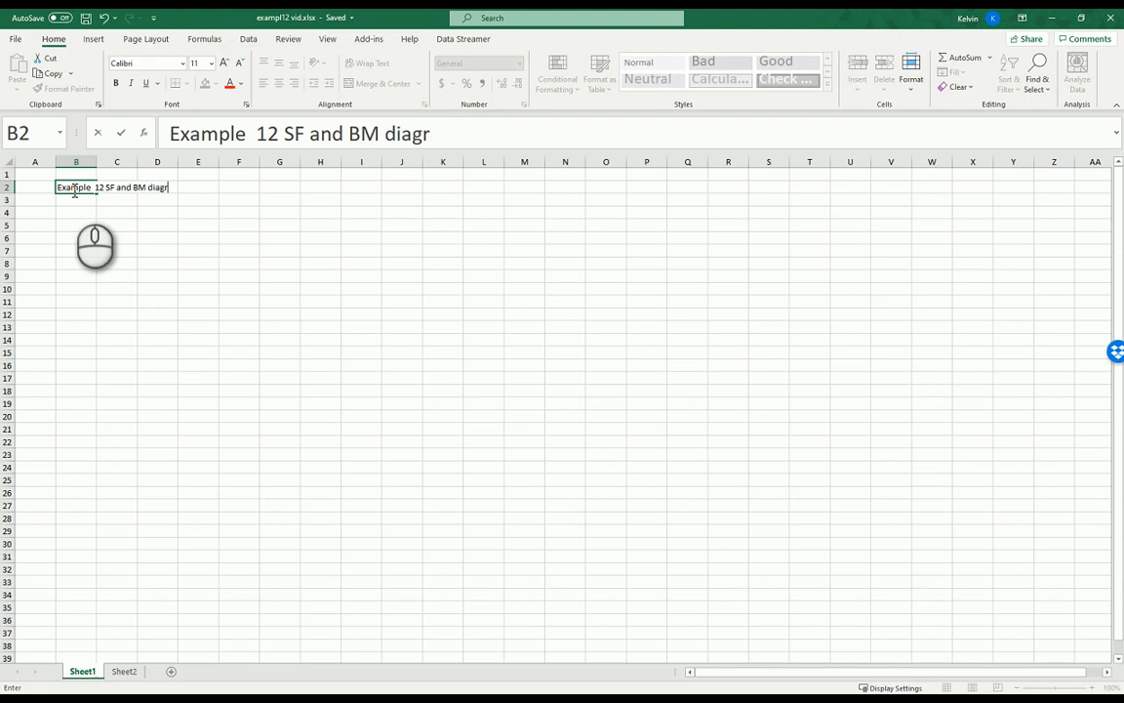
Complete the title "Example 12 SF and BM diagram" in B2 and enter the headers x(m), V(N) and M(Nm) in B4:D4
click(118, 200)
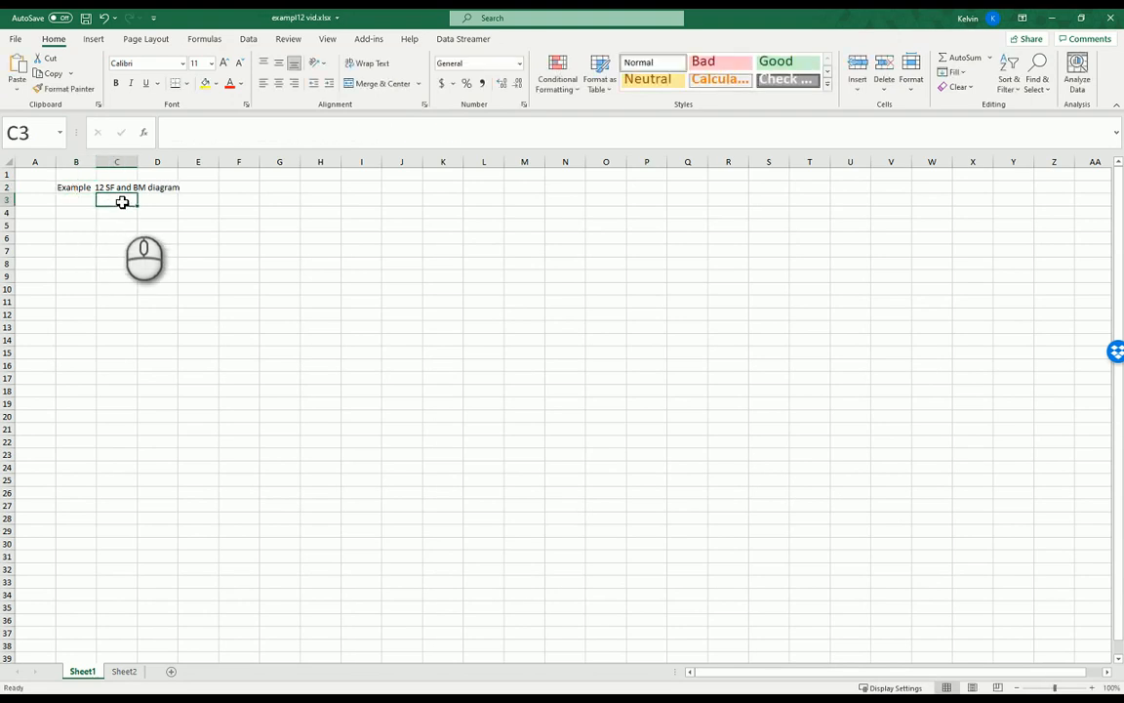
click(84, 186)
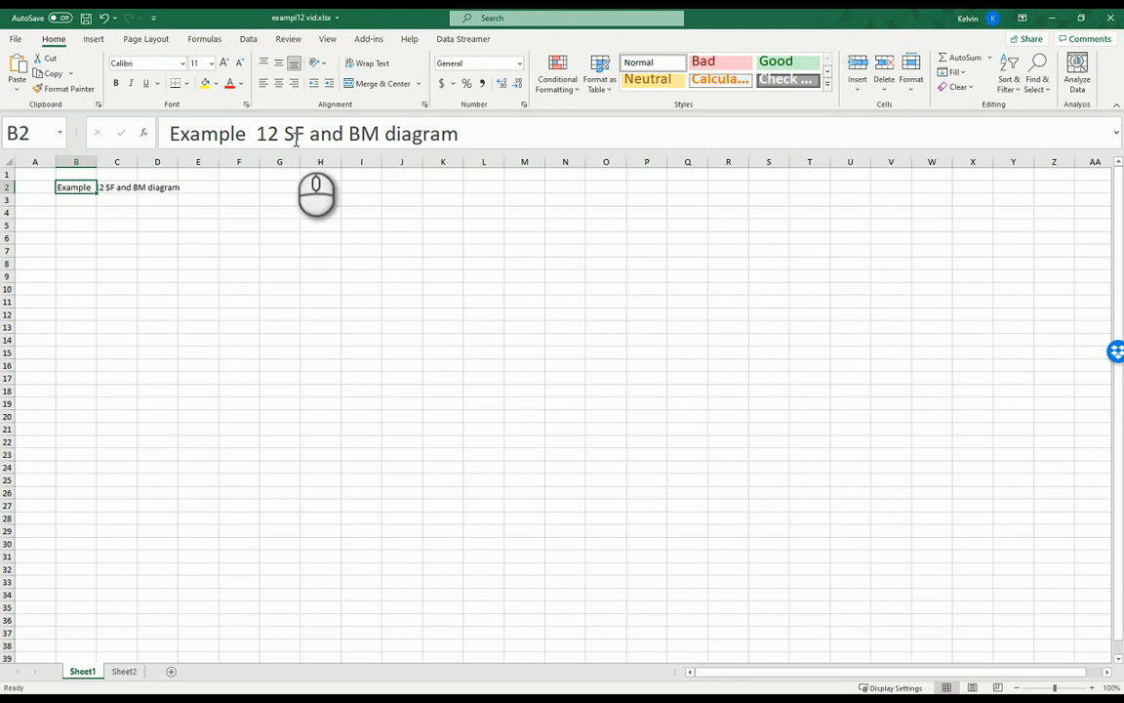
click(83, 215)
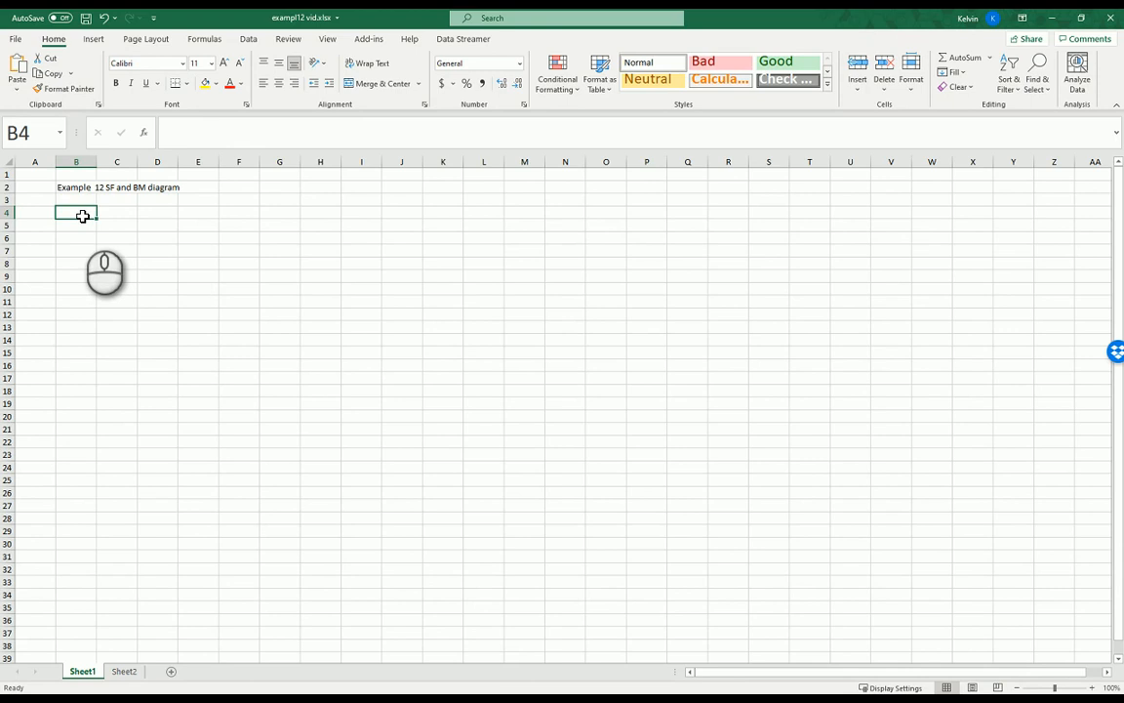
text(x(m)
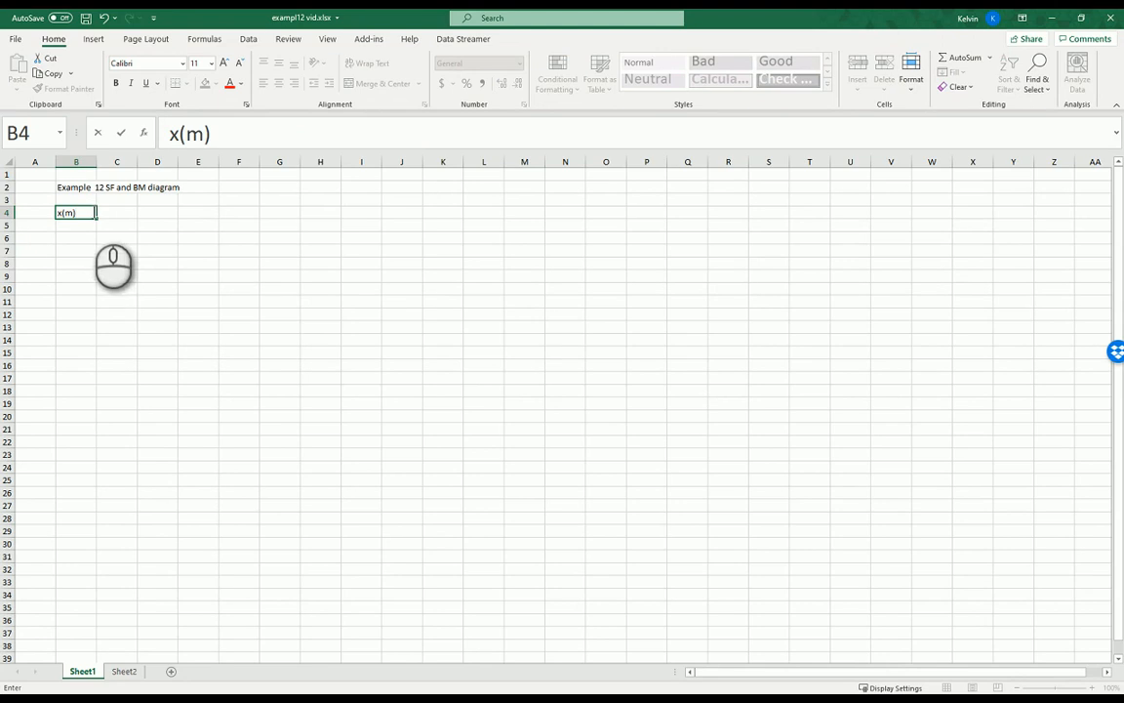
click(111, 212)
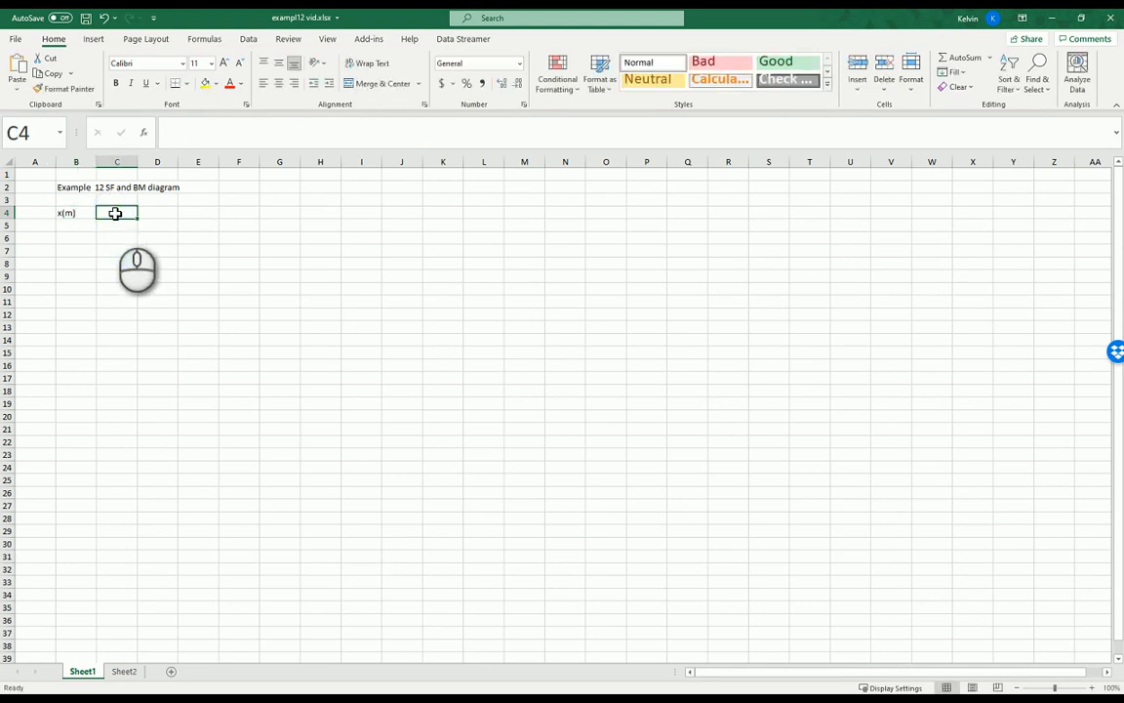
text(V(N)
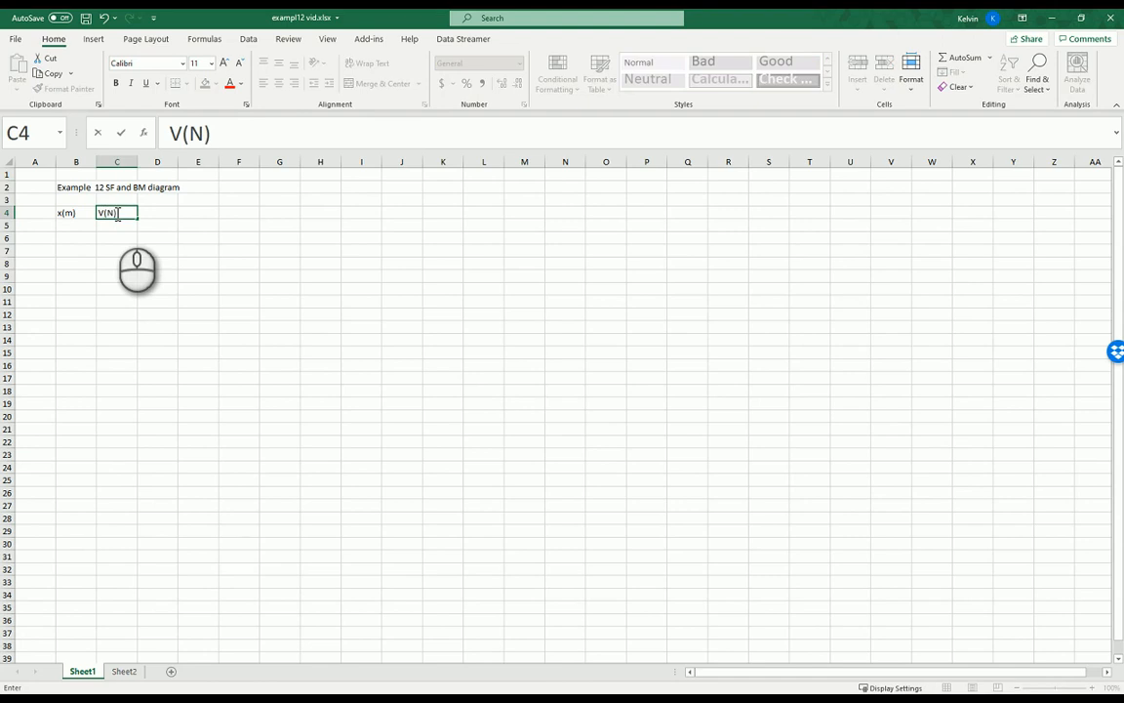
click(126, 223)
click(168, 213)
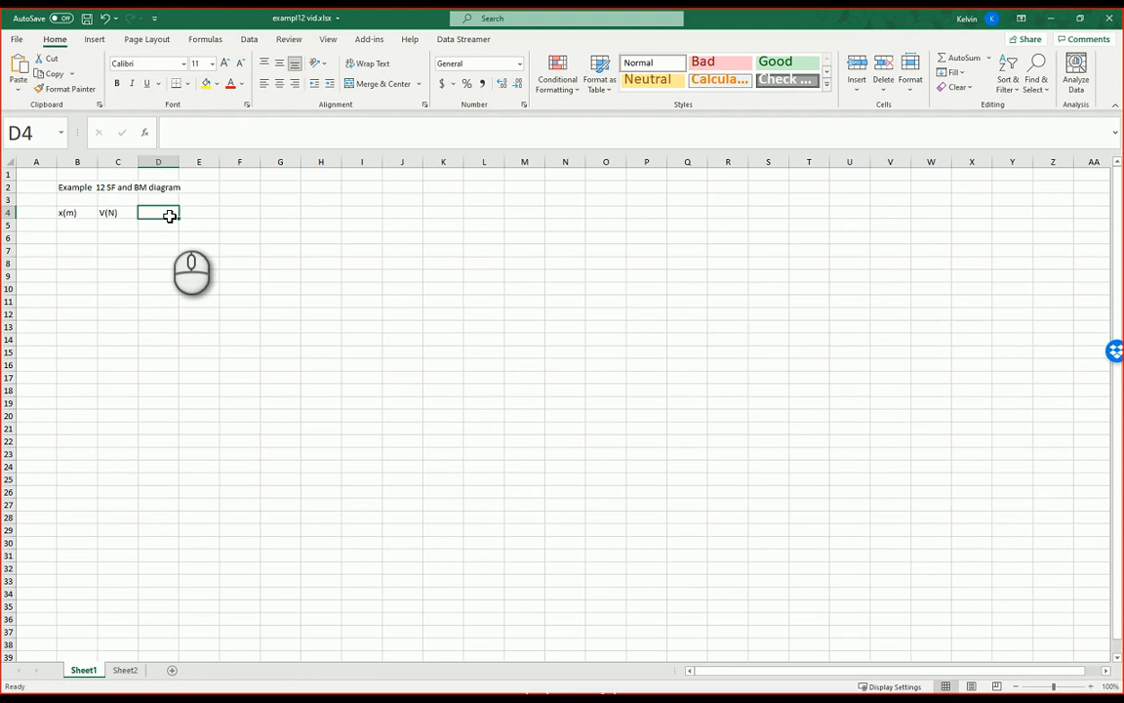
text(M)
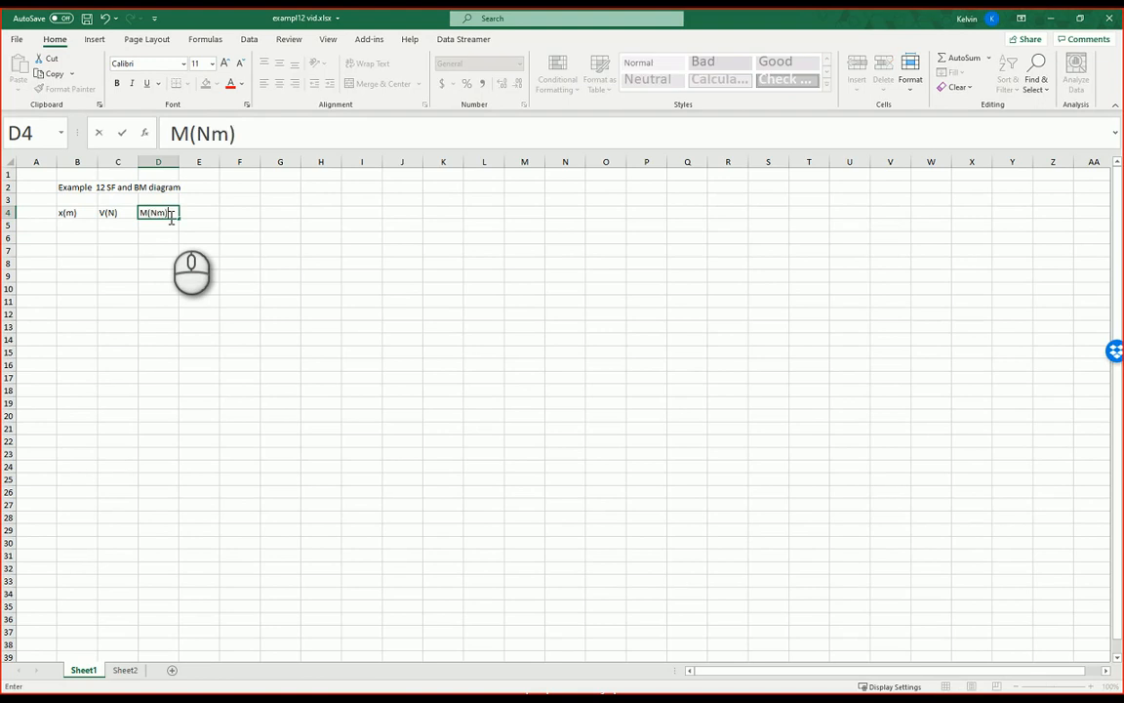
text((Nm))
click(78, 229)
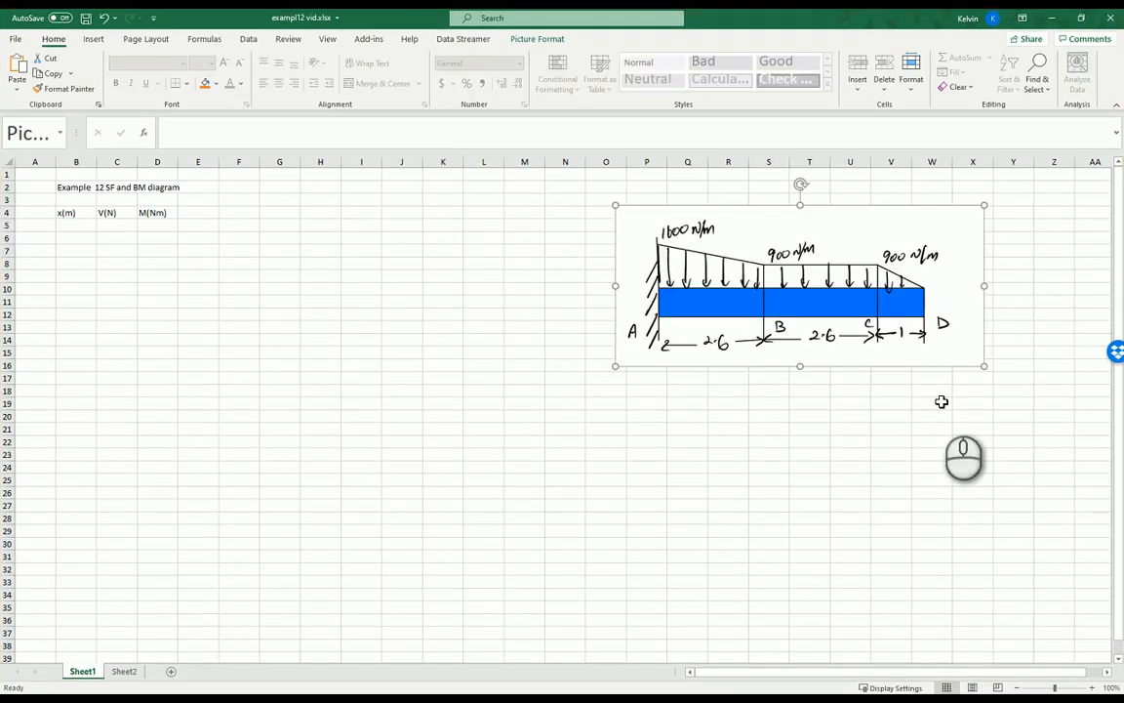
Enter 0 in B5 as the first x value of the beam
click(720, 404)
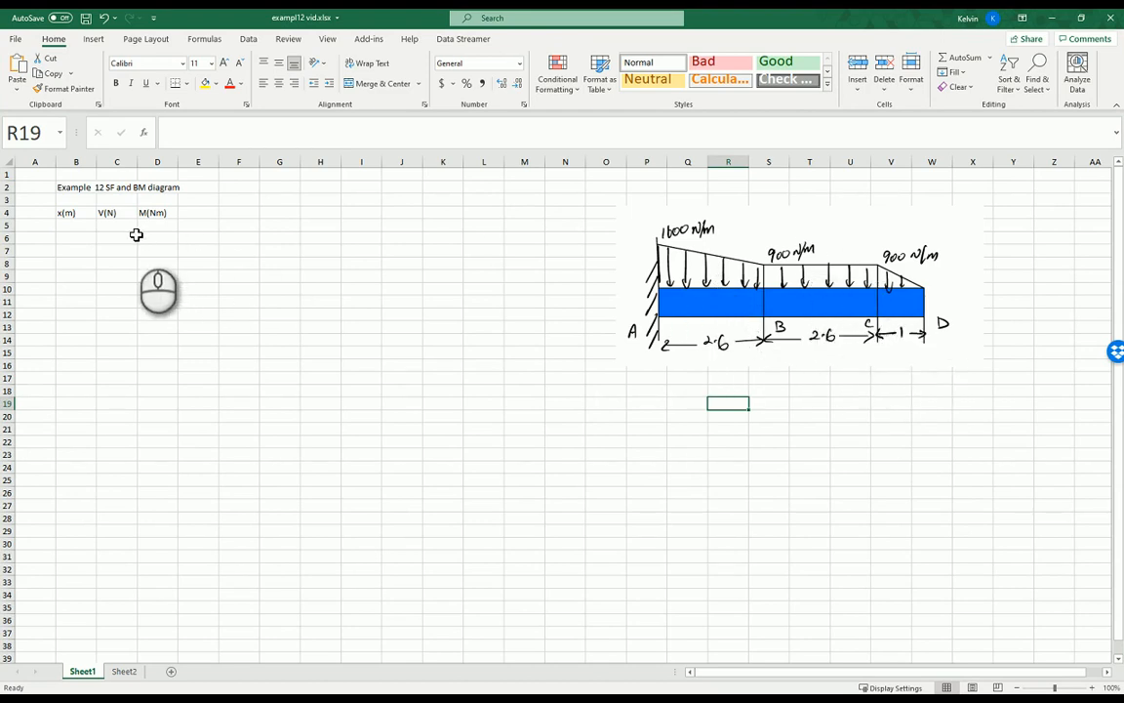
click(73, 225)
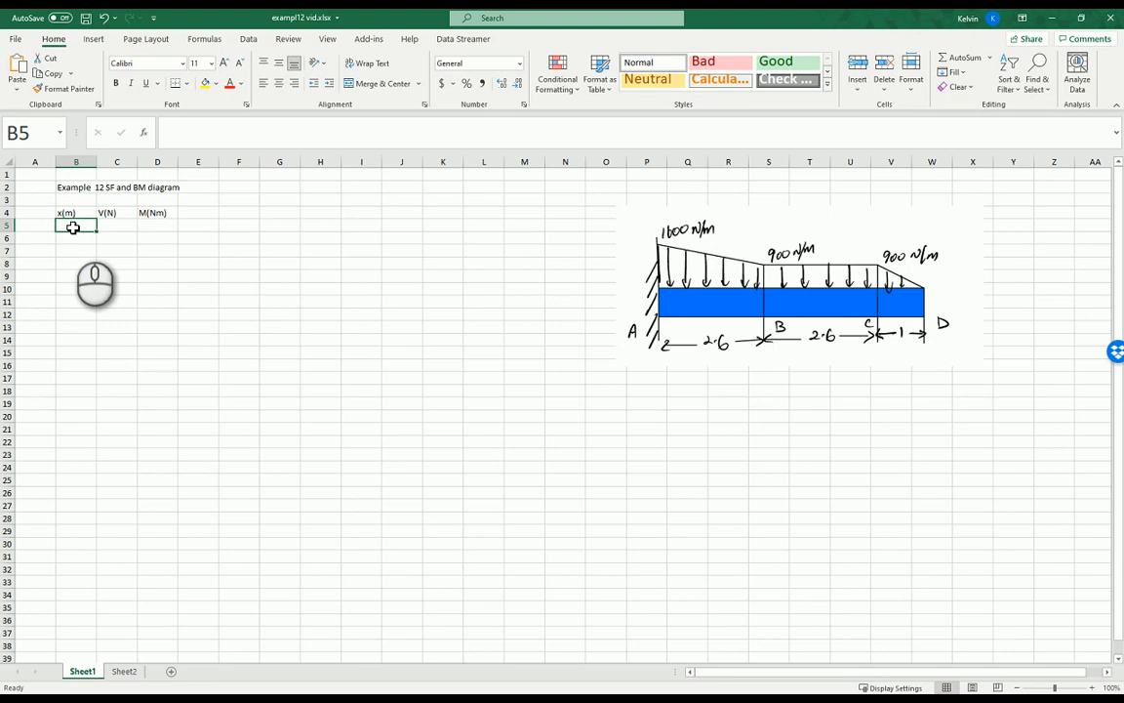
text(0)
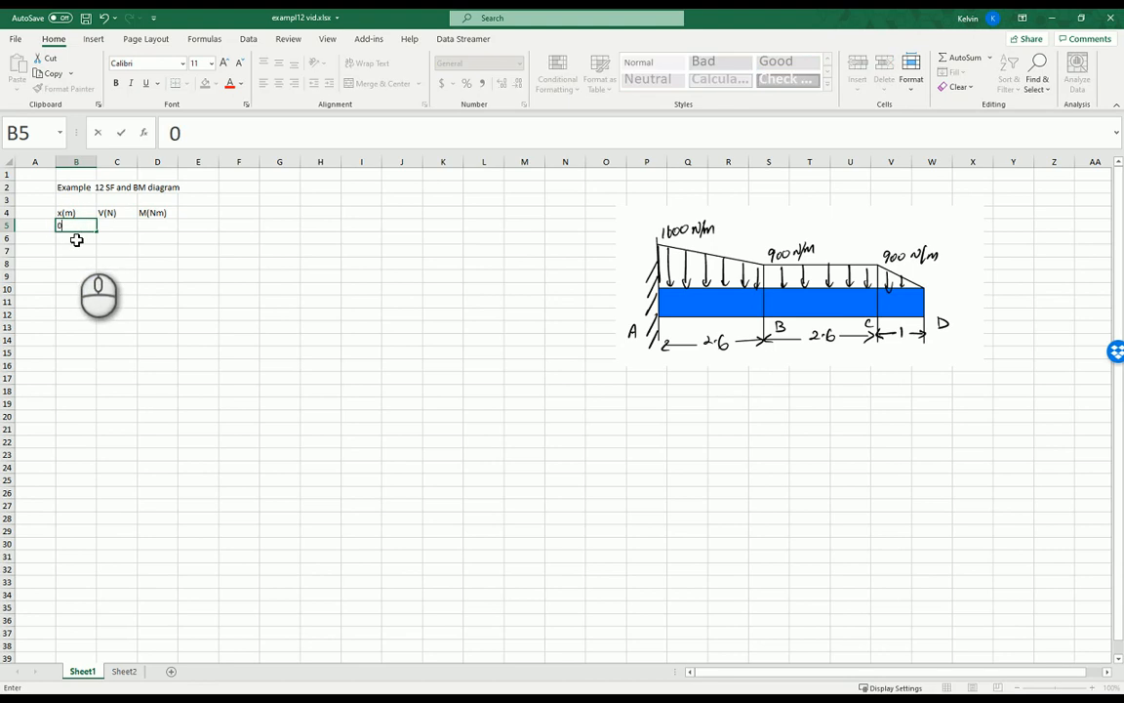
click(75, 238)
click(78, 224)
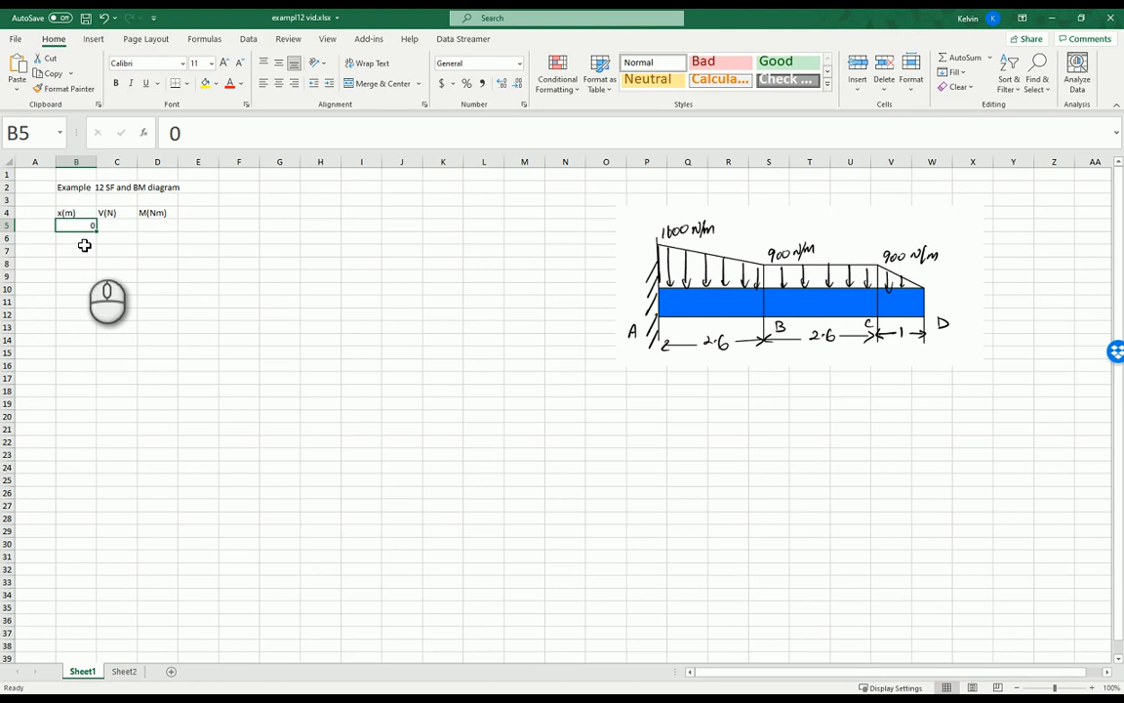
Enter the formula =B5+0.1 in B6 to increment the x position by 0.1 m
drag(96, 231, 82, 261)
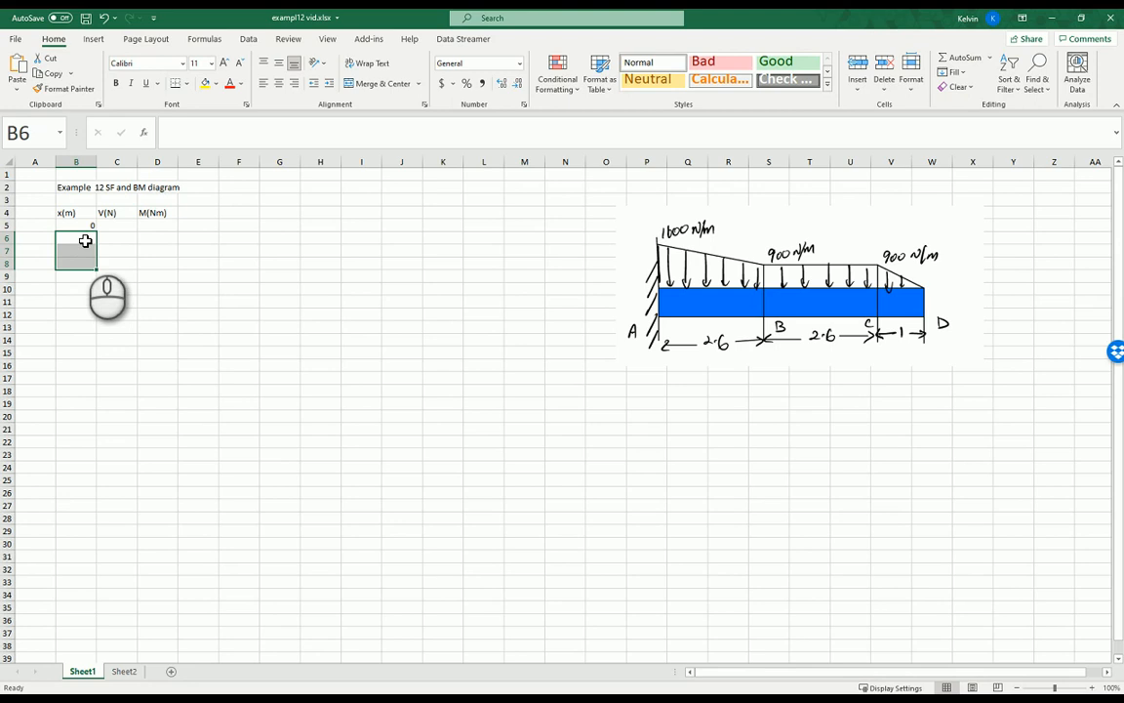
click(82, 243)
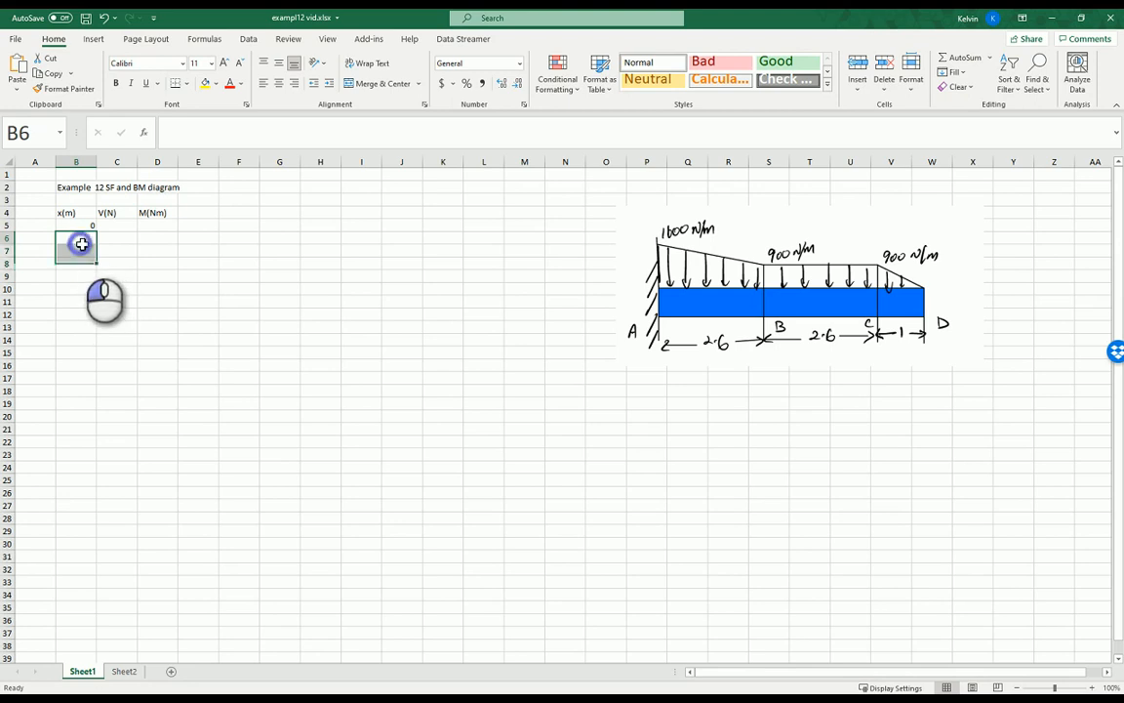
text(=)
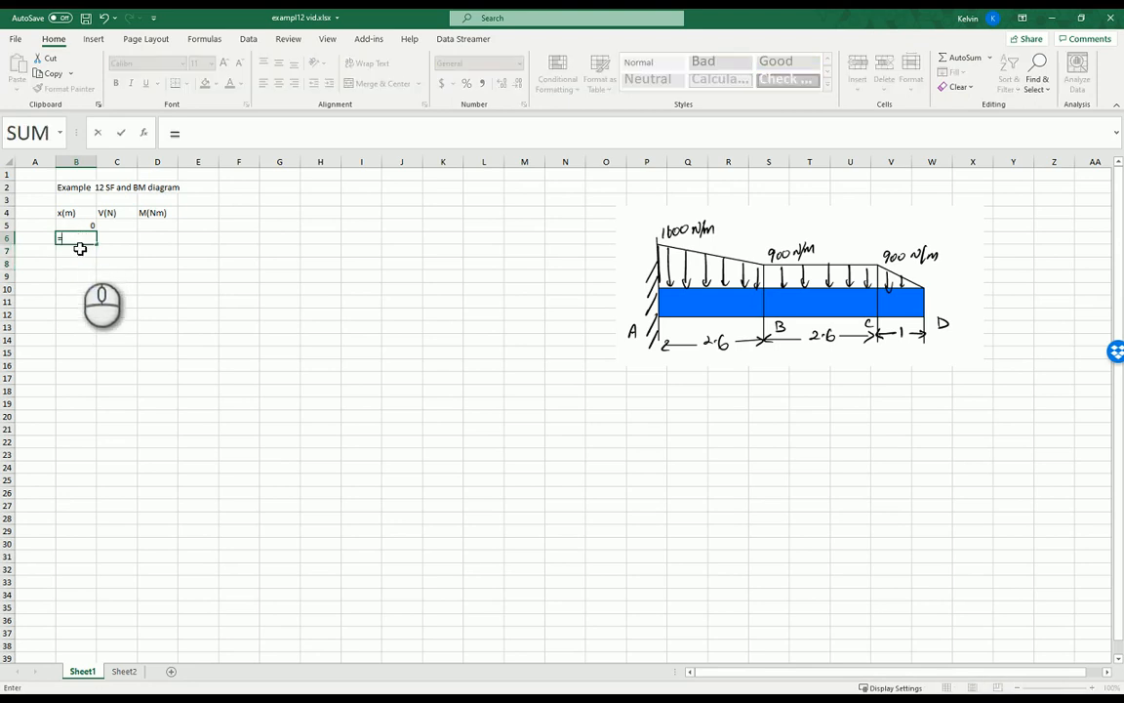
click(82, 225)
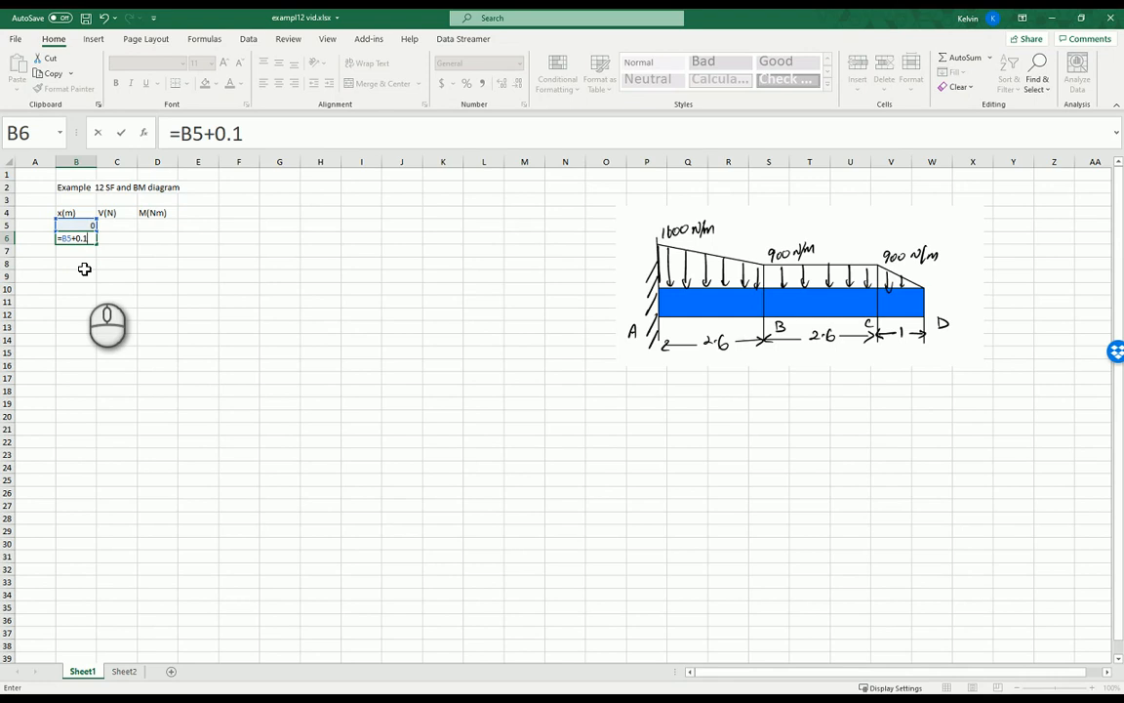
key(Return)
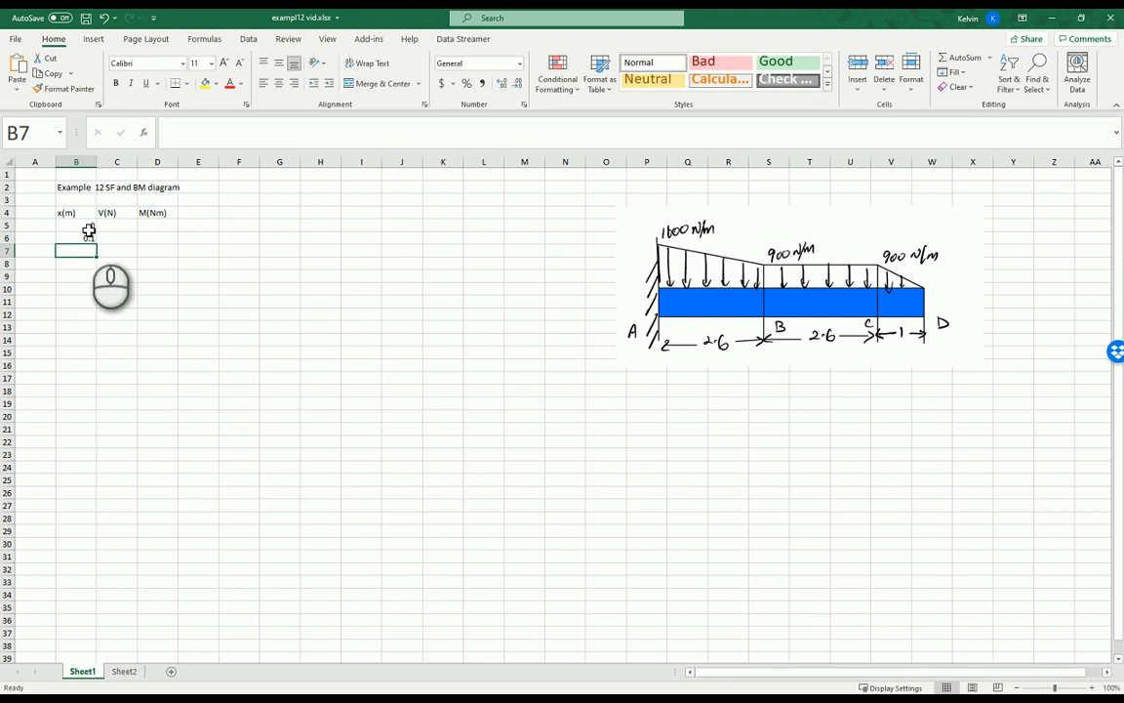
Fill the increment formula from B6 down to B31 so the x values run to 2.6 m, the end of section AB
click(88, 239)
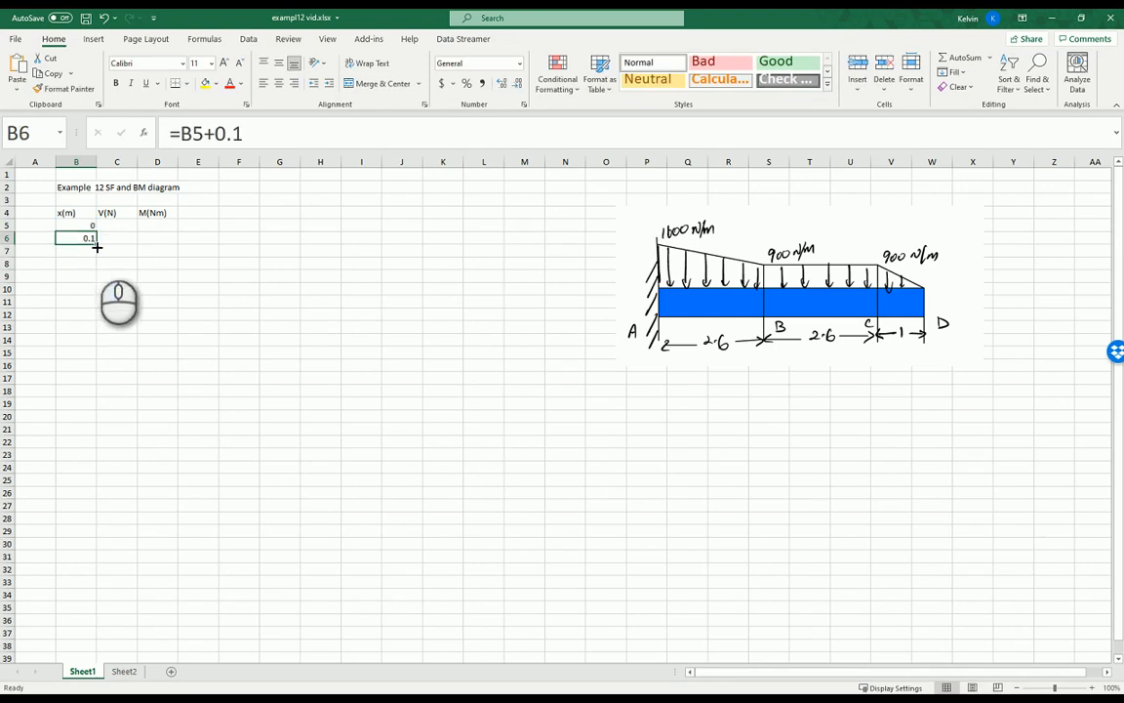
drag(95, 244, 96, 332)
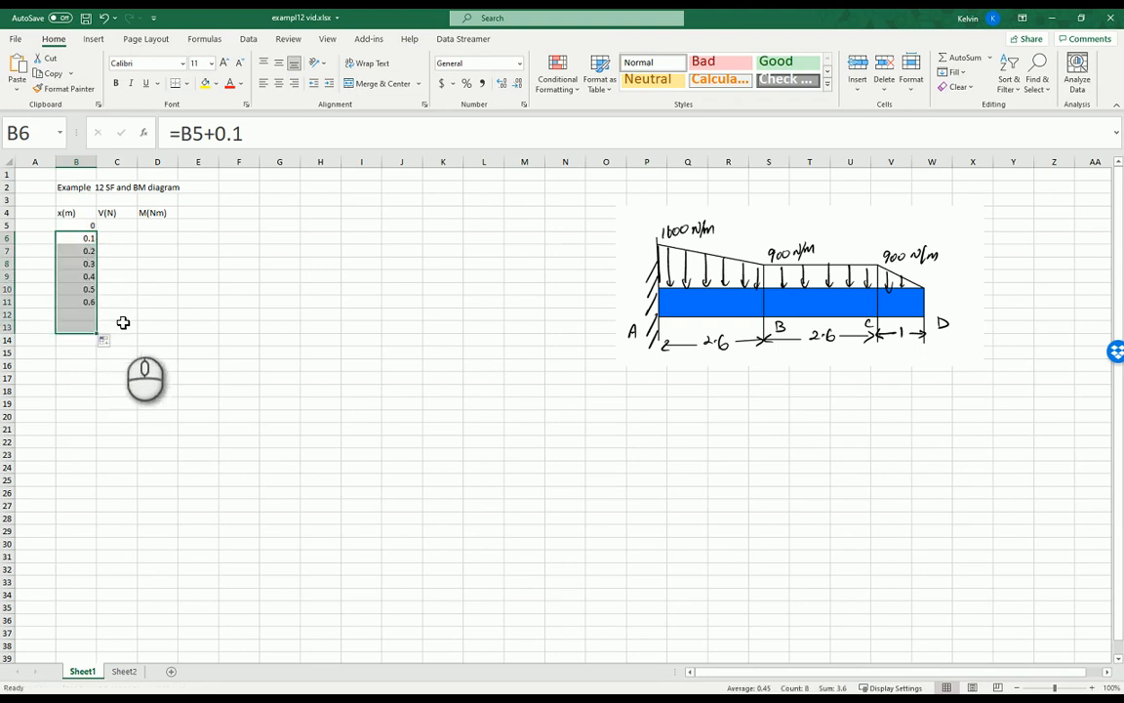
click(83, 339)
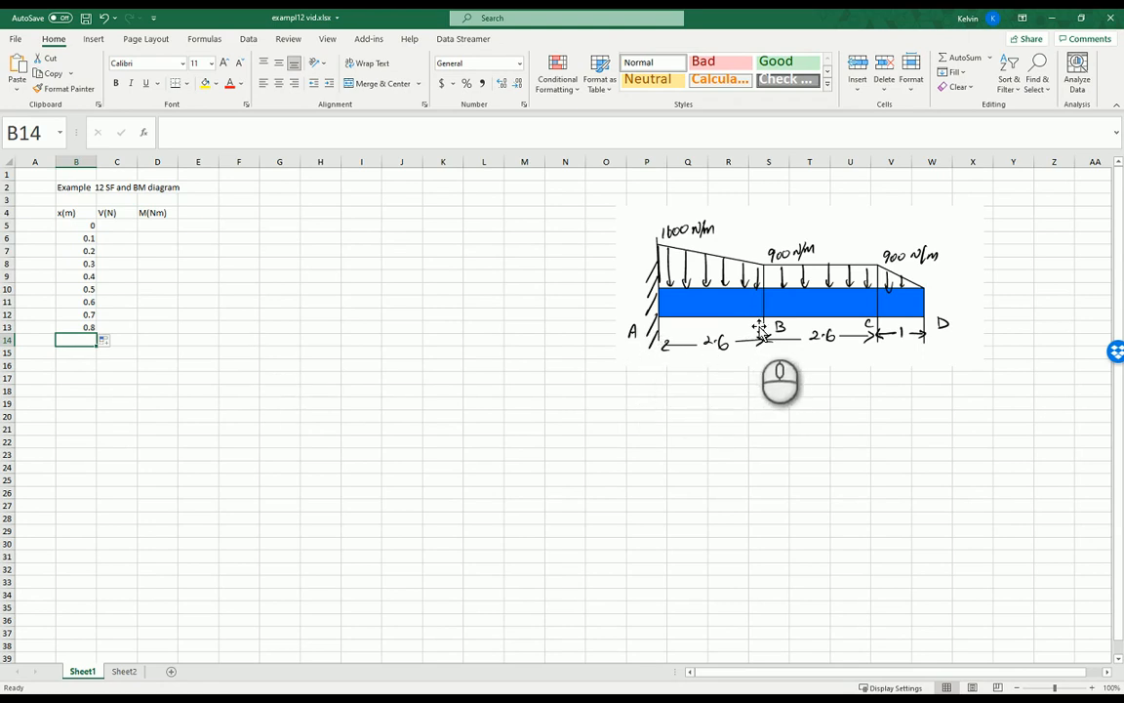
click(78, 326)
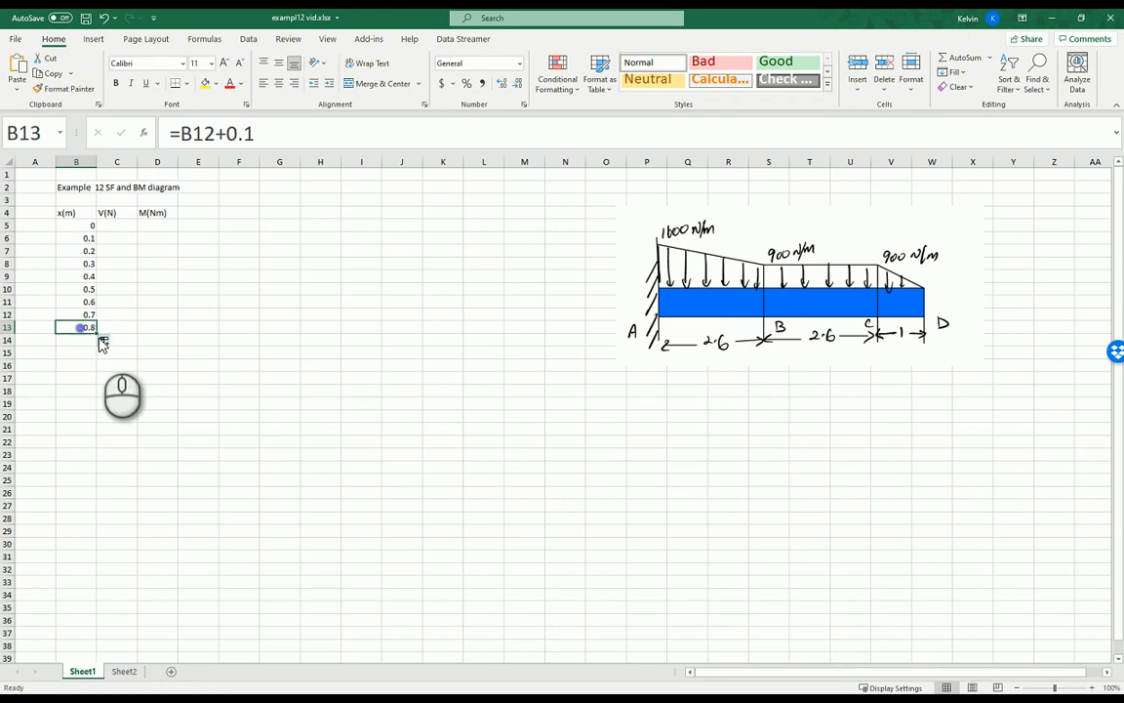
drag(92, 333, 90, 556)
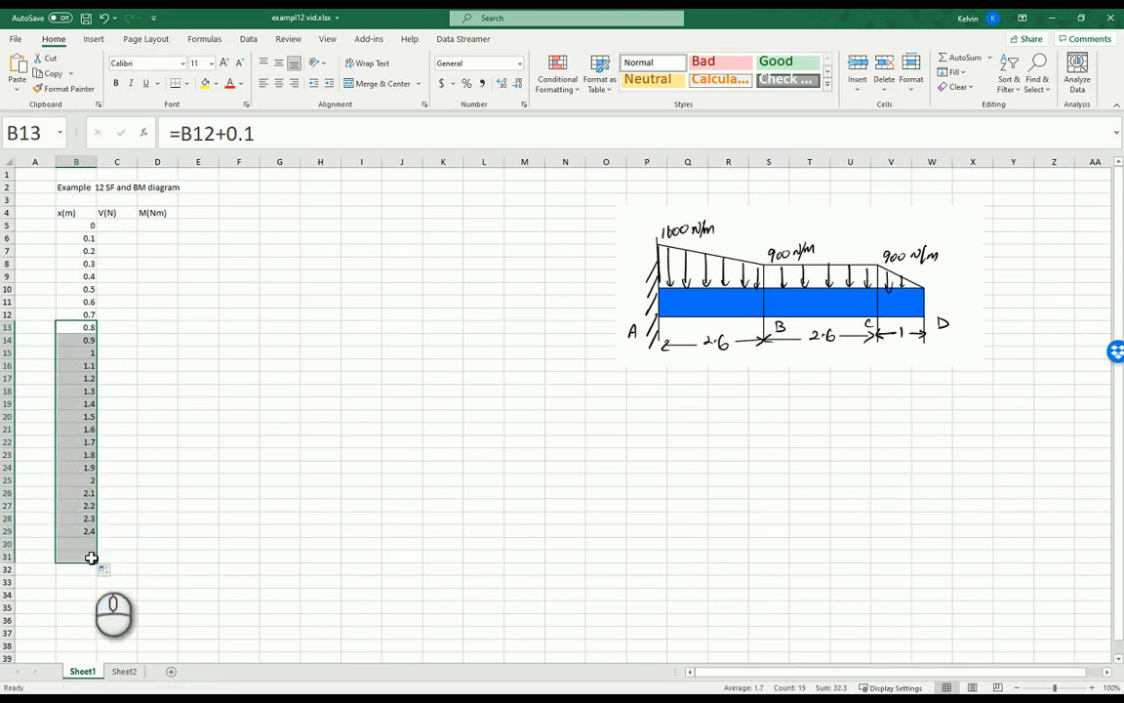
click(158, 531)
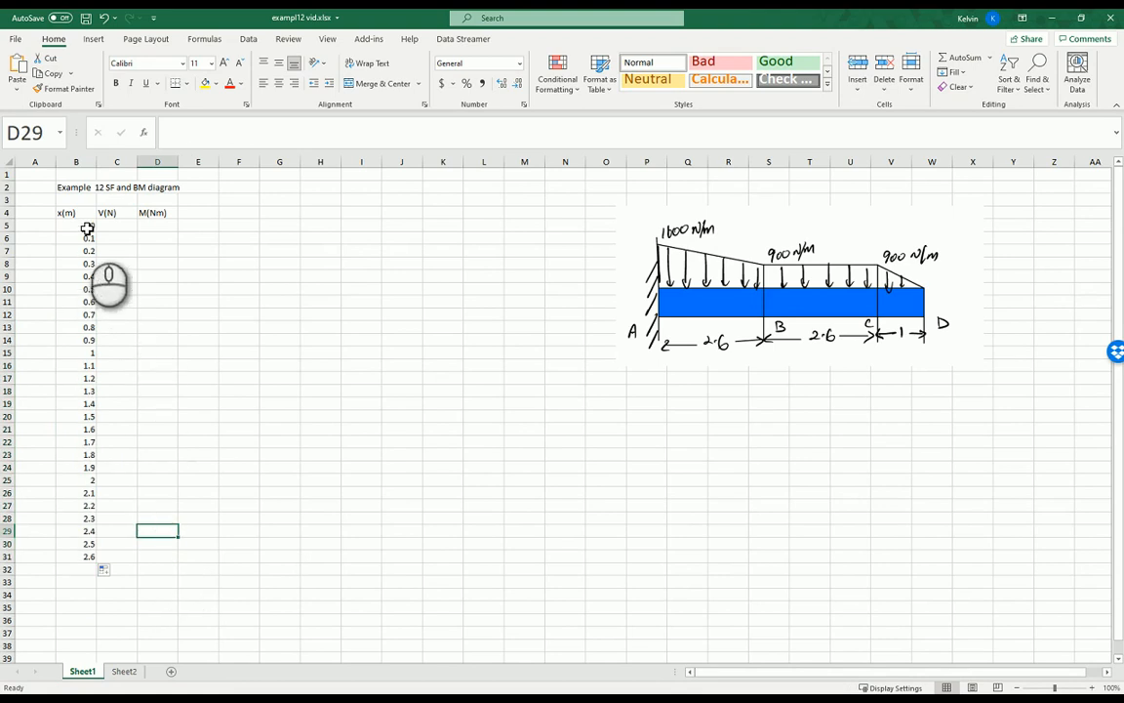
Shade the x values of section AB in B5:B31 with a light orange fill
drag(87, 228, 89, 557)
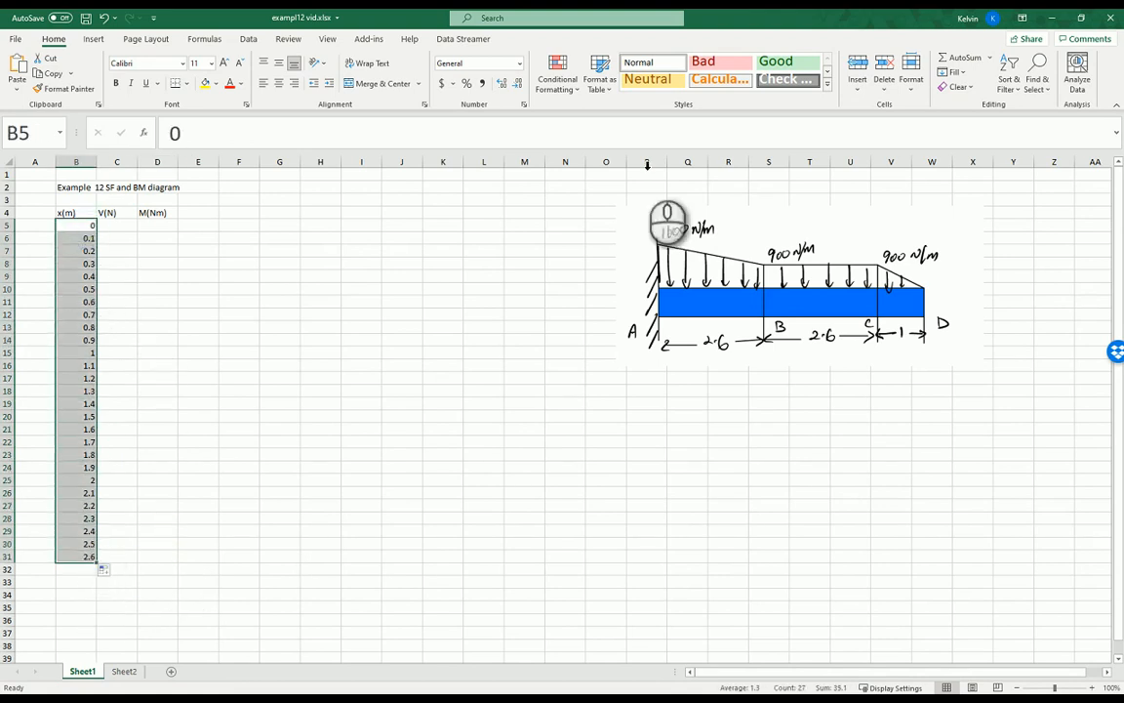
click(87, 277)
click(88, 226)
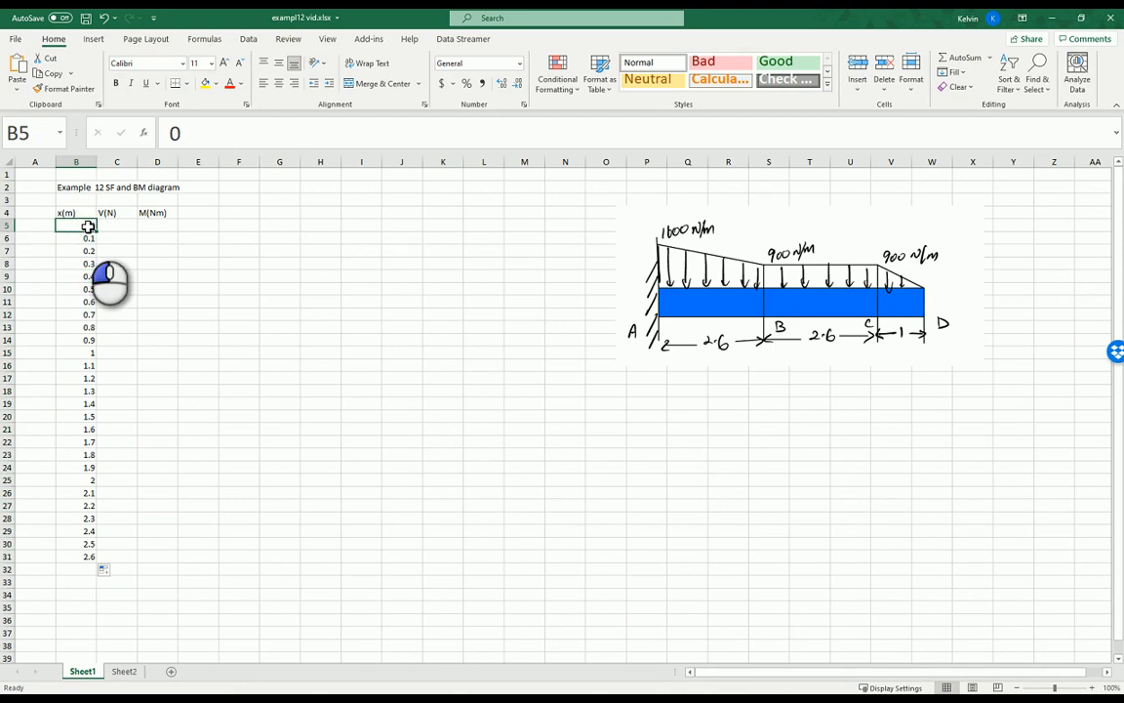
drag(88, 227, 90, 559)
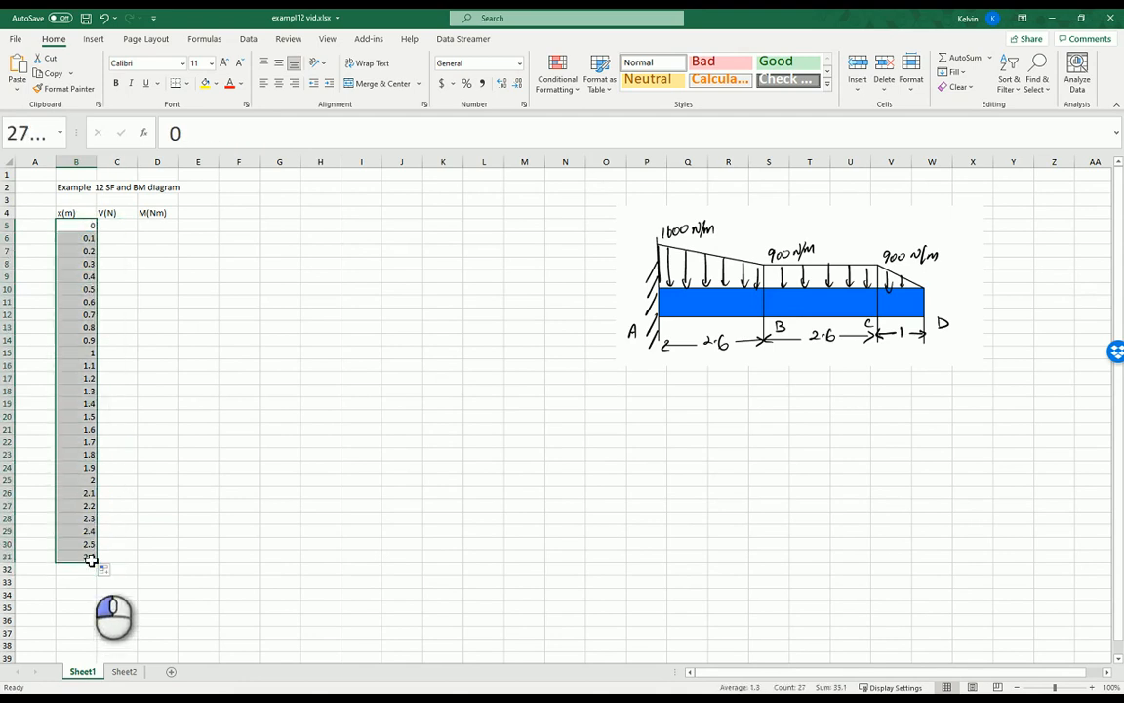
right_click(87, 420)
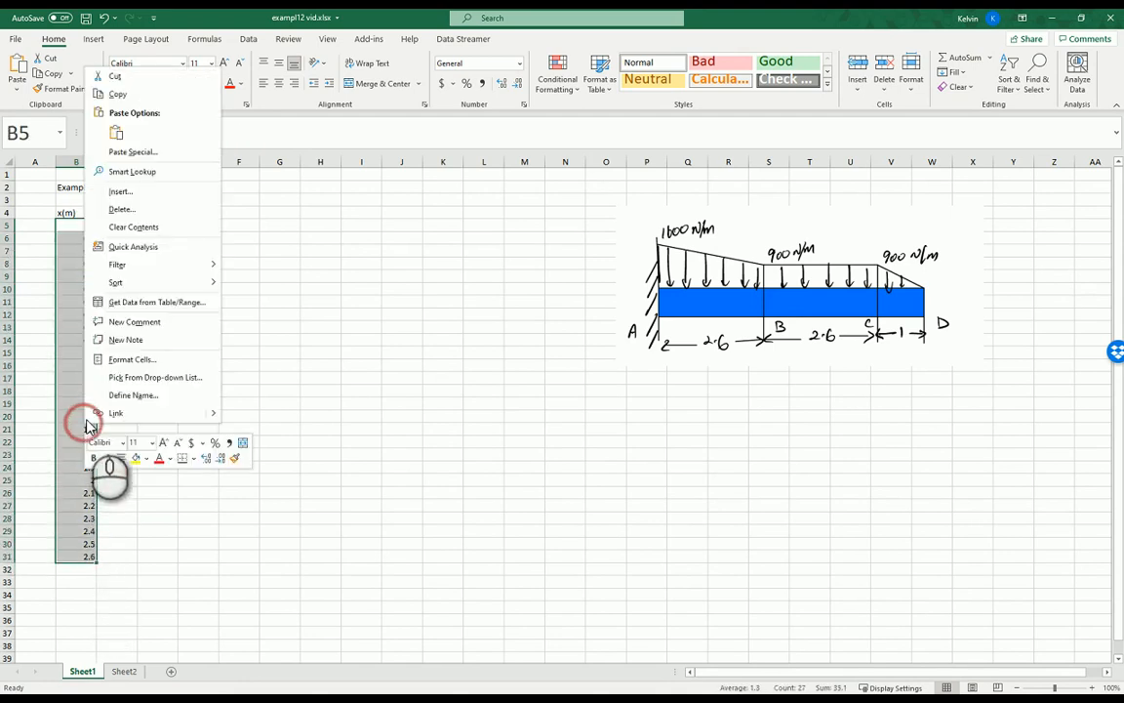
click(147, 461)
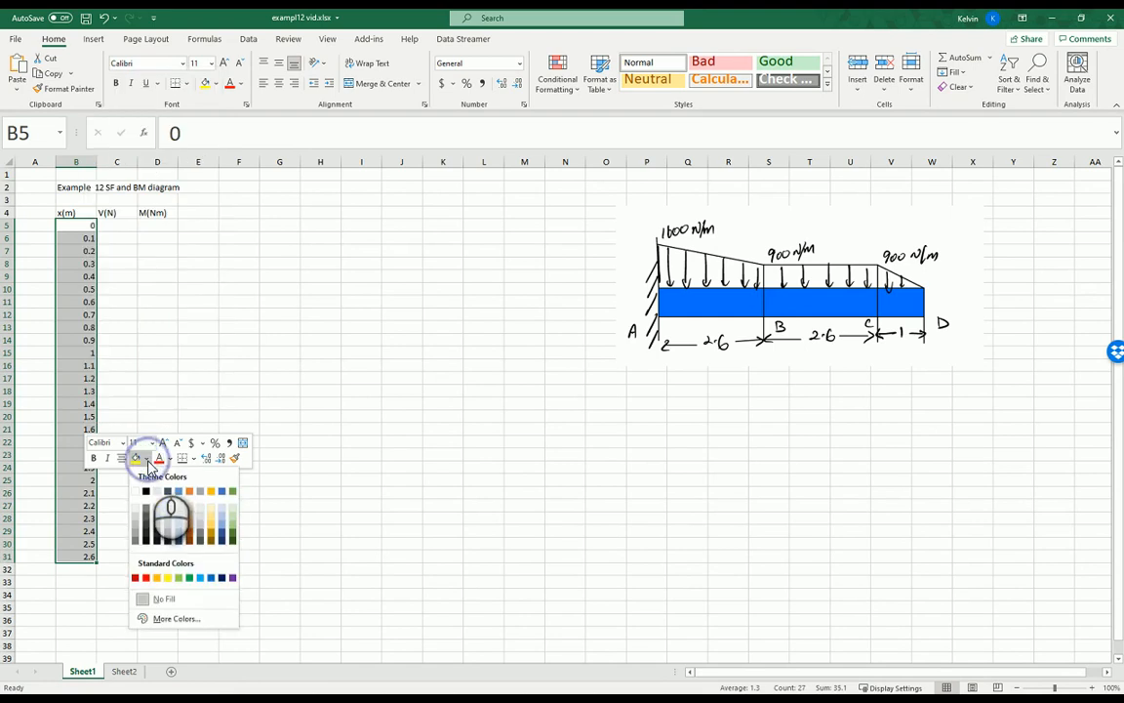
click(192, 520)
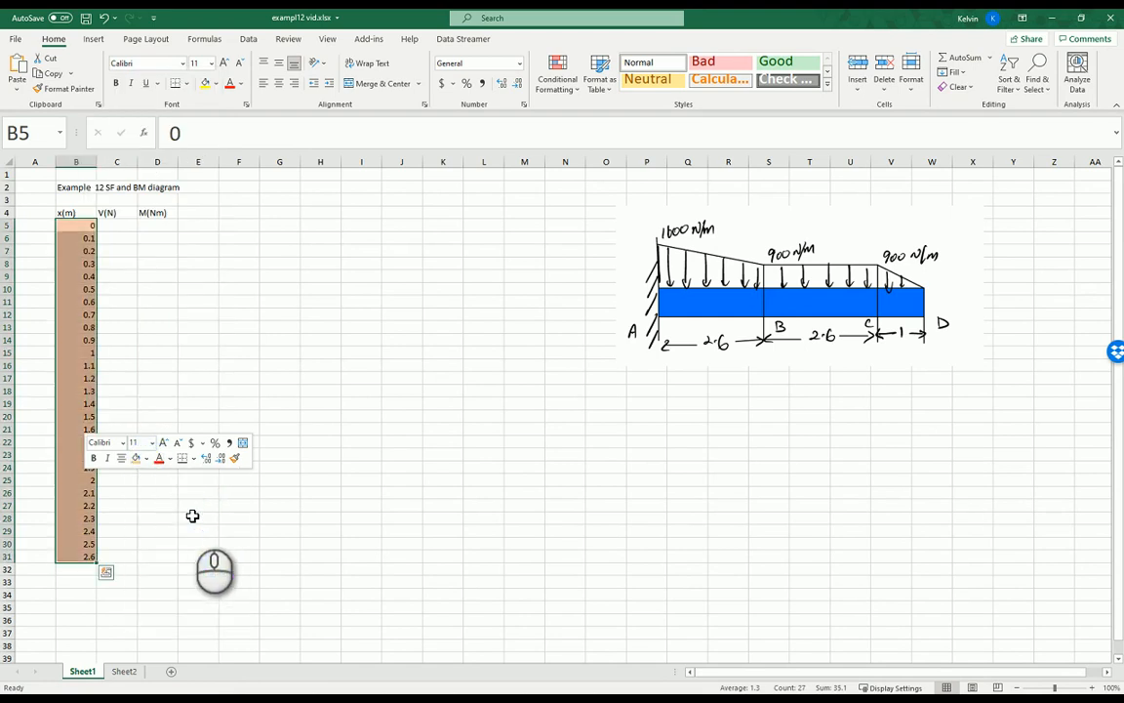
click(193, 516)
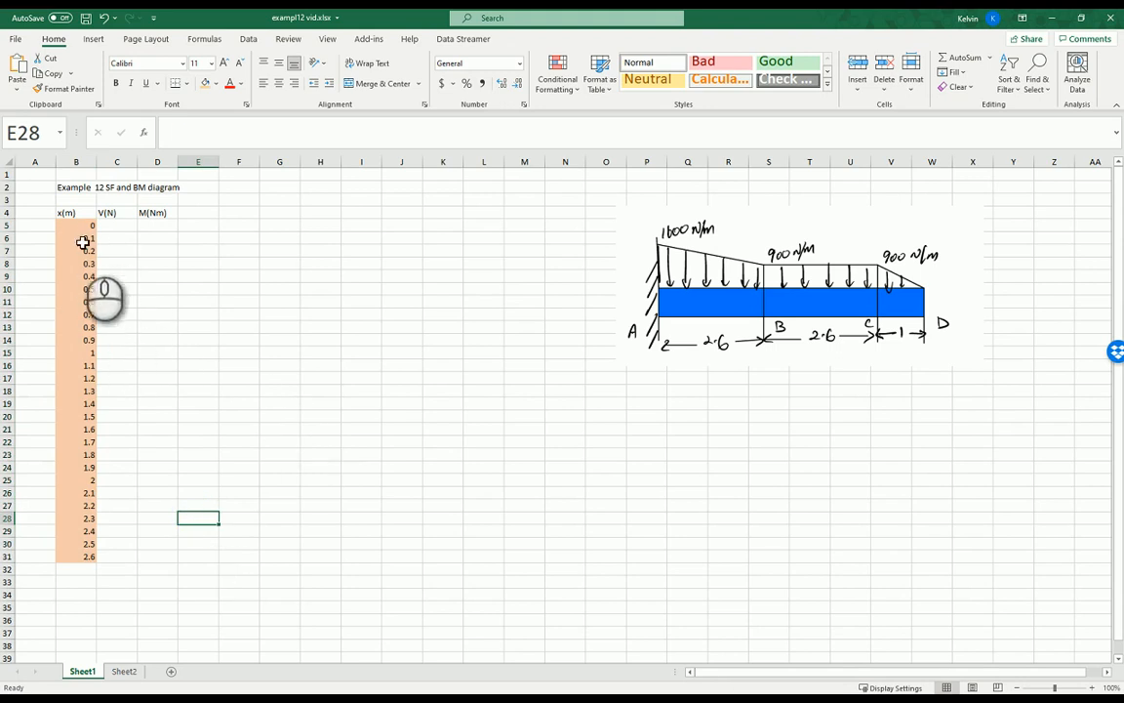
Apply all borders to the x values in B5:B31
drag(83, 225, 93, 546)
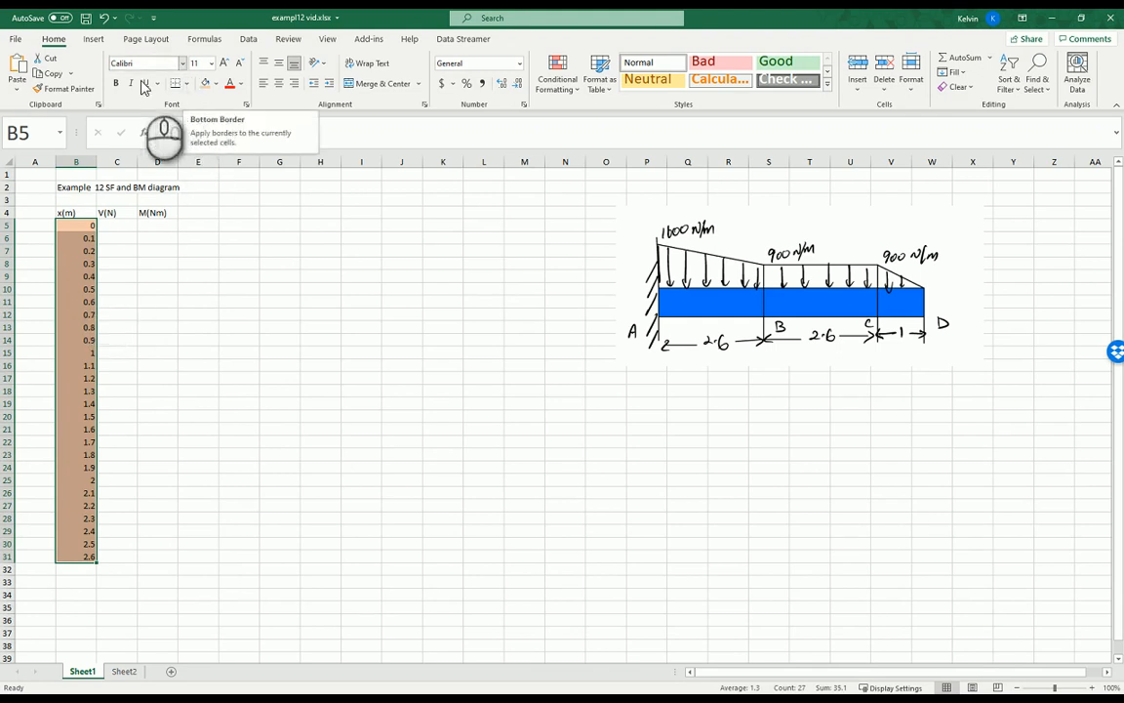
click(189, 86)
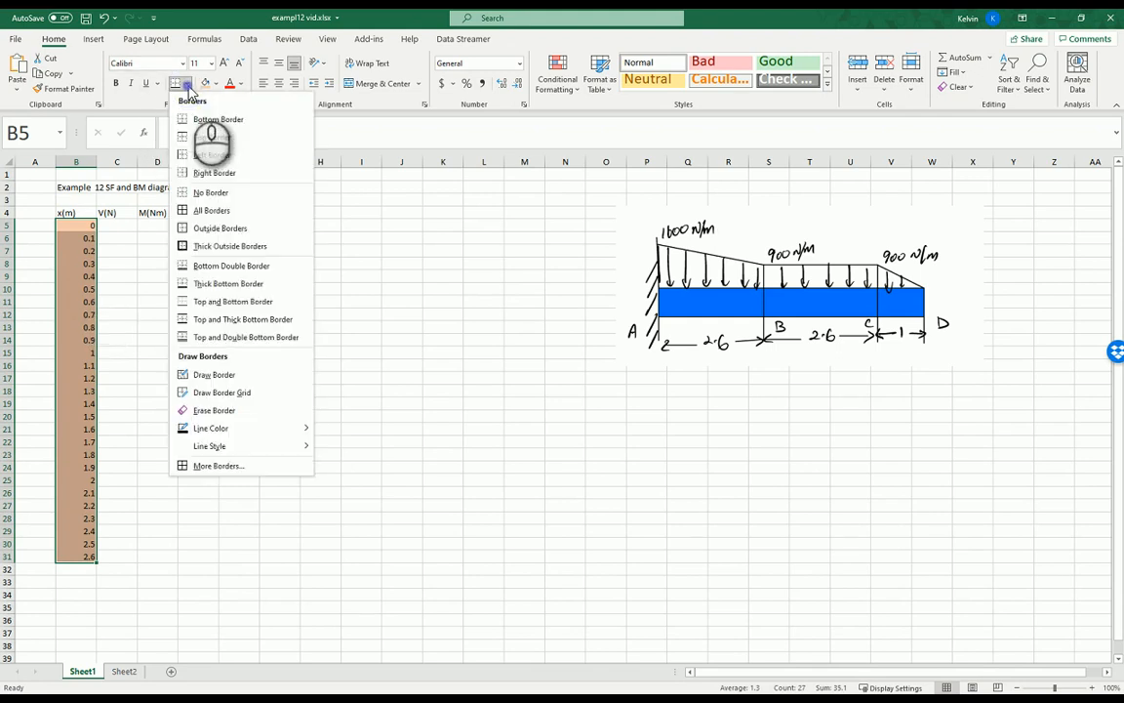
click(206, 219)
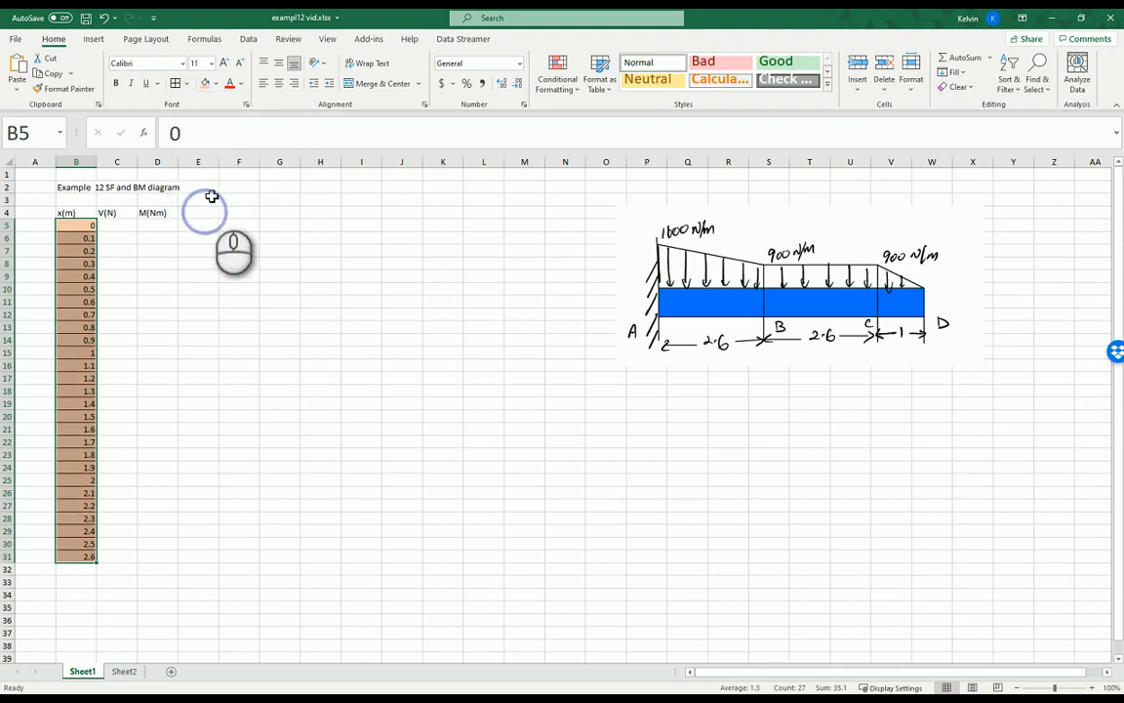
click(185, 312)
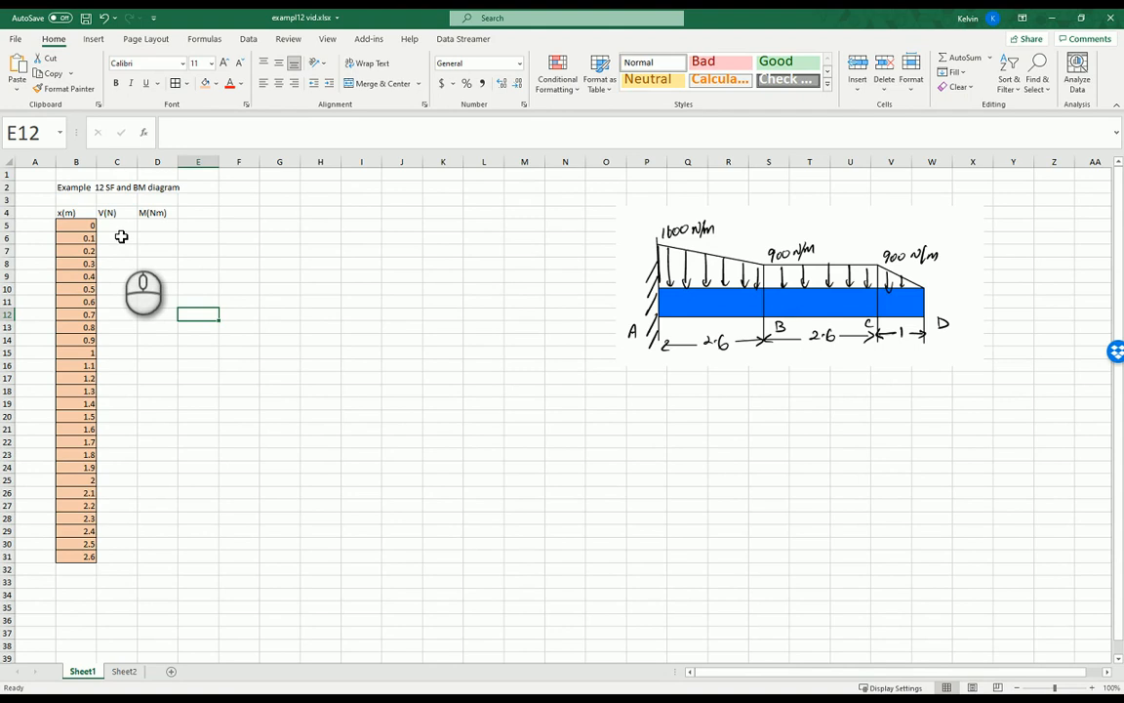
Copy the V_AB equation picture from Sheet2 and place it just below the beam sketch on Sheet1
click(126, 673)
click(208, 244)
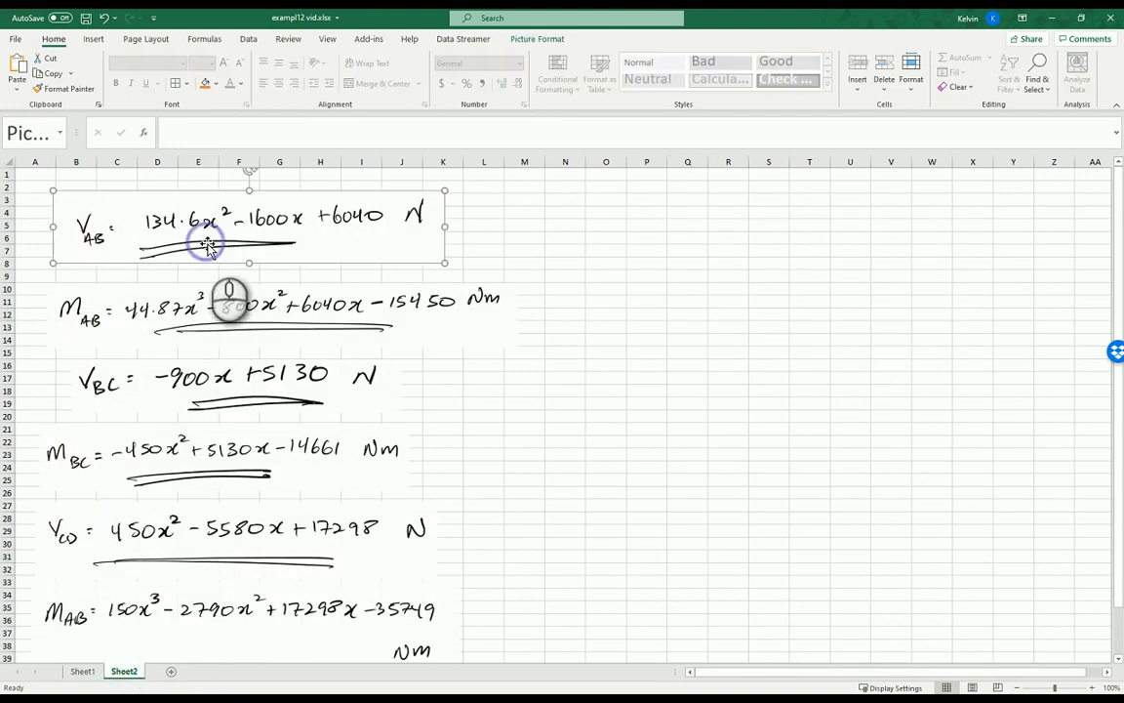
click(84, 673)
click(677, 436)
key(ctrl+v)
click(756, 474)
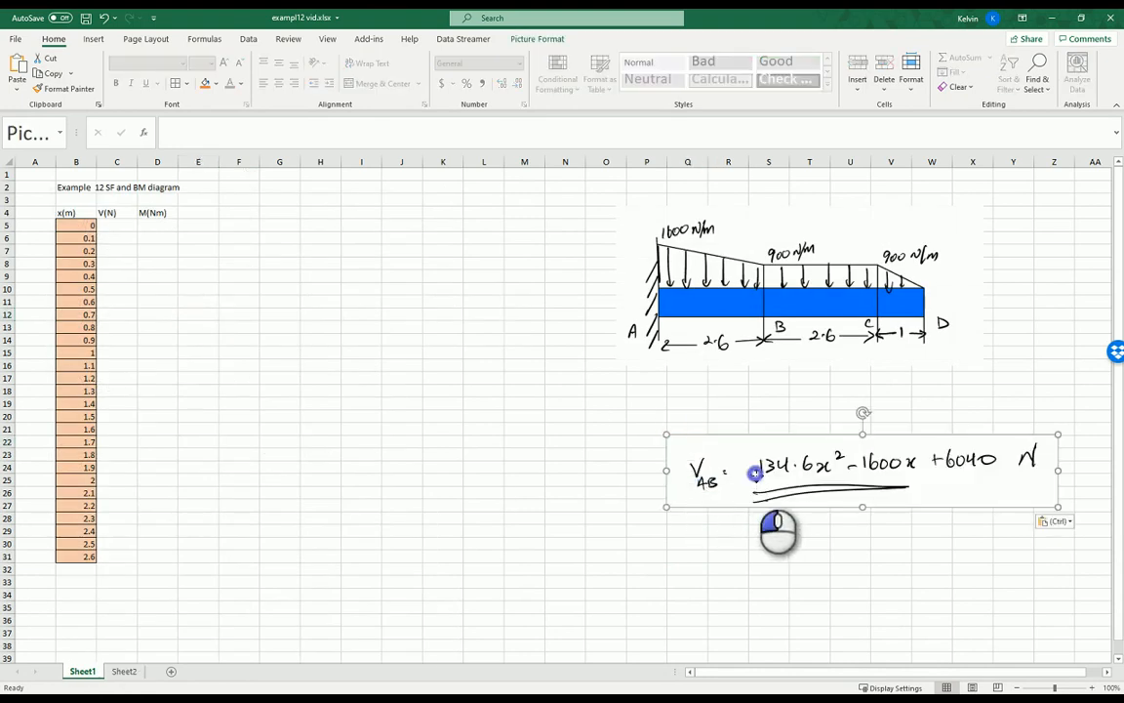
drag(756, 474, 723, 432)
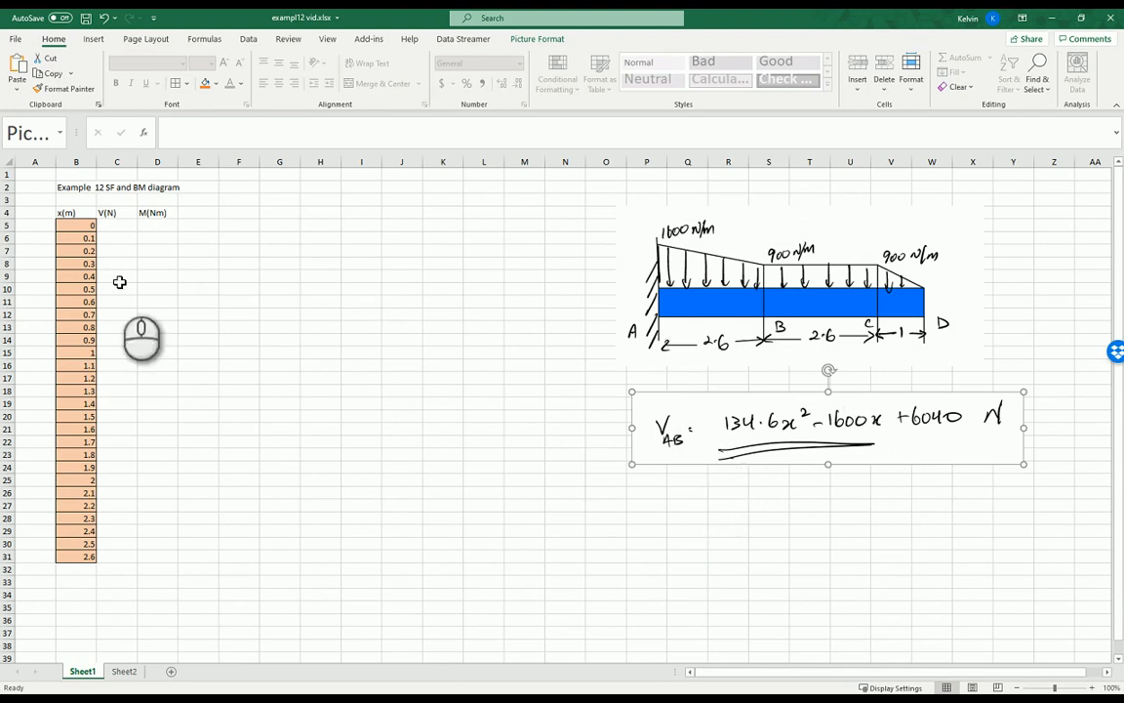
Enter the section AB shear force formula =134.6*B5^2-1600*B5+6040 in C5
click(121, 227)
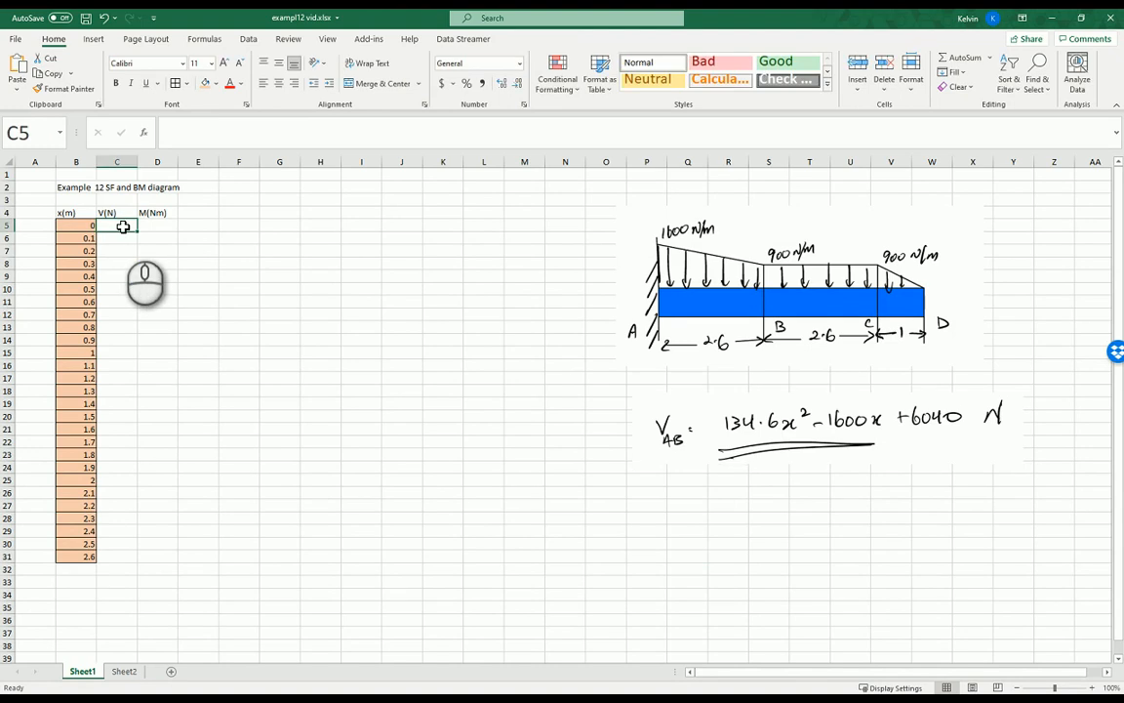
text(=)
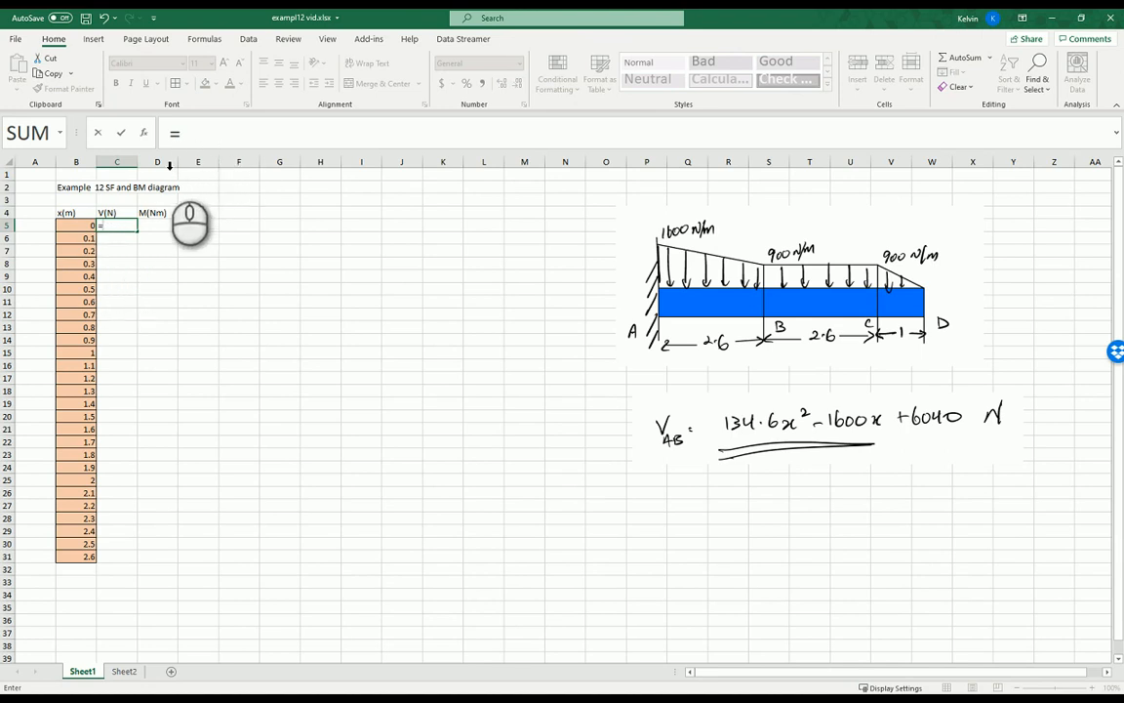
click(198, 138)
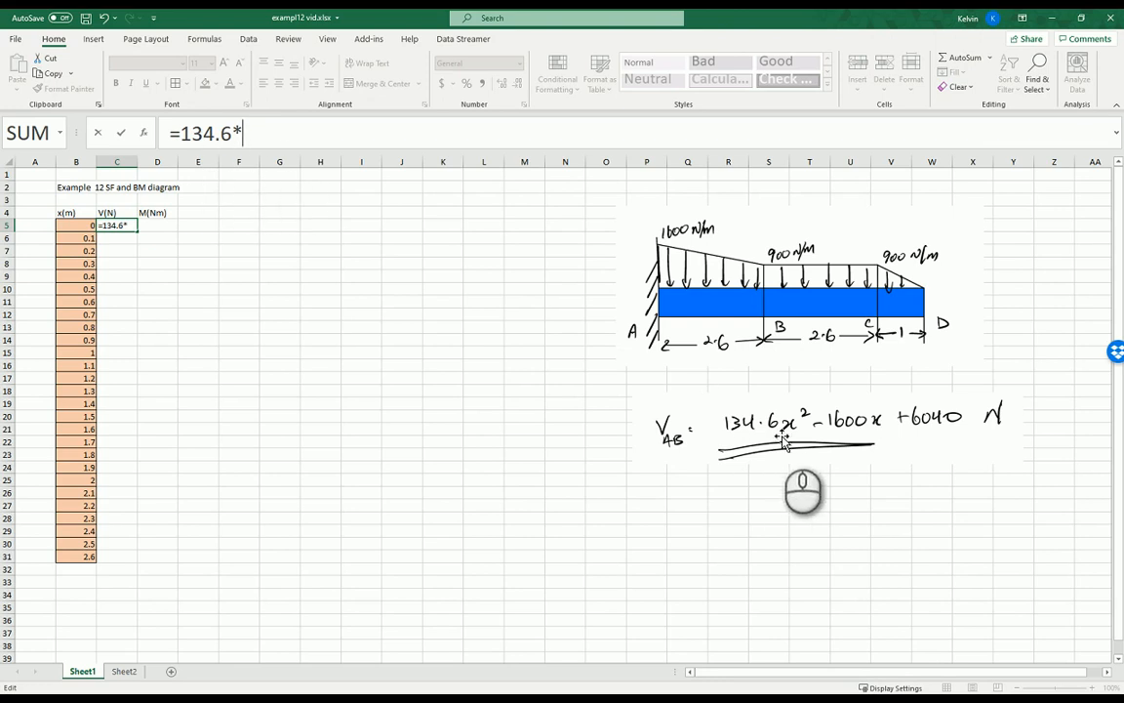
click(85, 228)
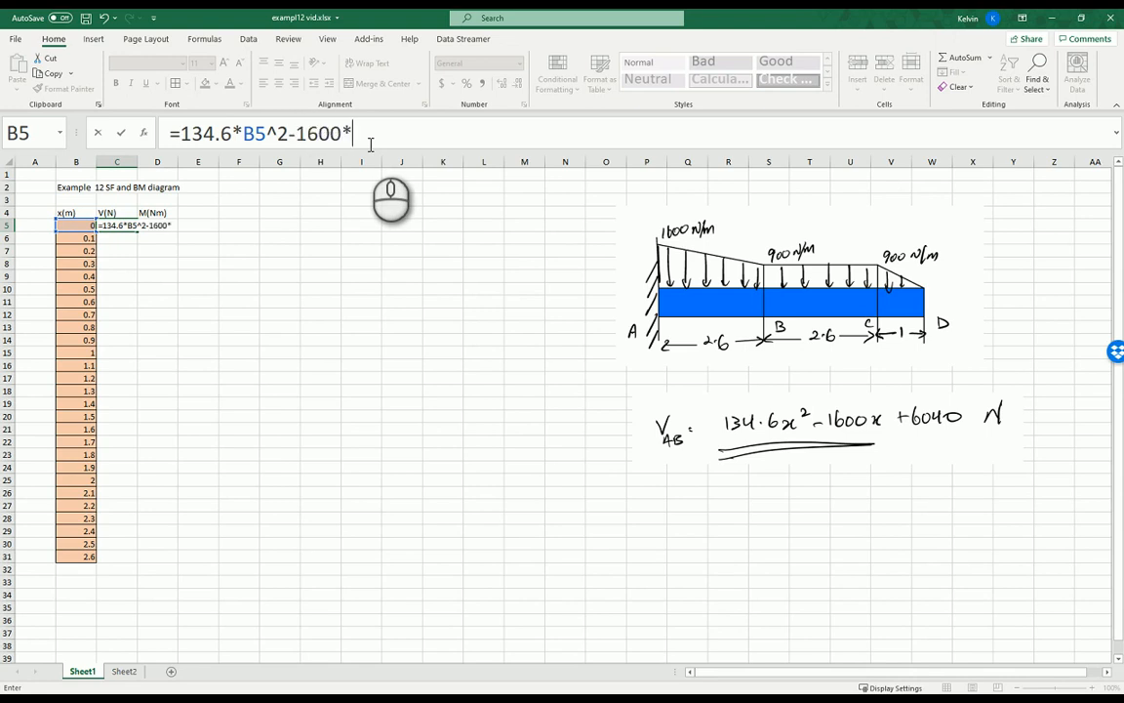
click(83, 226)
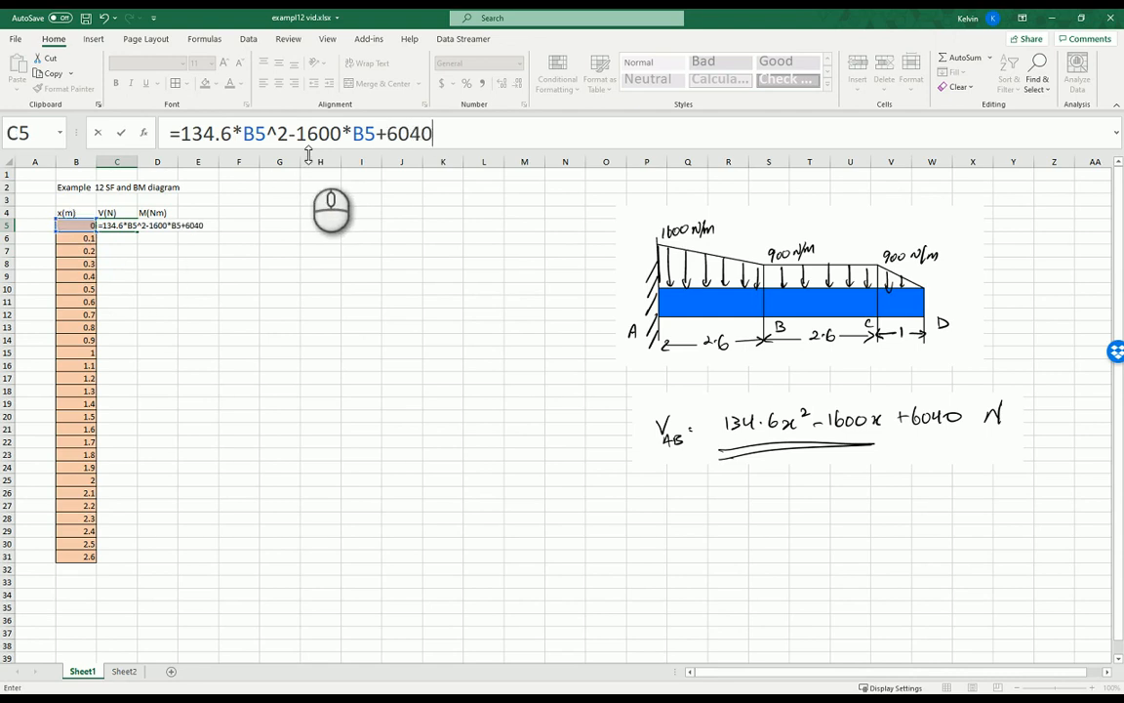
key(Return)
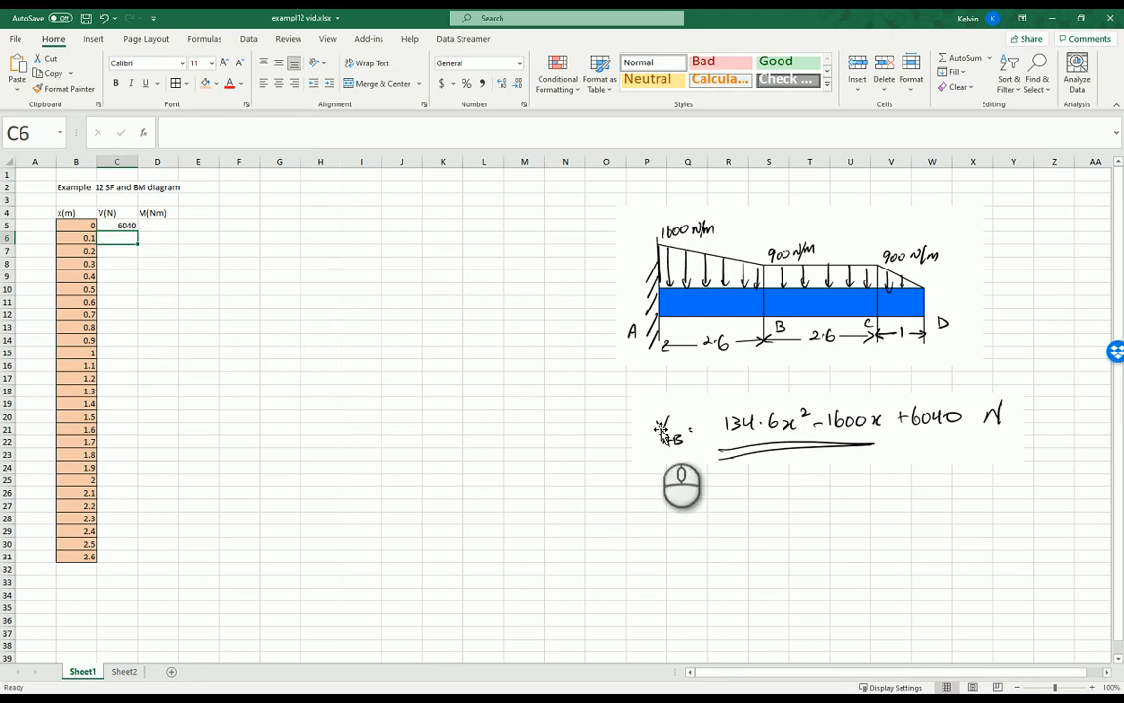
Fill the shear force formula from C5 down to C31 and check the copied formulas in C6 and C7
click(122, 225)
drag(138, 233, 133, 562)
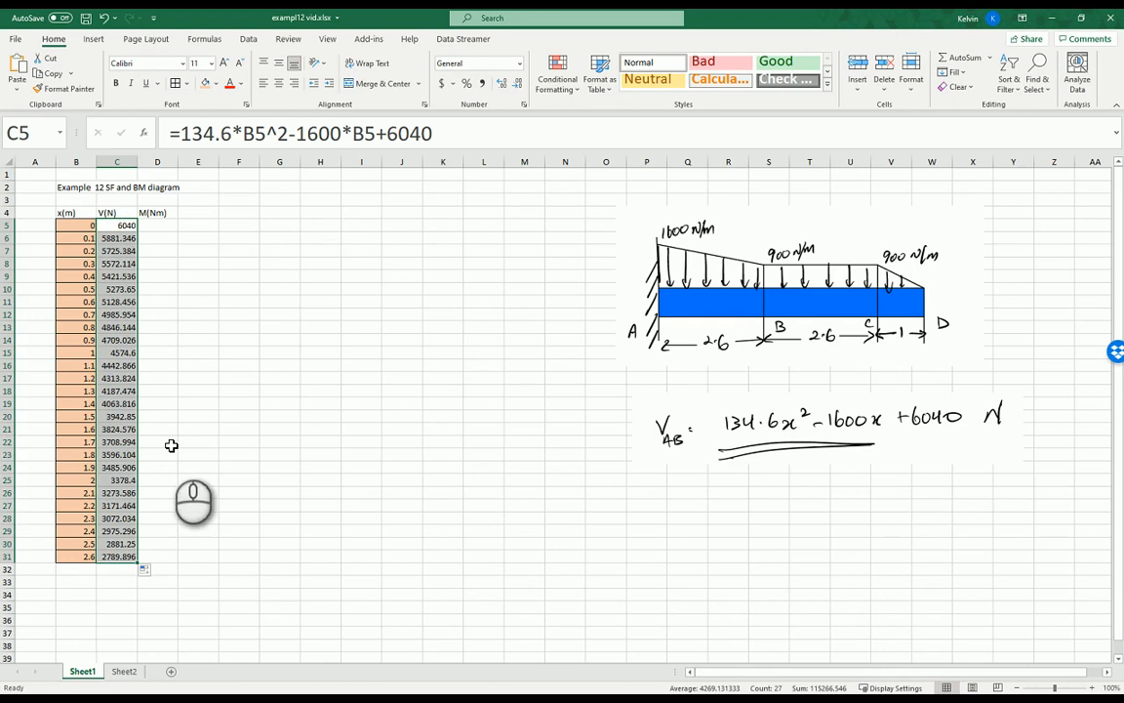
click(166, 265)
click(128, 239)
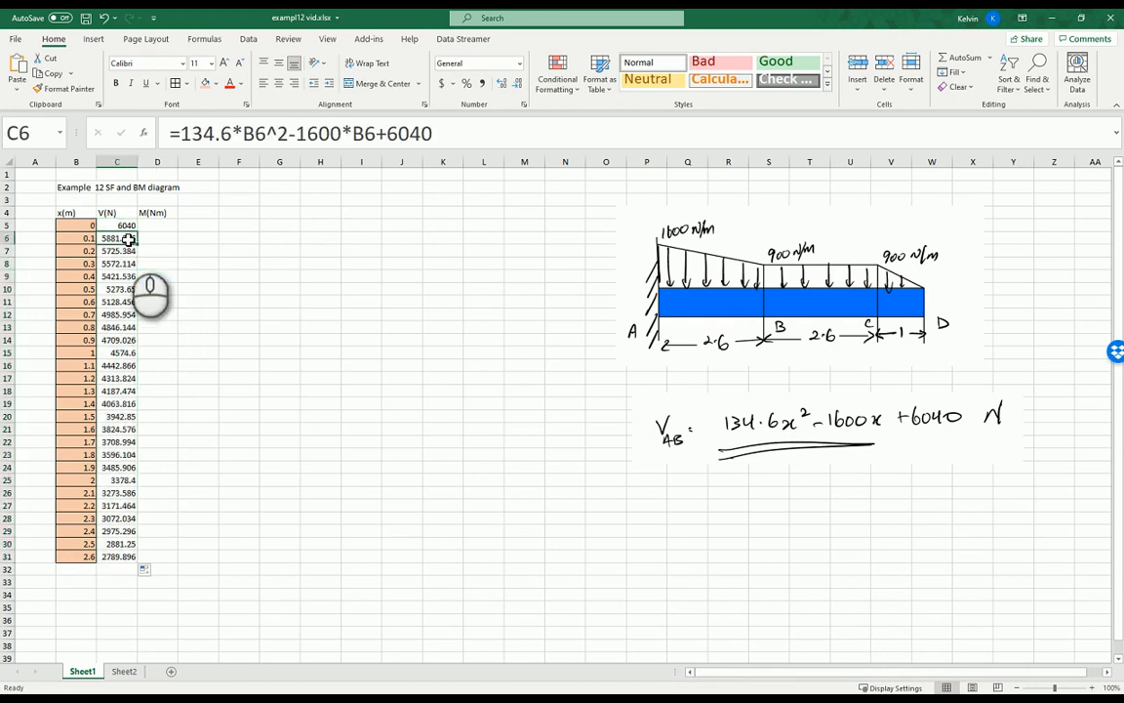
click(125, 250)
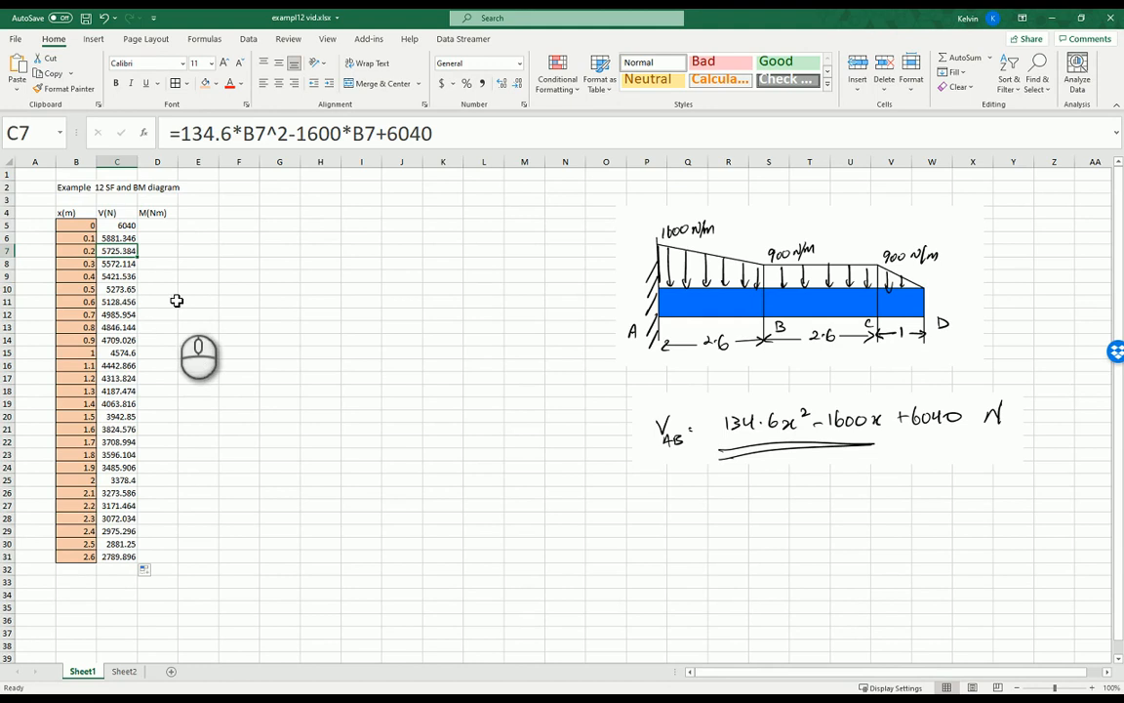
click(196, 338)
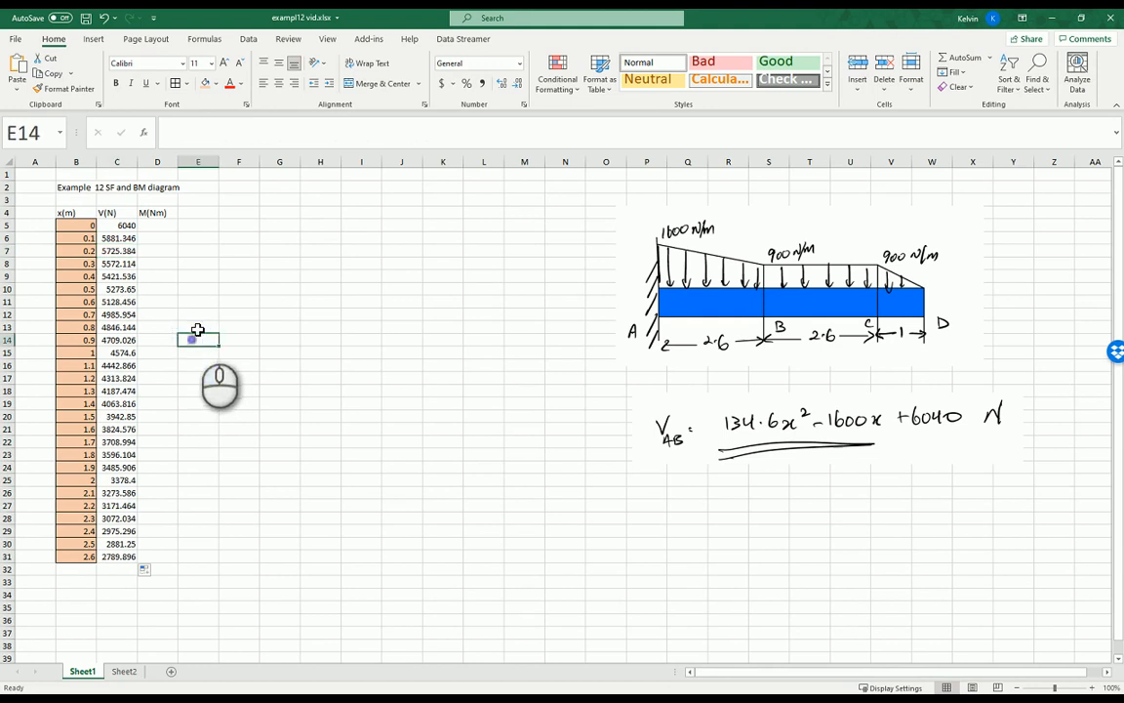
Compare the shear force at x = 2.6 in C31 with the V_BC hand calculation in Beams.pdf in Acrobat Reader, and return to Excel
click(120, 558)
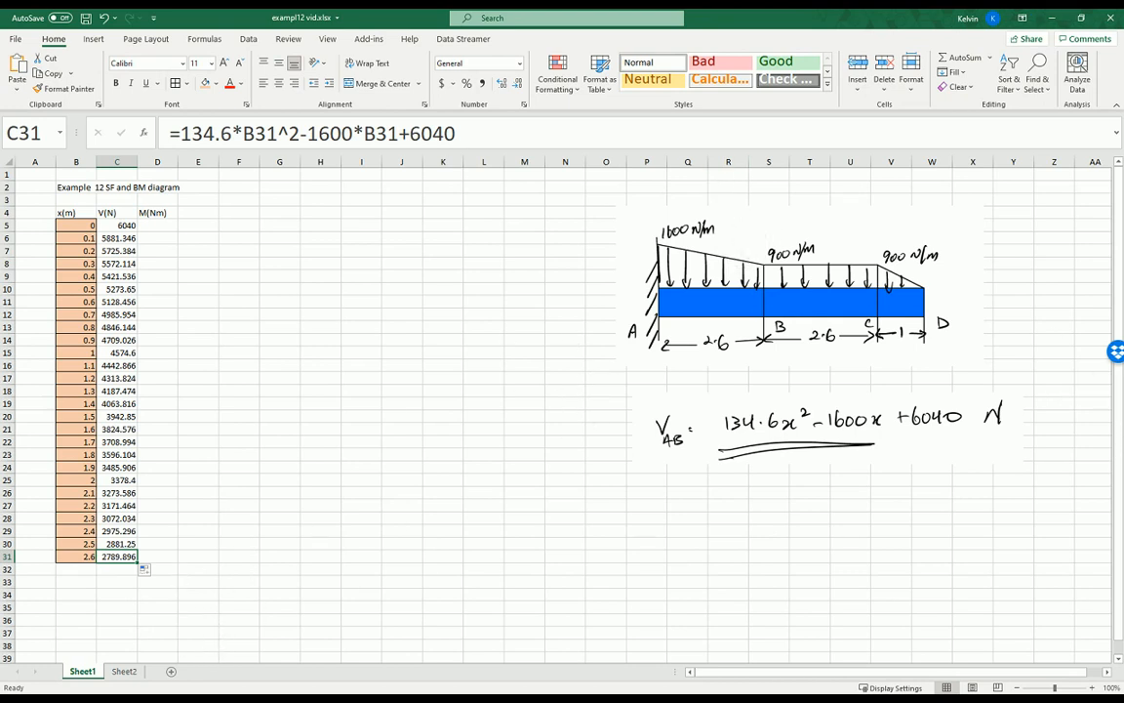
key(alt+Tab)
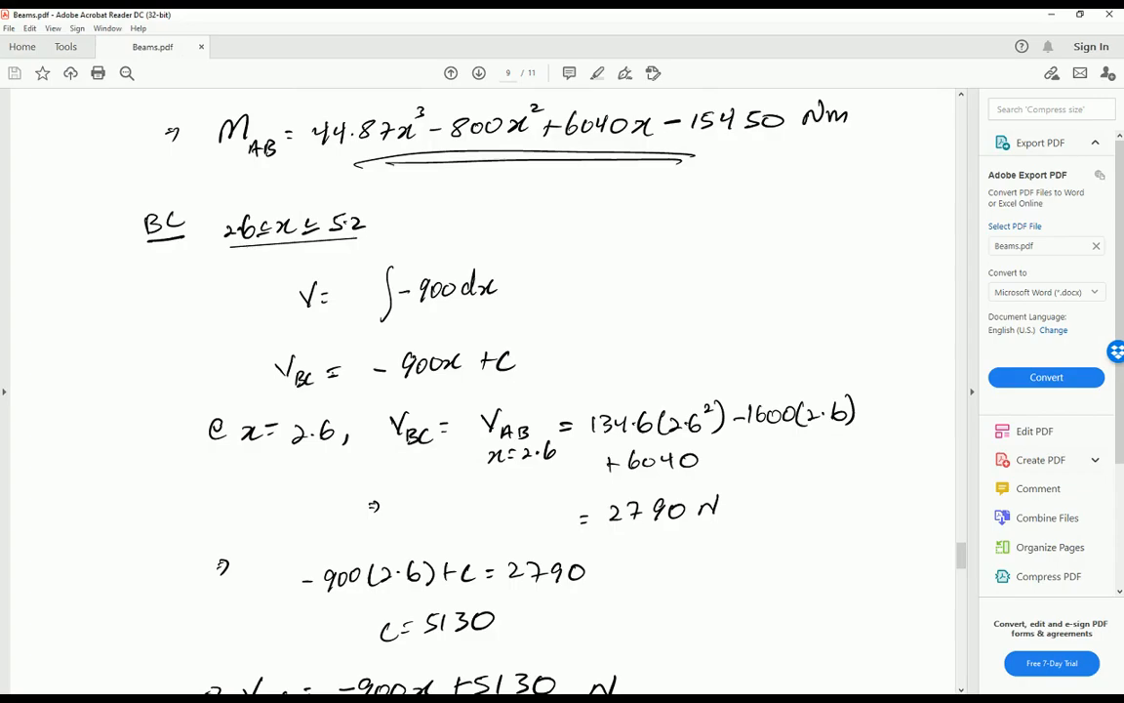
scroll(518, 222, up, 5)
scroll(527, 234, up, 4)
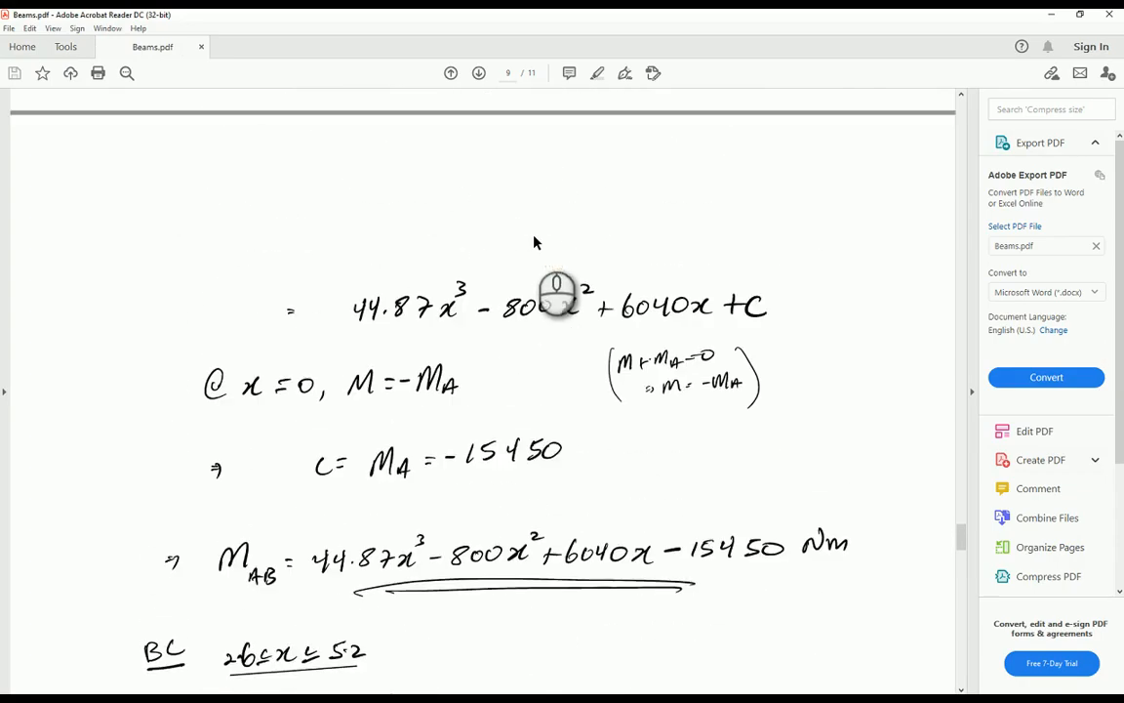
scroll(547, 239, down, 7)
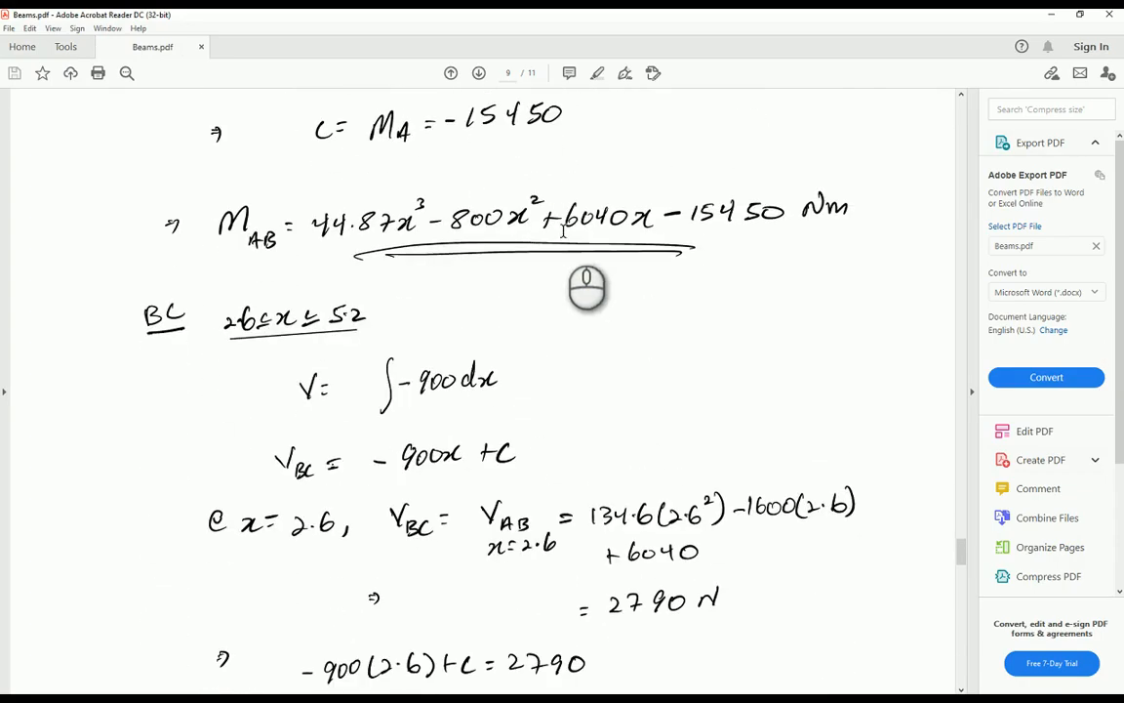
scroll(563, 231, up, 2)
scroll(563, 231, down, 5)
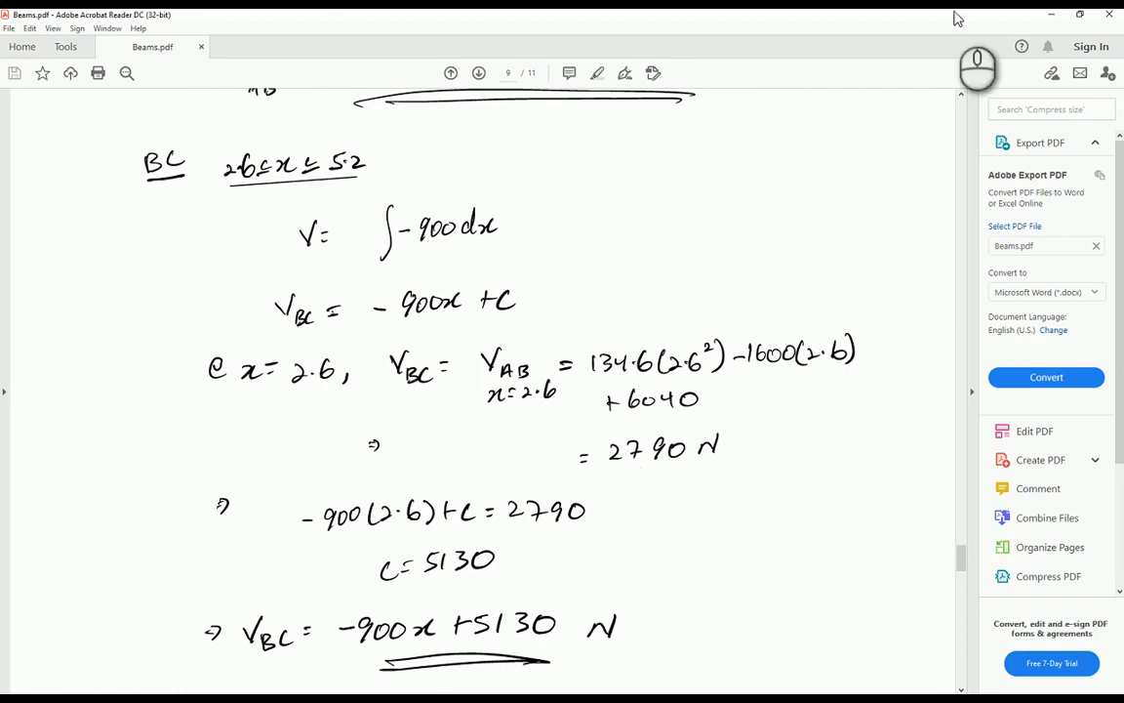
key(alt+Tab)
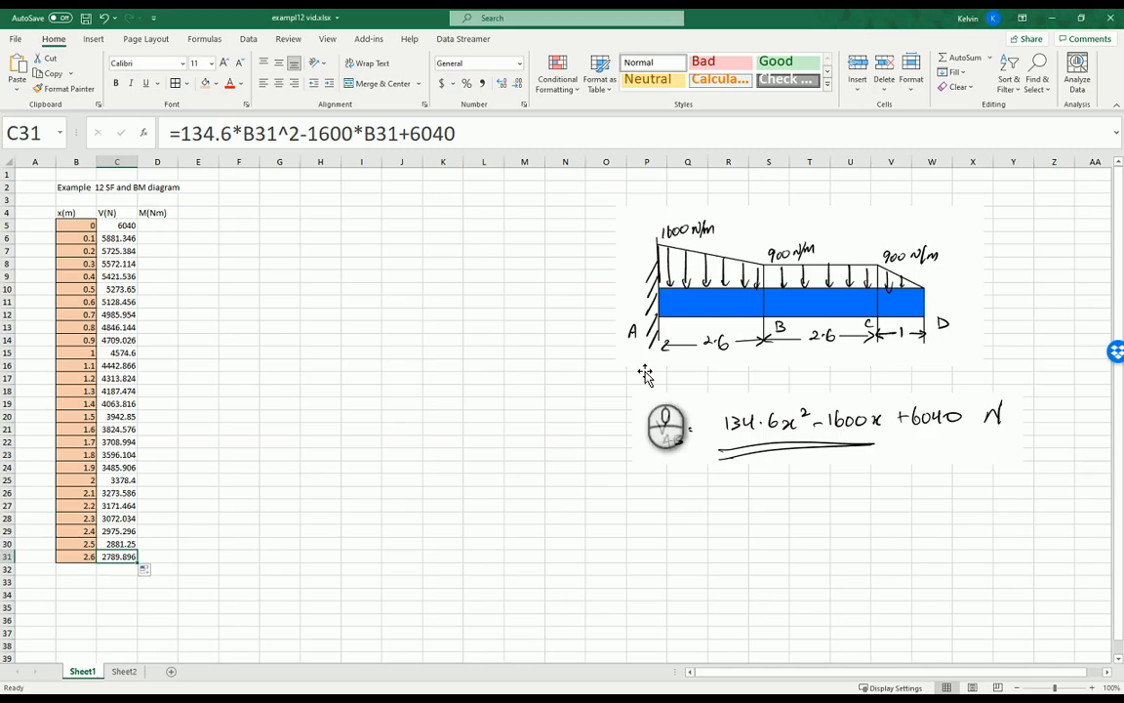
click(117, 569)
click(119, 563)
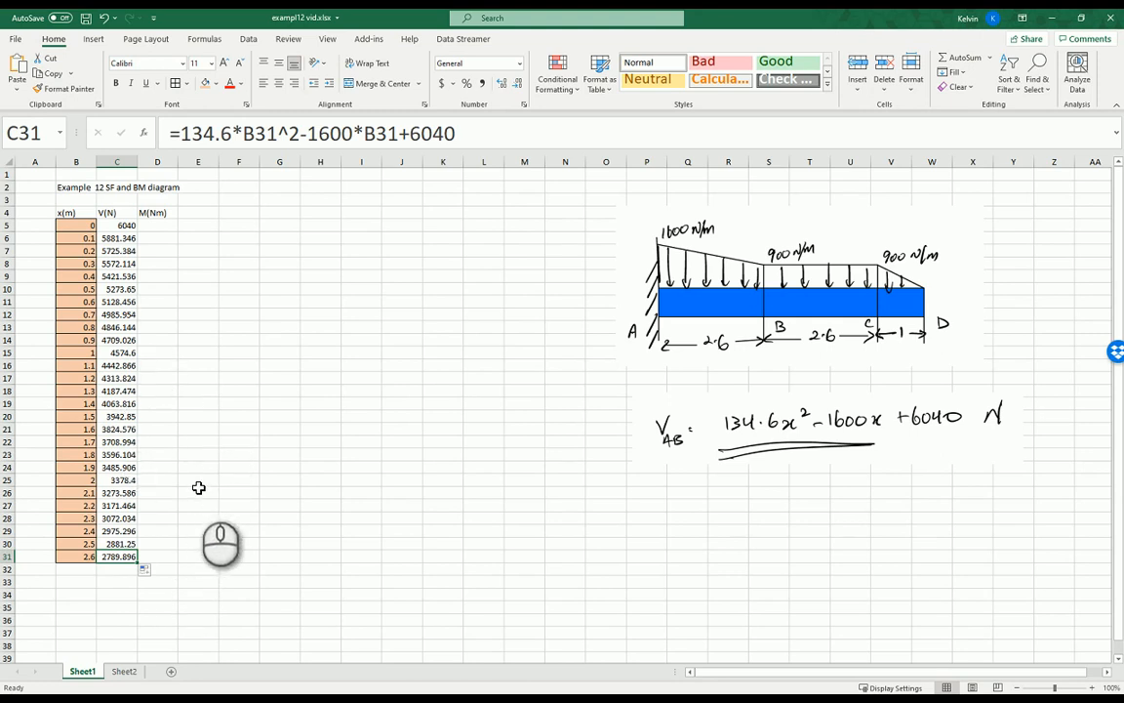
Fill the x increment formula from B31 down to B57 so the x values run to 5.2 m, the end of section BC
click(86, 566)
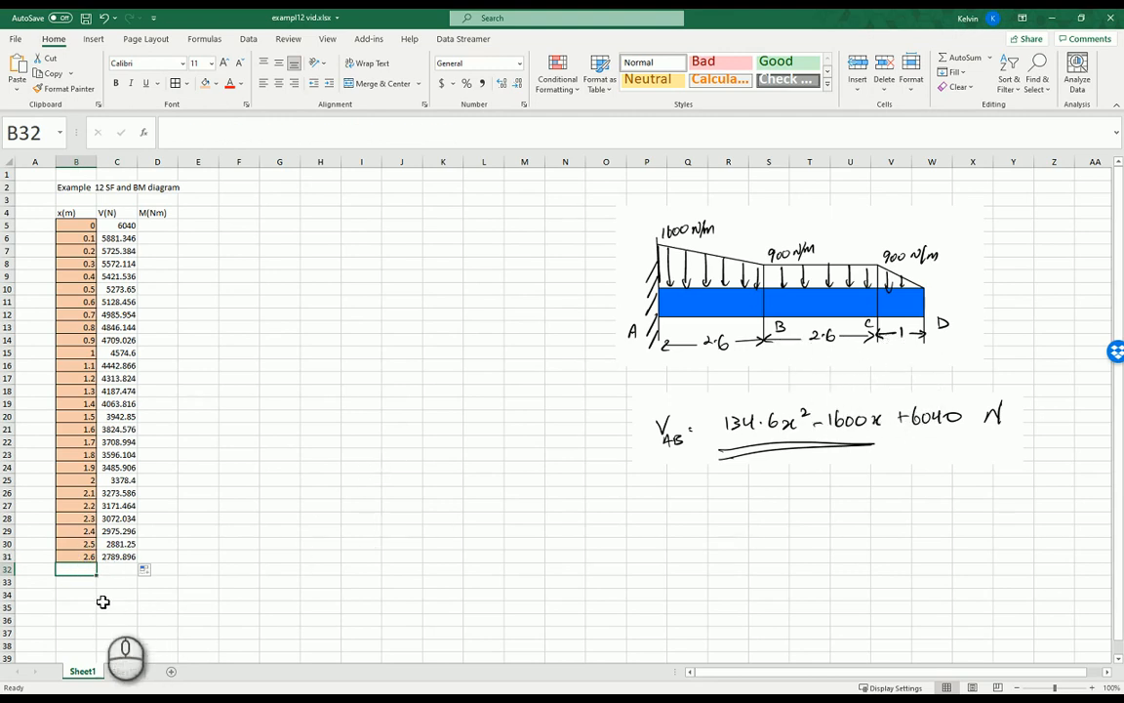
scroll(103, 601, down, 6)
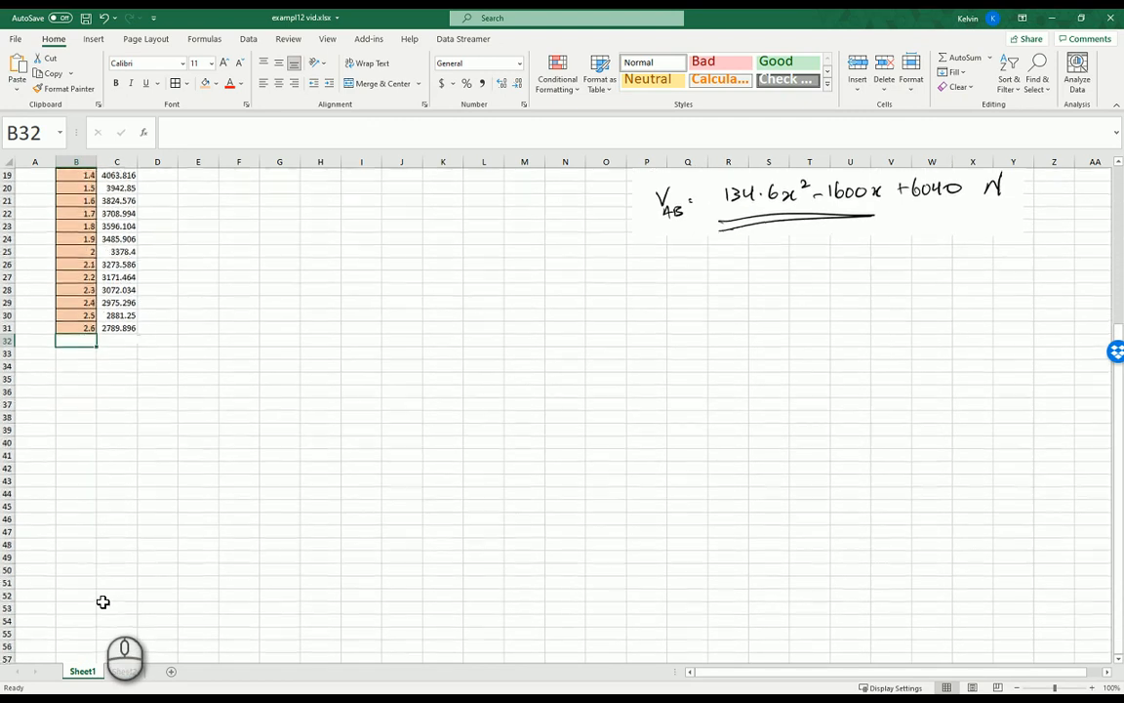
scroll(103, 602, up, 4)
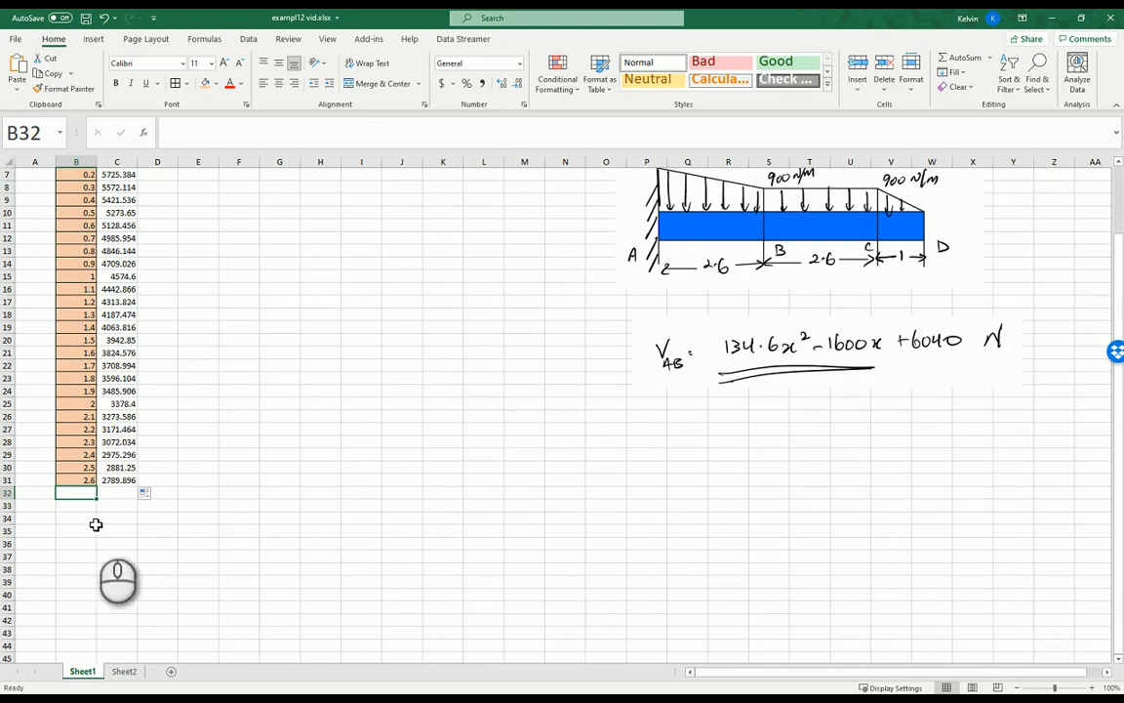
scroll(100, 525, down, 3)
scroll(102, 459, down, 1)
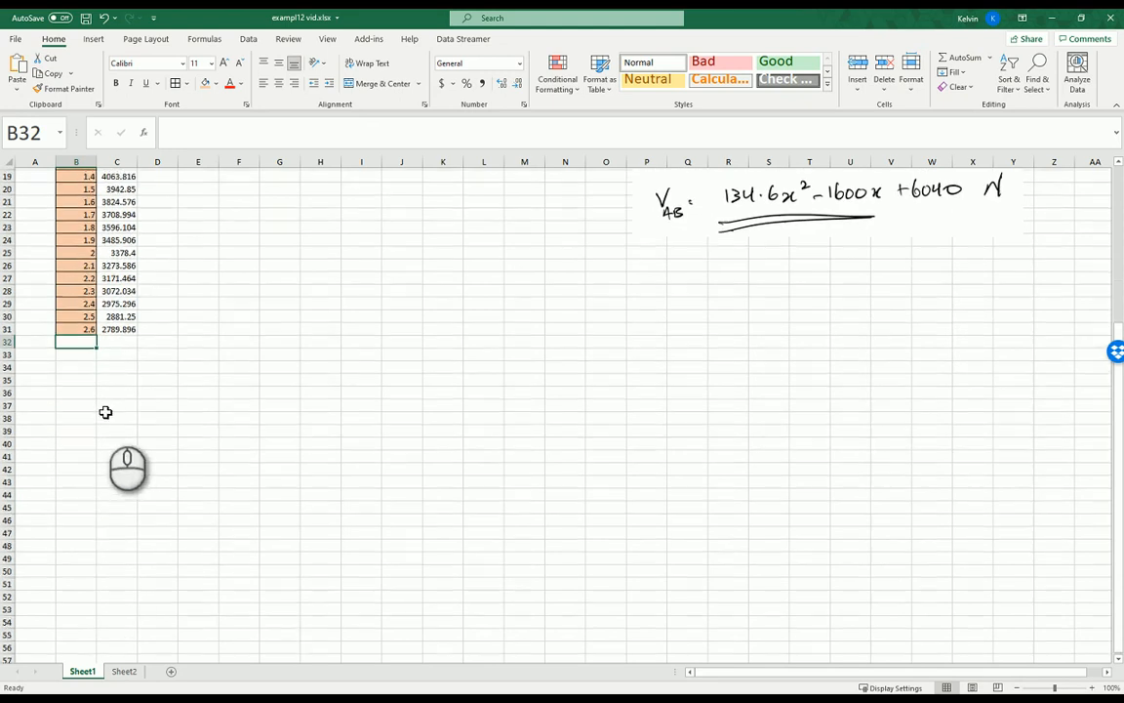
click(89, 329)
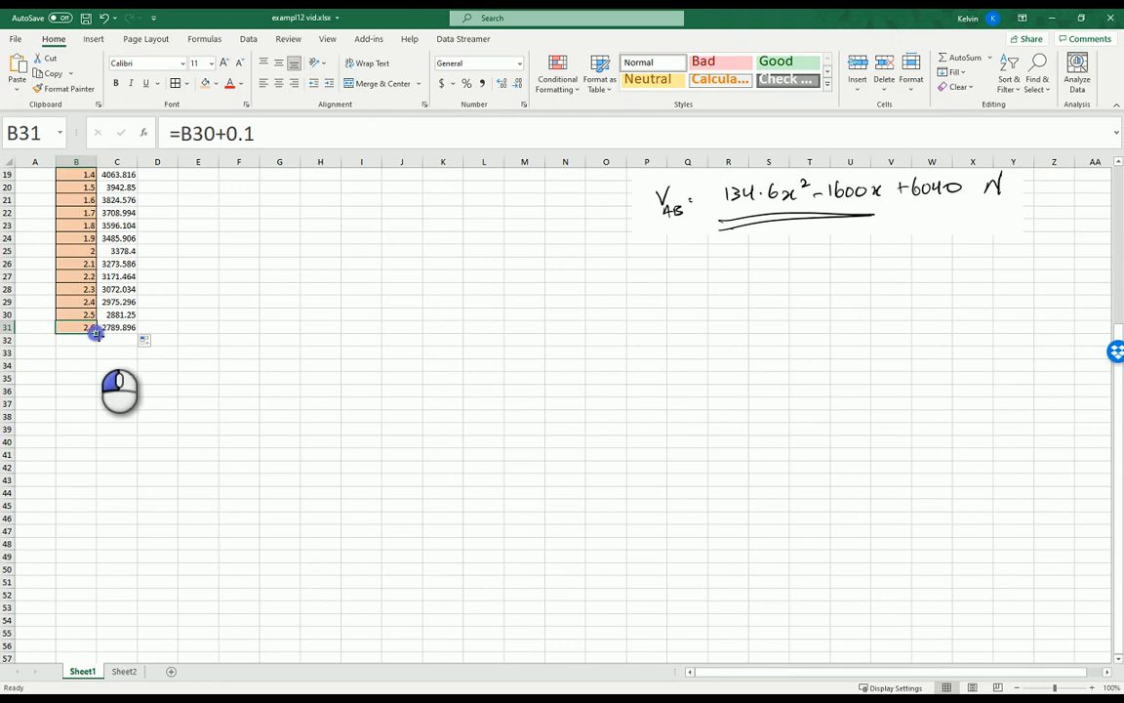
drag(96, 333, 98, 585)
scroll(150, 590, down, 2)
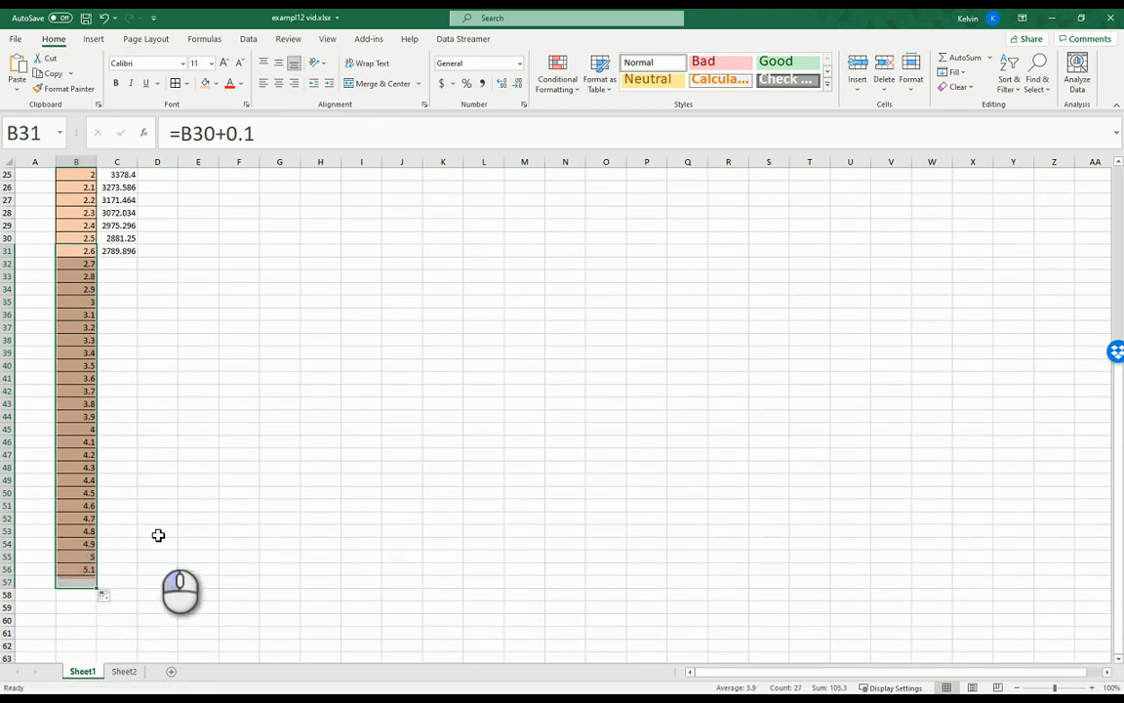
click(158, 529)
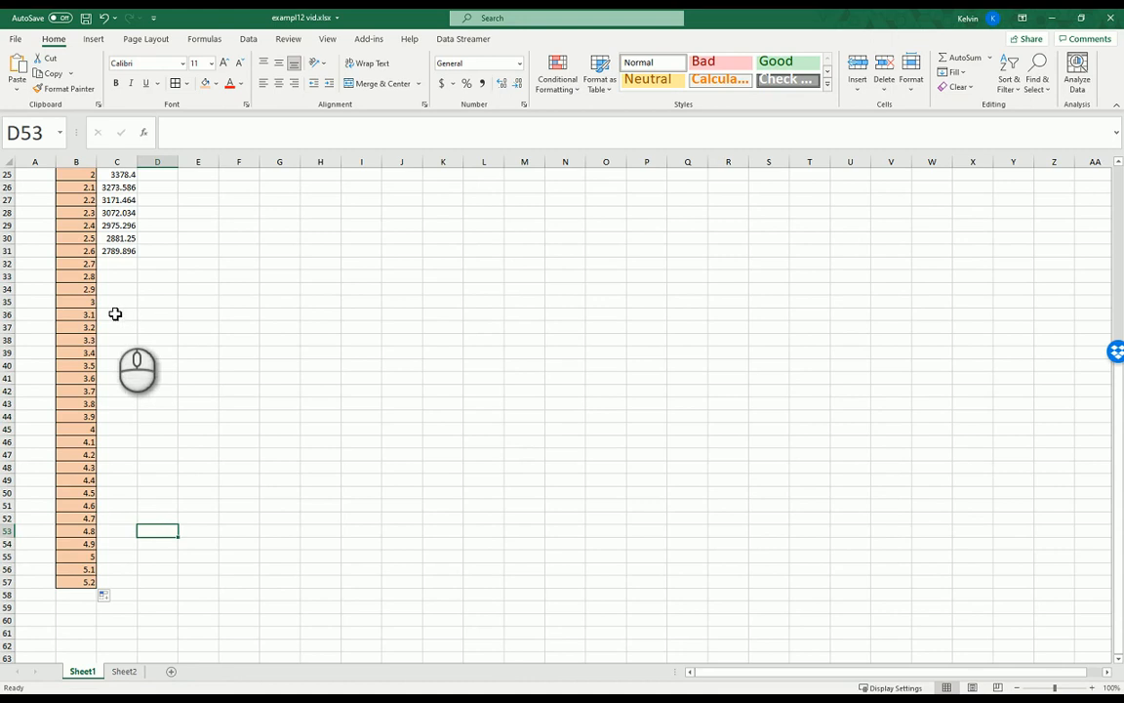
Shade the x values of section BC in B32:B57 with a light green fill
drag(77, 267, 70, 584)
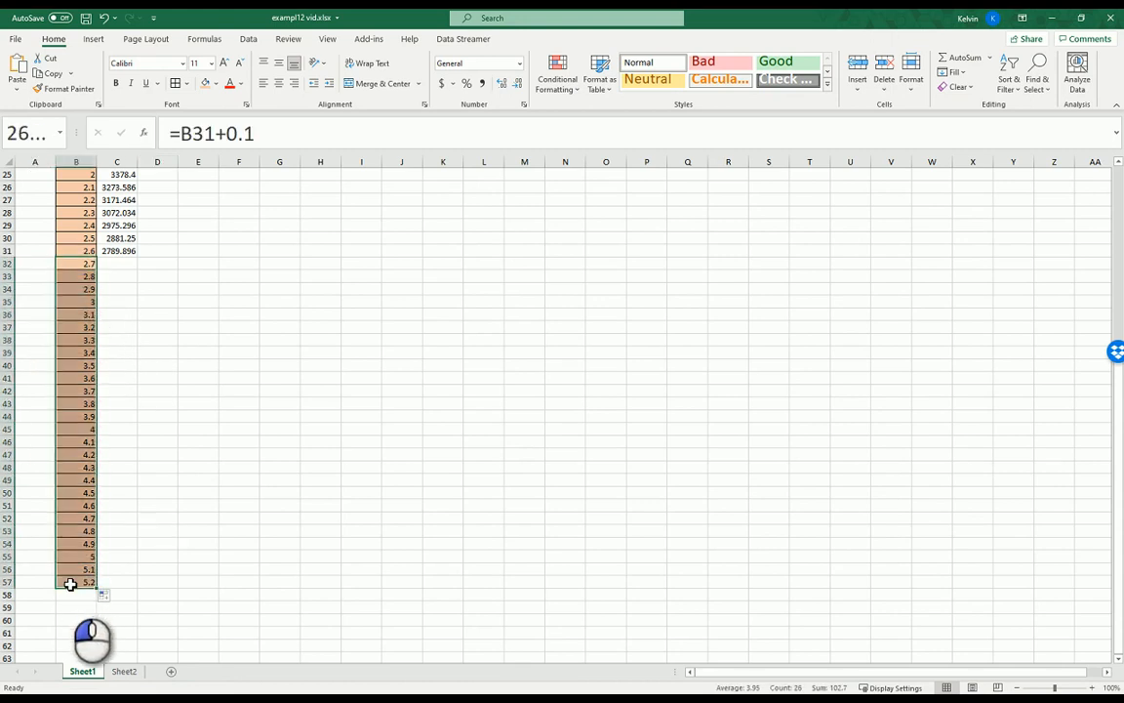
right_click(79, 391)
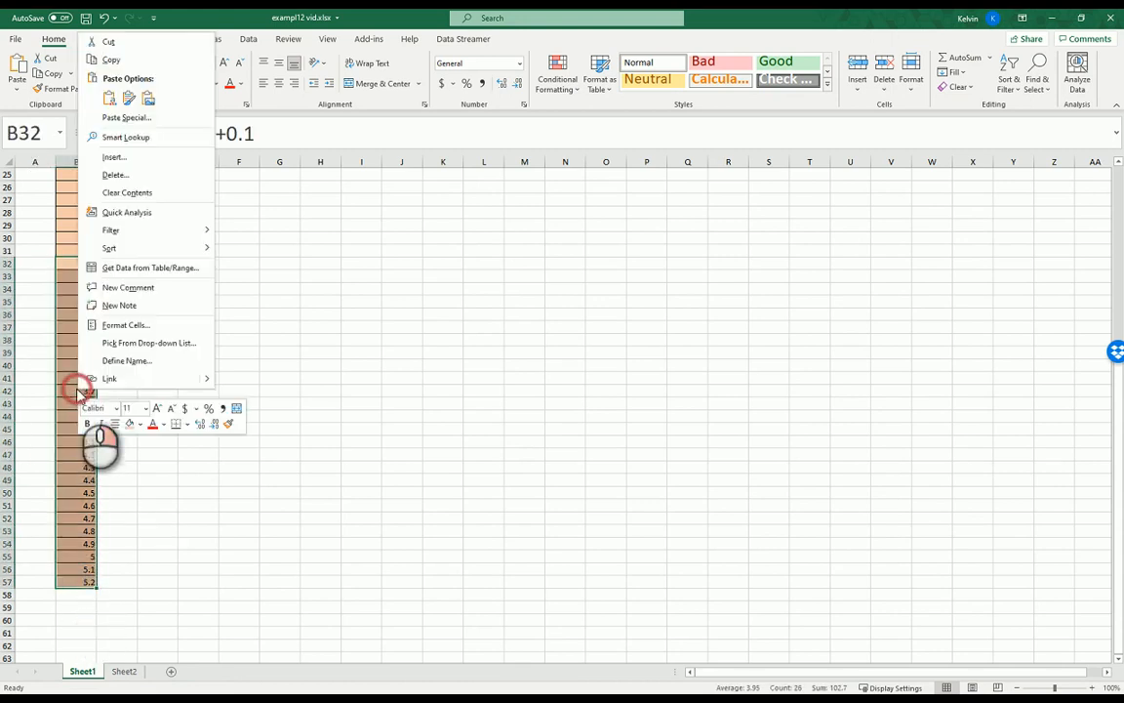
click(139, 429)
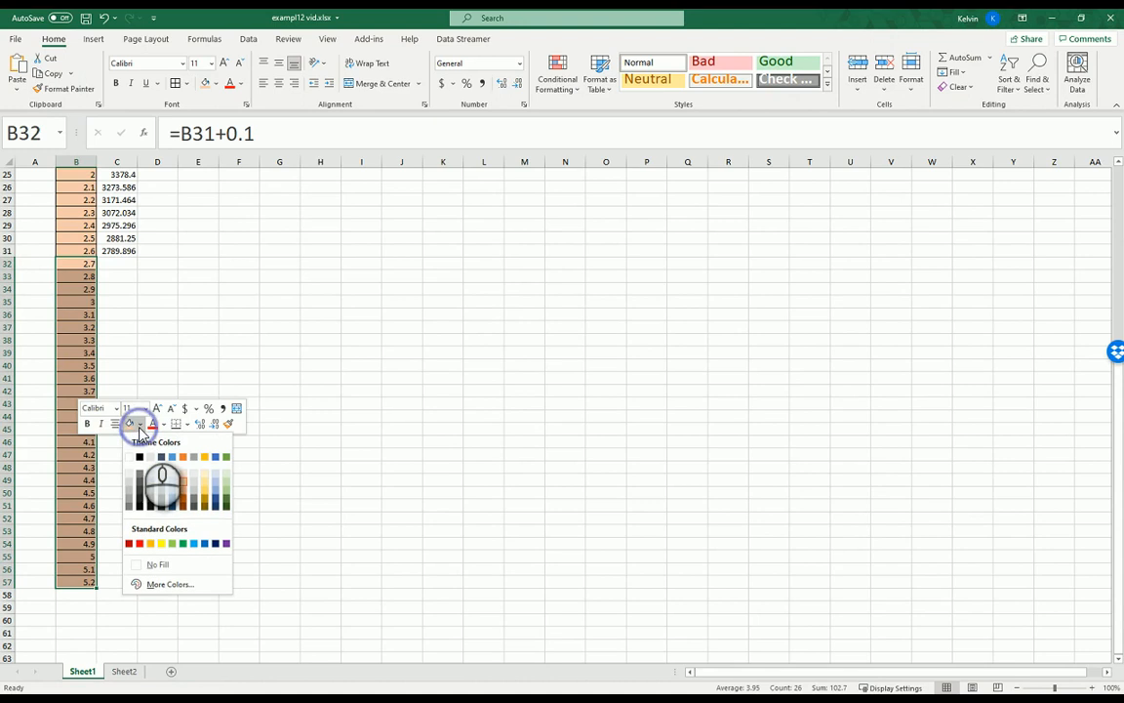
click(222, 481)
click(363, 417)
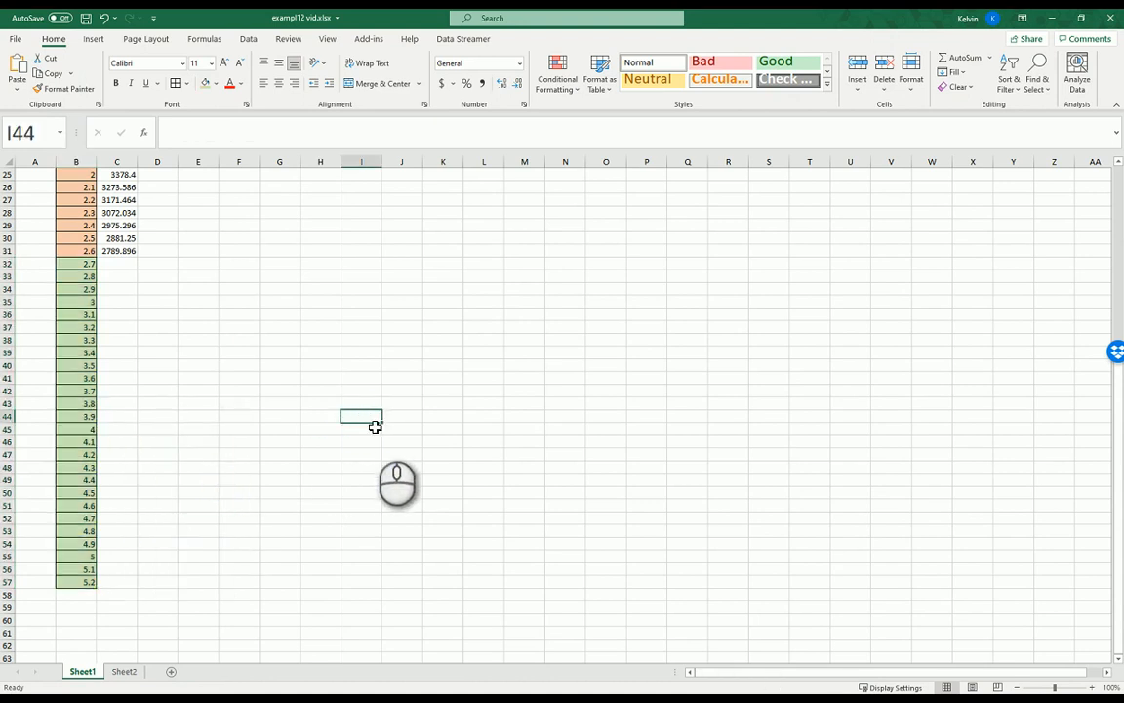
Copy the V_BC equation picture from Sheet2 and place it below the V_AB equation on Sheet1
scroll(375, 426, up, 2)
scroll(375, 427, up, 3)
scroll(375, 427, down, 2)
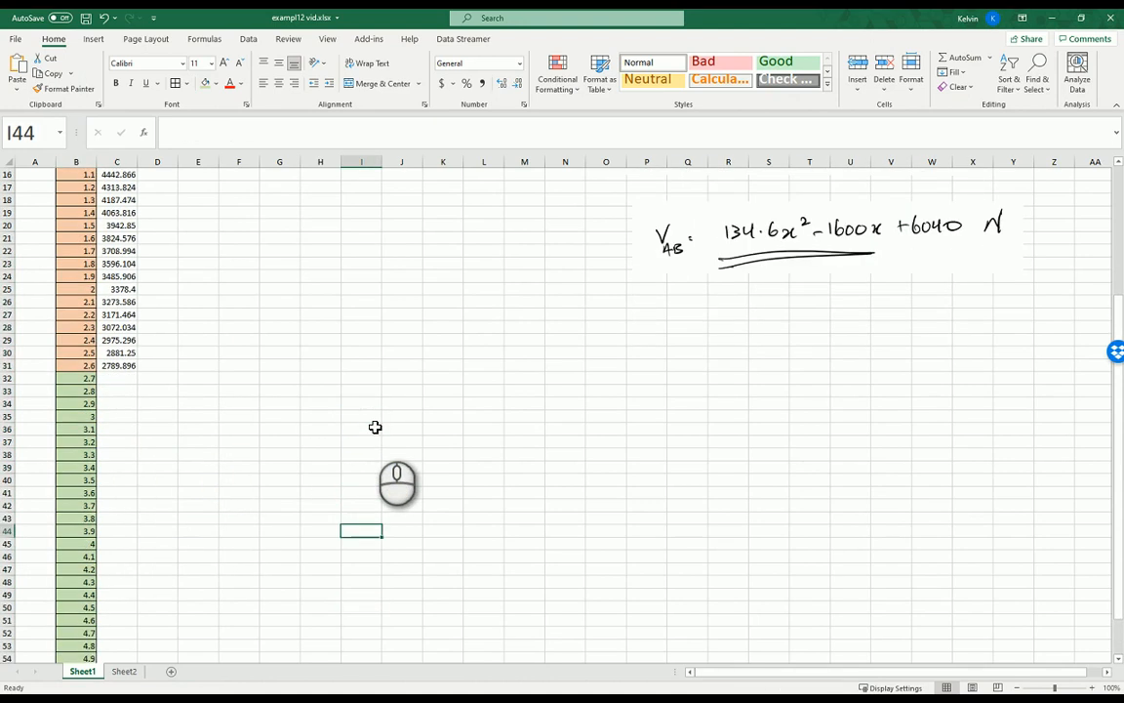
scroll(375, 427, up, 4)
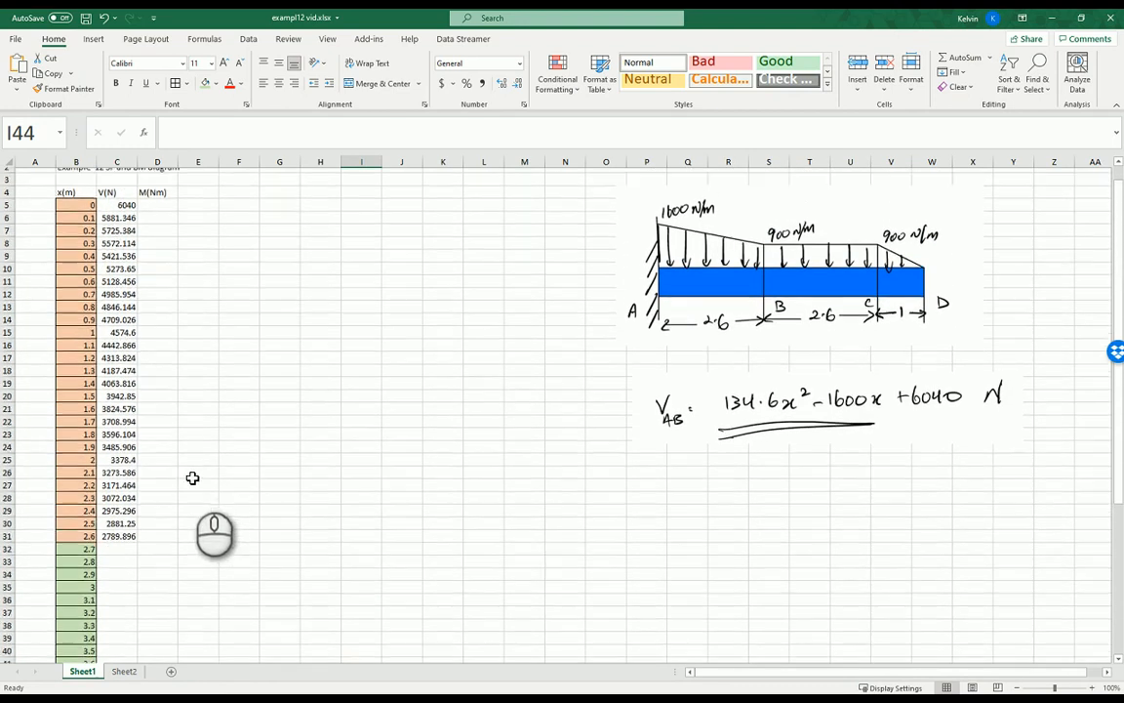
scroll(192, 477, up, 1)
click(112, 570)
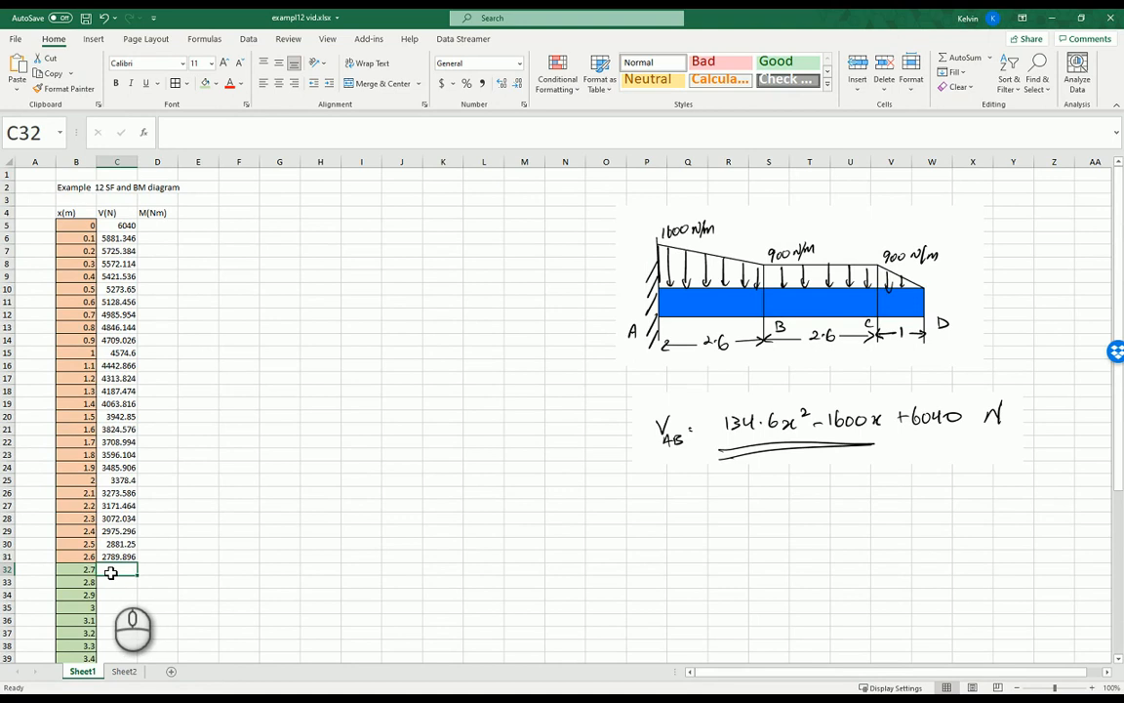
scroll(111, 573, down, 2)
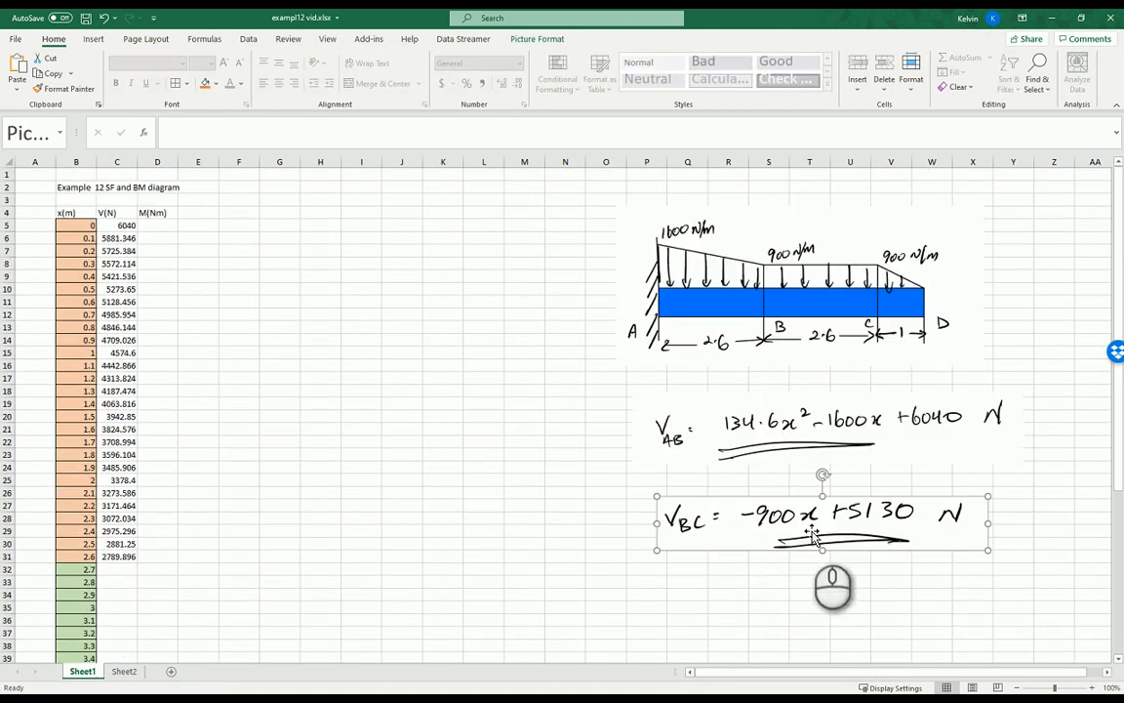
Move the V_BC equation picture slightly closer to the V_AB equation and enter =-900*B32 in C32
drag(811, 535, 810, 518)
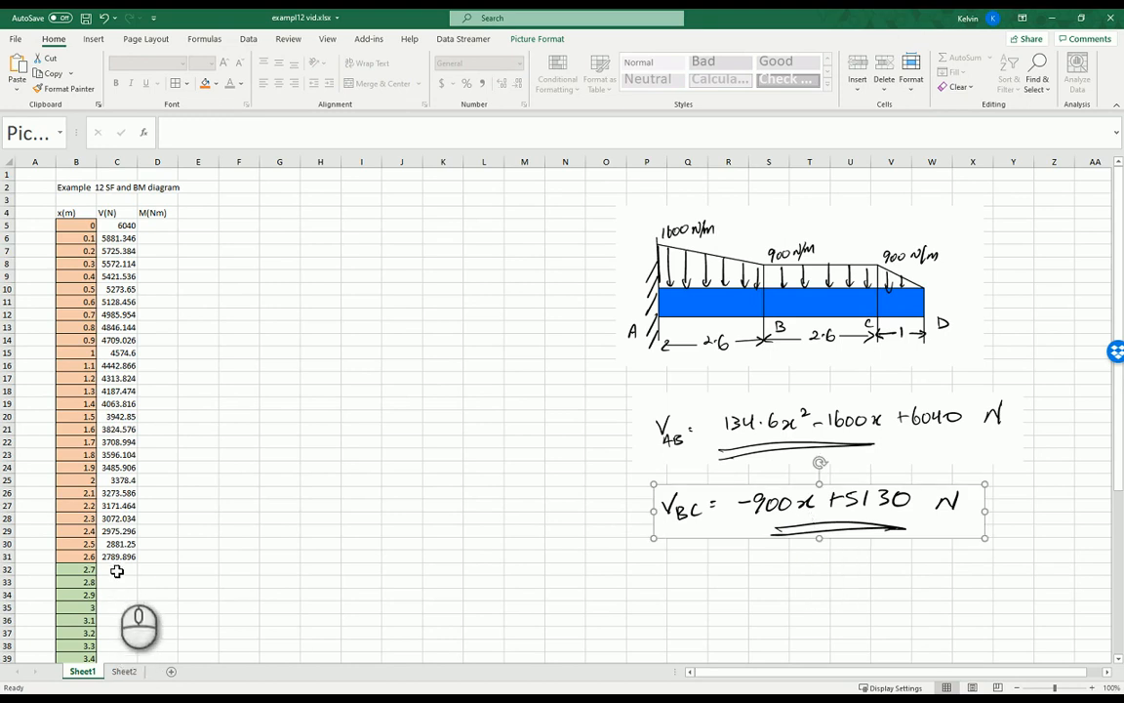
click(117, 569)
click(220, 136)
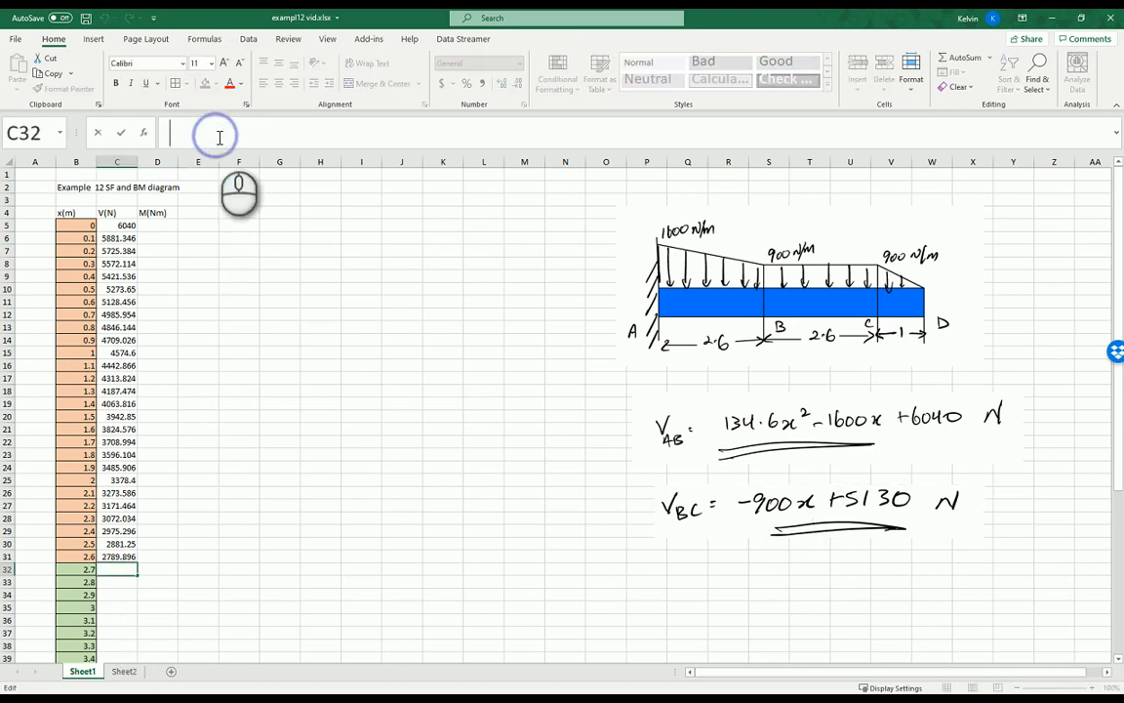
text(=-9)
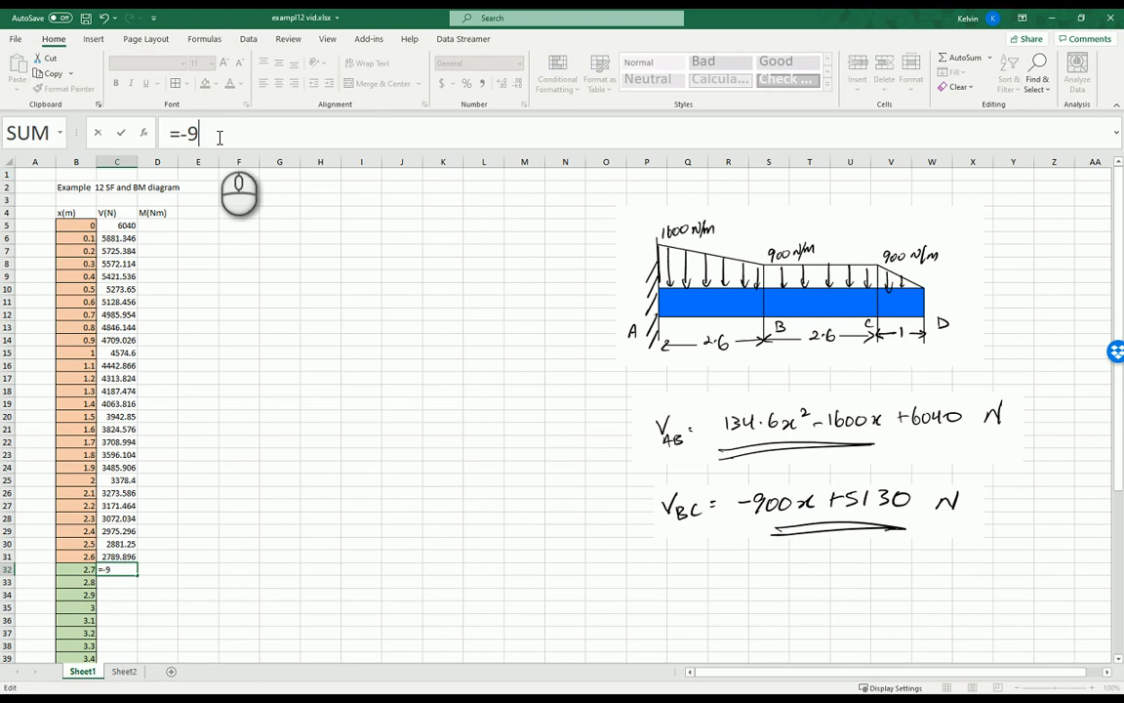
text(00*)
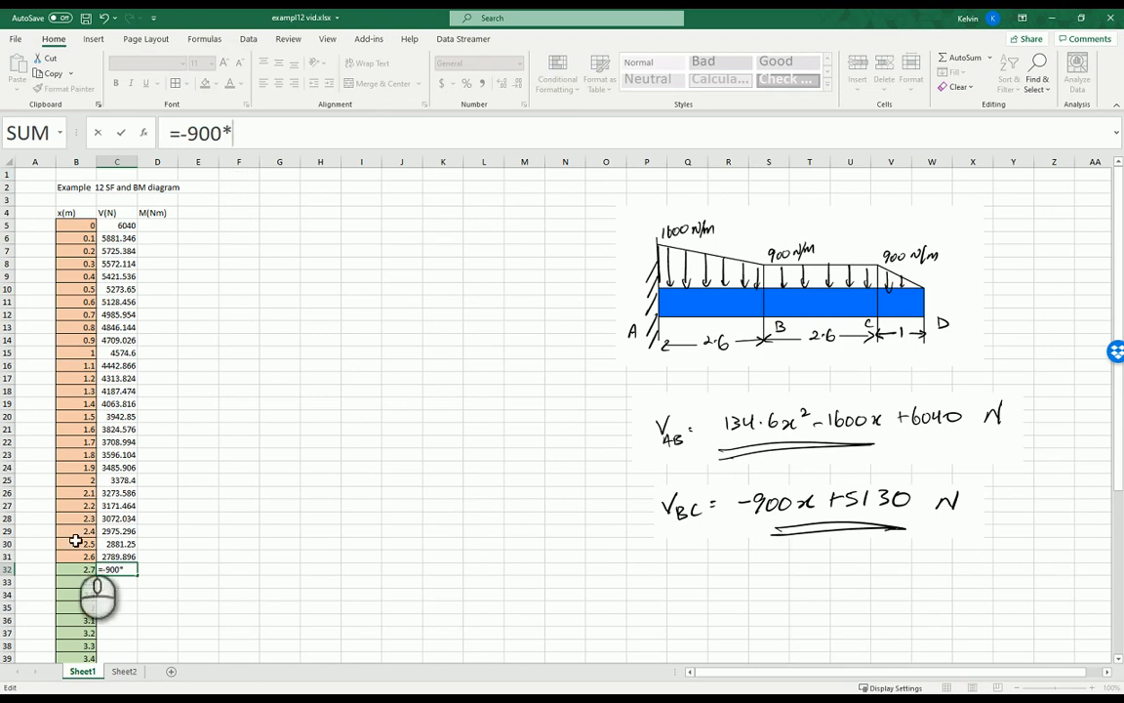
click(84, 570)
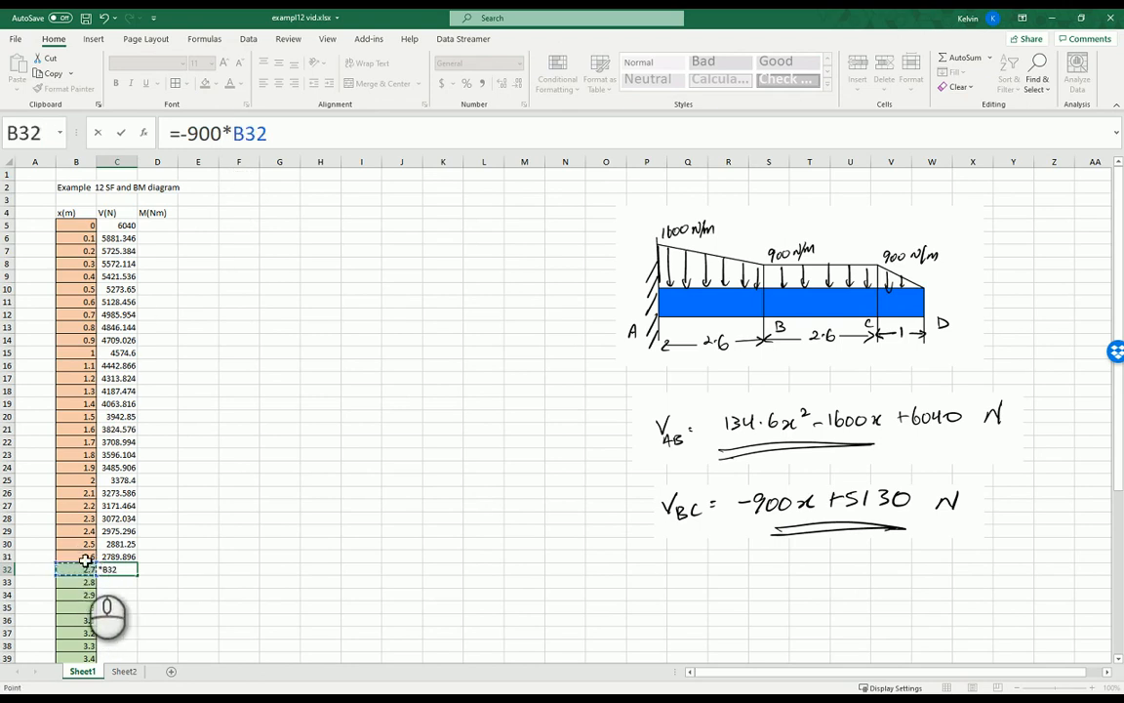
key(Return)
text(51)
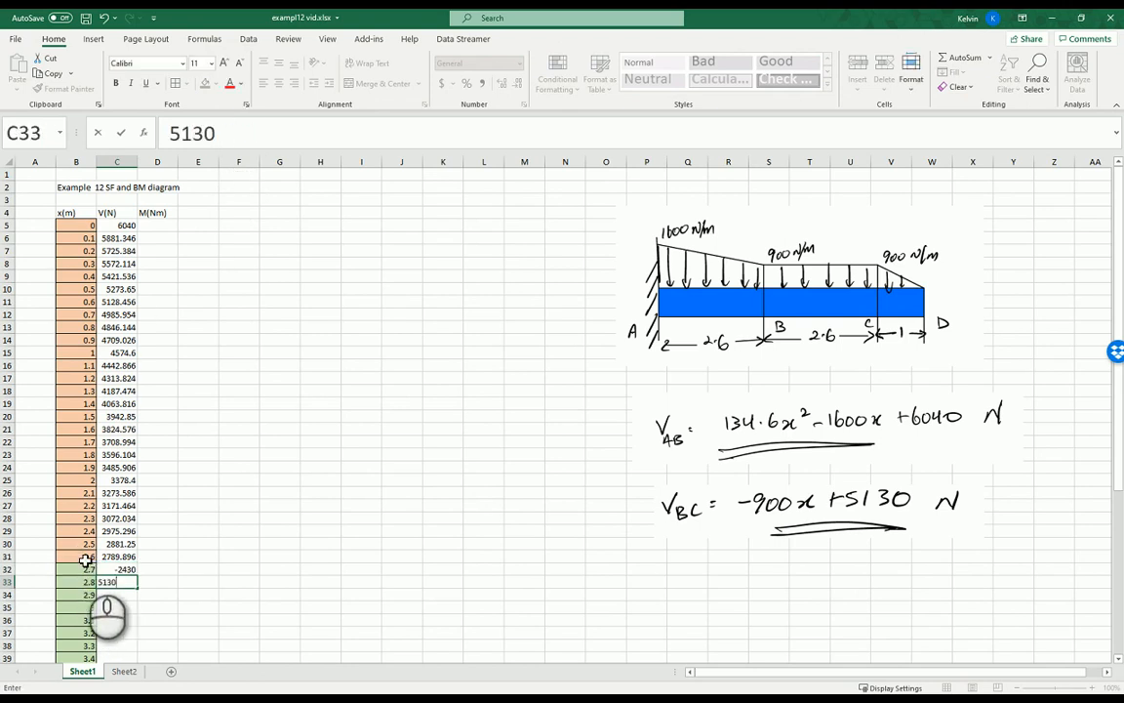
text(30)
key(Return)
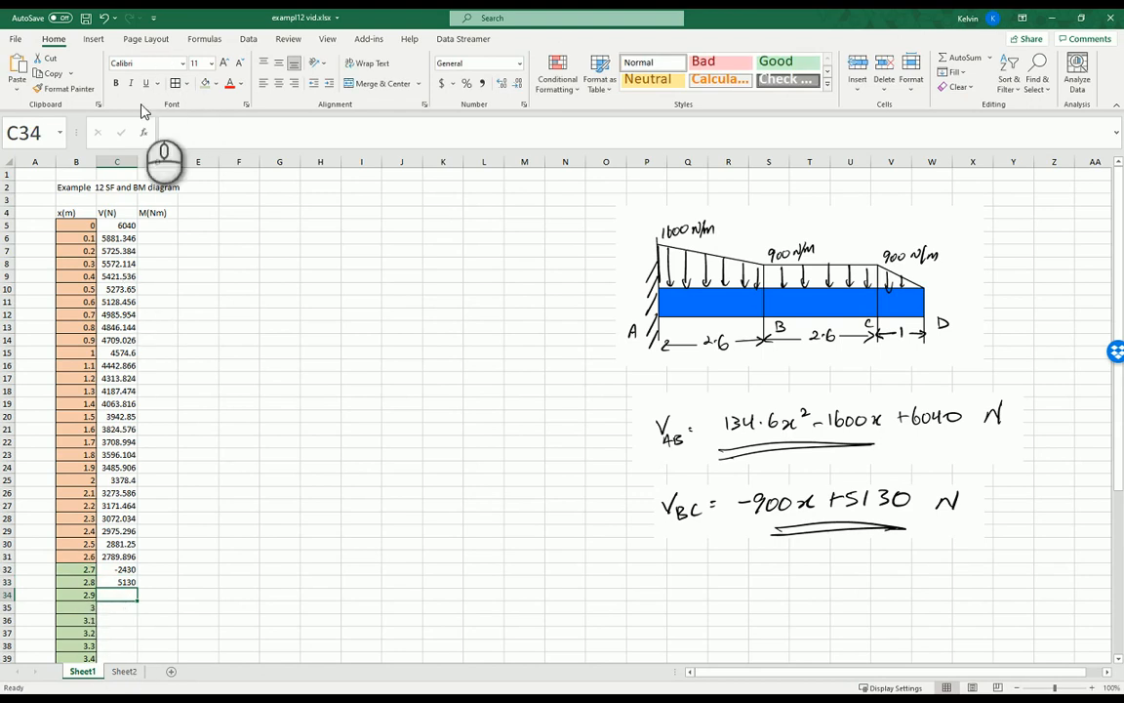
click(105, 18)
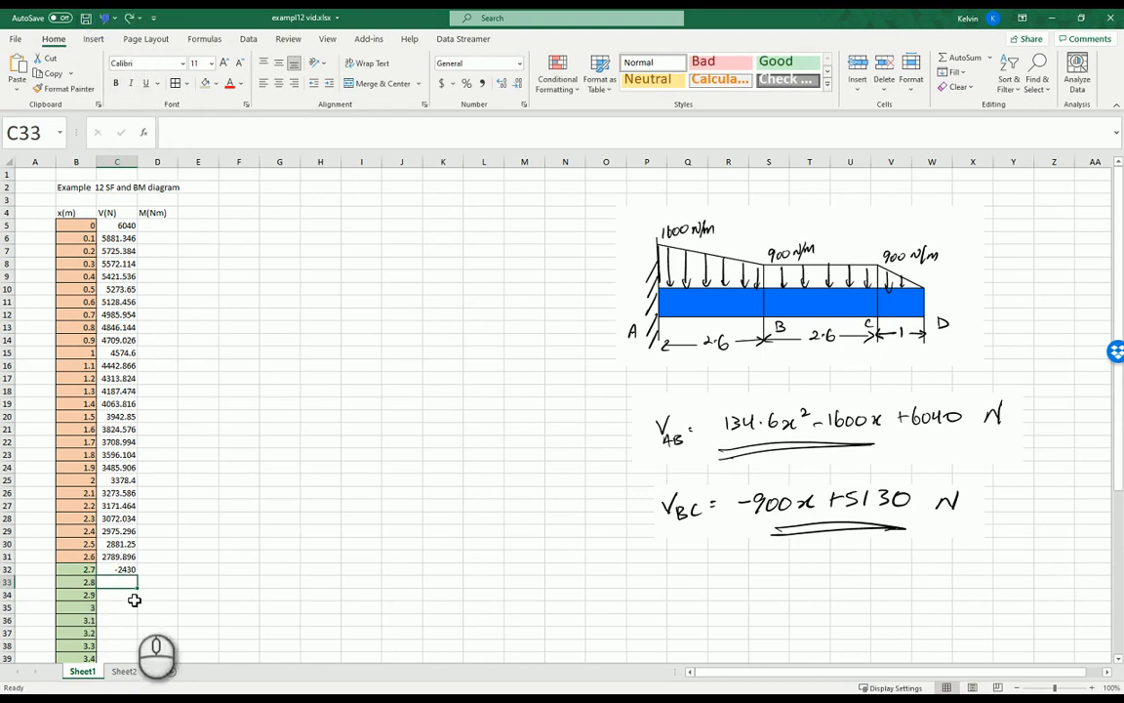
click(197, 130)
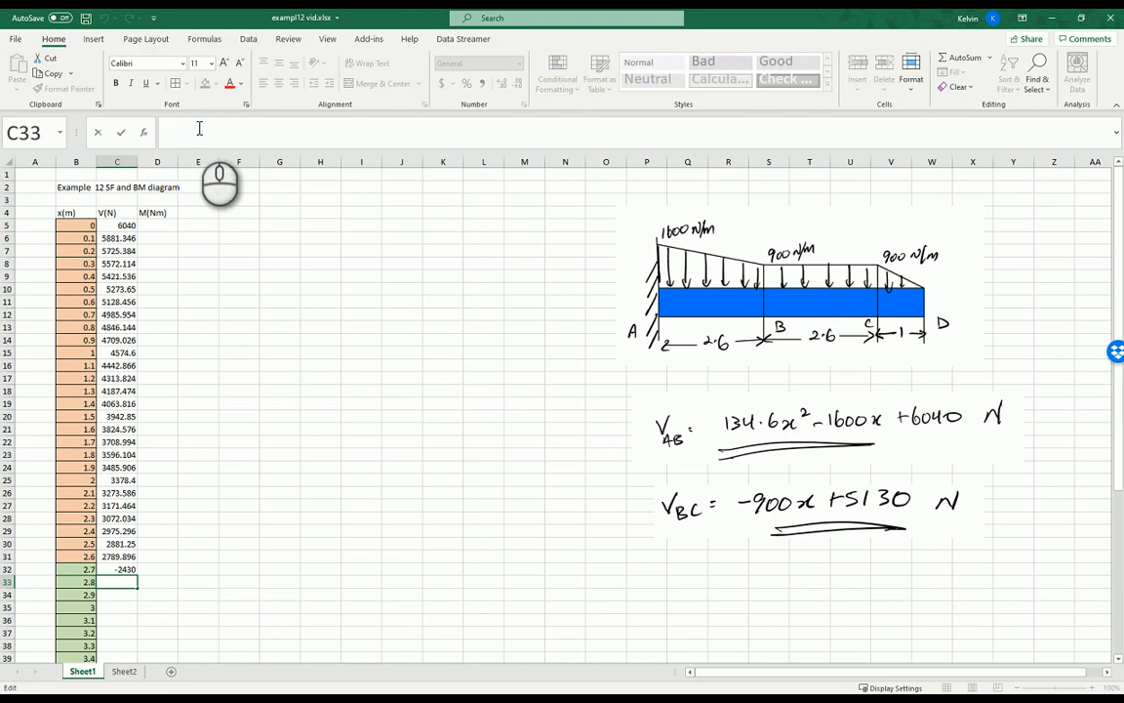
text(-)
key(BackSpace)
text(=)
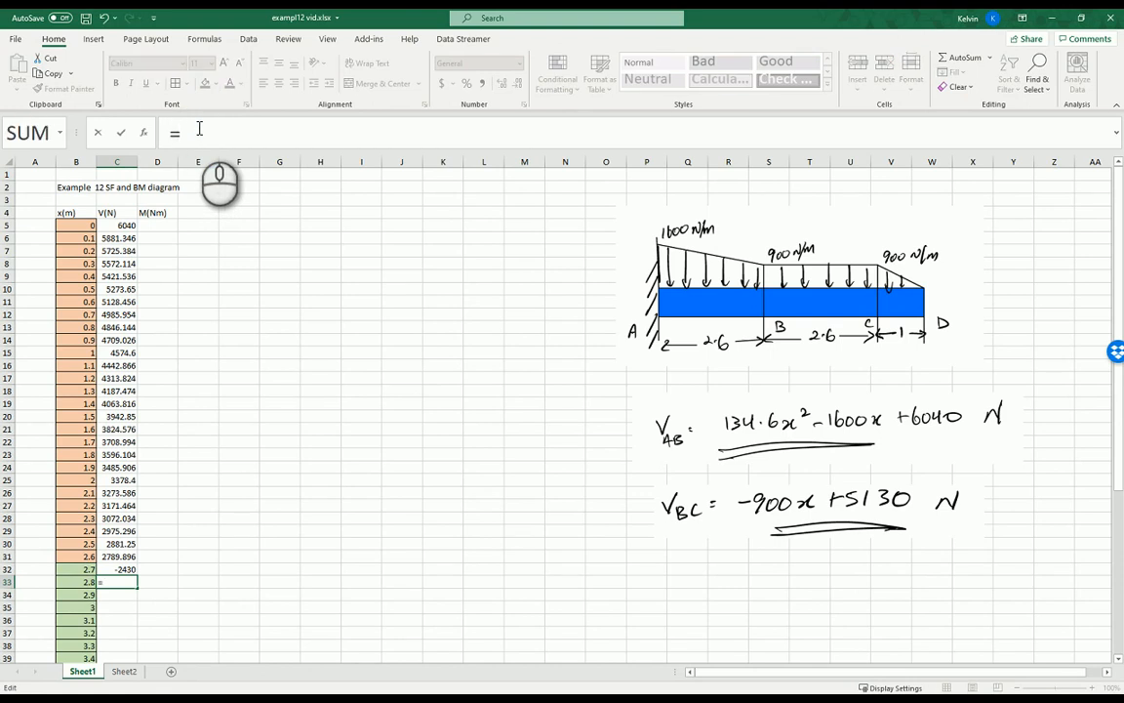
key(Escape)
Complete the section BC shear force formula in C32 so it reads =-900*B32+5130
click(122, 569)
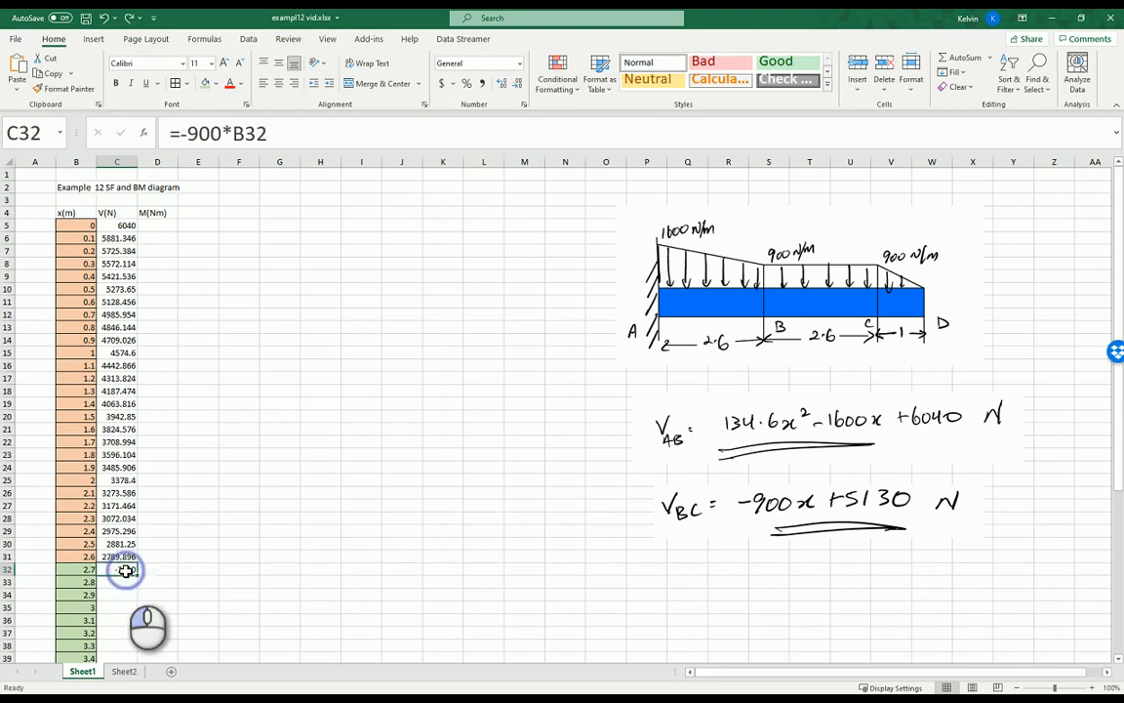
click(305, 140)
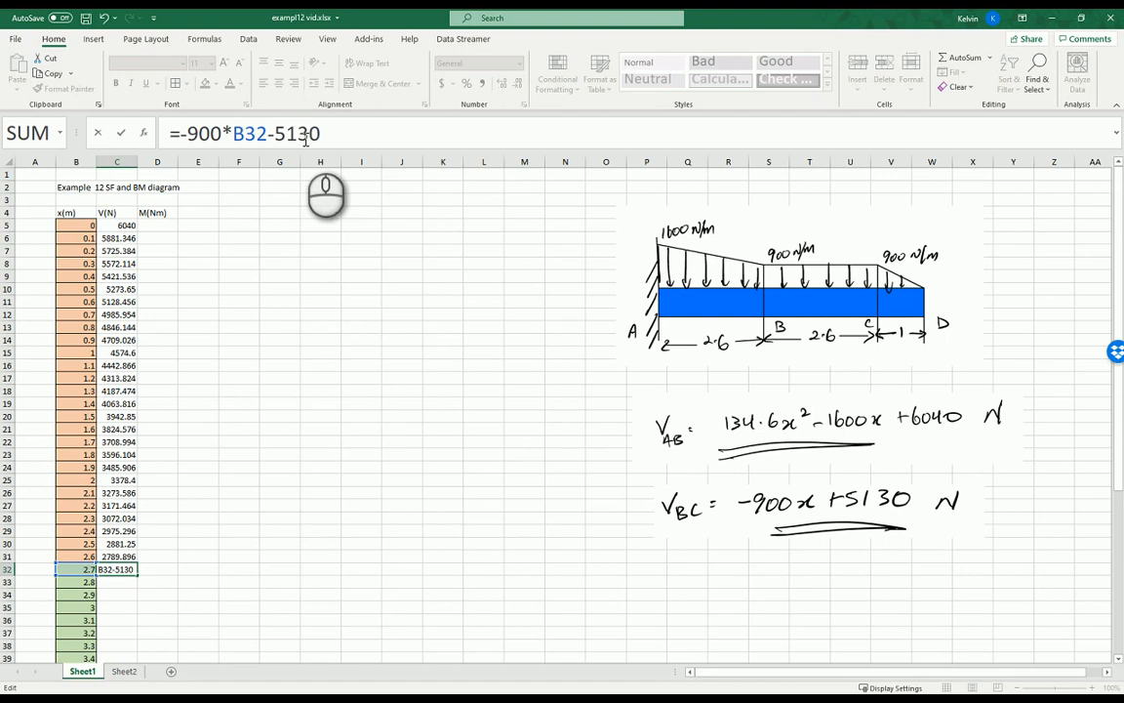
key(Return)
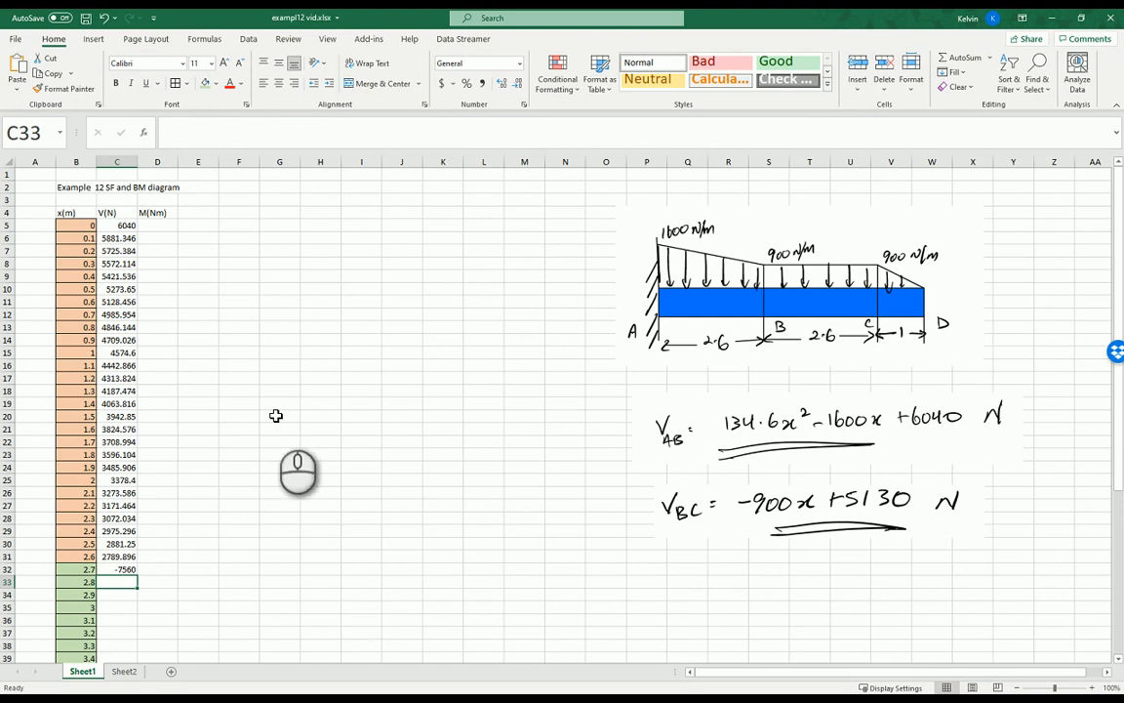
click(130, 570)
click(344, 136)
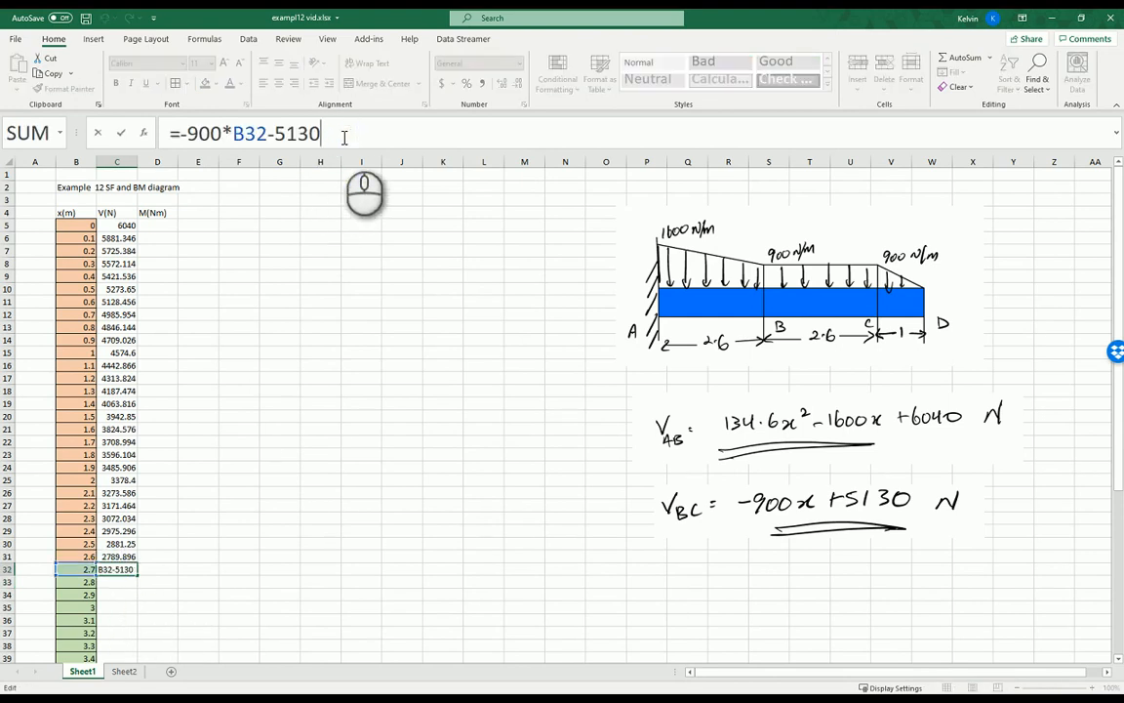
key(Escape)
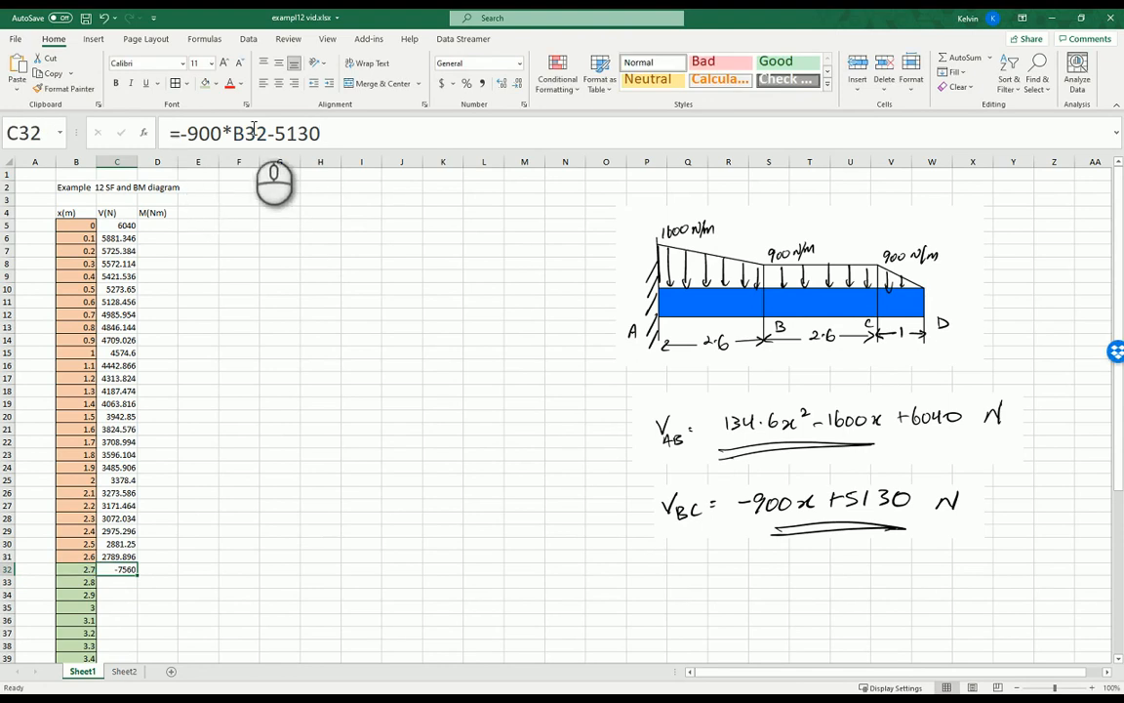
click(321, 133)
drag(320, 133, 274, 132)
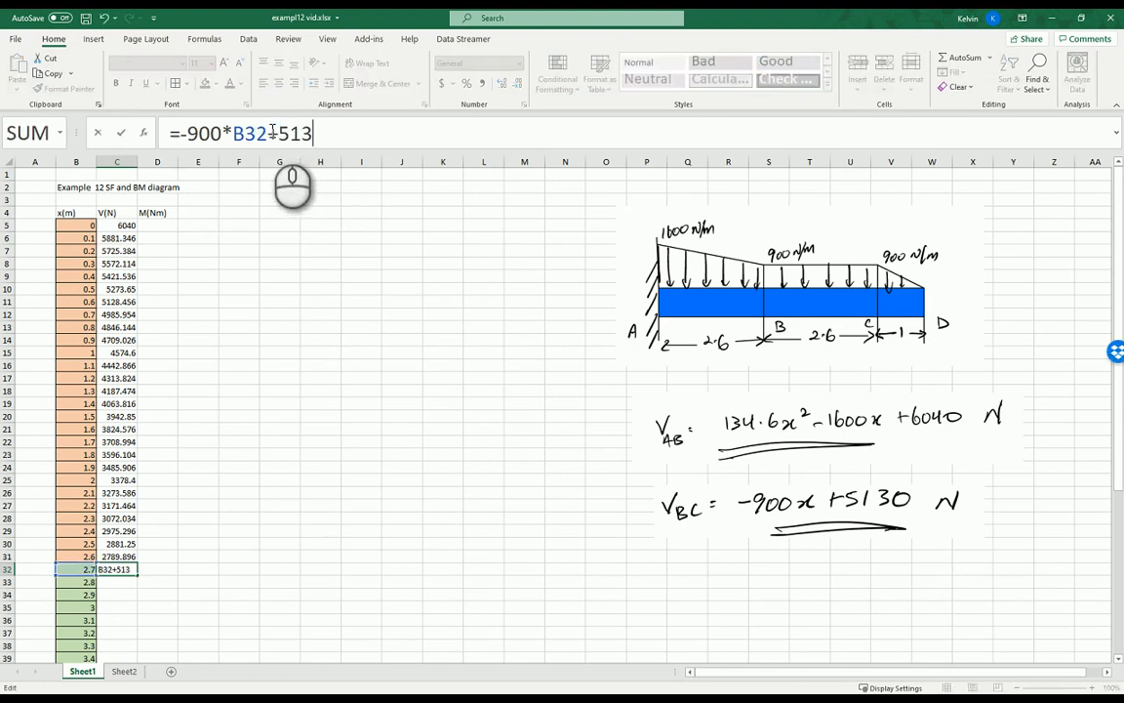
key(Return)
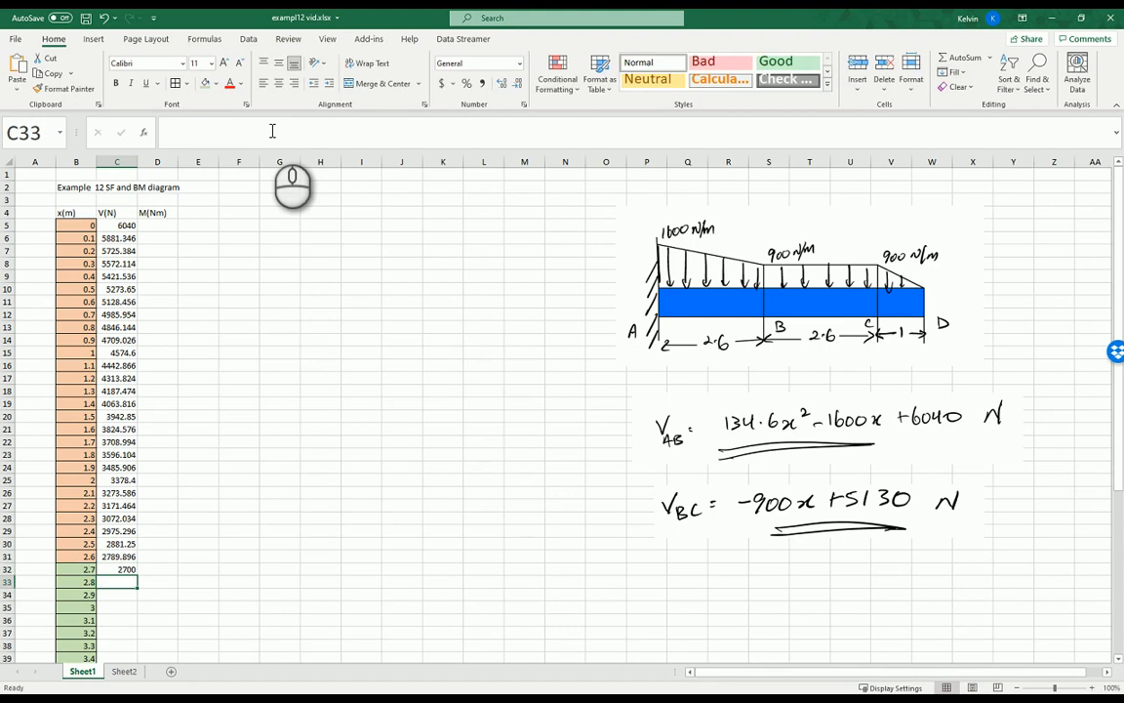
Fill the V_BC shear force formula from C32 down to C57, covering x = 2.7 to 5.2 m
scroll(142, 547, down, 4)
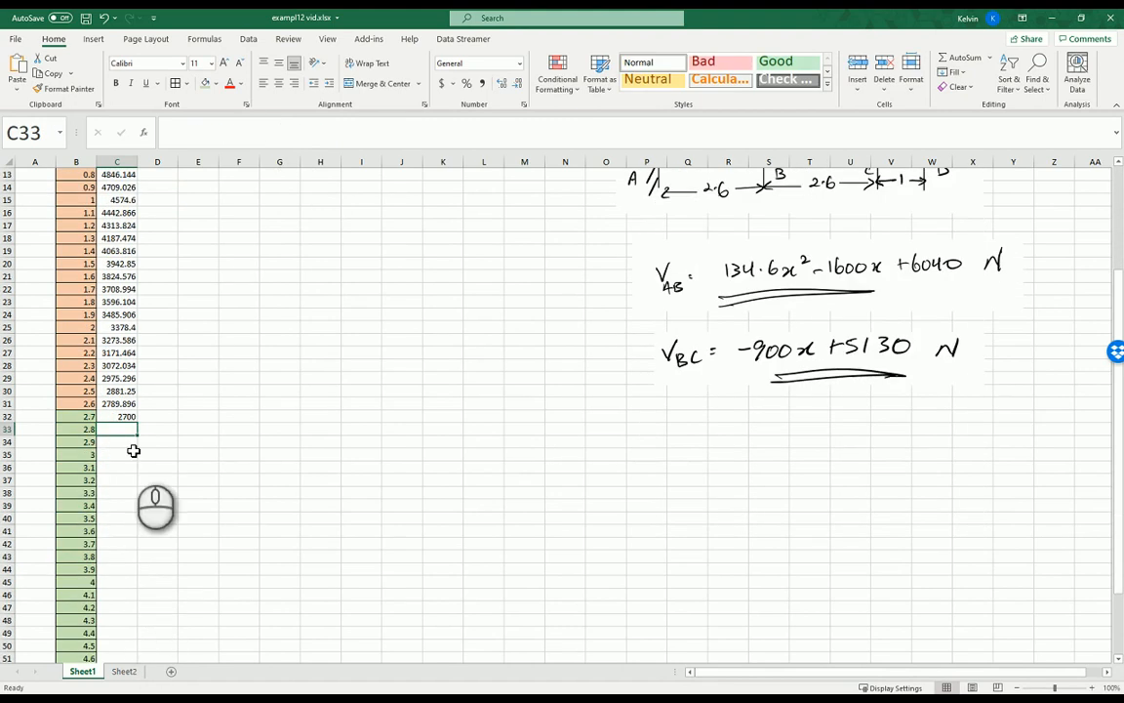
click(119, 417)
scroll(136, 429, down, 4)
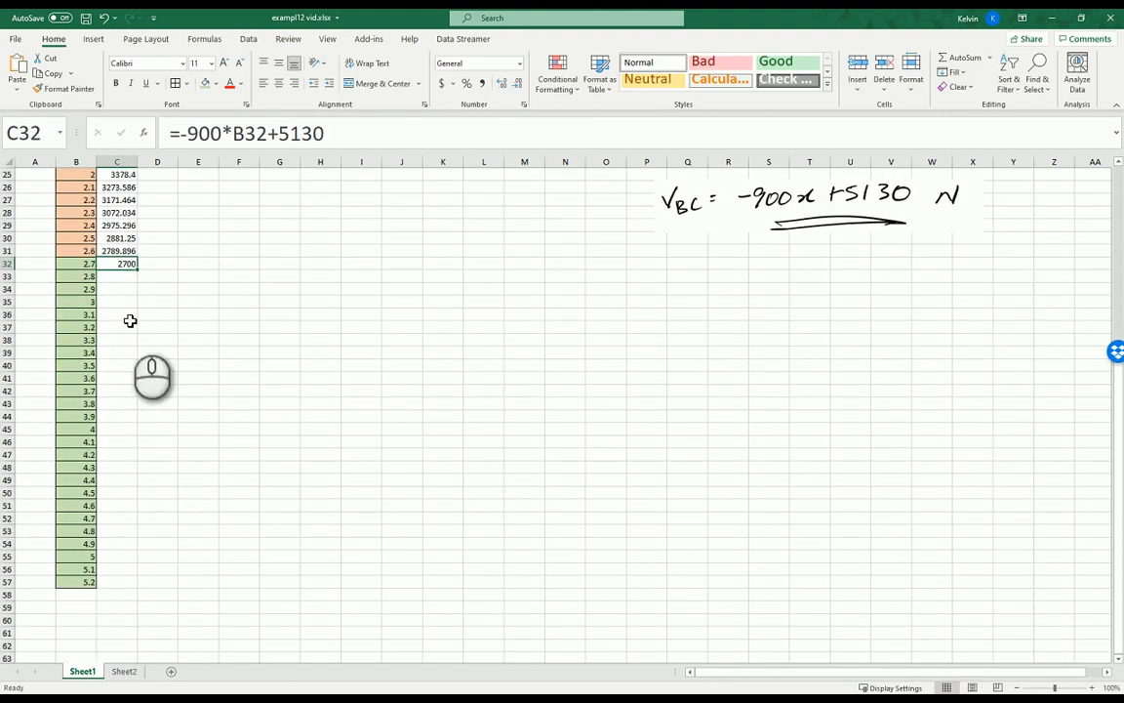
drag(140, 271, 136, 585)
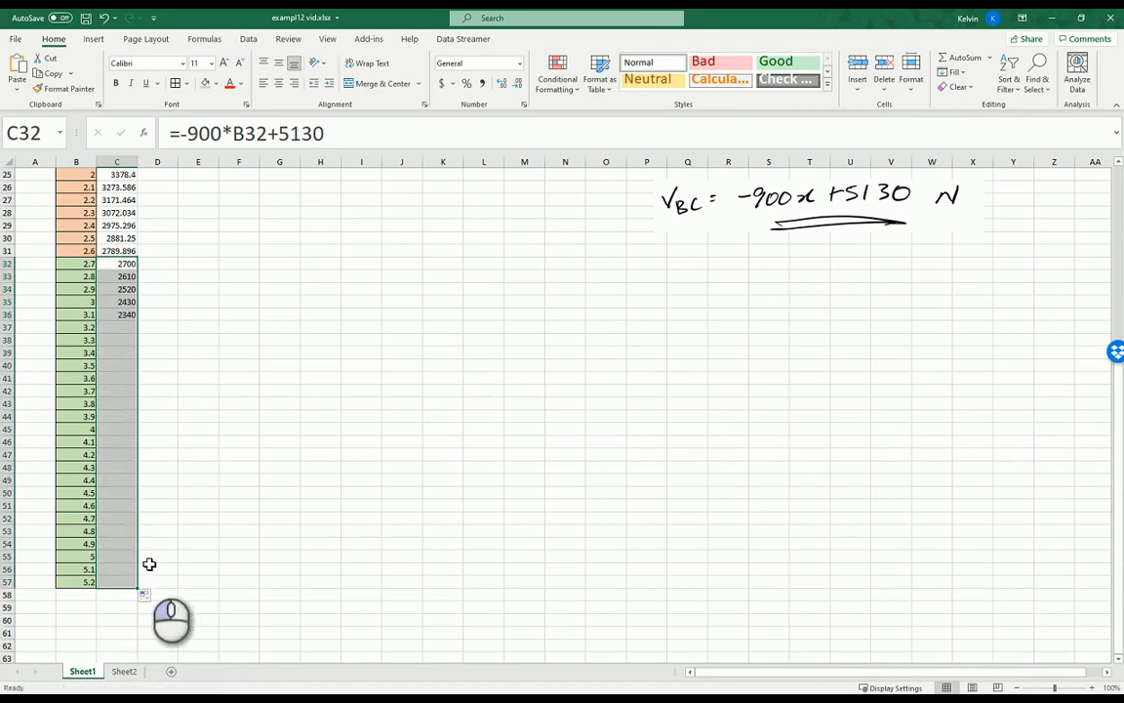
click(238, 509)
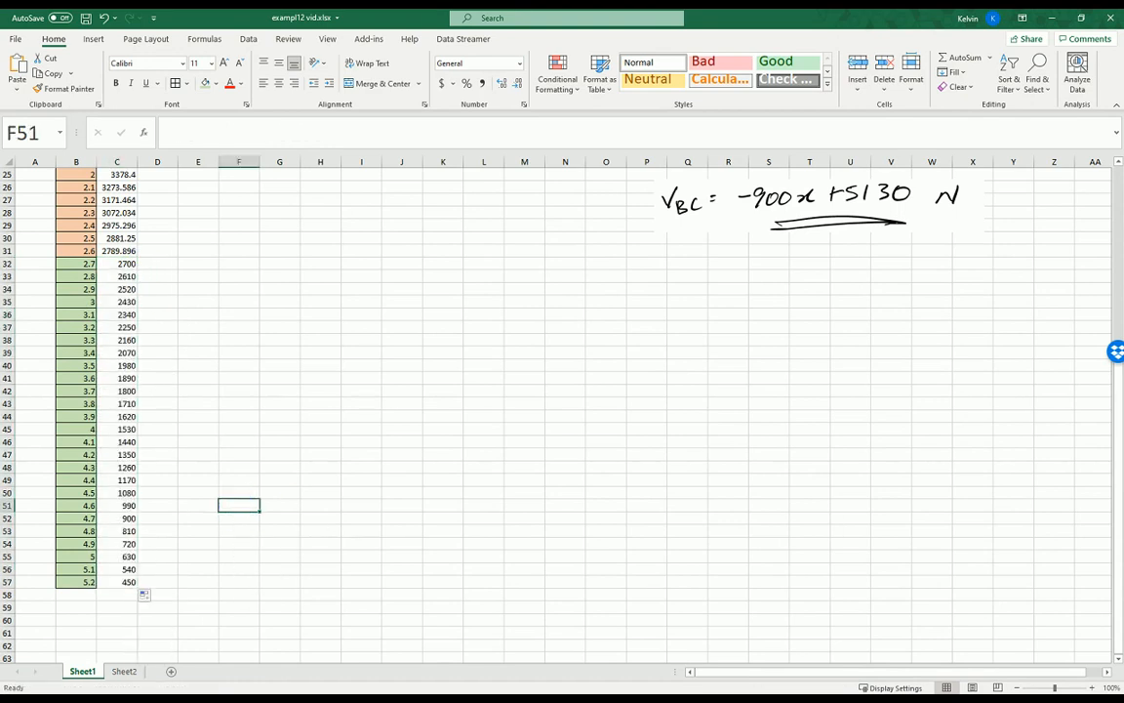
Review the shear force values of sections AB and BC against the finished Beams_example12.xlsx table, the beam sketch and the equations
scroll(238, 508, down, 1)
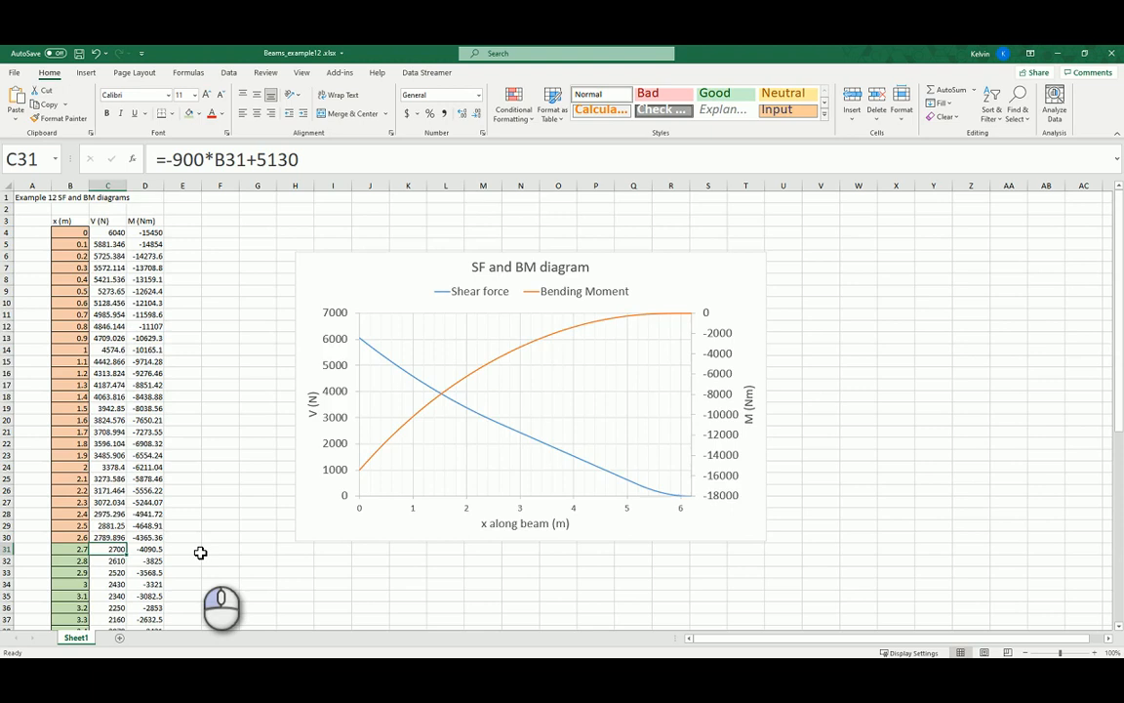
scroll(200, 553, down, 7)
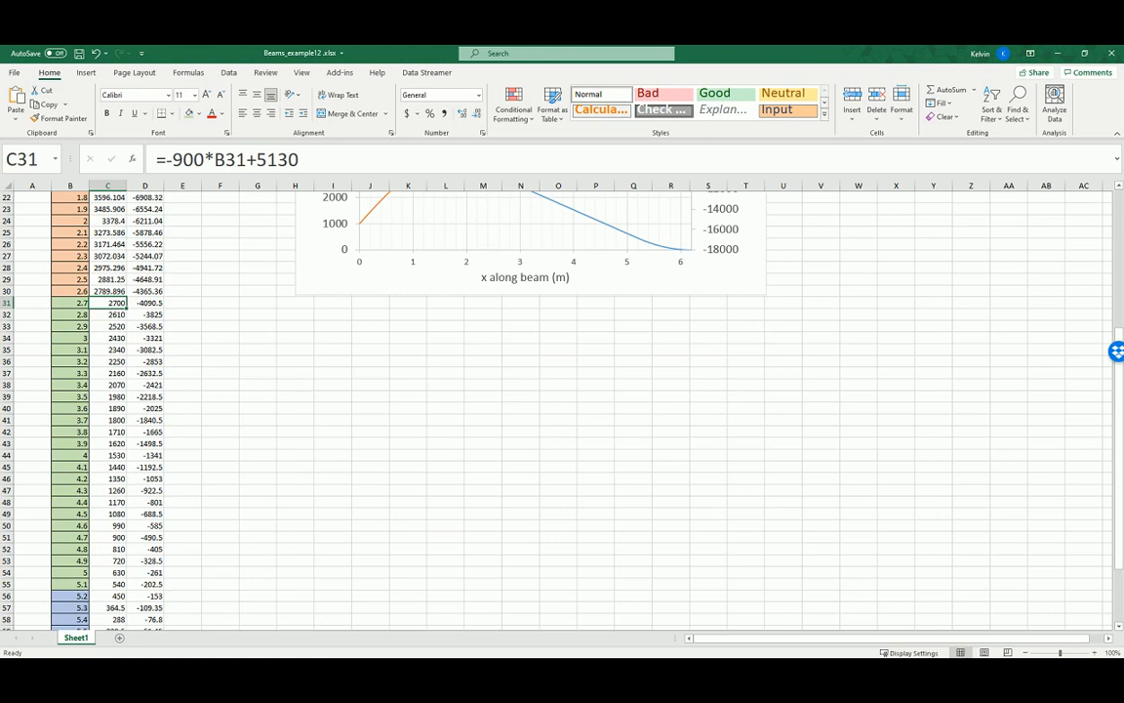
scroll(507, 371, up, 3)
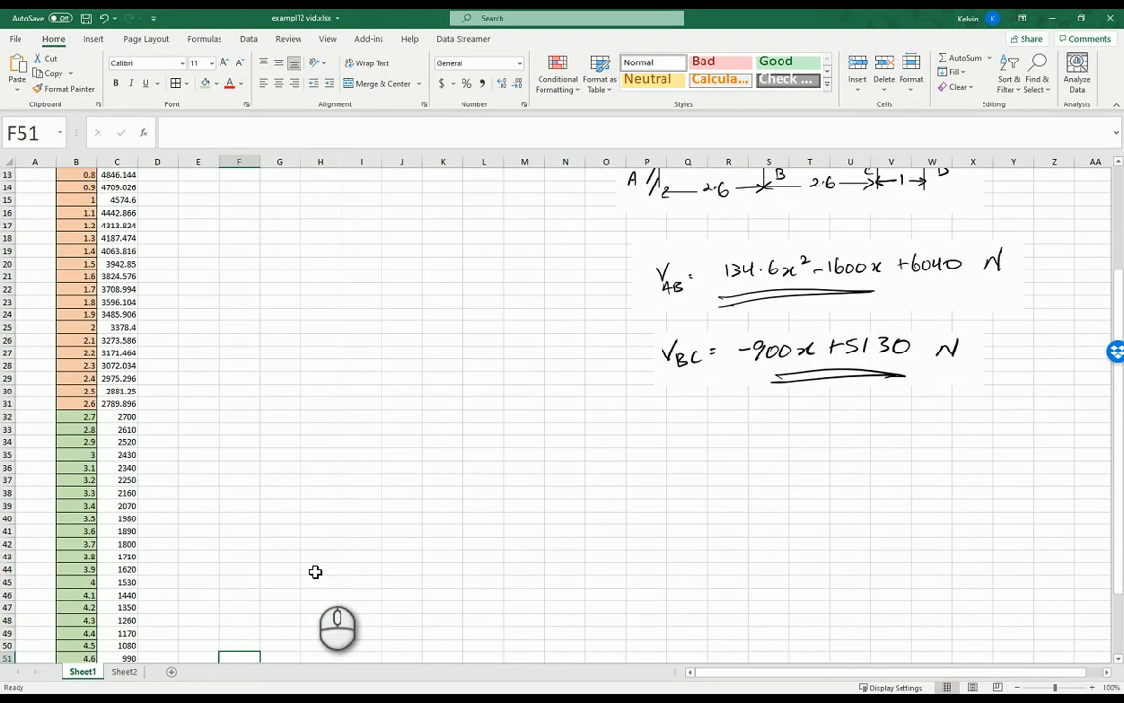
scroll(315, 572, up, 4)
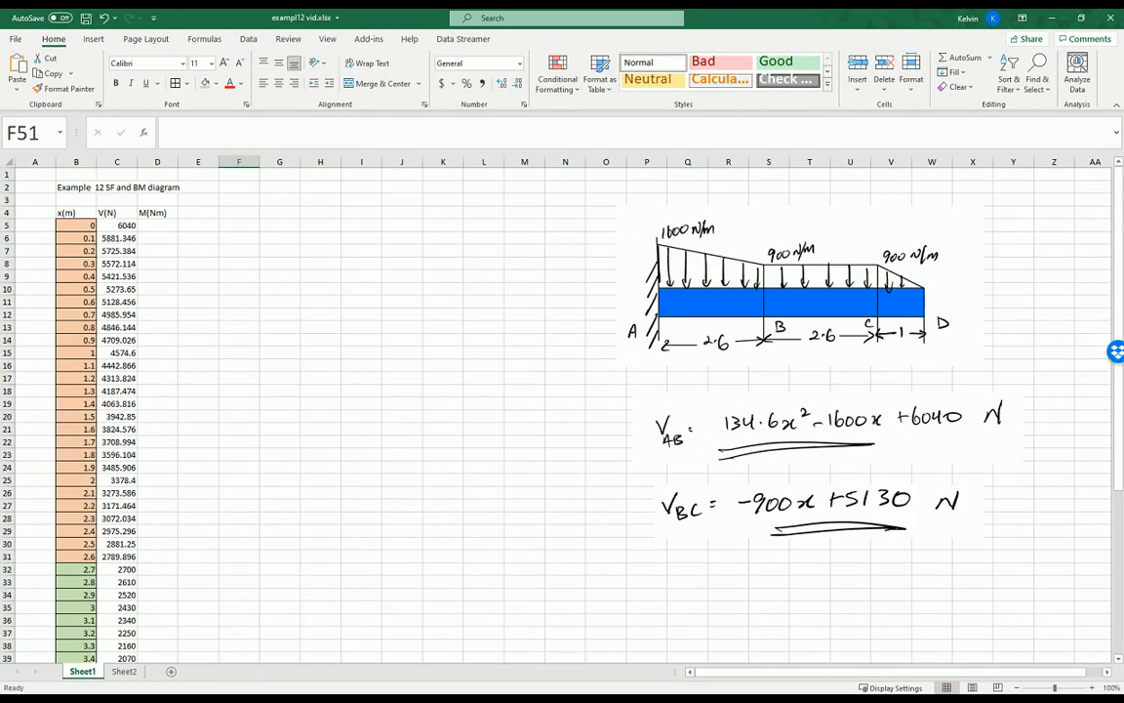
scroll(562, 409, down, 7)
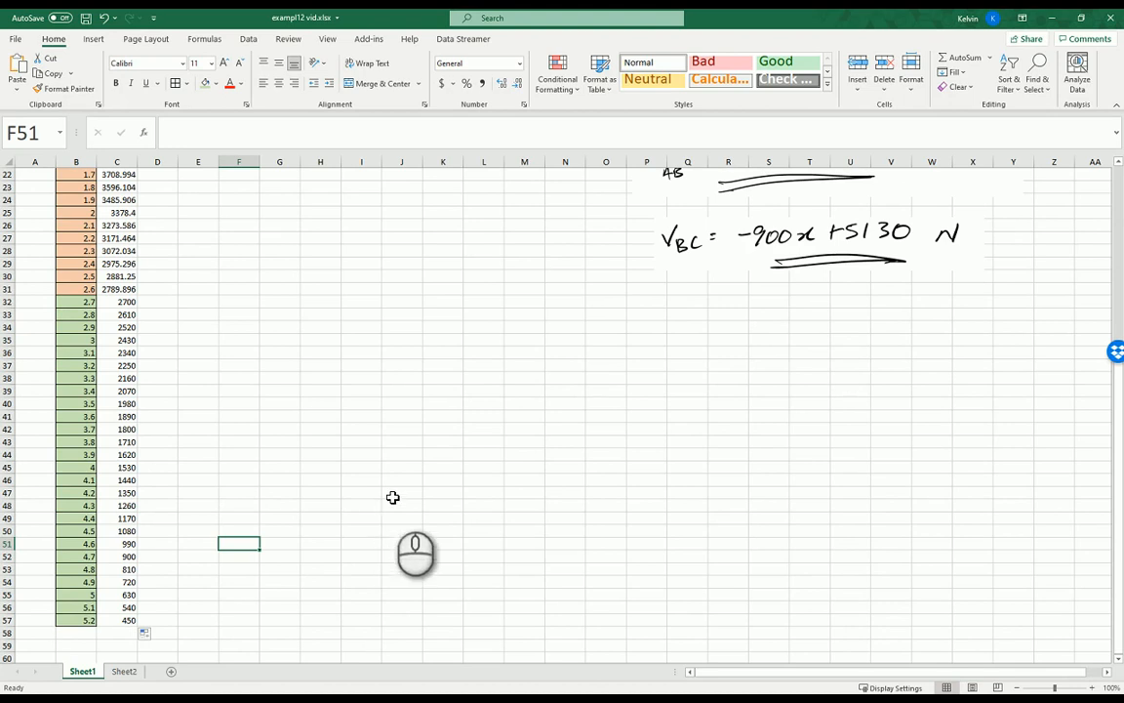
scroll(620, 482, up, 7)
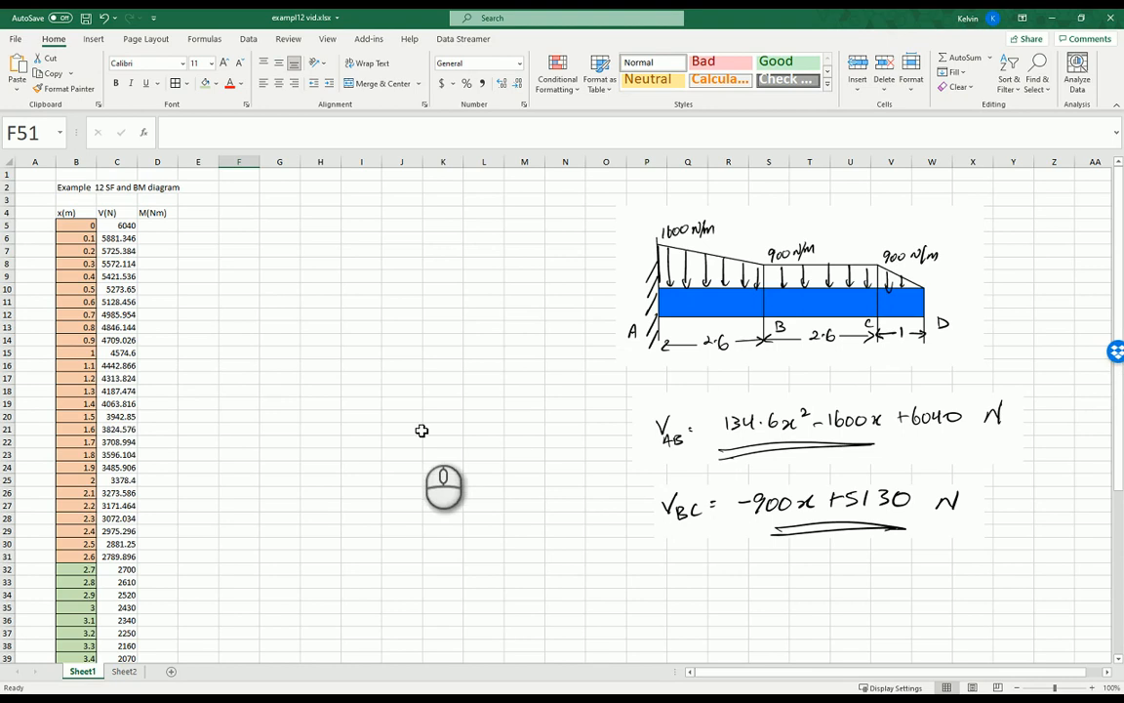
scroll(419, 444, down, 9)
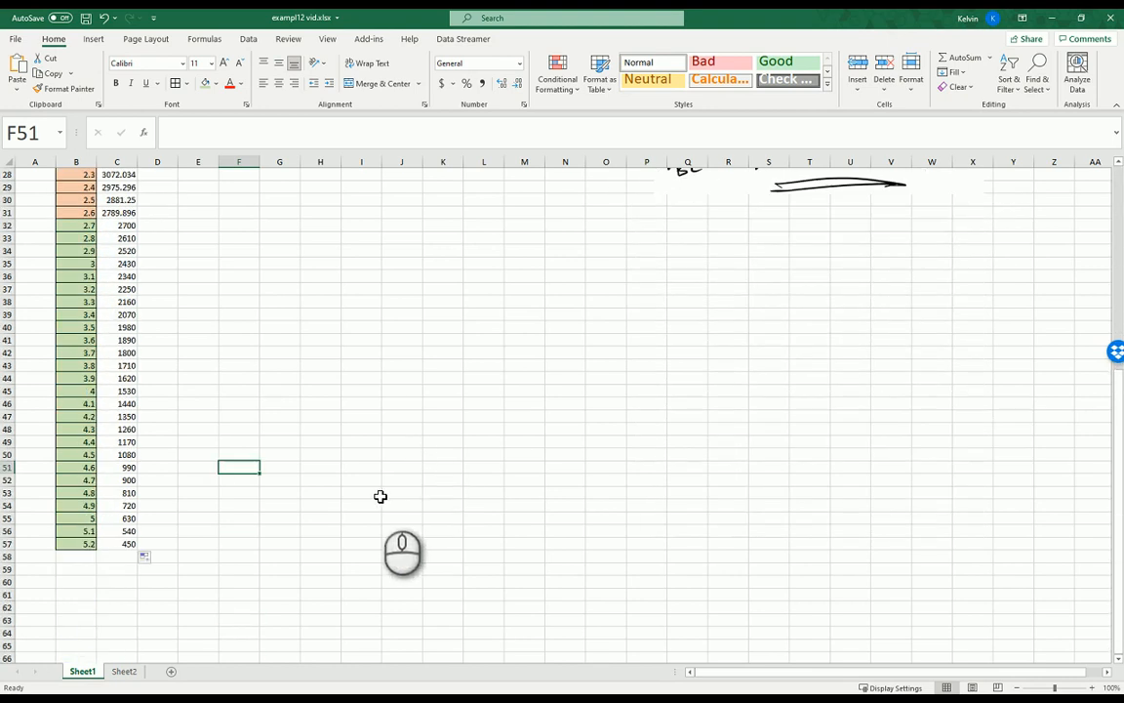
scroll(376, 493, down, 2)
scroll(732, 452, up, 11)
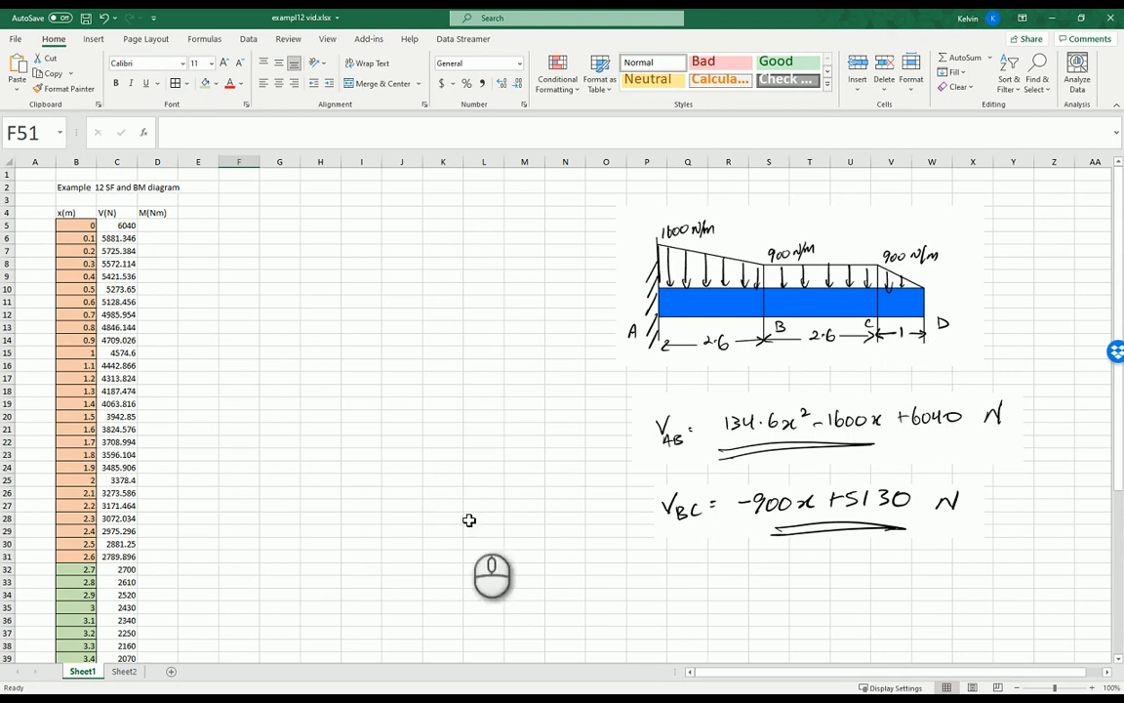
scroll(419, 540, down, 8)
scroll(430, 538, up, 7)
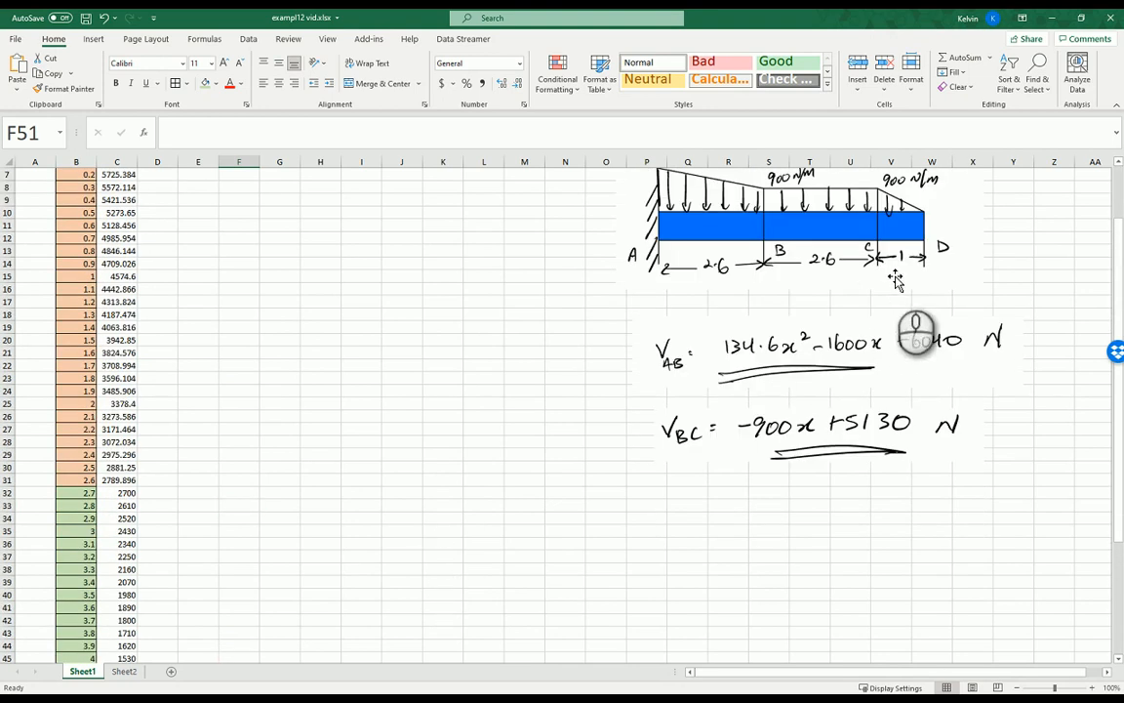
Fill the x increment formula from B57 down to B67 so the x values run to 6.2 m for section CD
scroll(346, 542, down, 9)
click(88, 469)
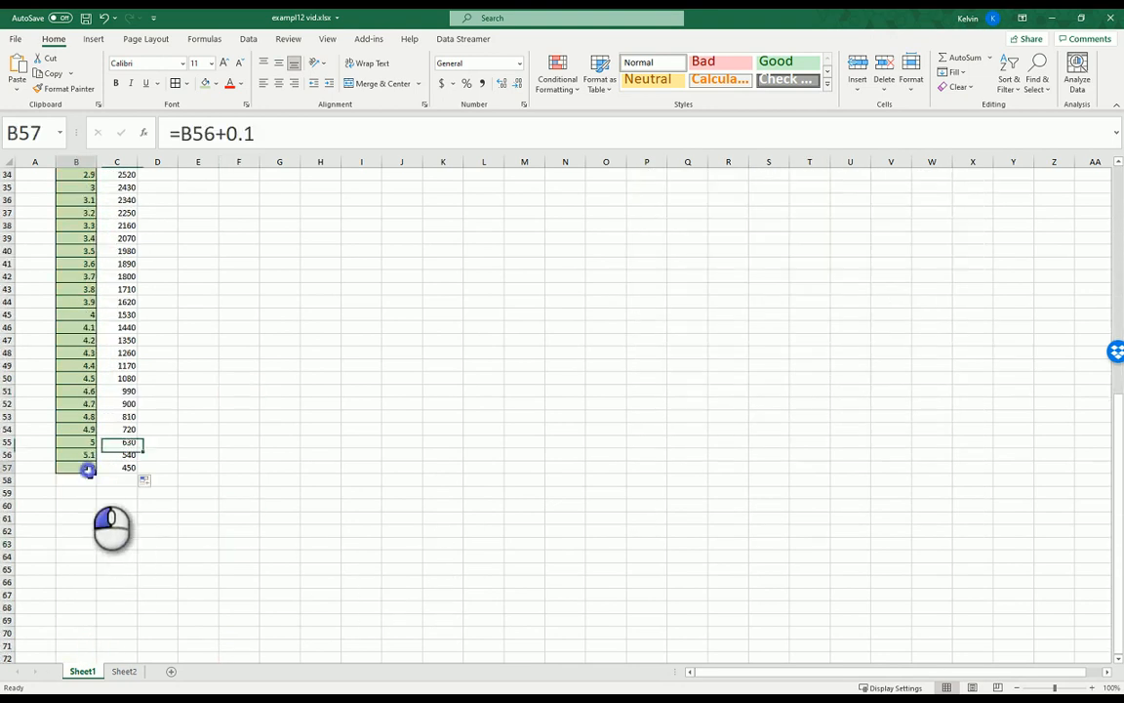
drag(95, 475, 101, 598)
Shade the x values of section CD in B58:B67 with a light blue fill
click(130, 582)
drag(89, 483, 81, 594)
right_click(80, 554)
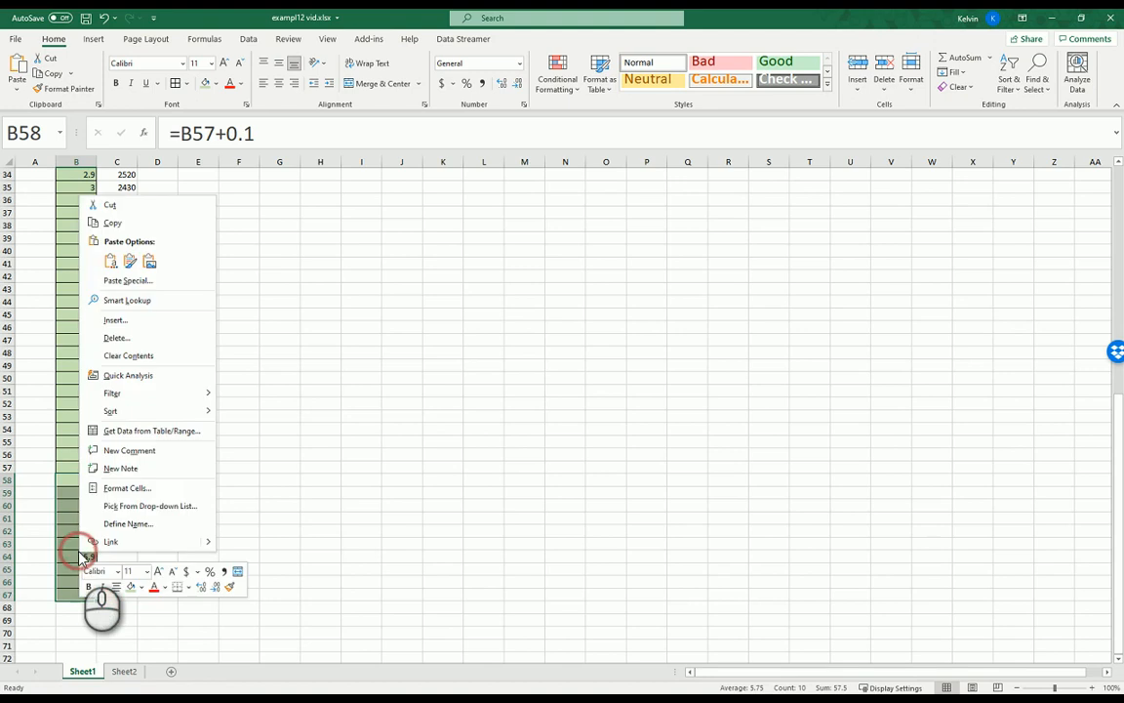
click(139, 588)
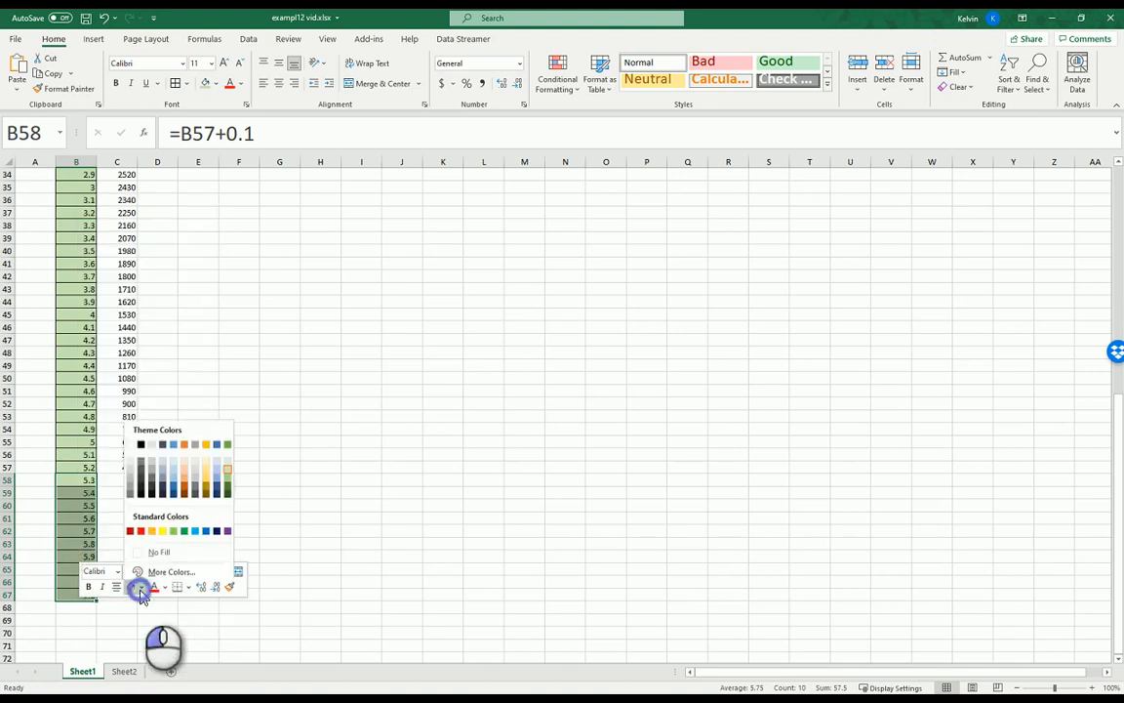
click(221, 472)
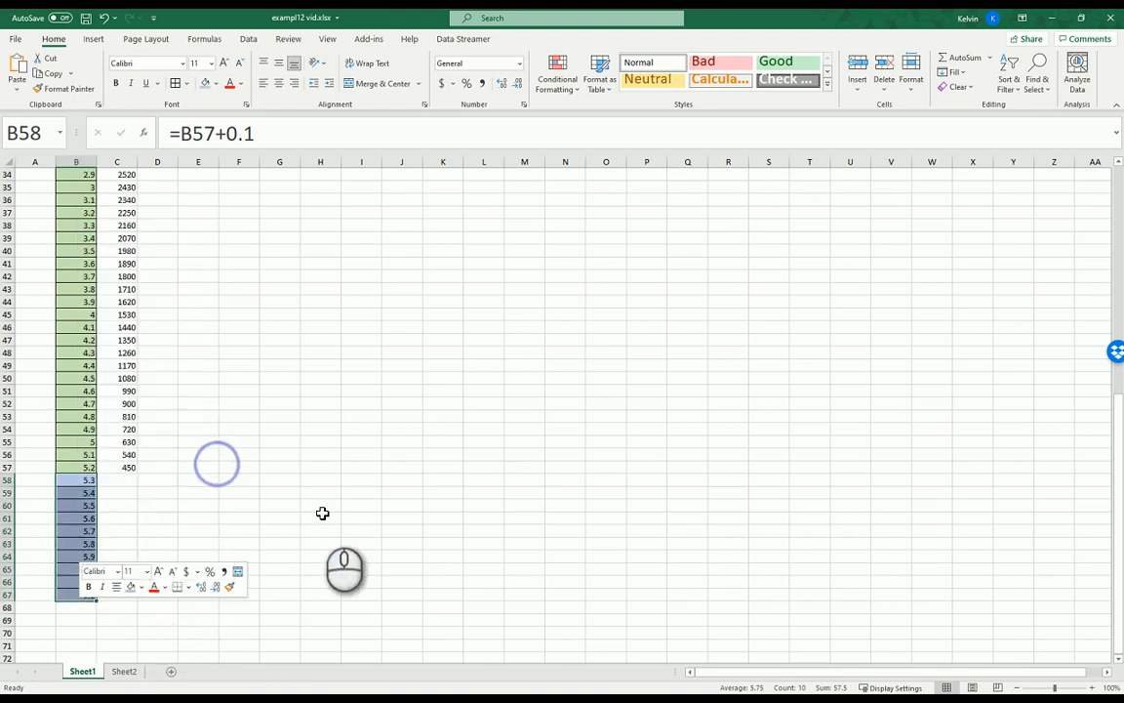
click(317, 512)
scroll(342, 522, up, 5)
scroll(343, 525, down, 3)
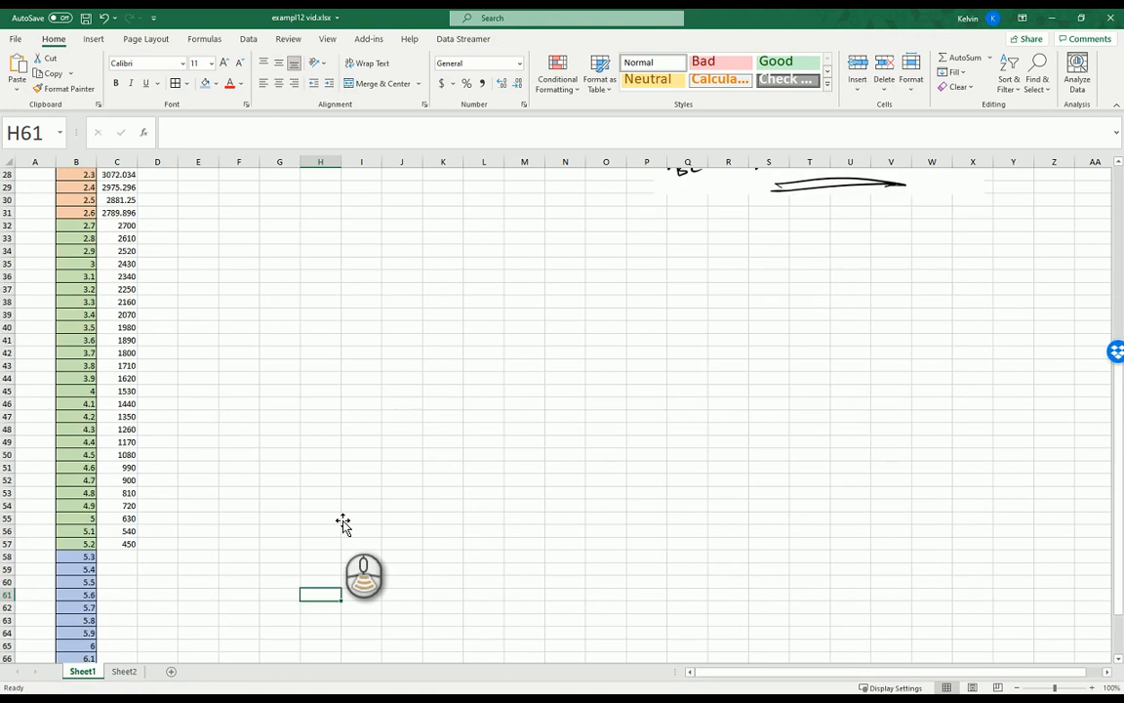
Move the V_CD equation picture down beside the section CD rows, about level with rows 53 to 58
scroll(343, 525, down, 2)
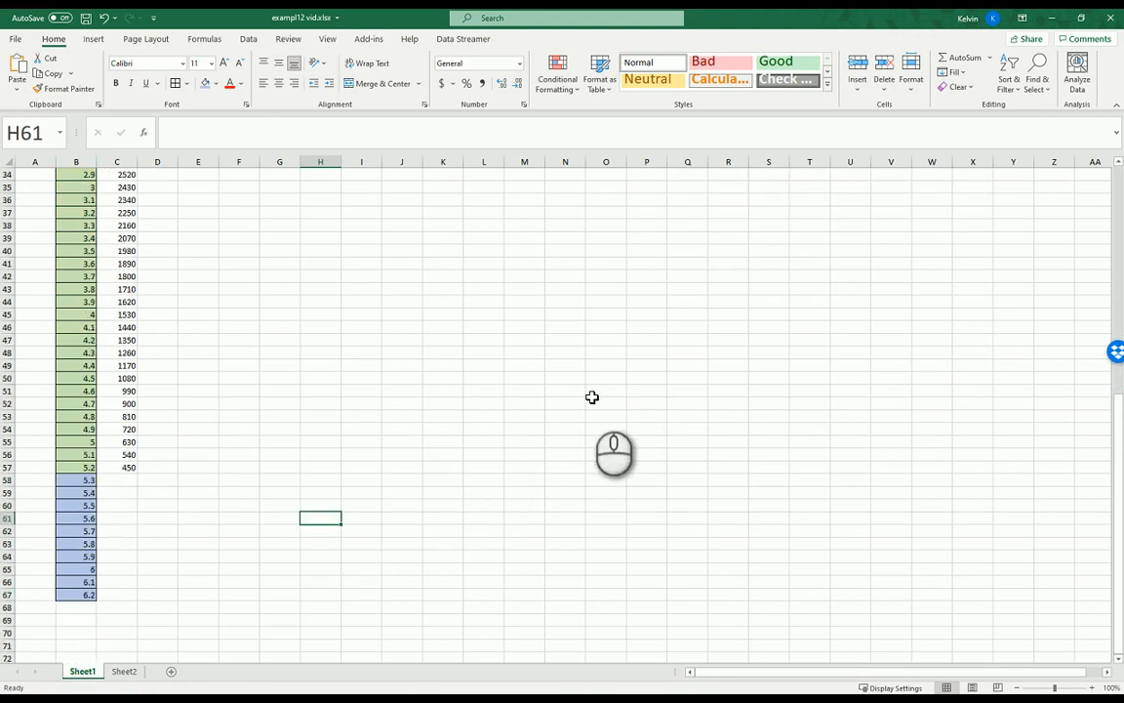
click(119, 480)
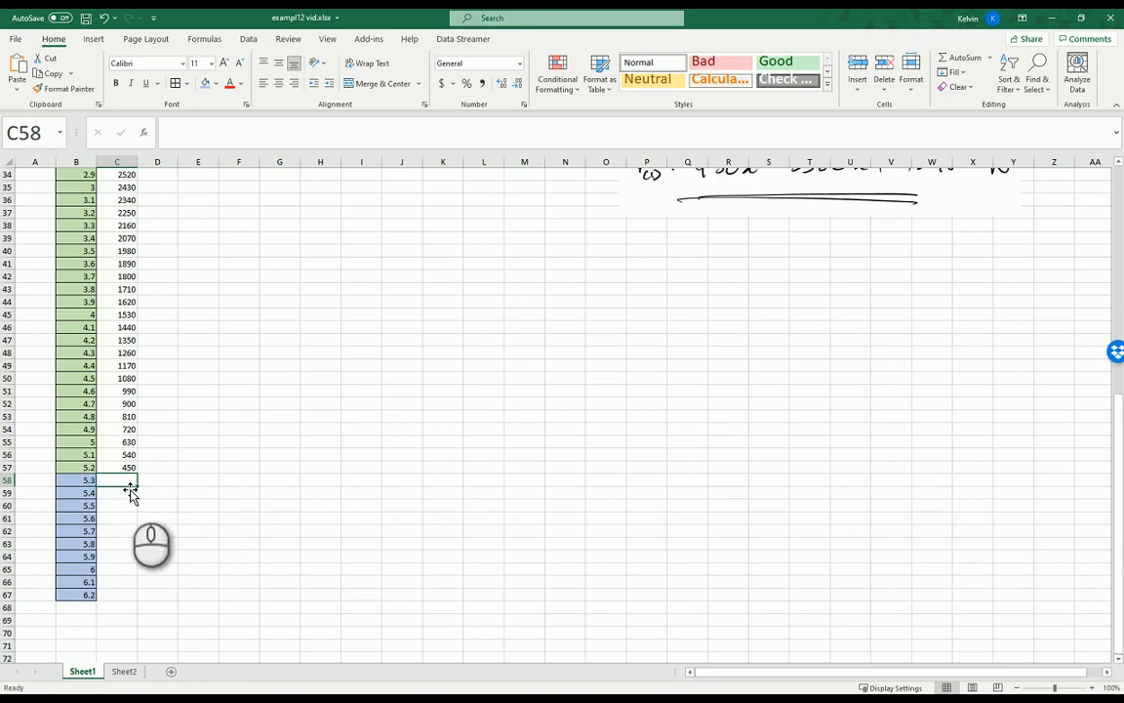
scroll(133, 493, up, 2)
scroll(133, 493, down, 1)
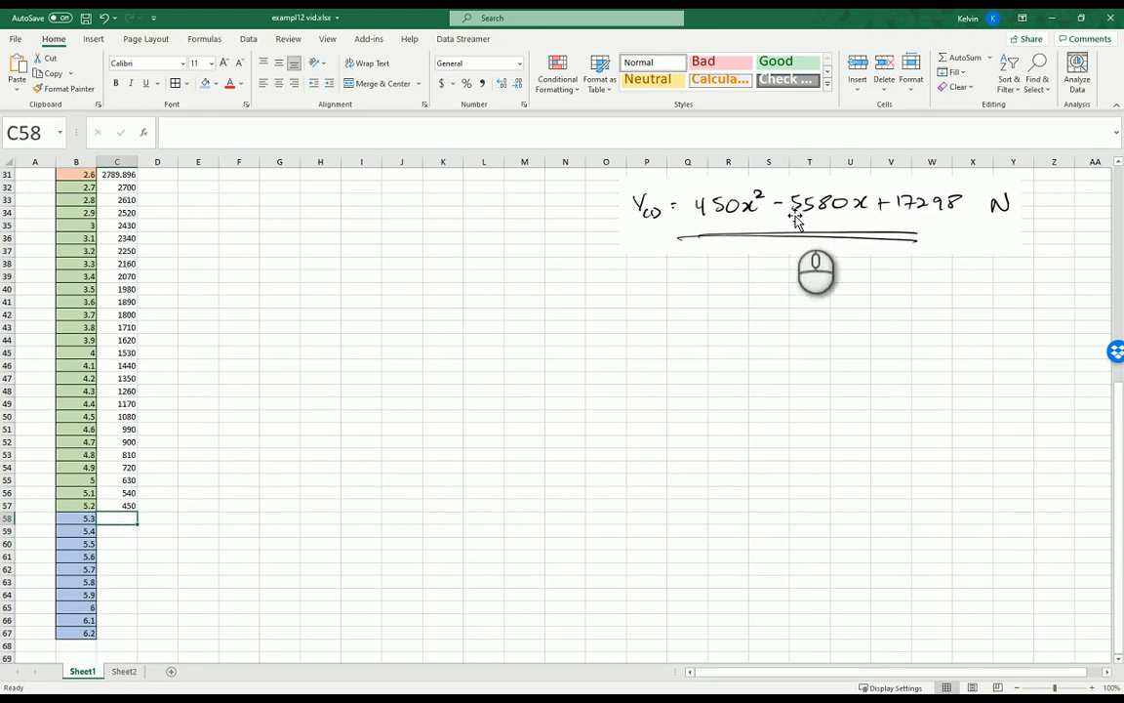
drag(785, 195, 724, 463)
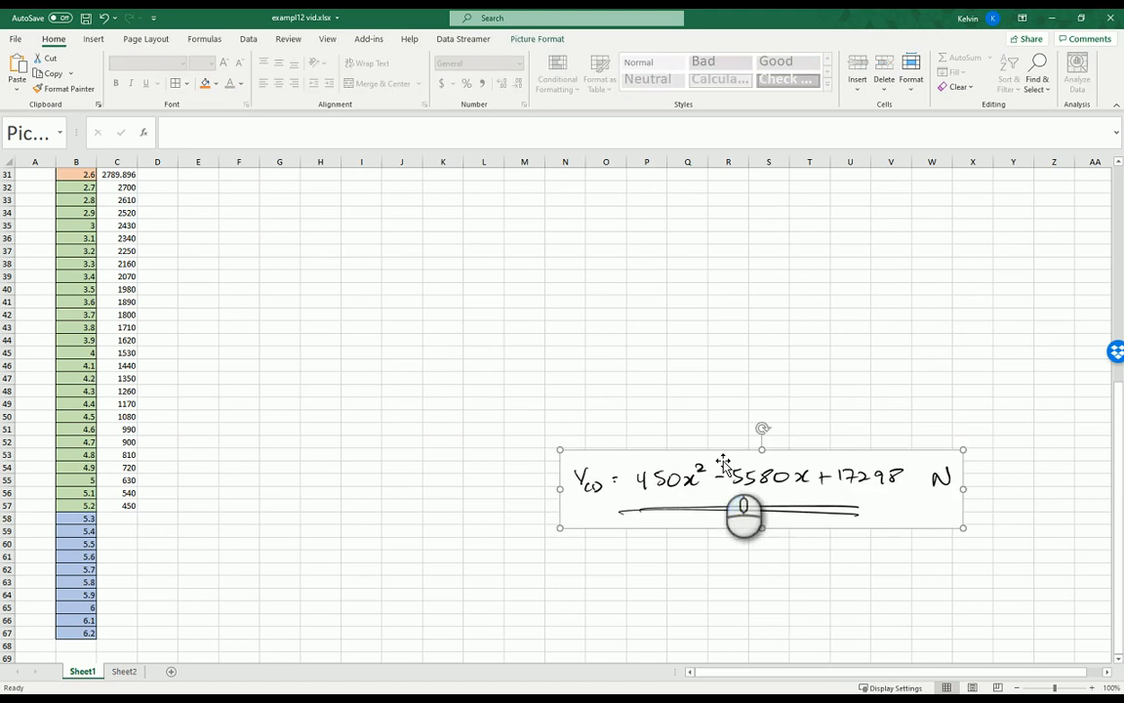
Enter the V_CD shear force formula =450*B58^2-5580*B58+17298 in C58
click(125, 519)
click(225, 132)
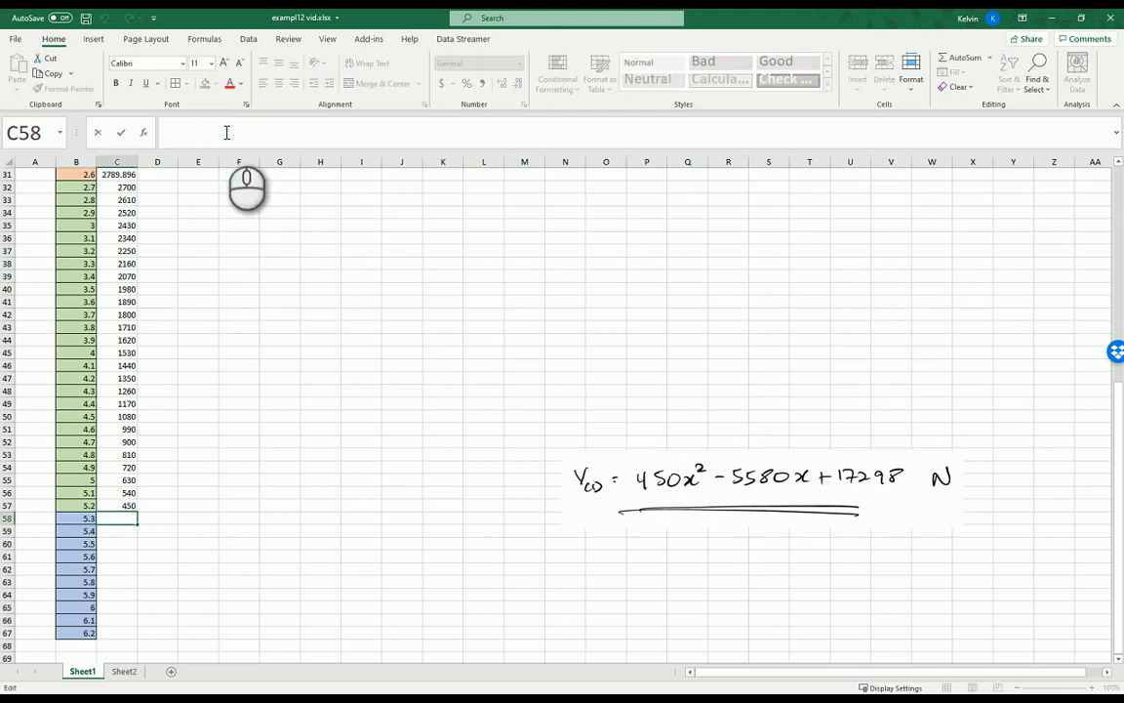
text(=45)
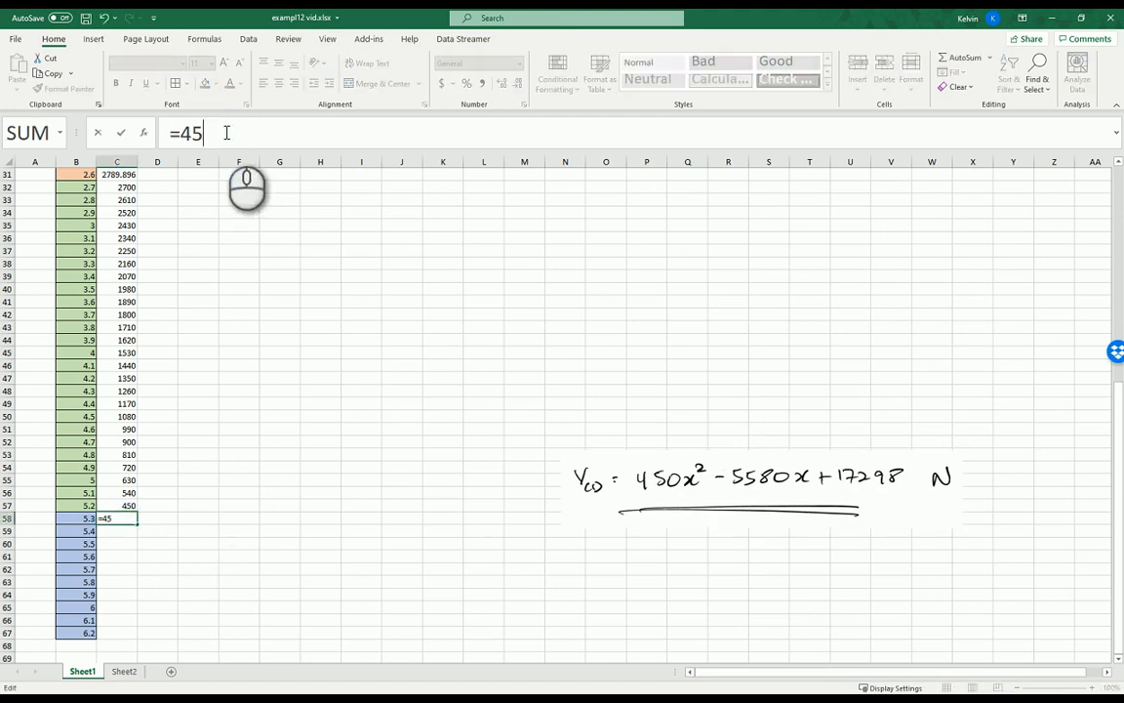
text(0*)
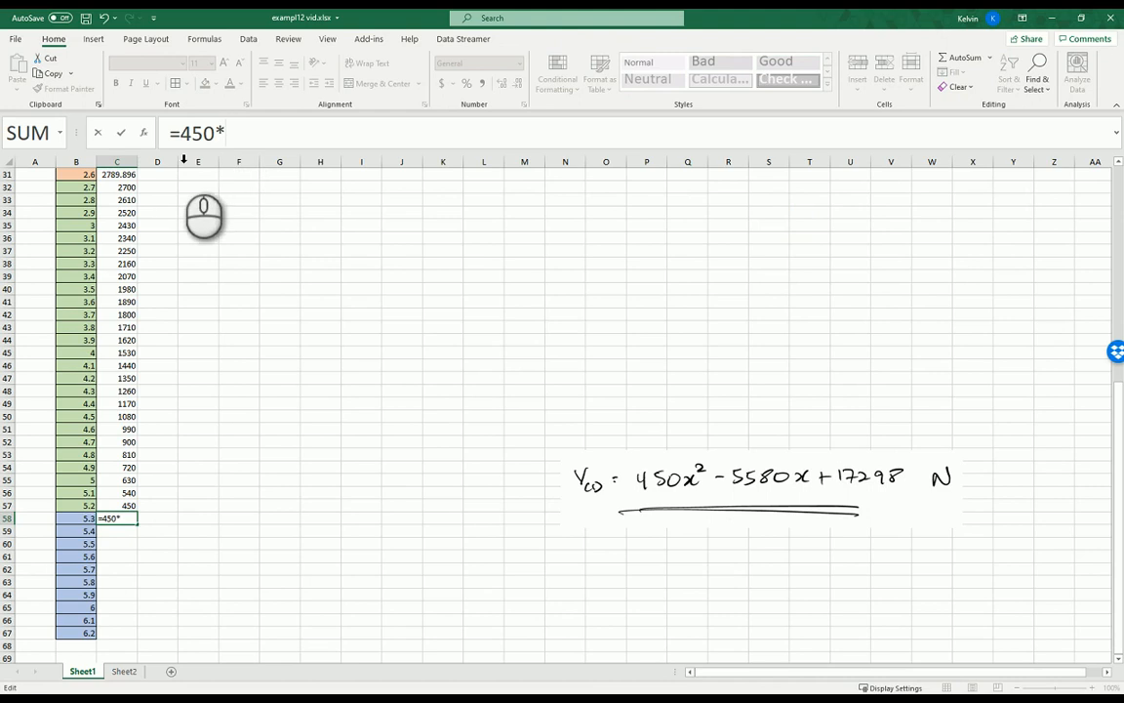
click(83, 519)
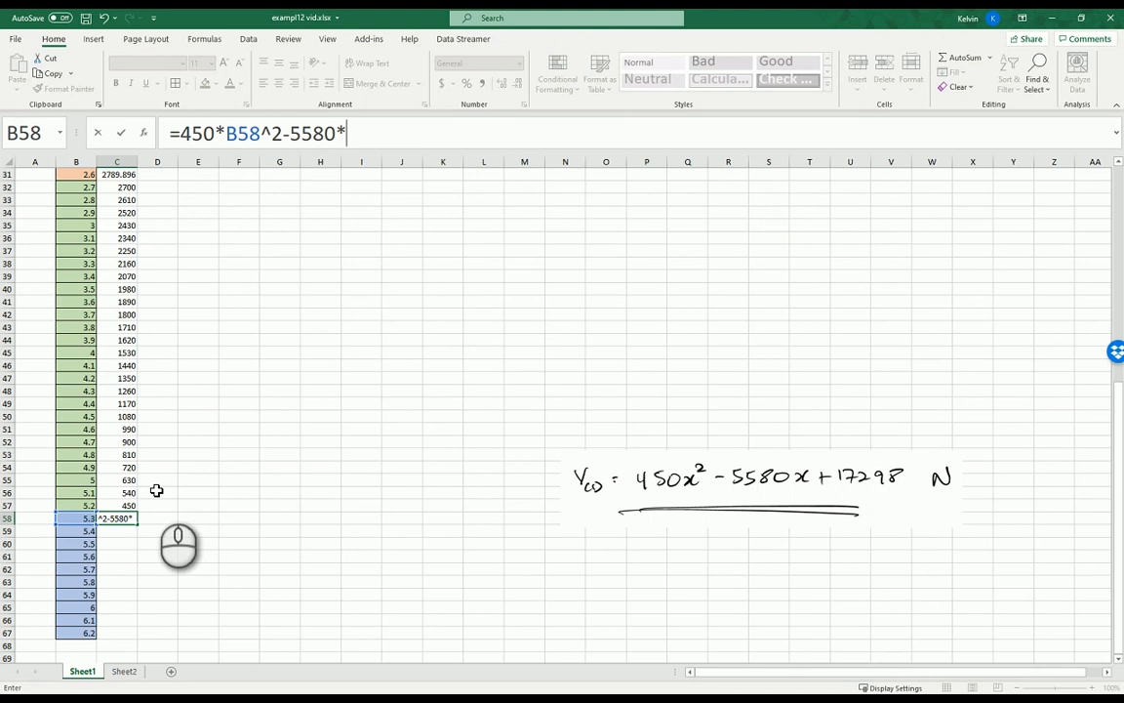
click(88, 518)
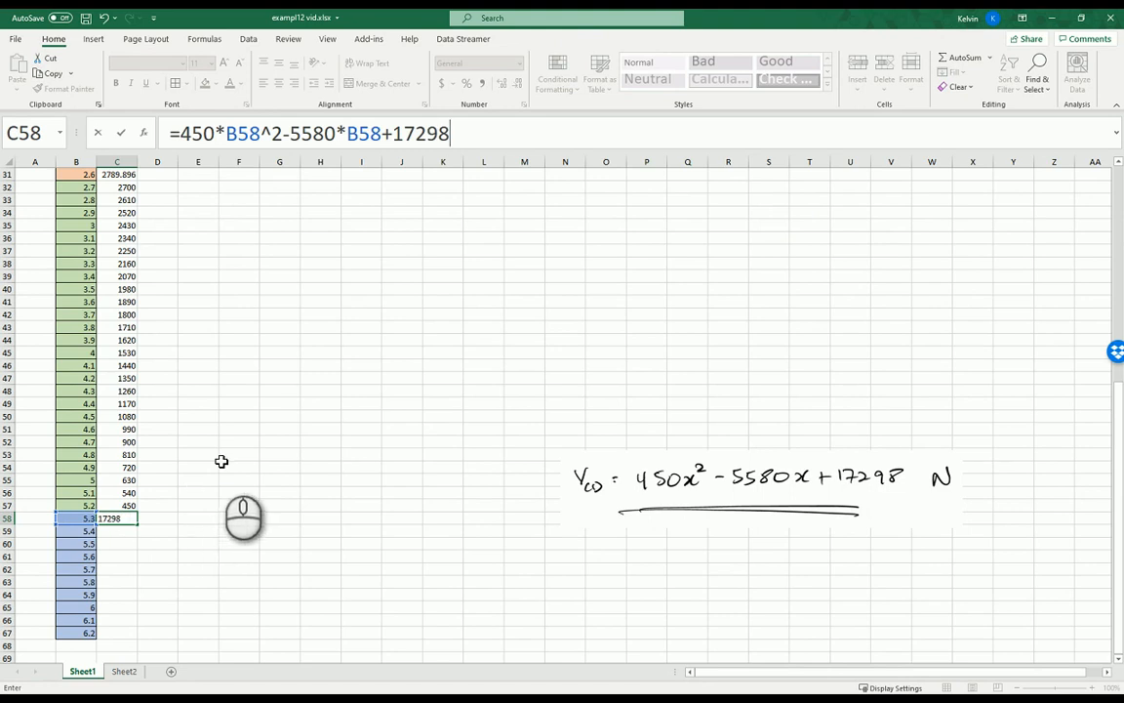
key(Return)
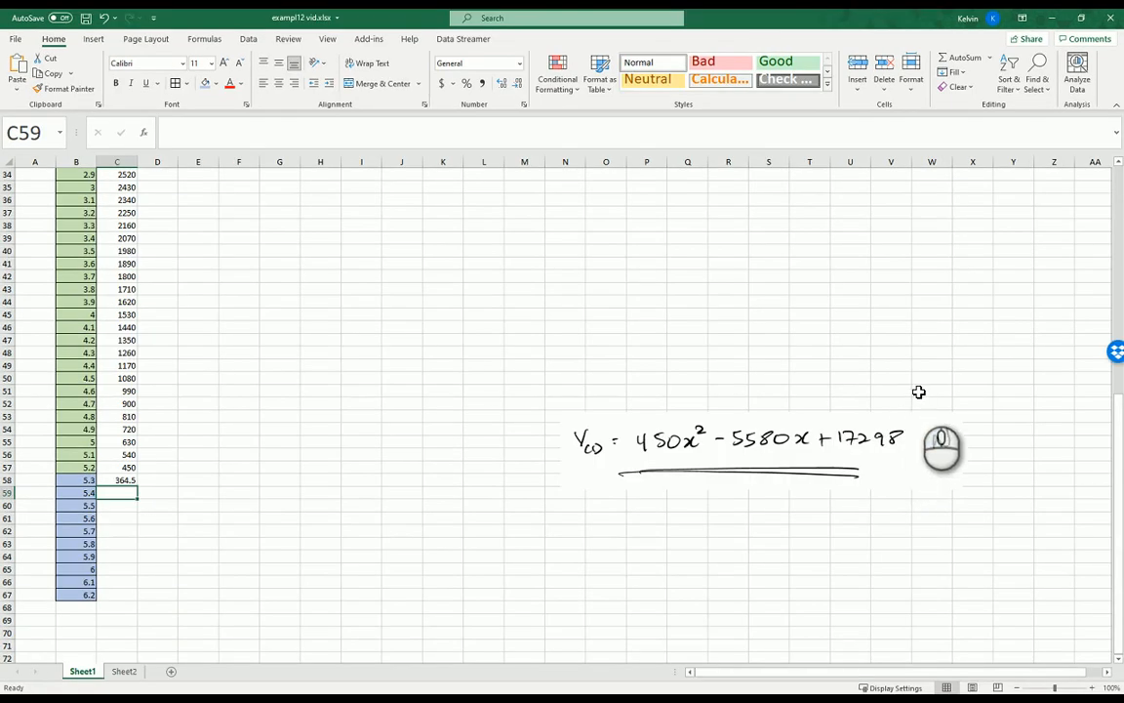
Move the V_CD equation picture up below V_BC and fill the V_CD formula from C58 down to C67, covering x = 5.3 to 6.2 m
scroll(918, 391, up, 4)
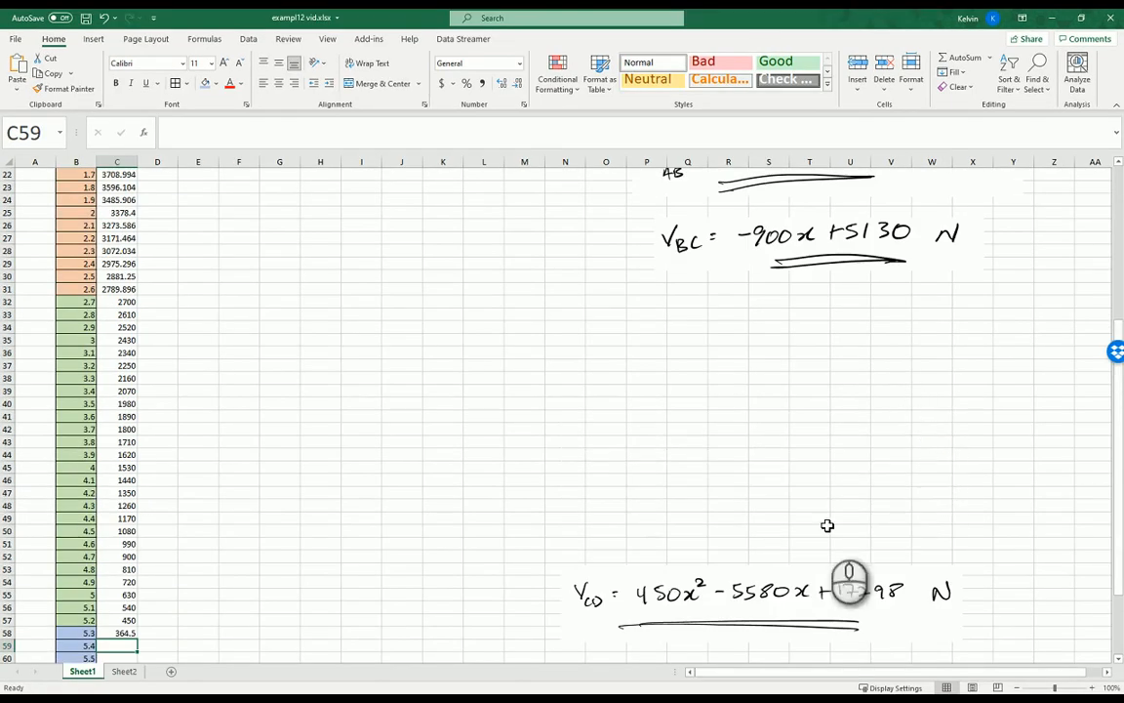
drag(766, 585, 815, 368)
scroll(681, 566, down, 4)
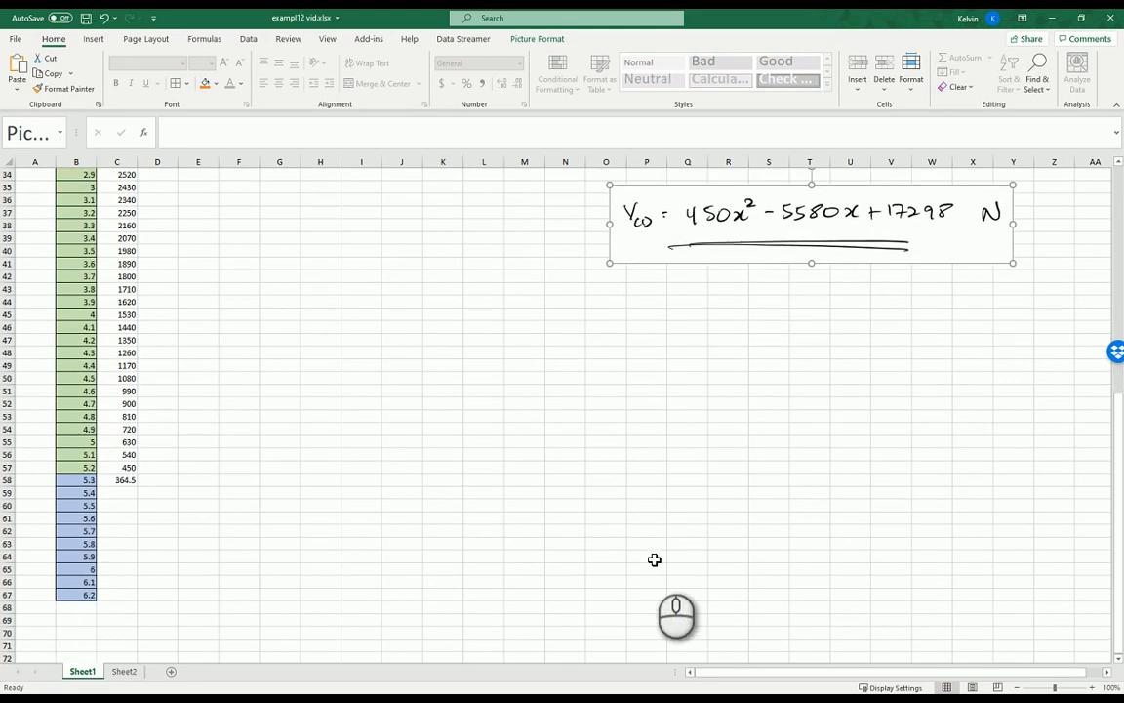
click(129, 480)
drag(138, 490, 133, 603)
click(303, 532)
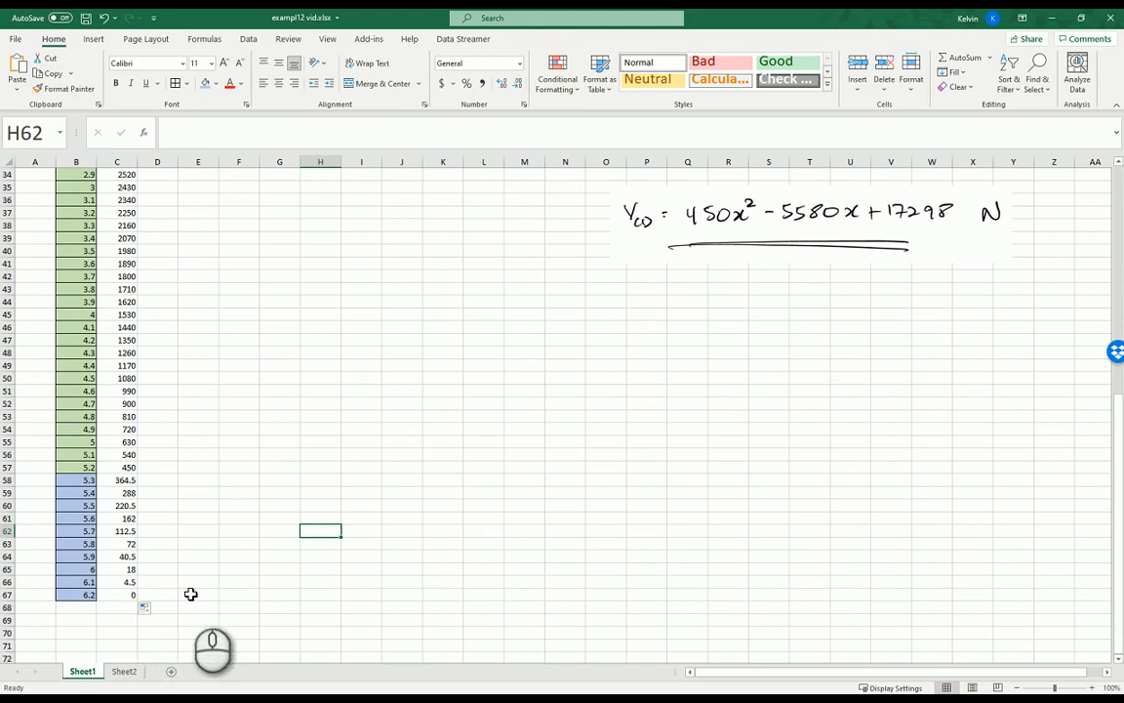
Look over the shear force column for all three sections and move the V_CD equation picture closer beneath the V_BC equation
scroll(192, 593, up, 7)
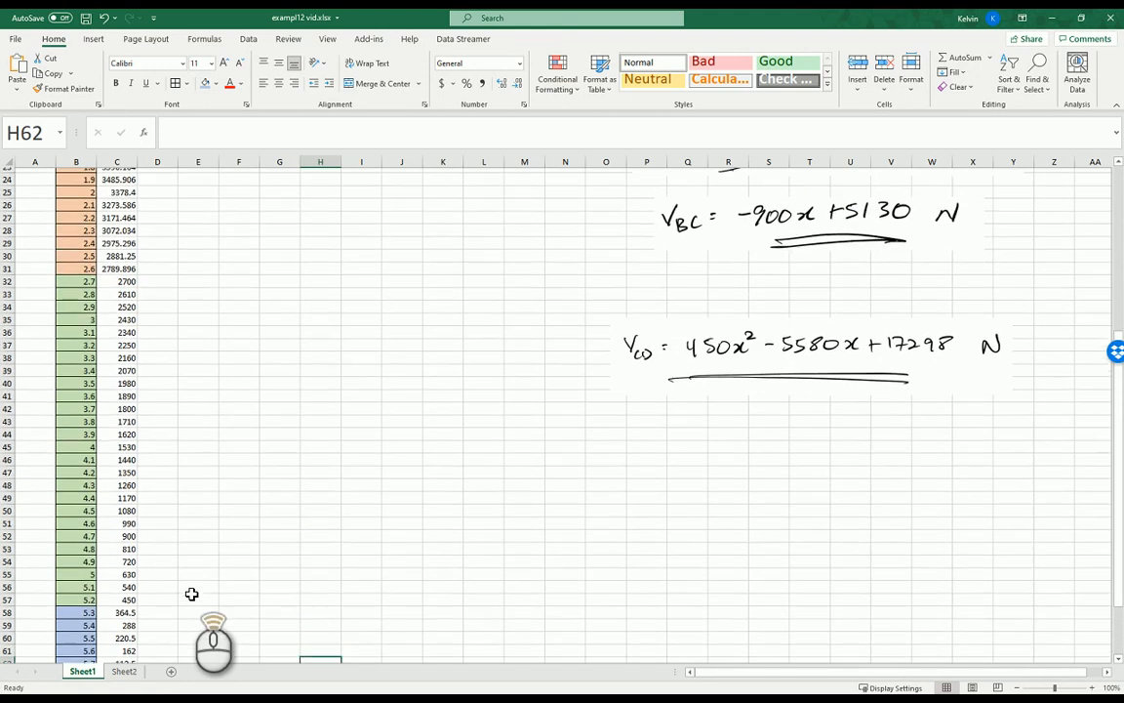
scroll(191, 593, up, 4)
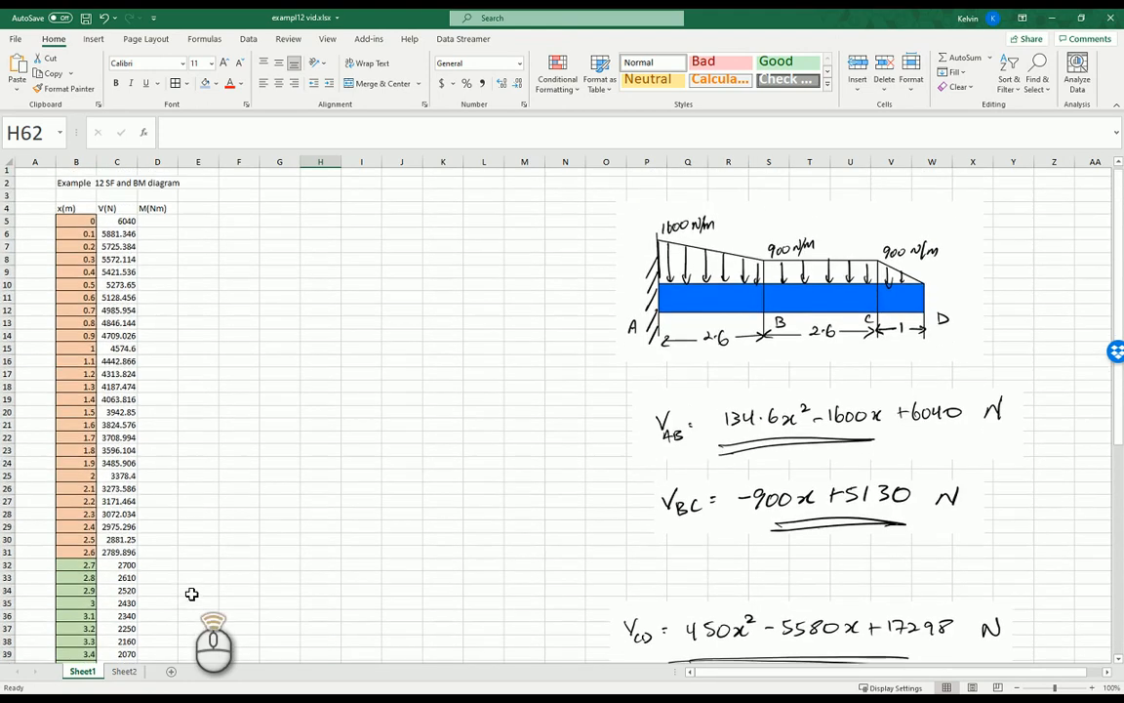
scroll(191, 593, down, 7)
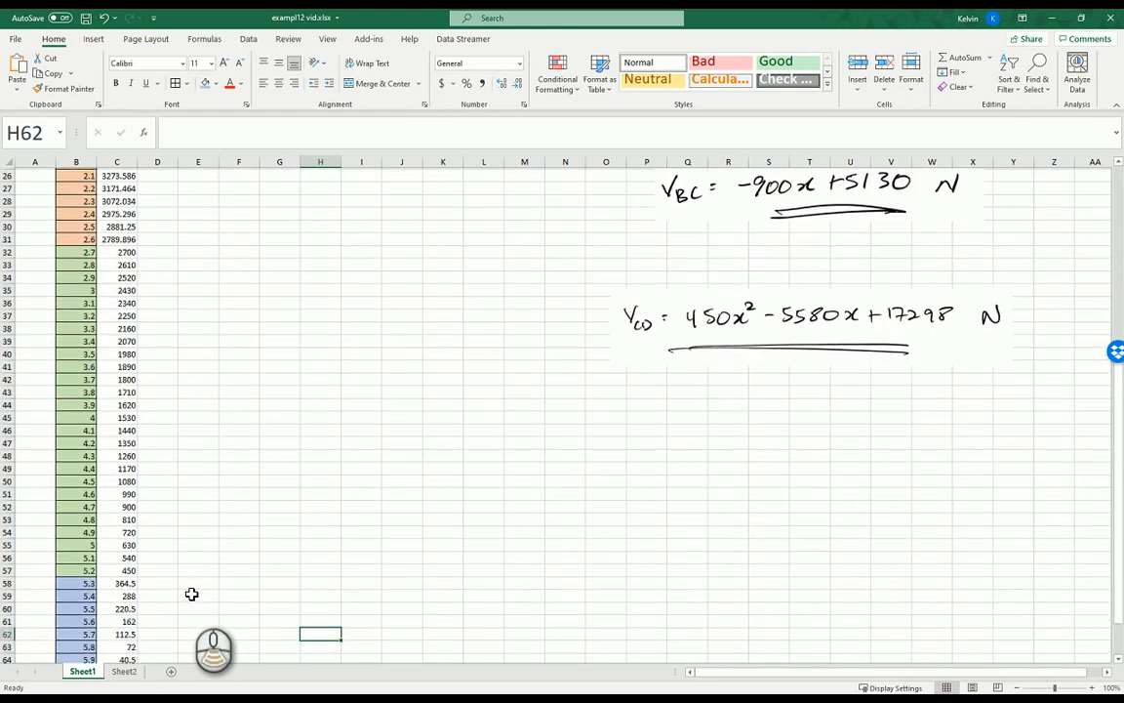
scroll(192, 593, up, 7)
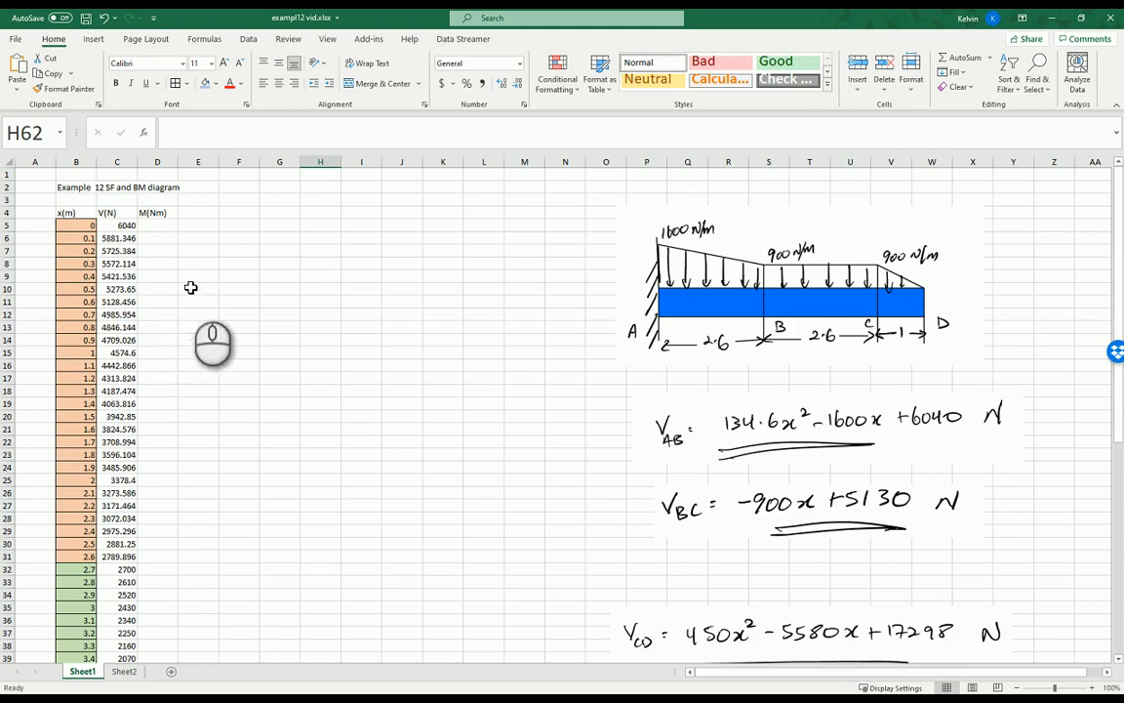
drag(852, 644, 863, 583)
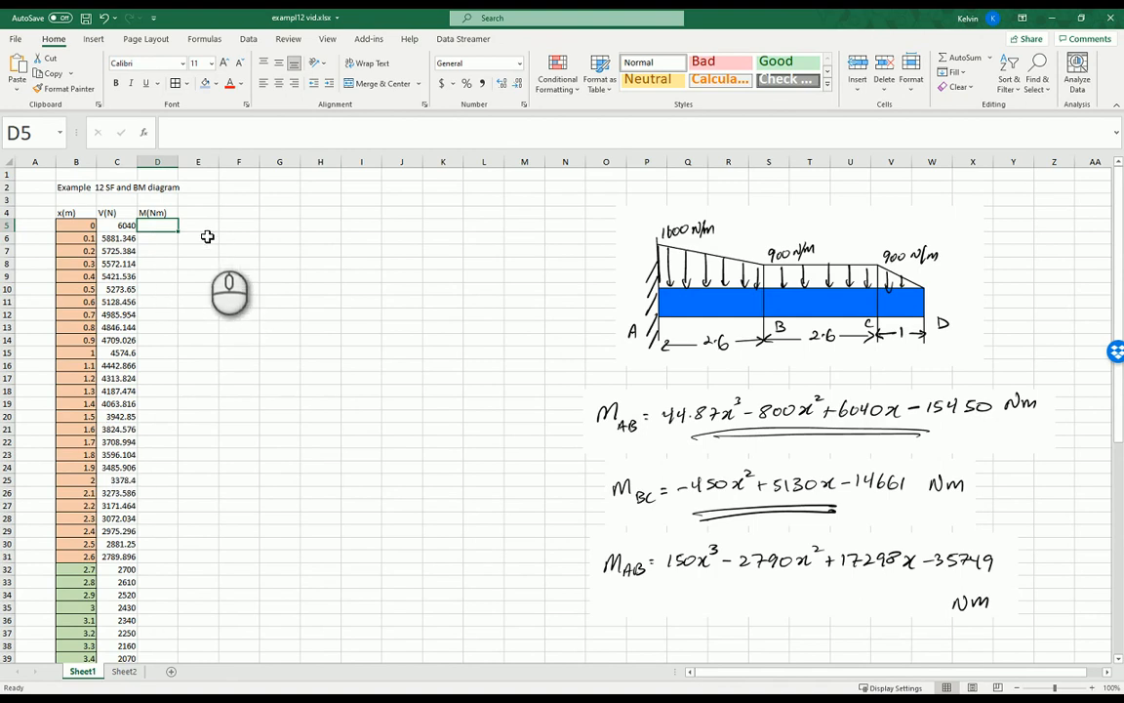
Enter the M_AB bending moment formula =44.87*B5^3-800*B5^2+6040*B5-15450 in D5
text(=)
click(217, 130)
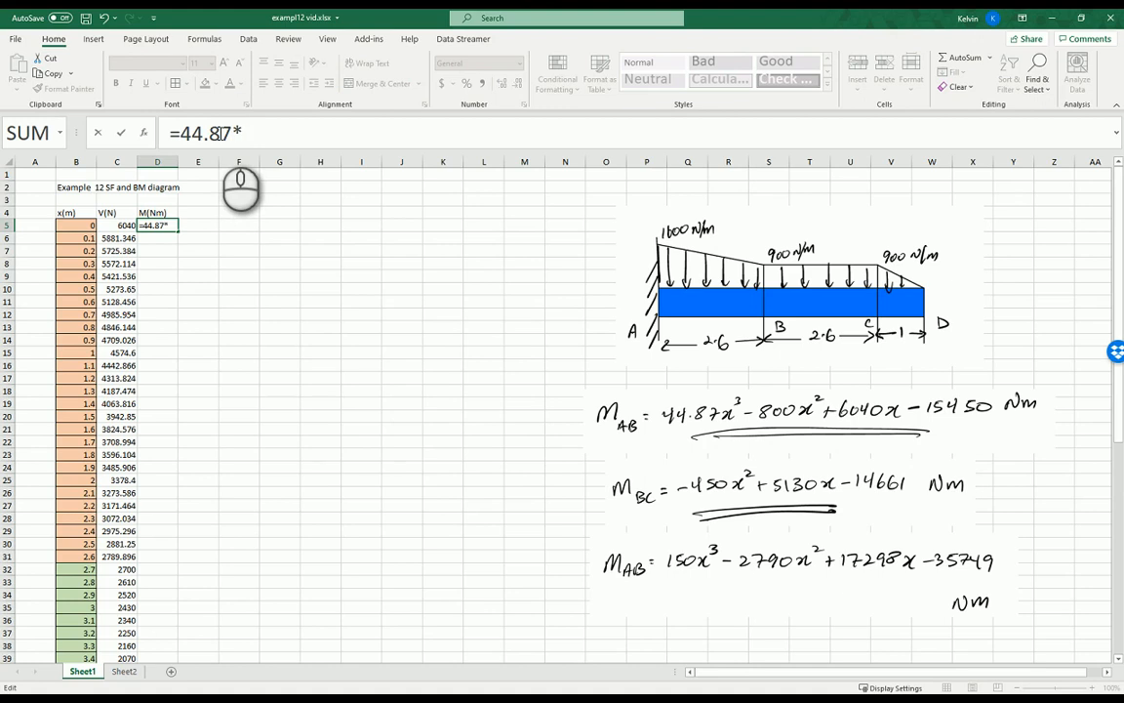
click(83, 225)
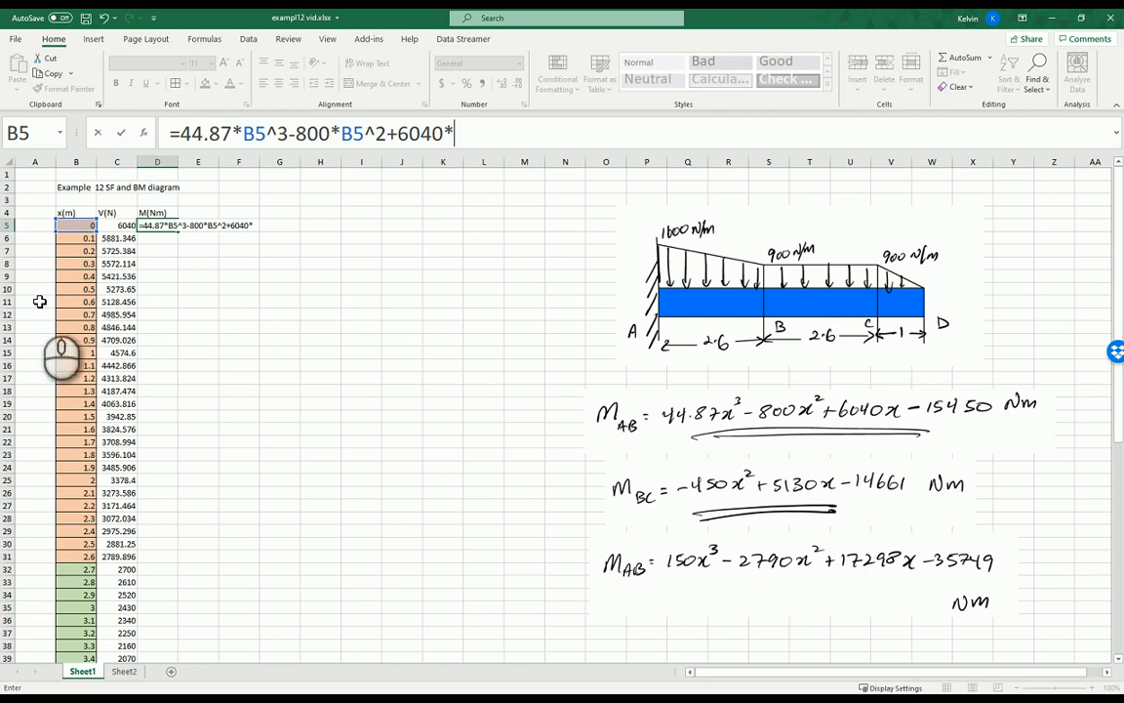
click(85, 228)
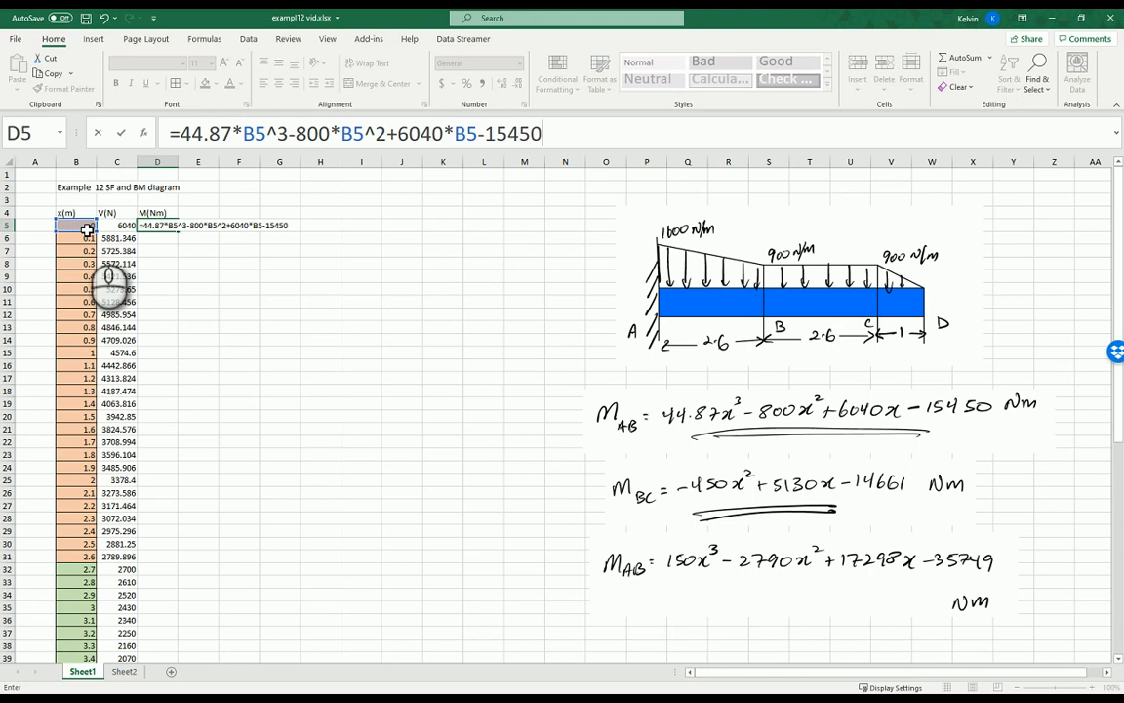
key(Return)
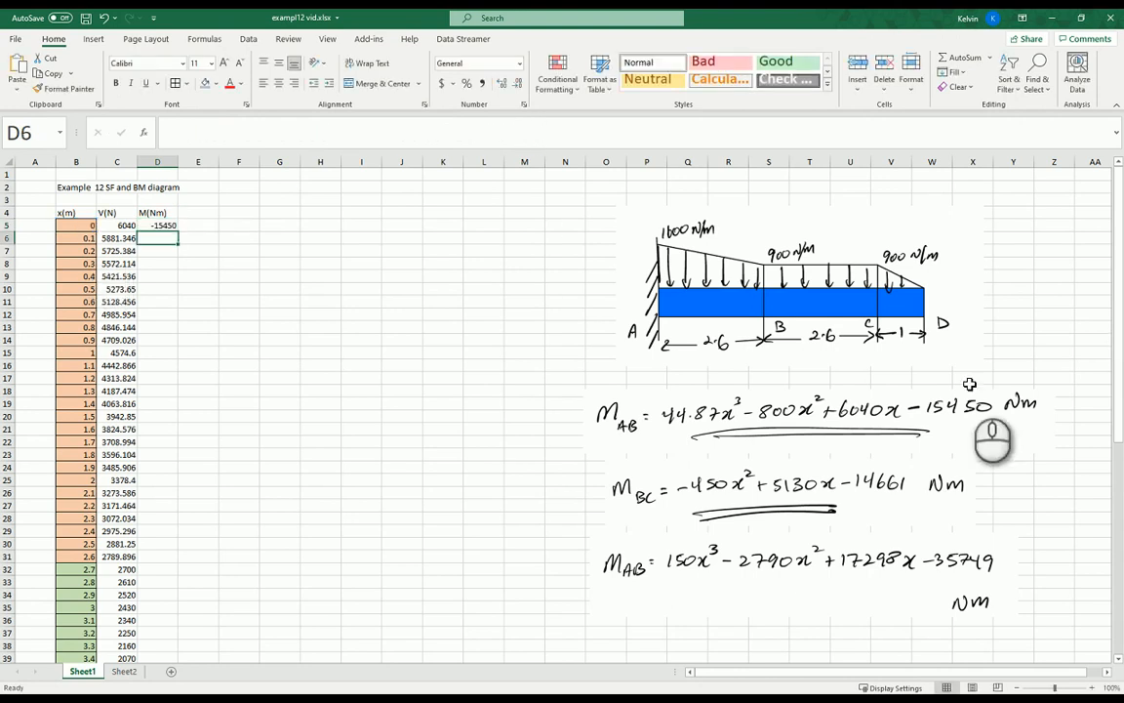
Compare the D5 moment with the integration-method reaction moment M_A on page 7 of Beams.pdf in Acrobat Reader, viewed at page level, and return to Excel
click(173, 227)
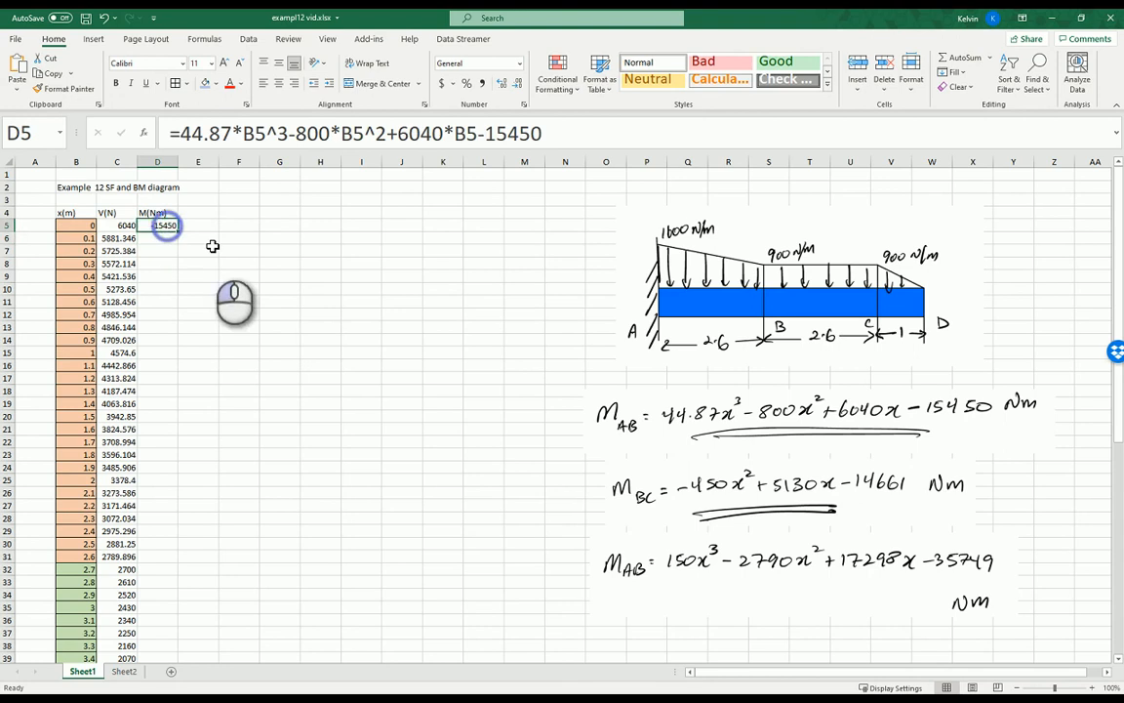
scroll(231, 274, down, 1)
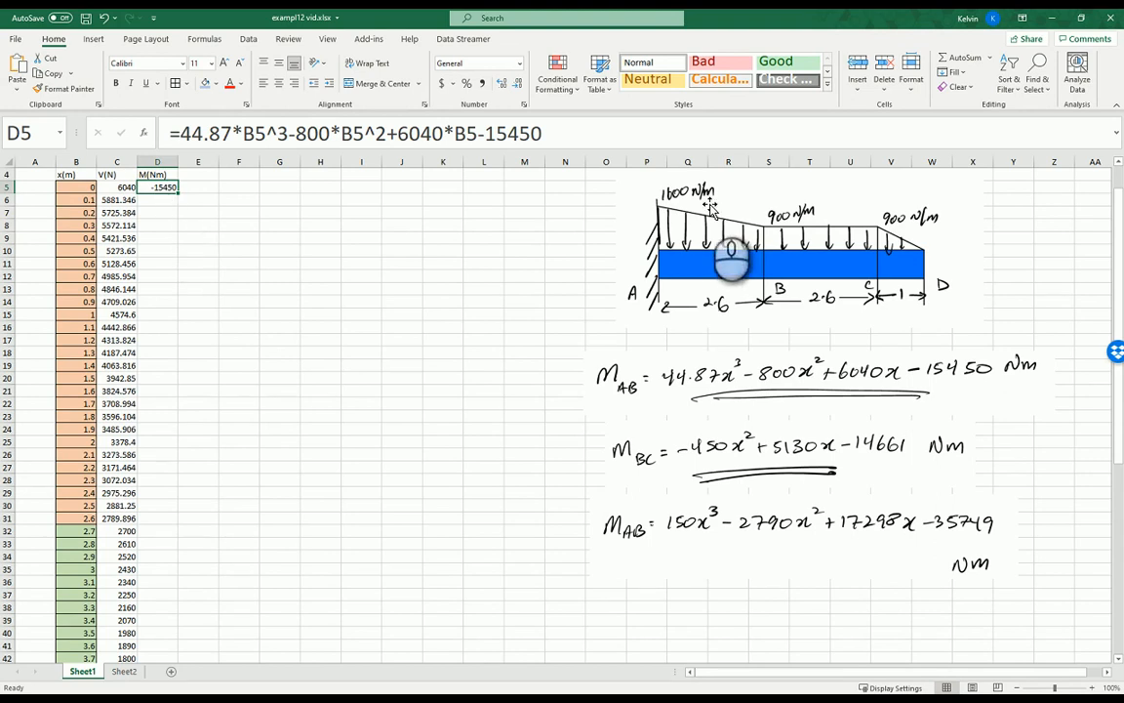
key(alt+Tab)
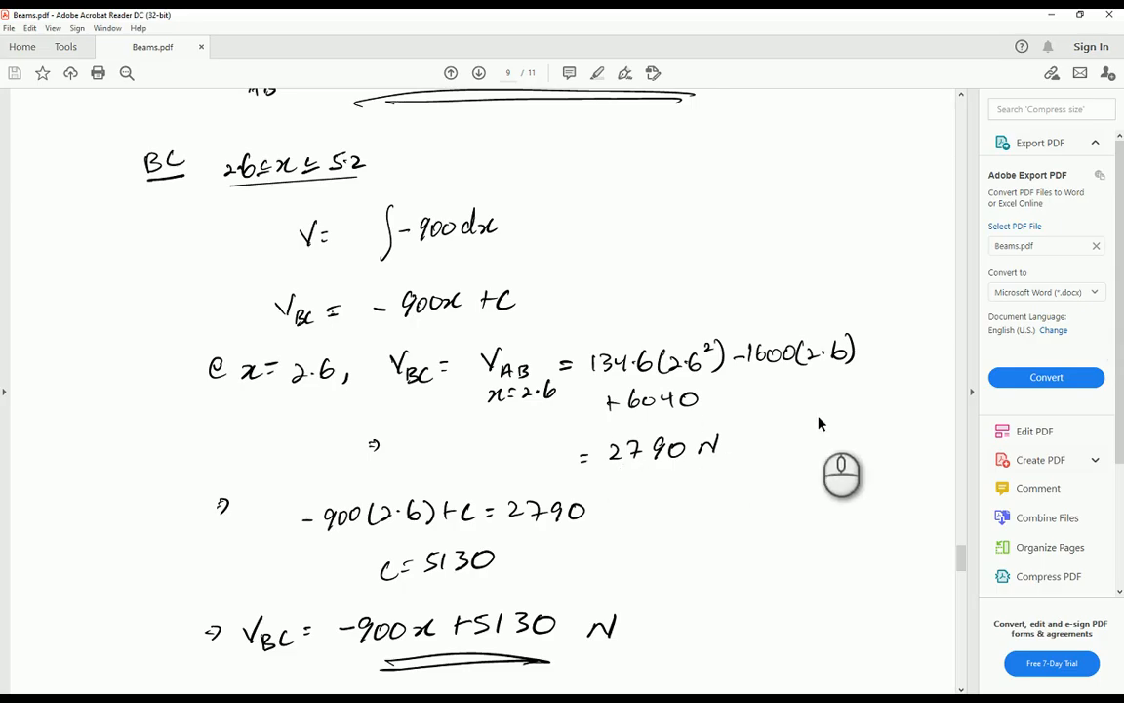
click(52, 28)
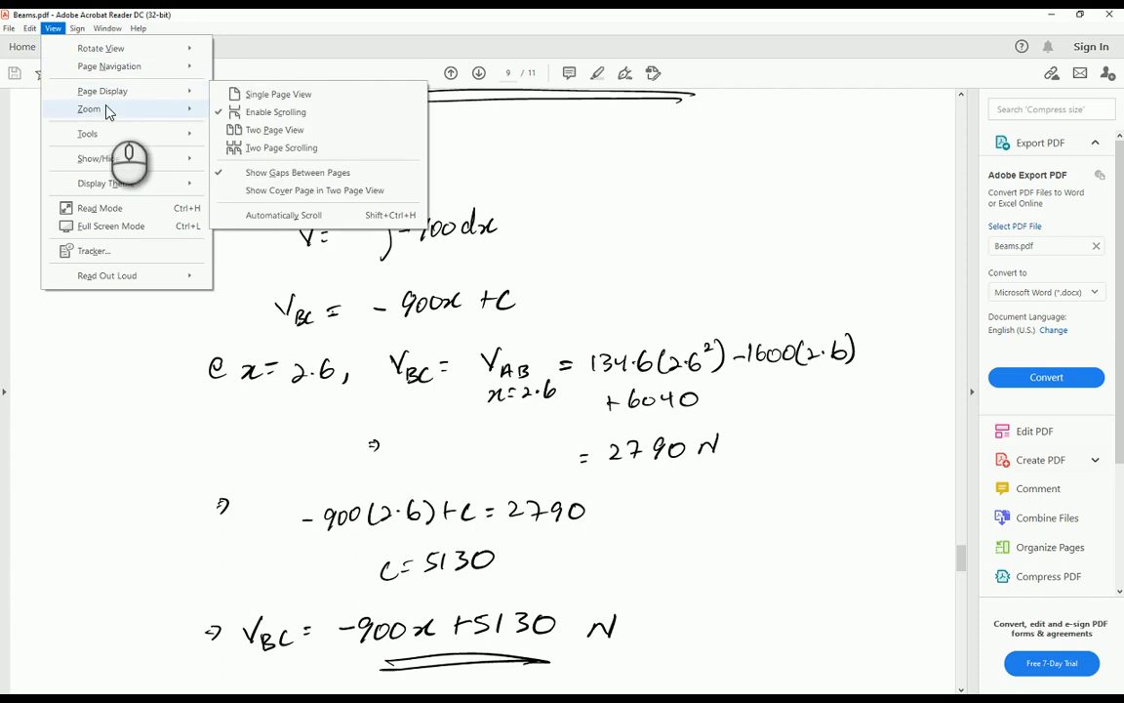
mouse_move(106, 110)
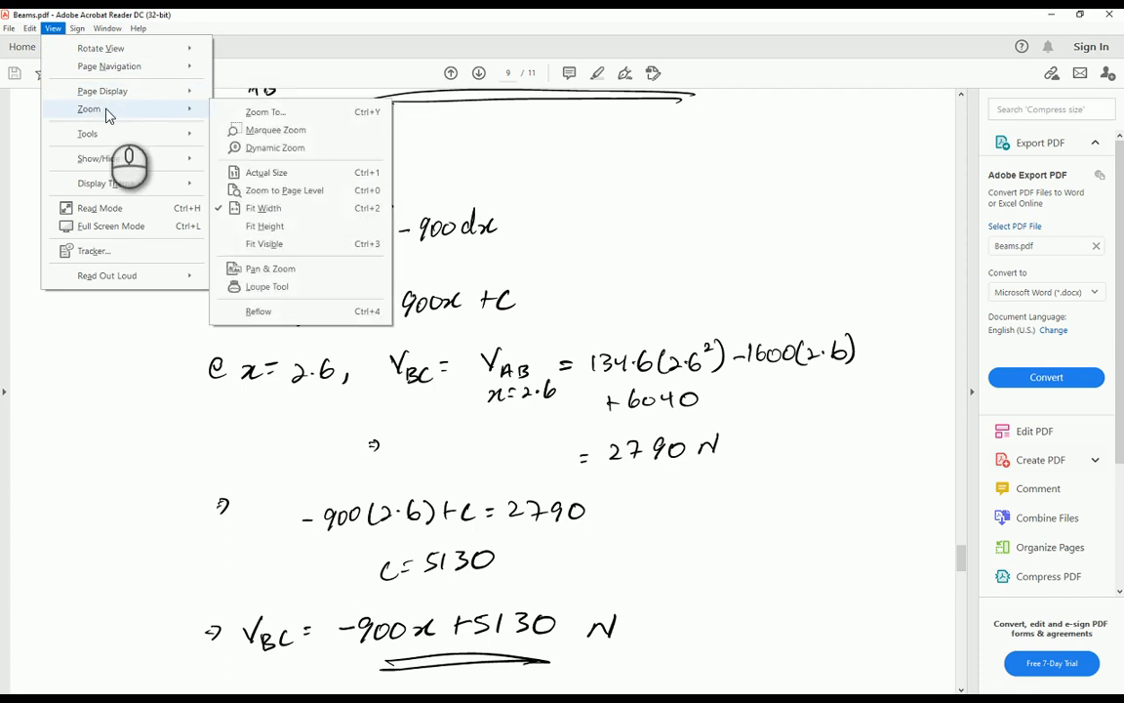
click(272, 191)
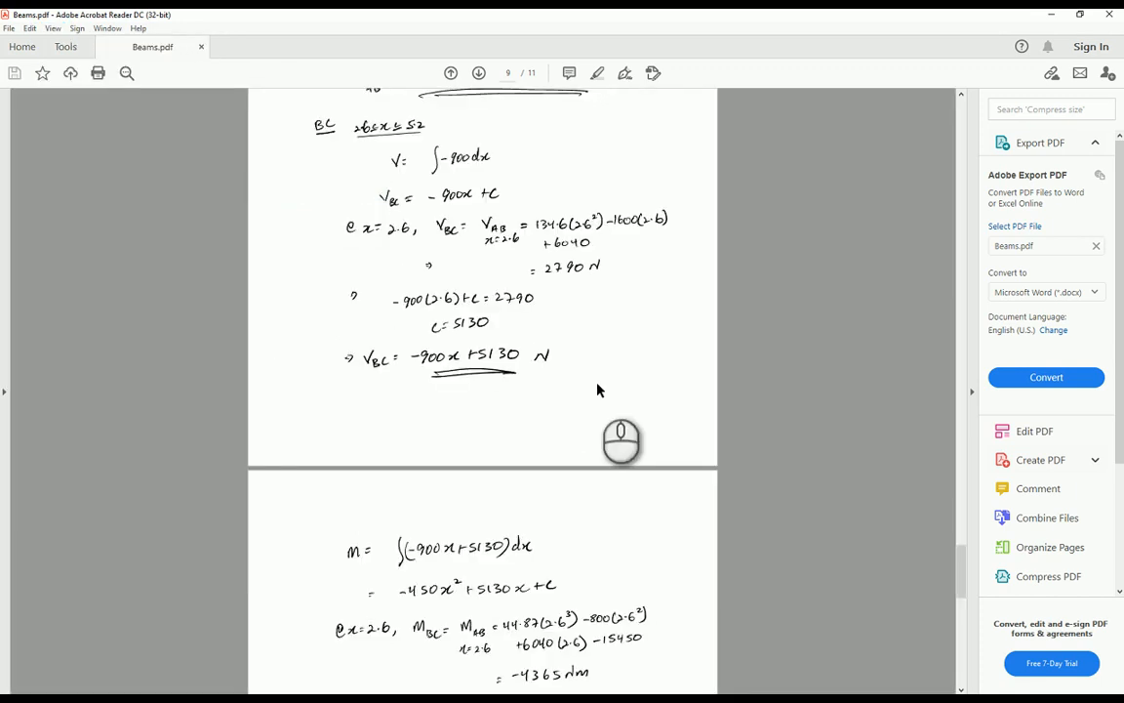
scroll(598, 389, up, 10)
scroll(598, 388, up, 10)
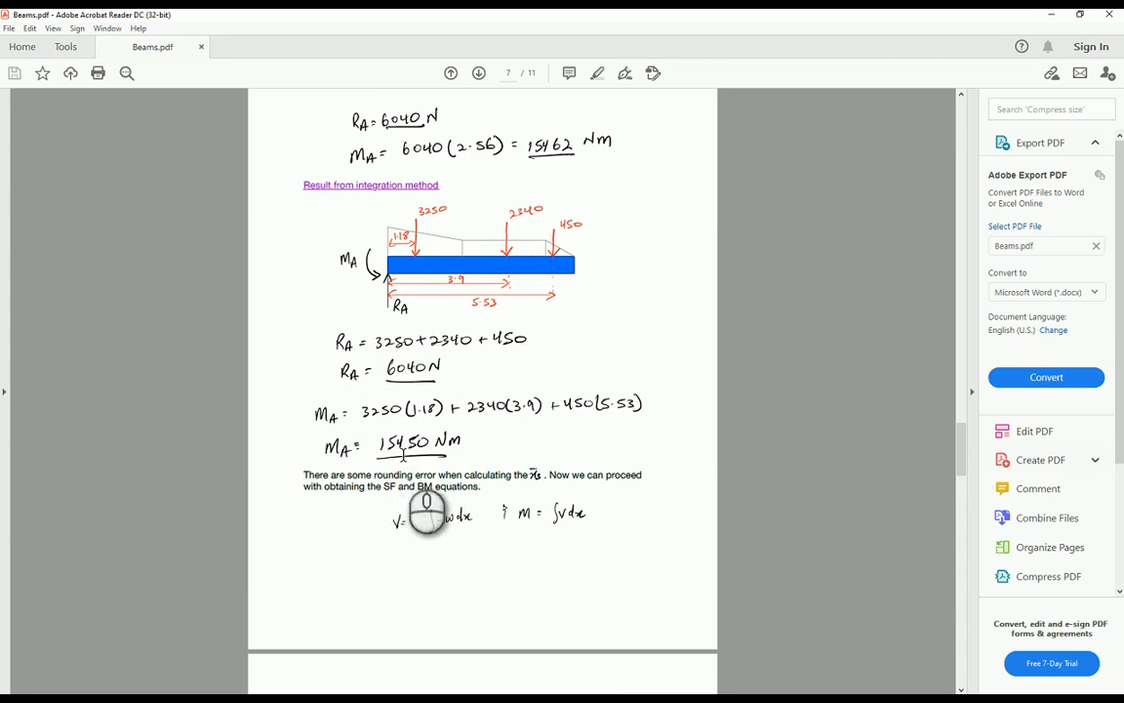
click(1051, 16)
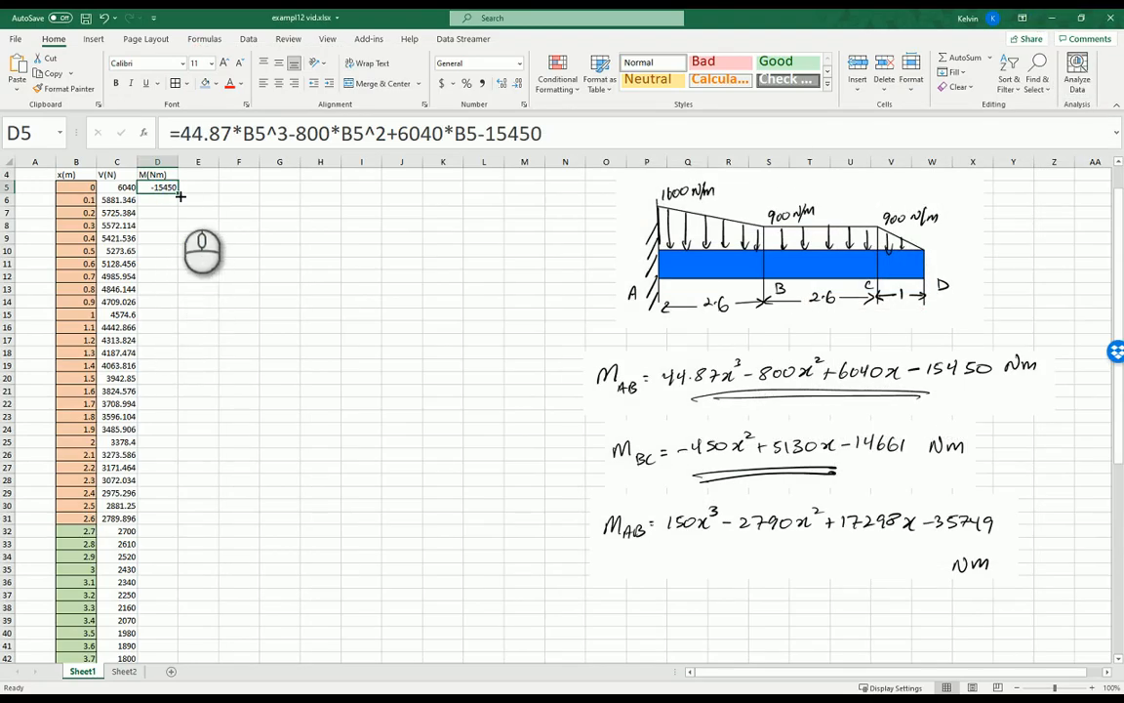
Fill the M_AB bending moment formula from D5 down to D31, covering x = 0 to 2.6 m, and look over the values
drag(179, 194, 179, 527)
click(232, 492)
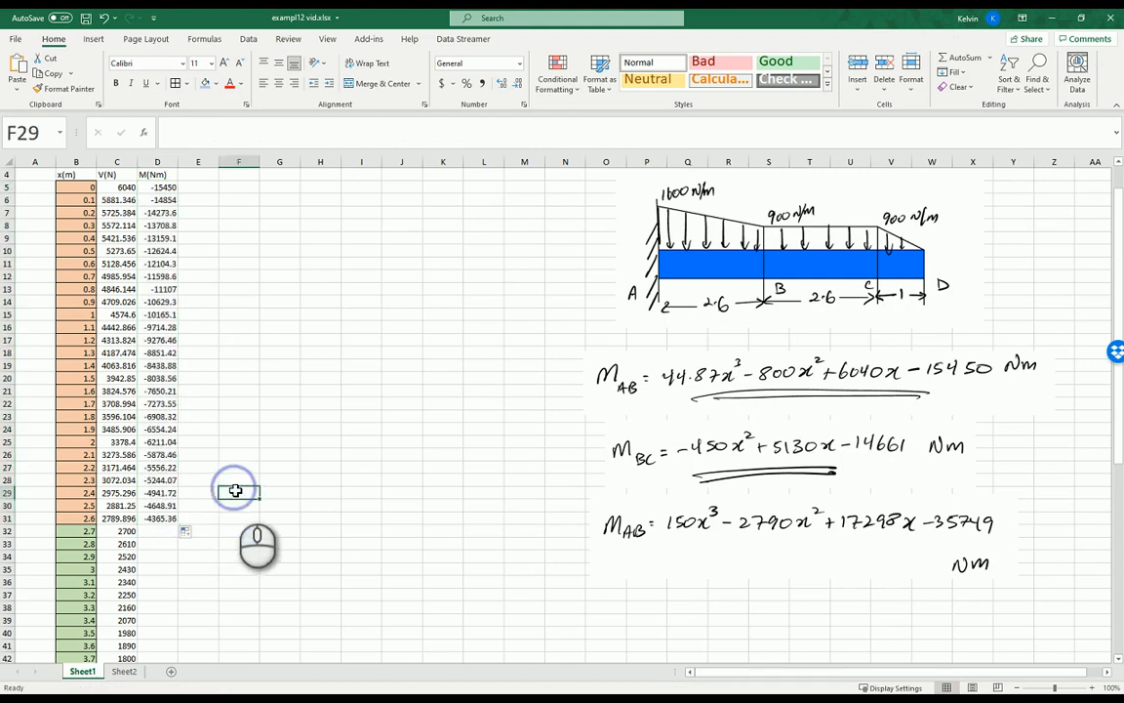
scroll(236, 490, down, 2)
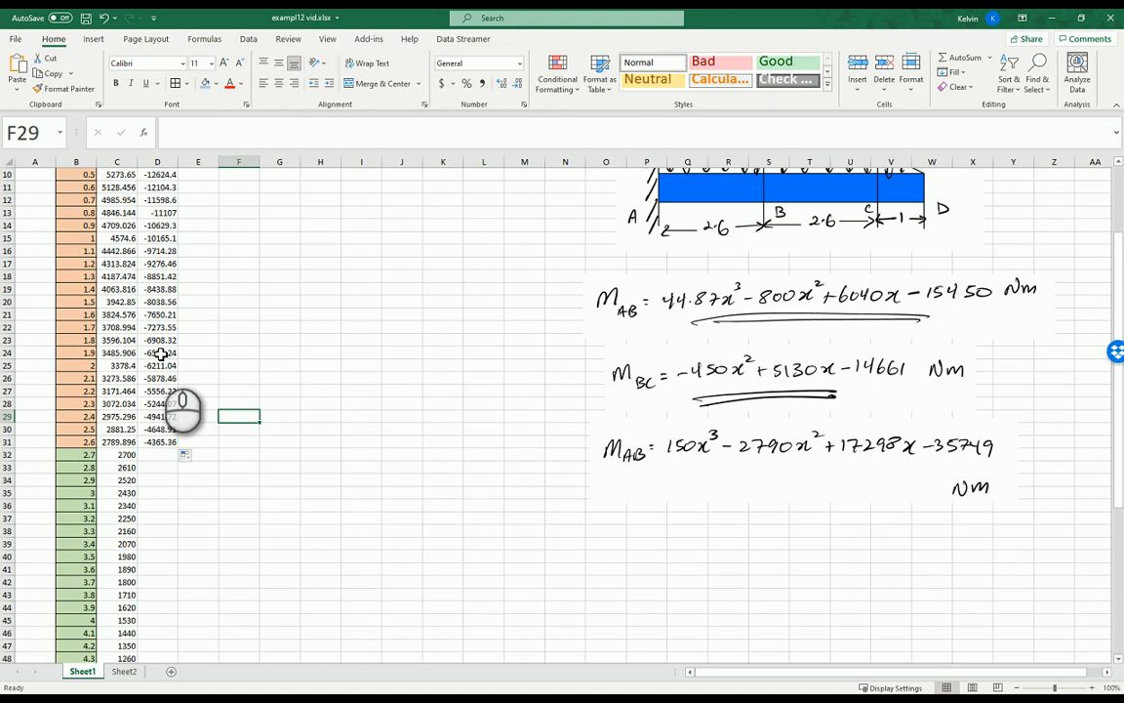
scroll(244, 396, up, 3)
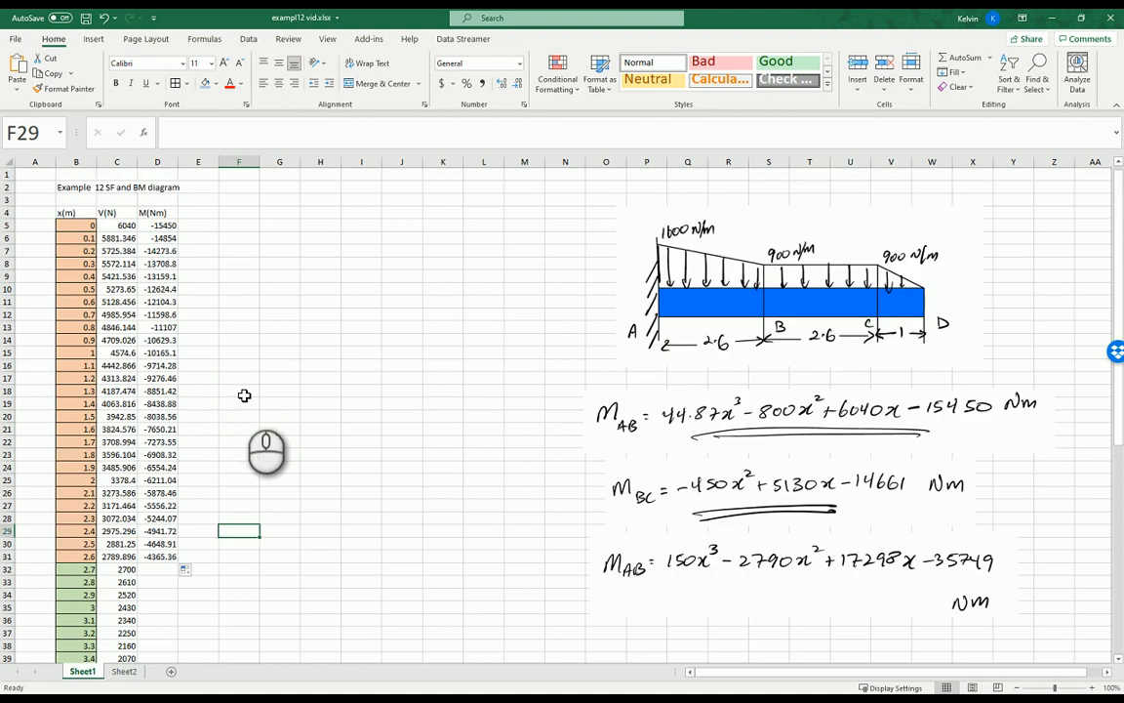
Review the M_AB formula in D5 and select D32, the first bending moment cell of section BC
click(158, 226)
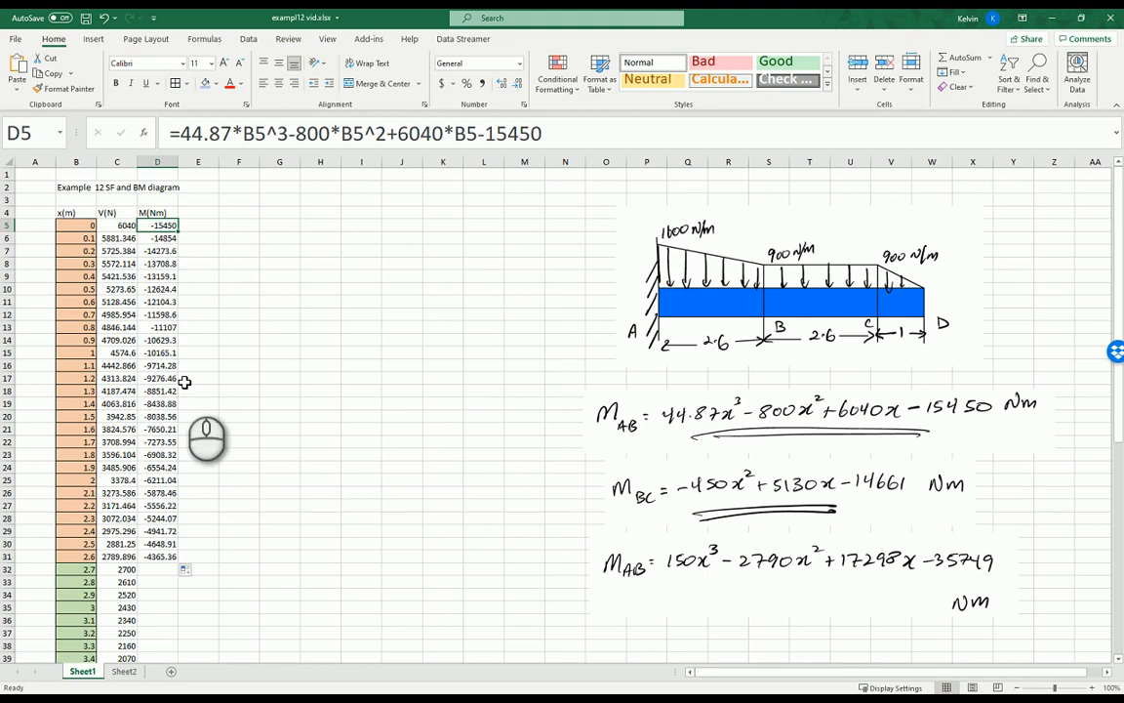
scroll(200, 464, down, 2)
click(158, 493)
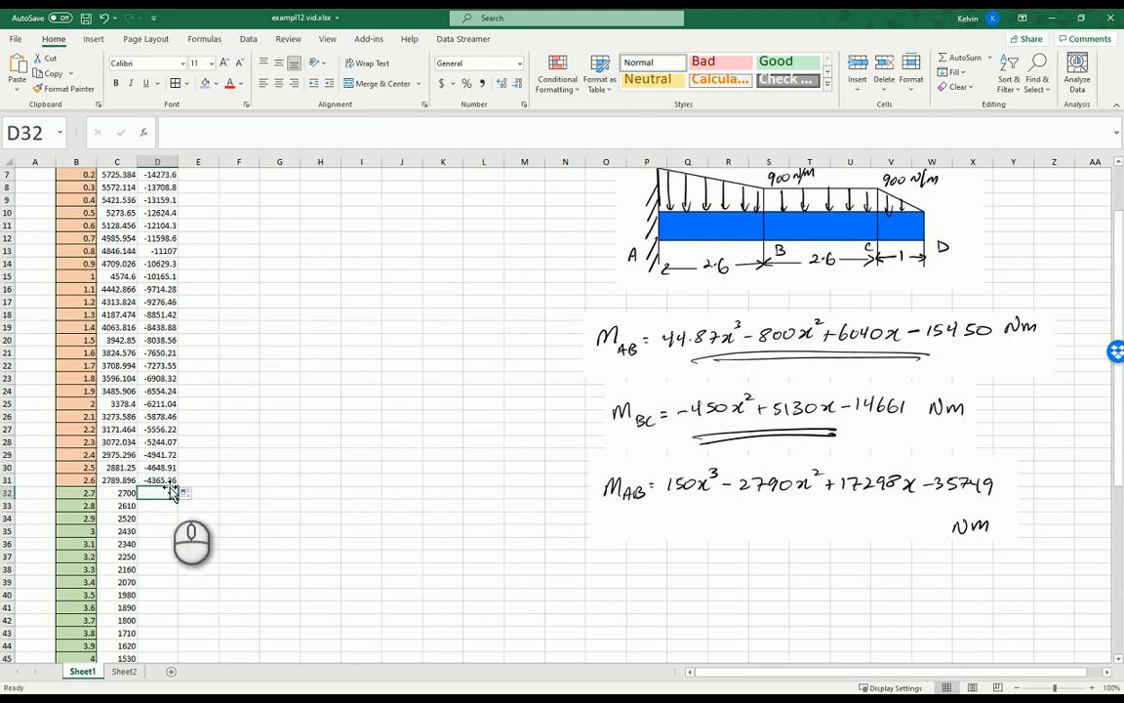
scroll(166, 488, down, 2)
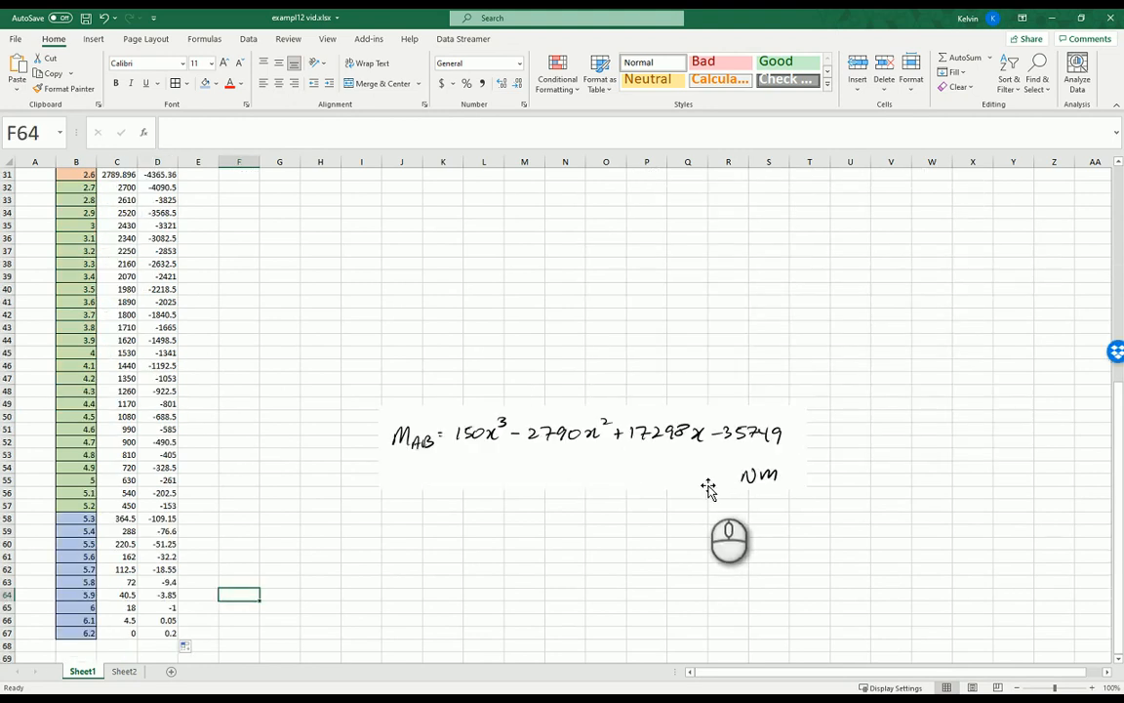
Look over the bending moment column for all three sections and check the shear force formula in C67
scroll(409, 537, up, 4)
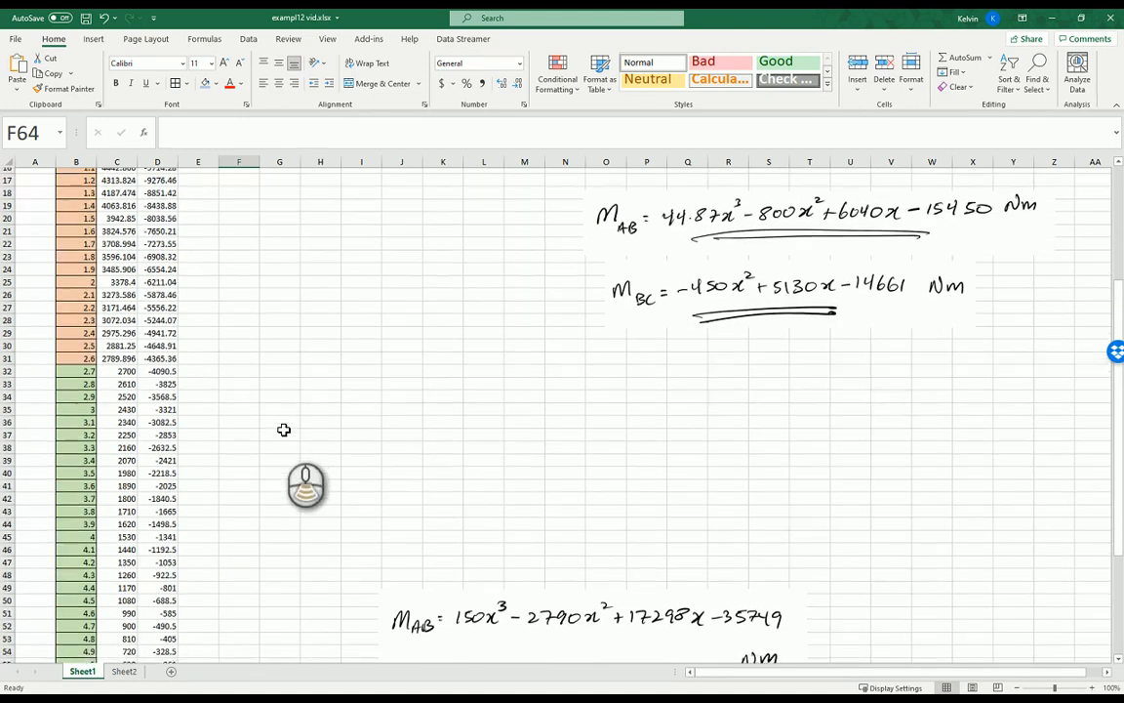
scroll(284, 426, down, 7)
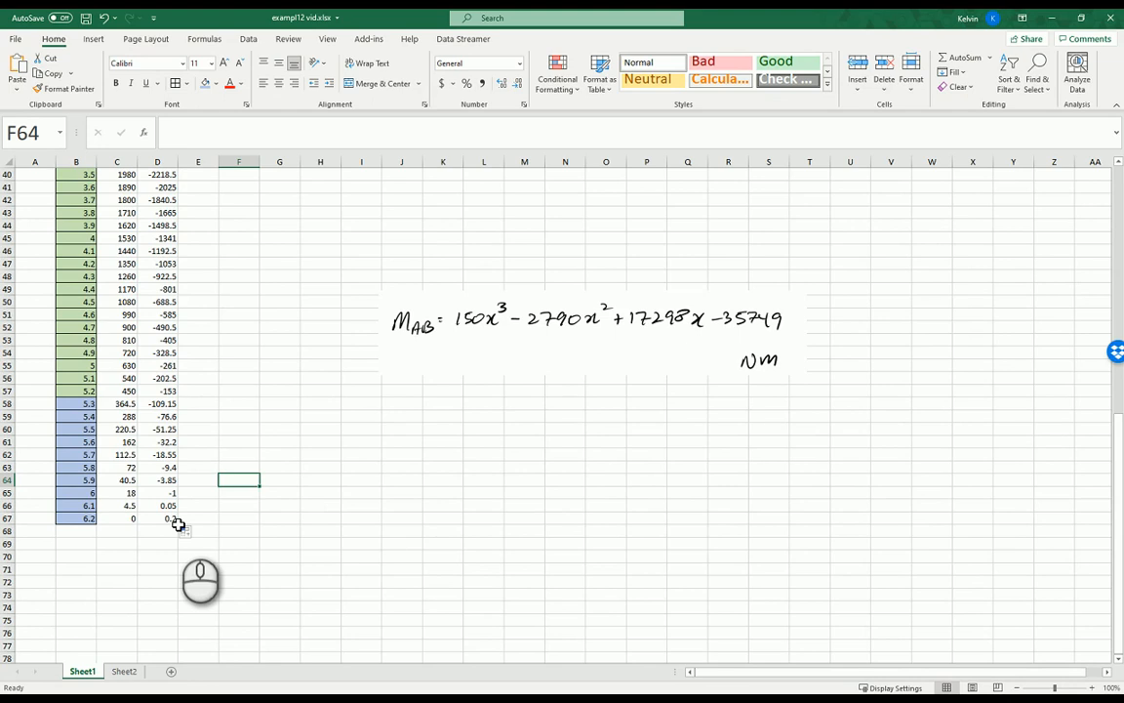
scroll(178, 524, up, 2)
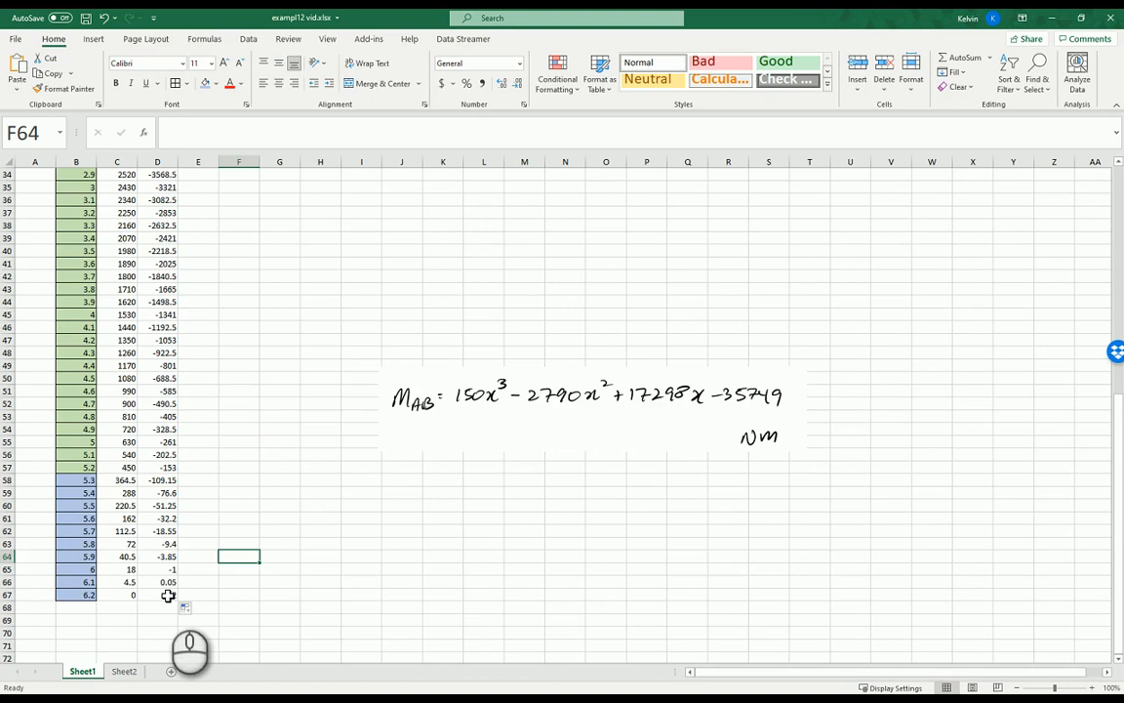
click(170, 594)
click(124, 598)
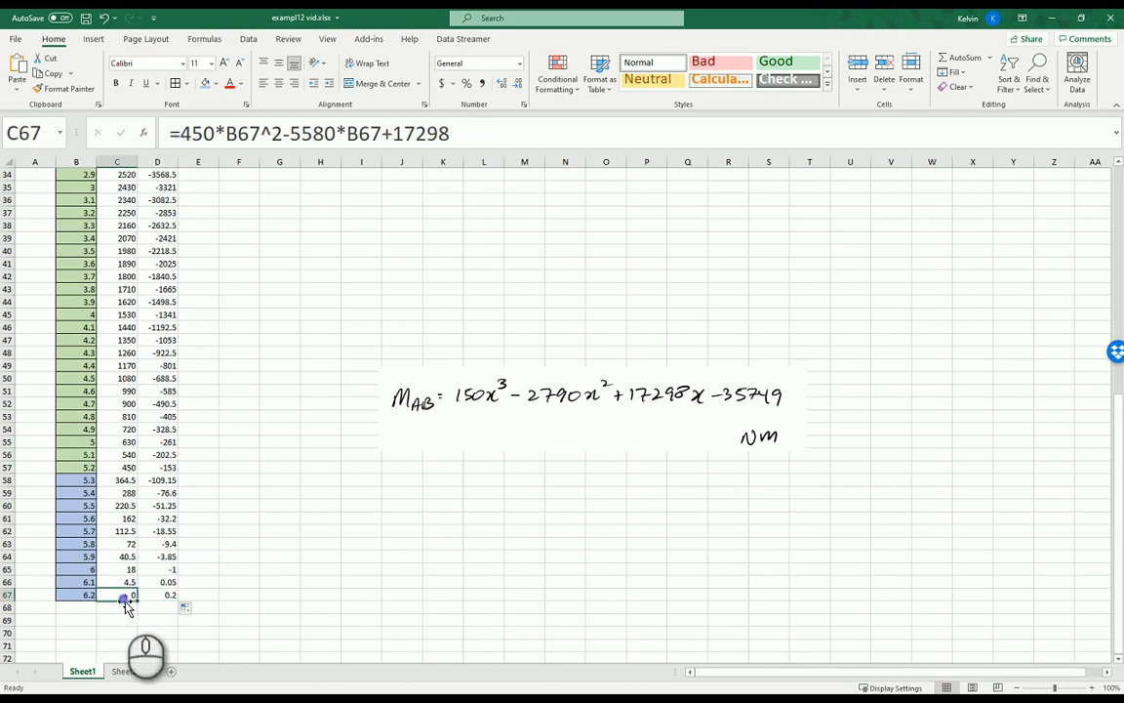
Change the bending moment formula in D67 to =150*B67^3-2790*B67^2+17298*B67-35749.2
click(162, 597)
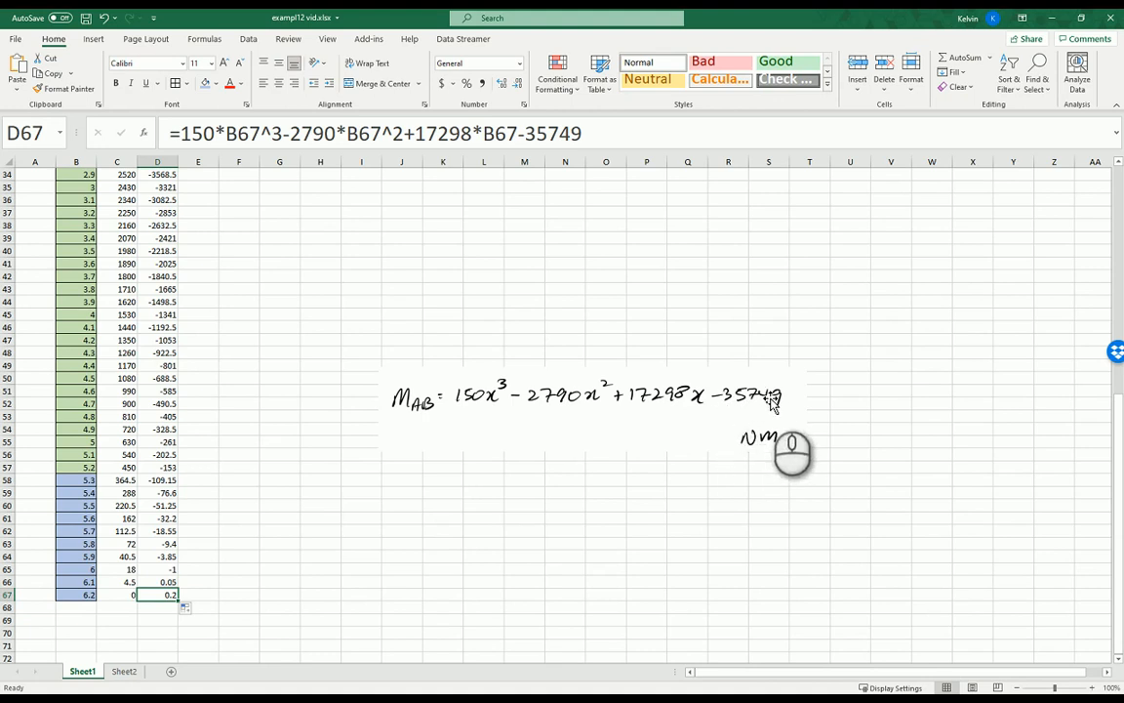
click(598, 134)
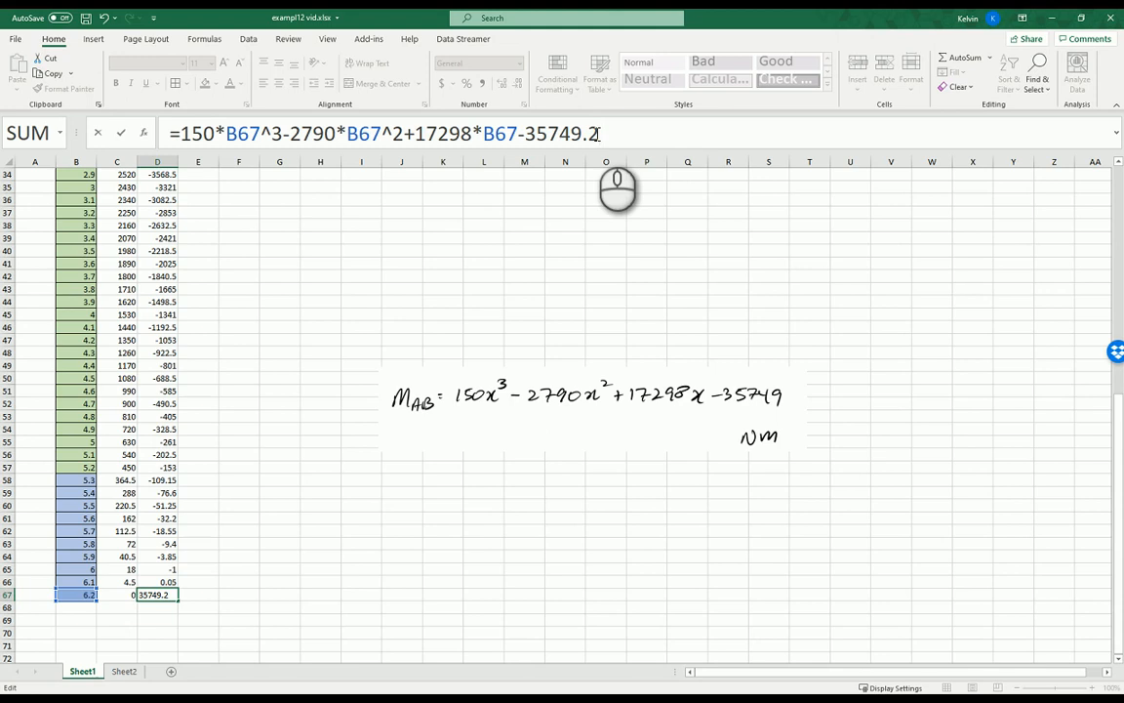
click(602, 134)
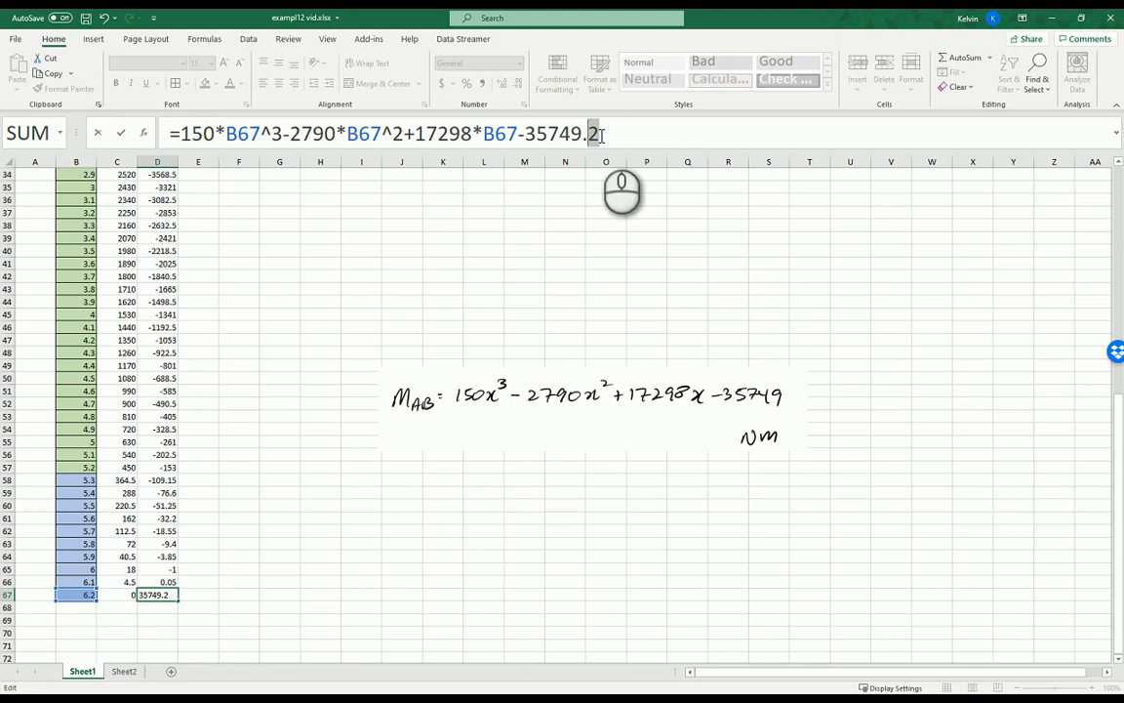
key(Return)
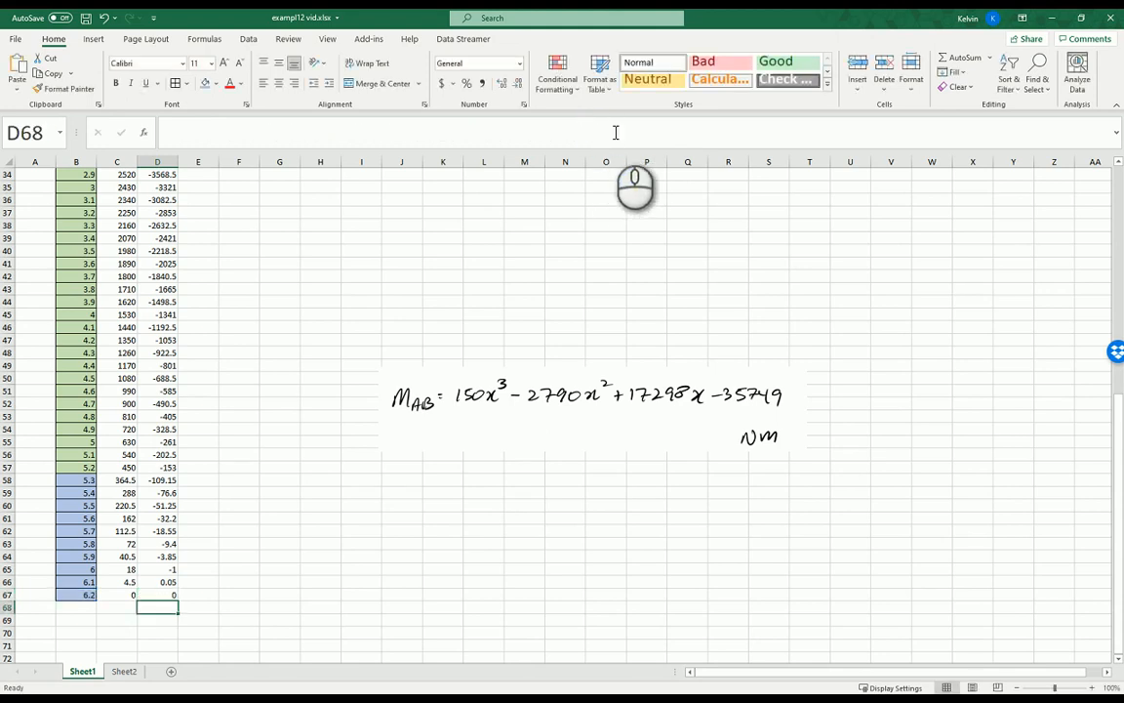
click(168, 595)
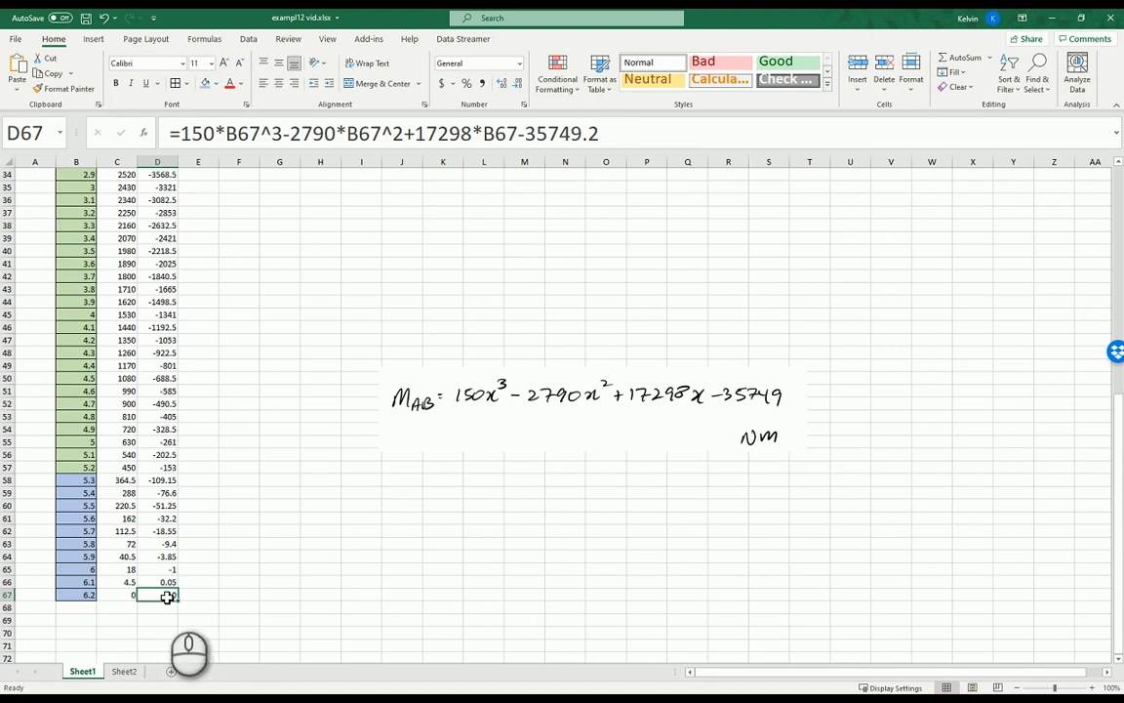
Move the 150x^3 moment equation picture up beneath the M_BC equation and look over the completed columns
scroll(351, 607, up, 6)
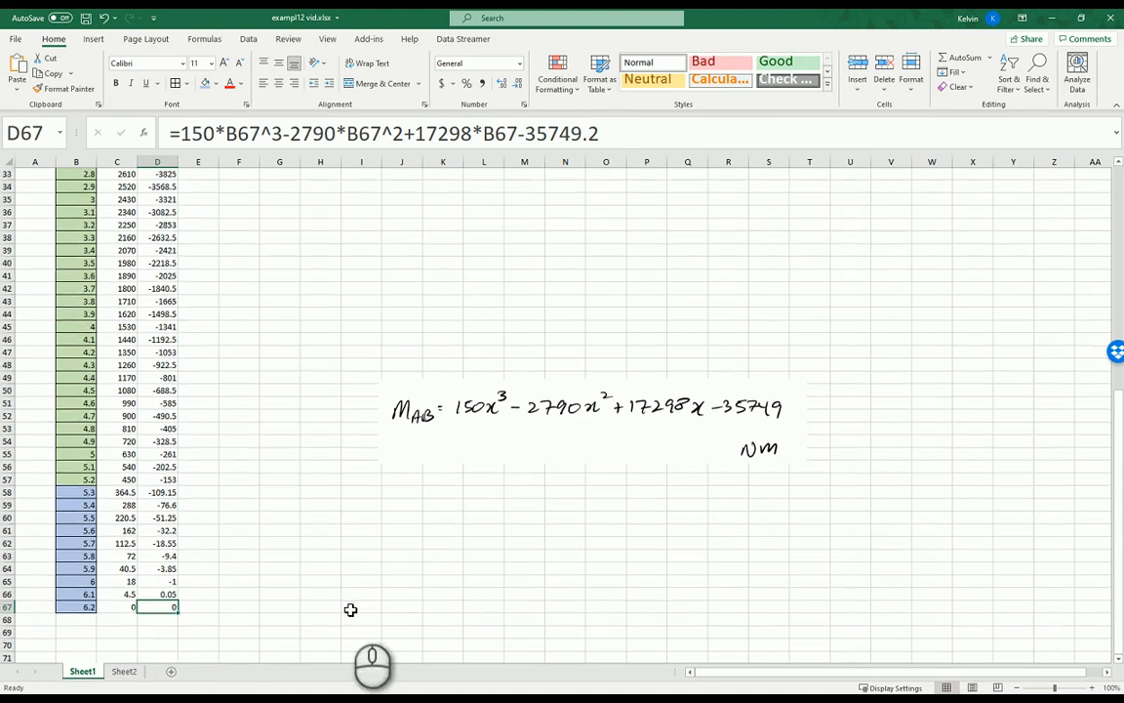
drag(481, 625, 686, 396)
scroll(370, 570, up, 4)
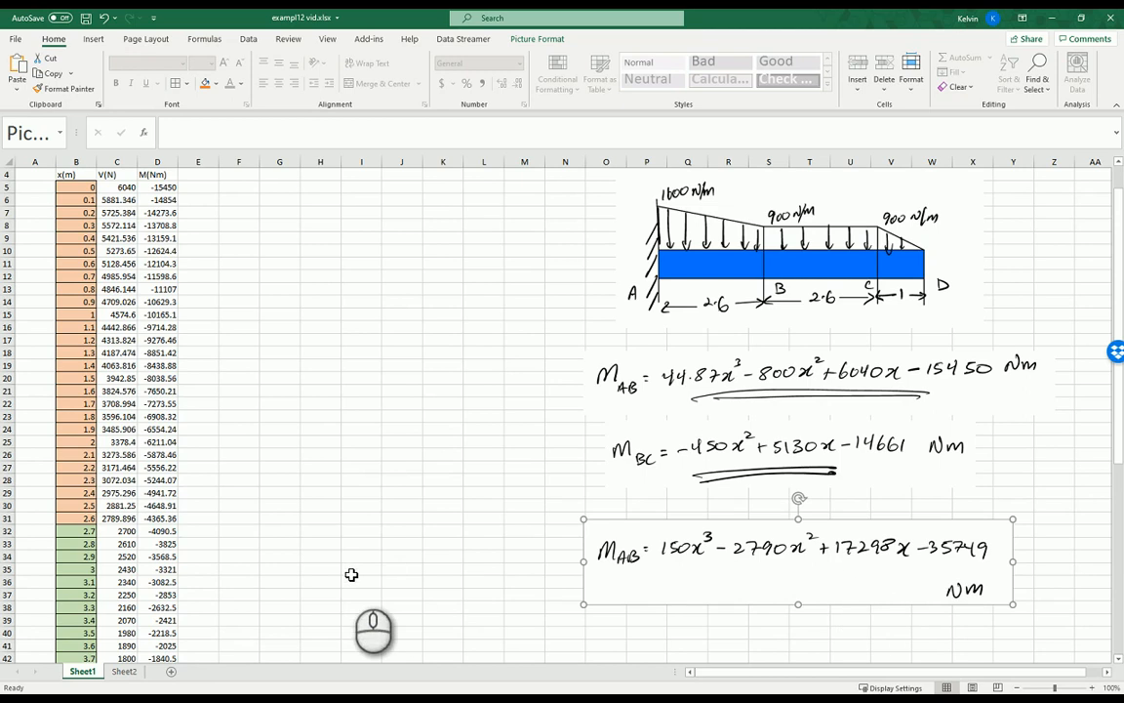
scroll(356, 573, down, 9)
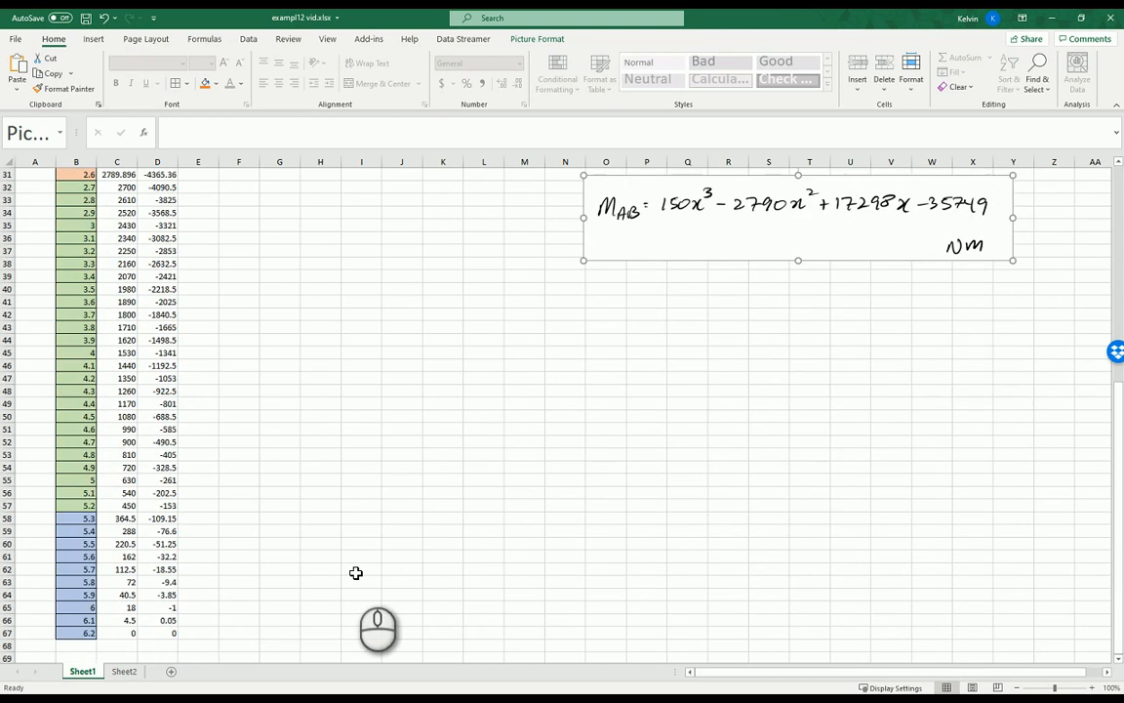
scroll(356, 573, up, 8)
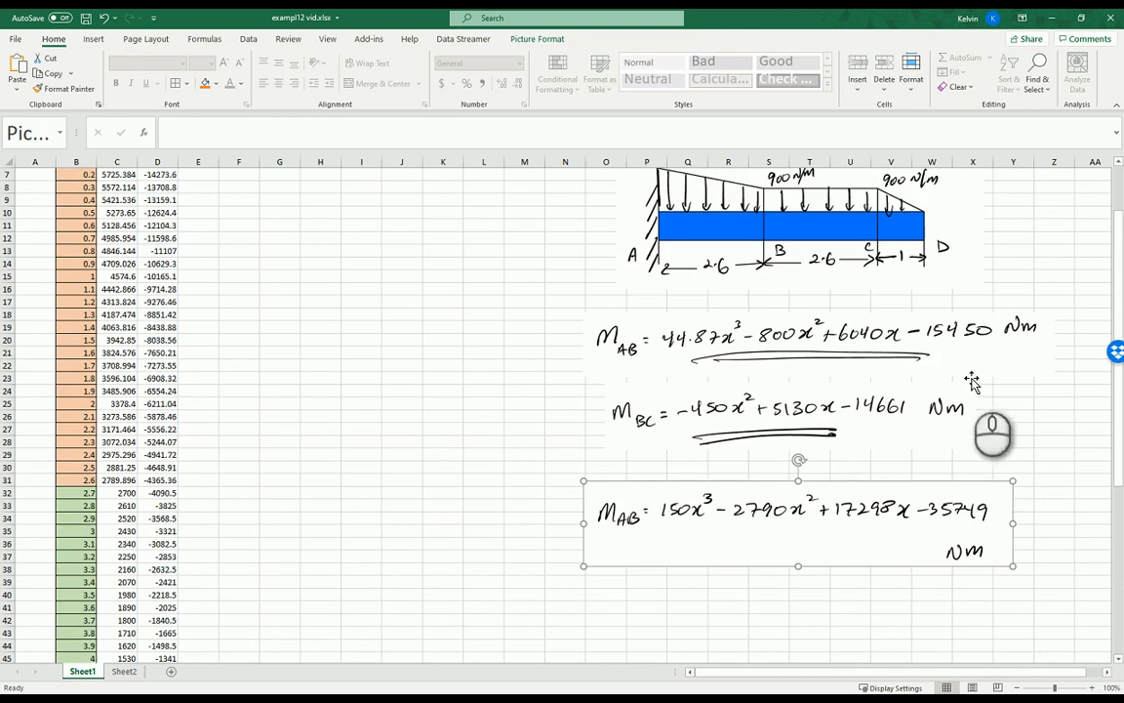
Move the beam loading picture slightly closer to the data columns at the top of the sheet
scroll(780, 463, up, 2)
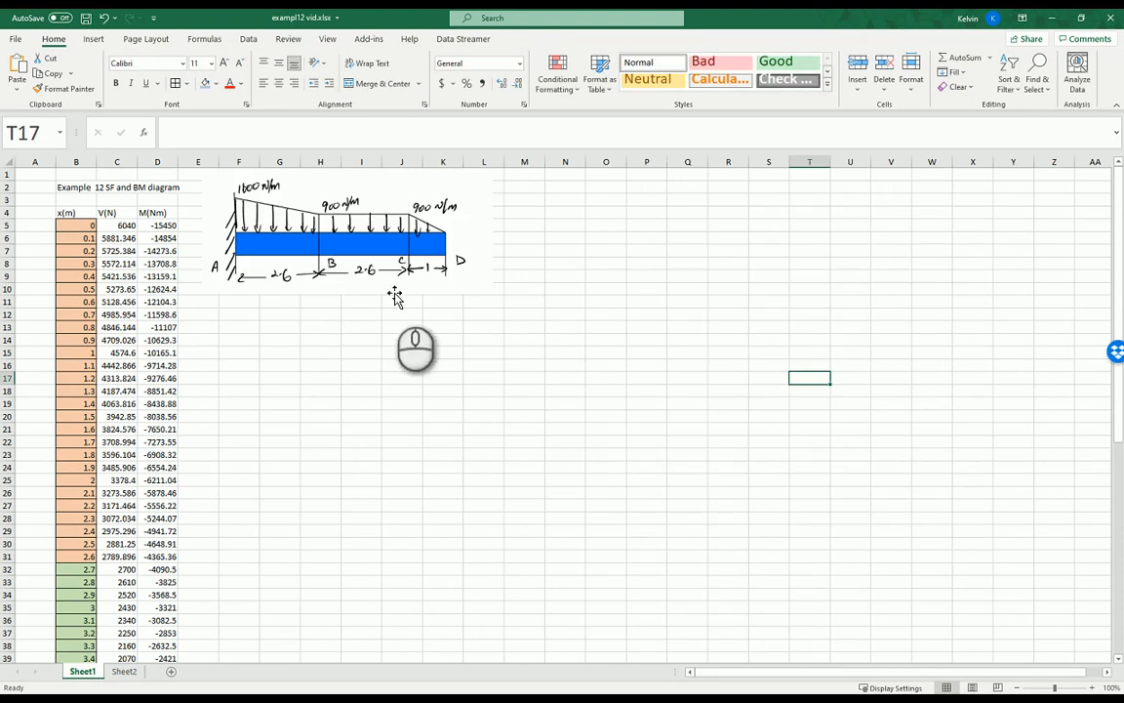
click(329, 270)
drag(331, 276, 320, 272)
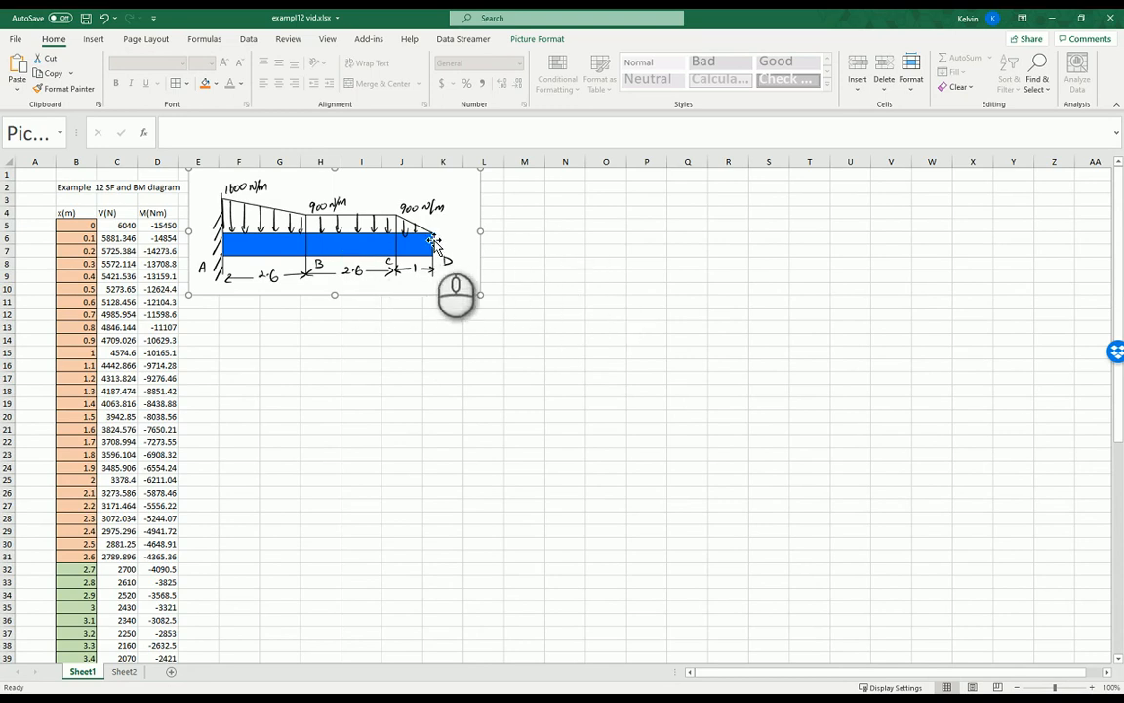
Insert an empty smooth-line scatter chart without markers and open its data source settings
click(95, 41)
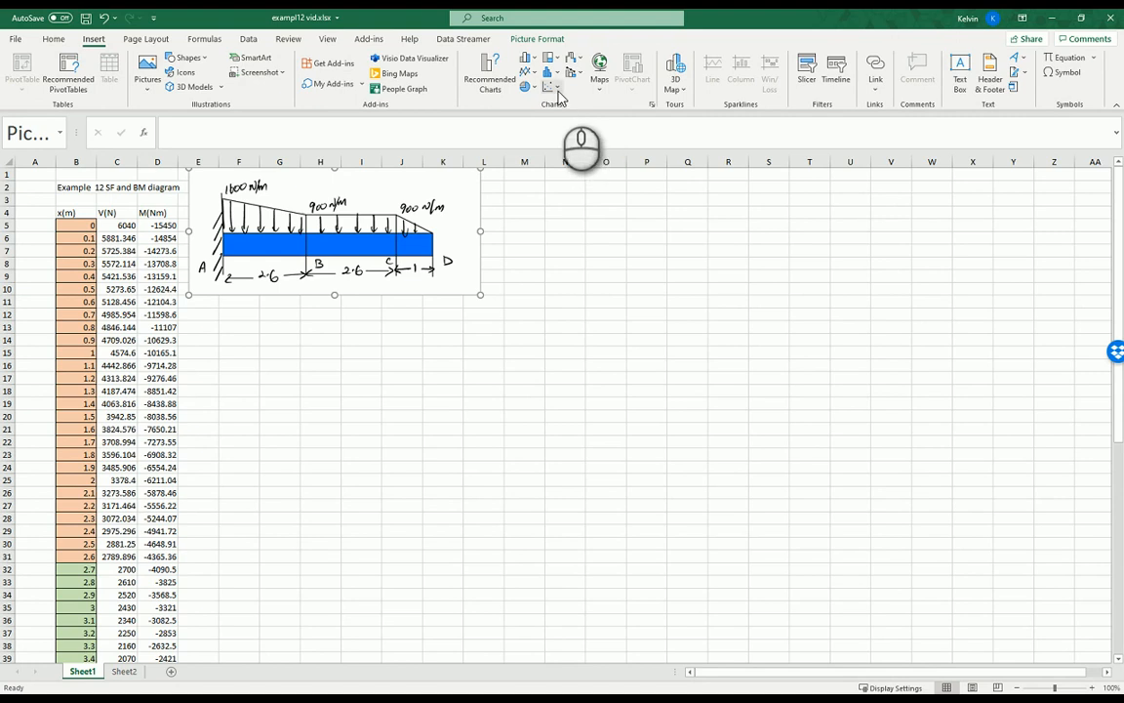
click(558, 93)
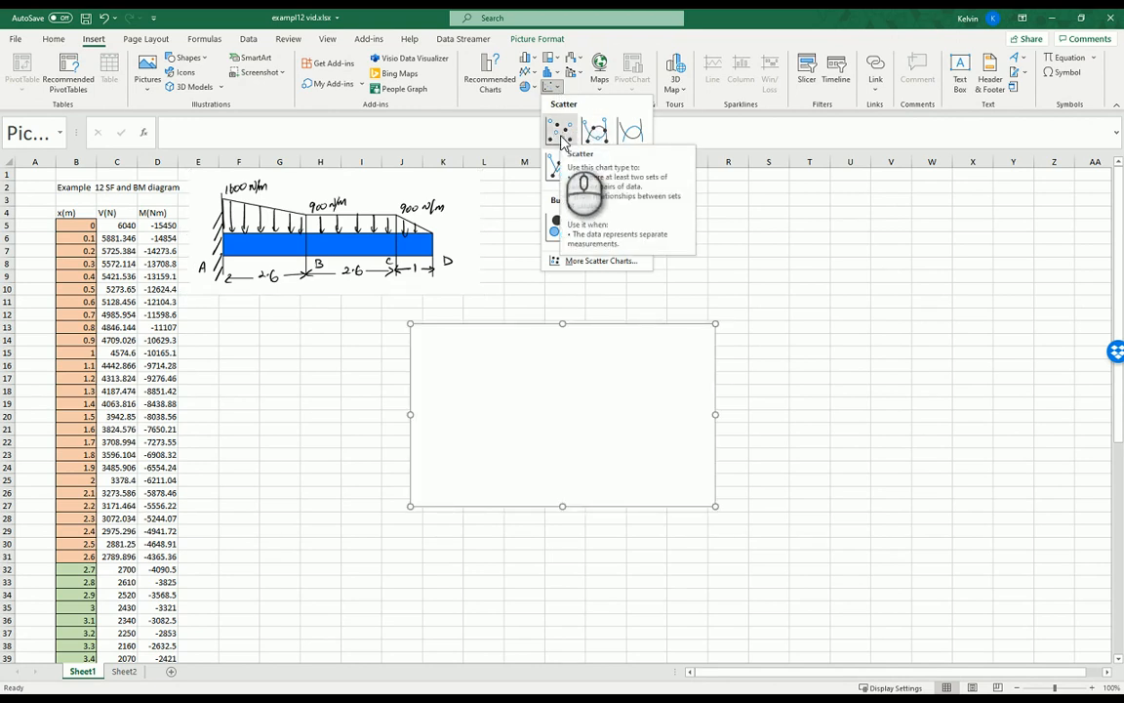
click(632, 133)
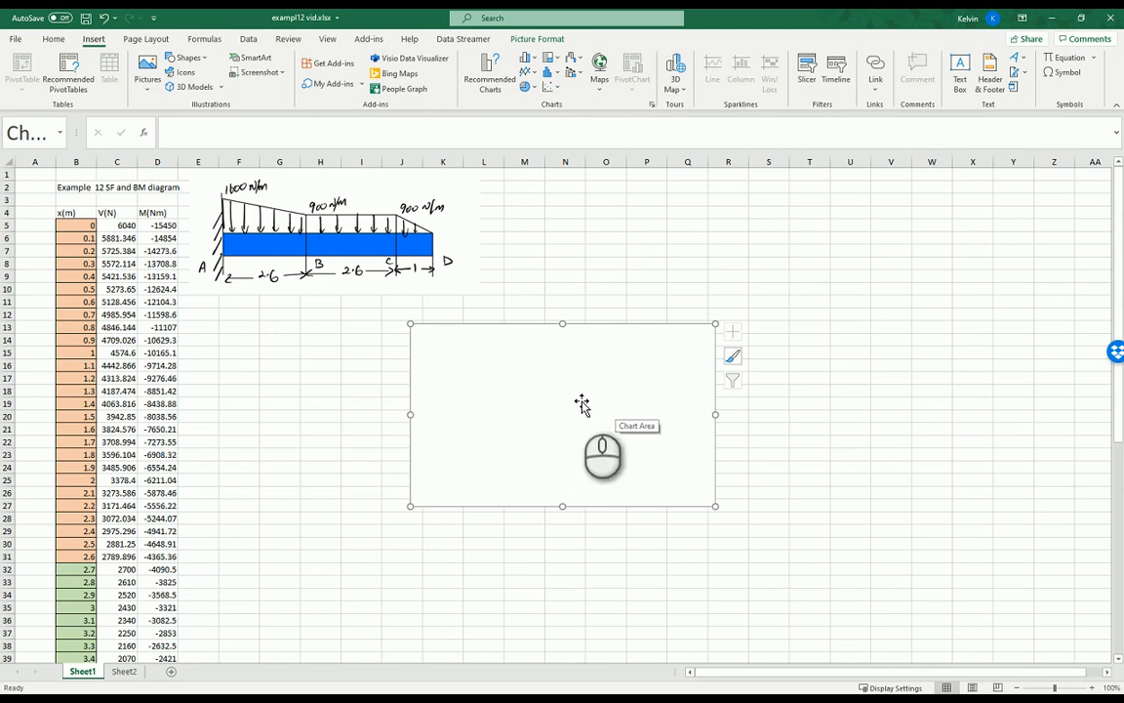
click(577, 398)
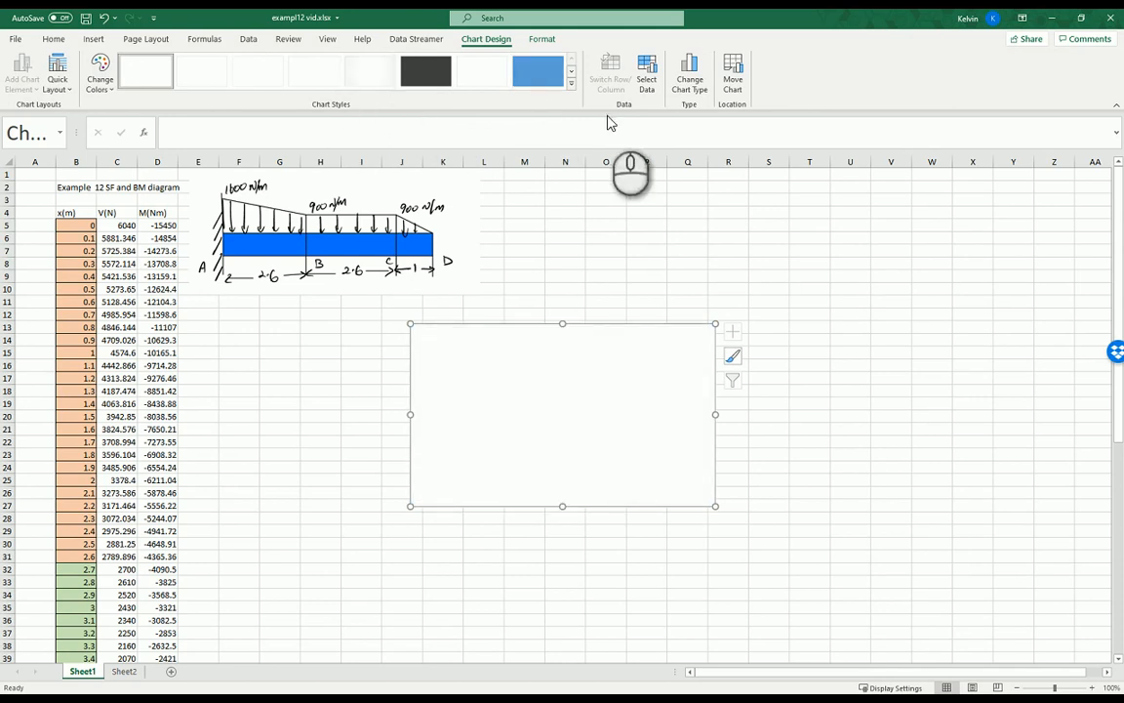
click(646, 74)
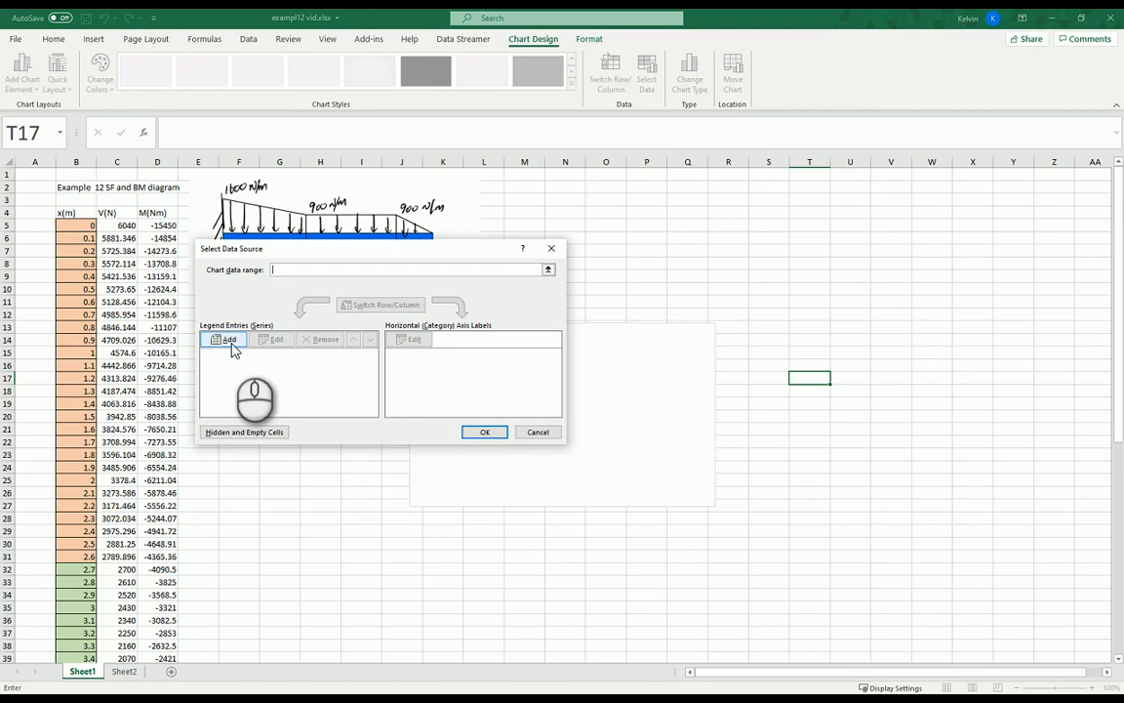
click(225, 341)
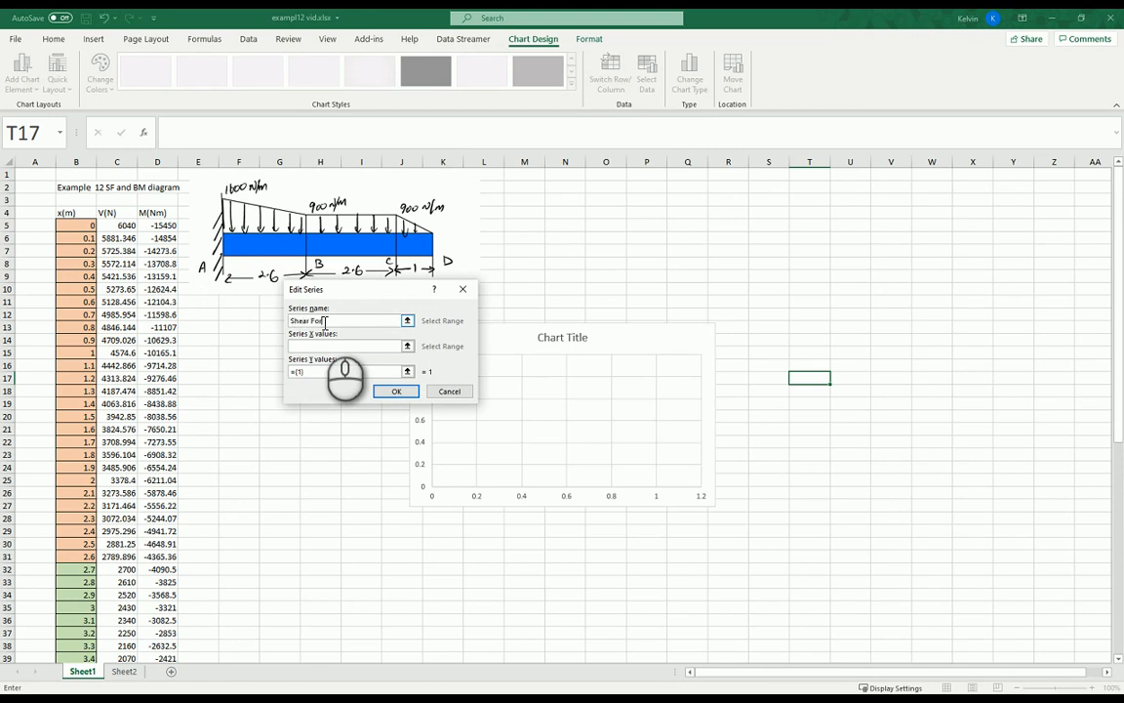
text(Shear Force)
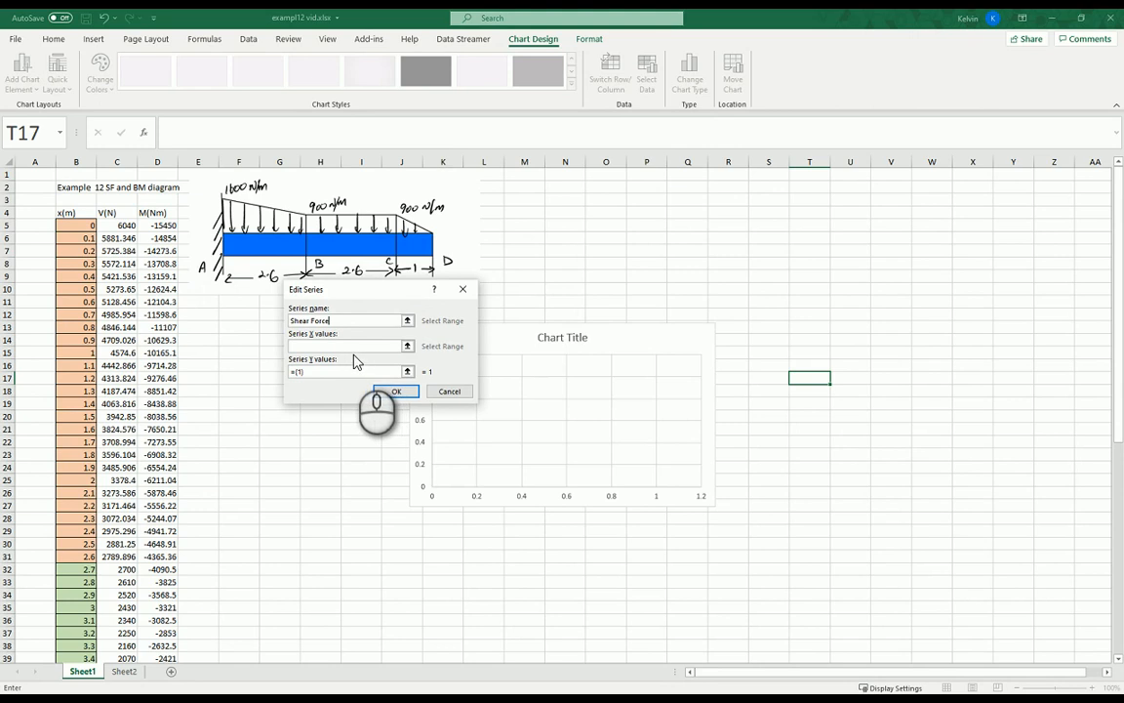
click(333, 346)
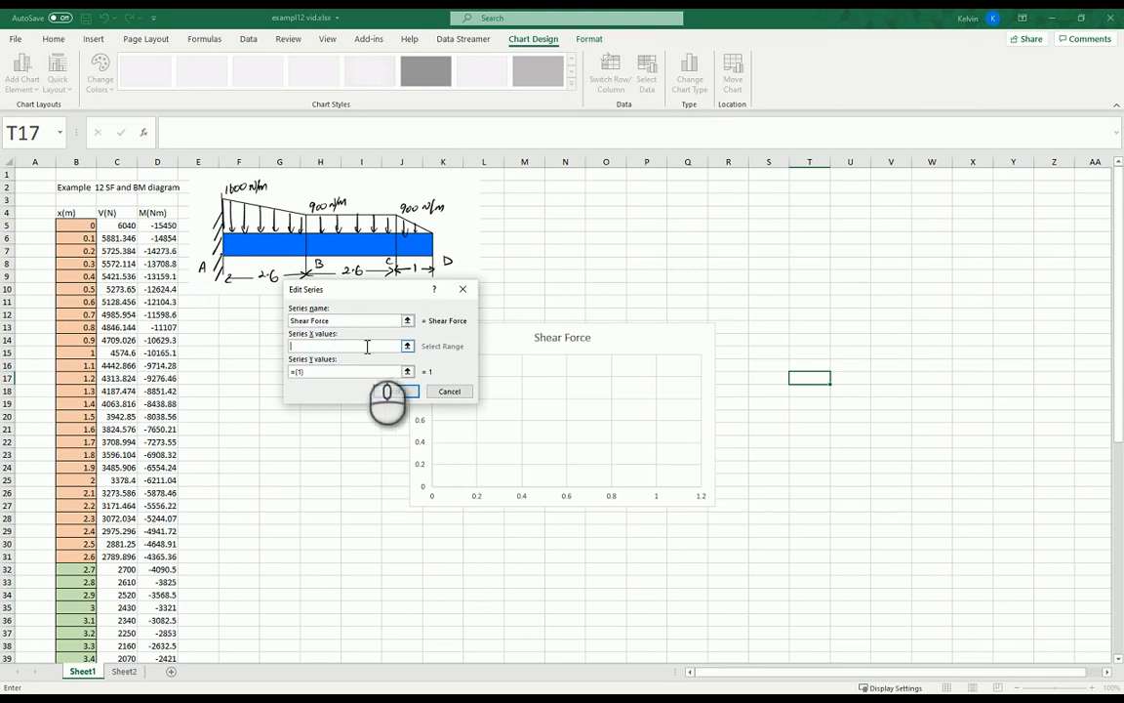
click(407, 346)
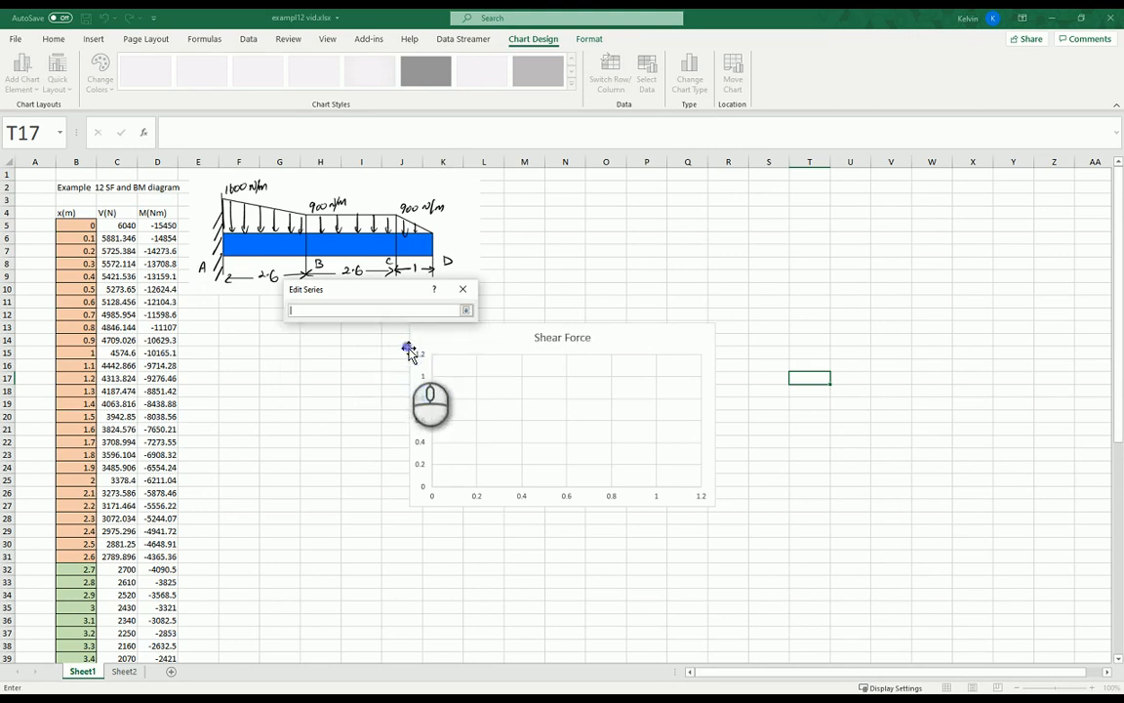
click(86, 227)
drag(105, 276, 81, 635)
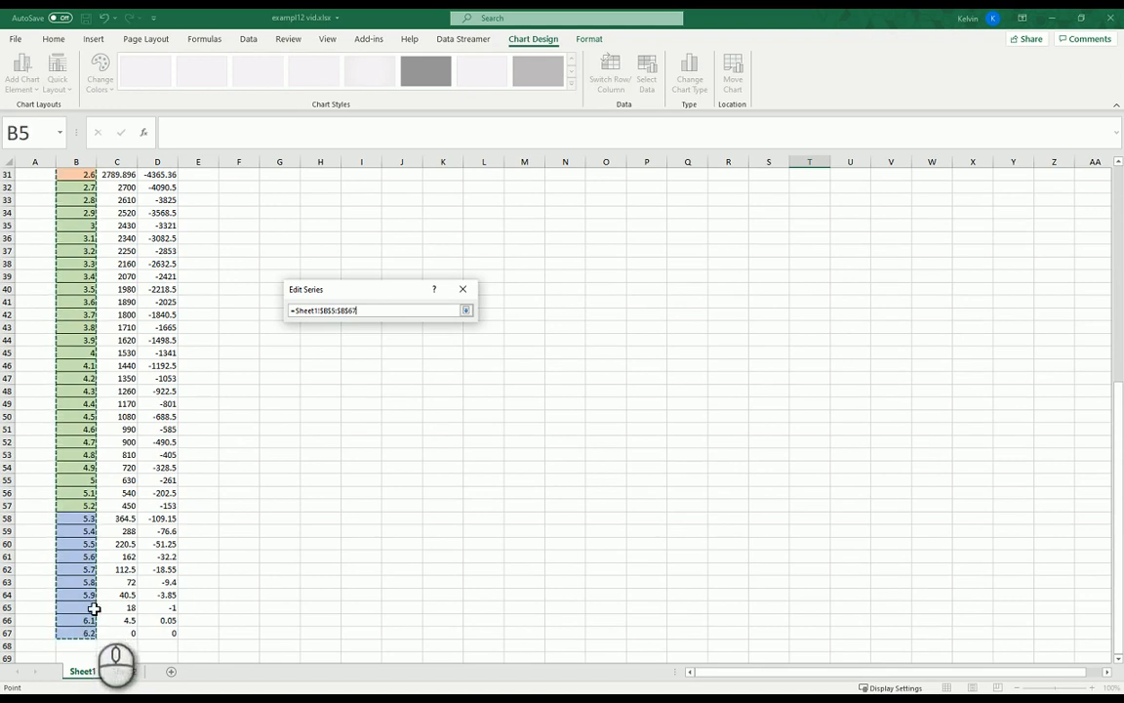
click(449, 390)
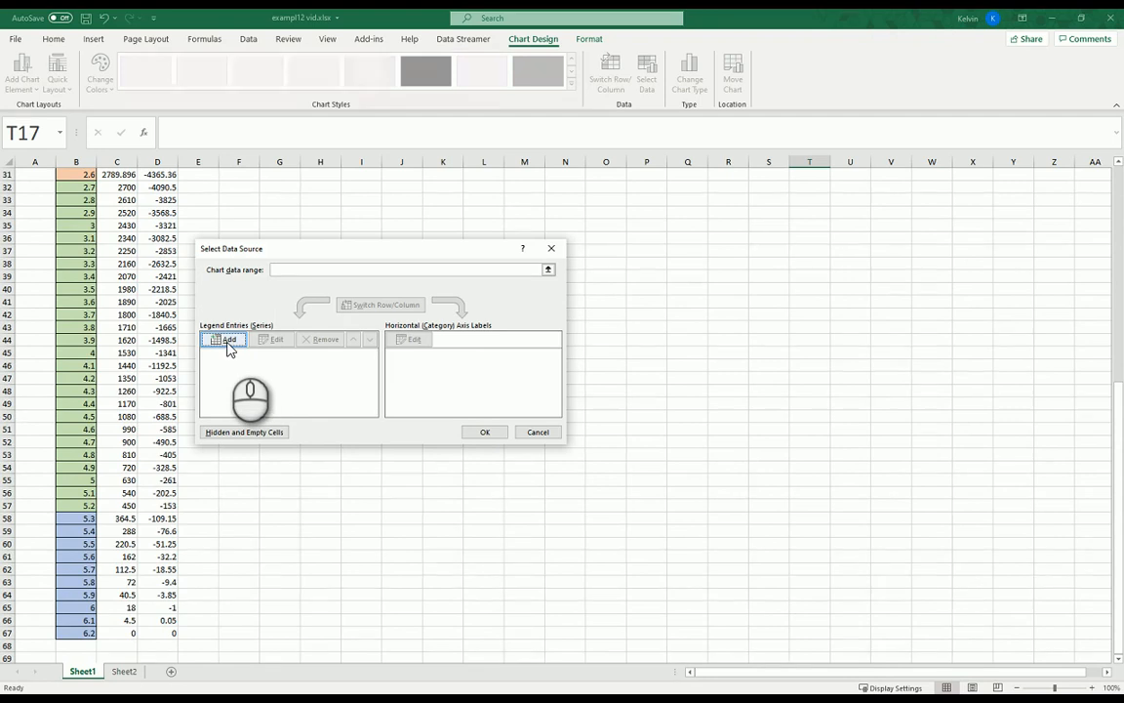
Add a data series named Shear Force with x values =Sheet1!$B$5:$B$67 to the empty chart
click(227, 342)
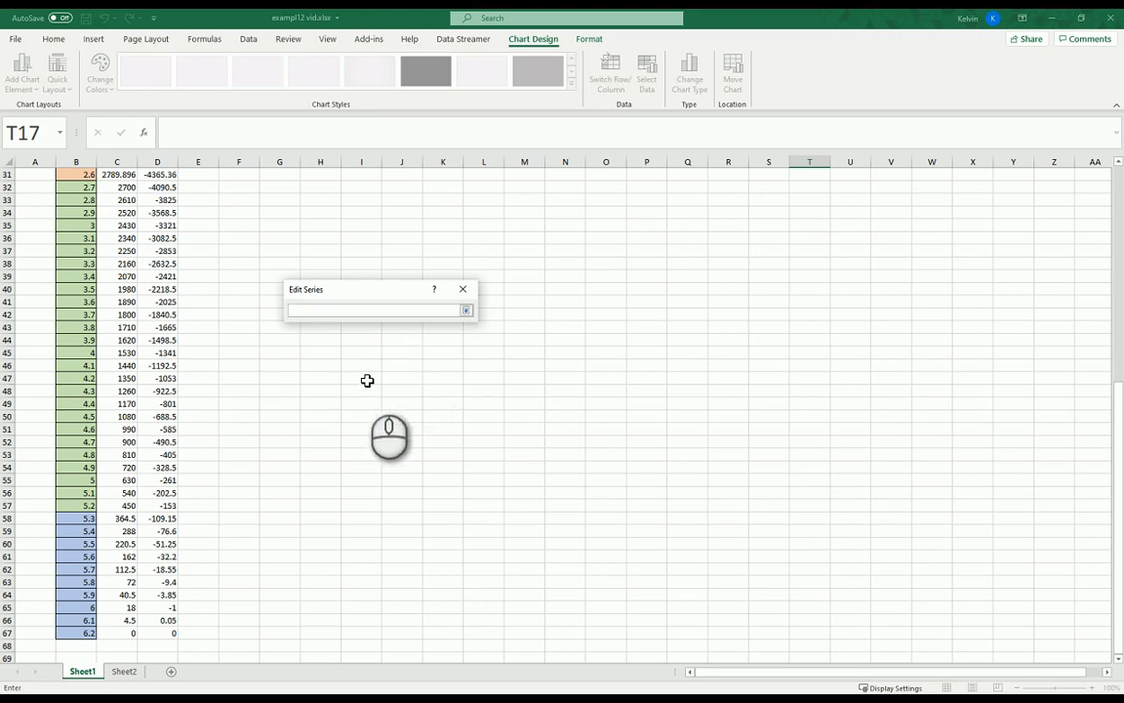
scroll(364, 382, up, 10)
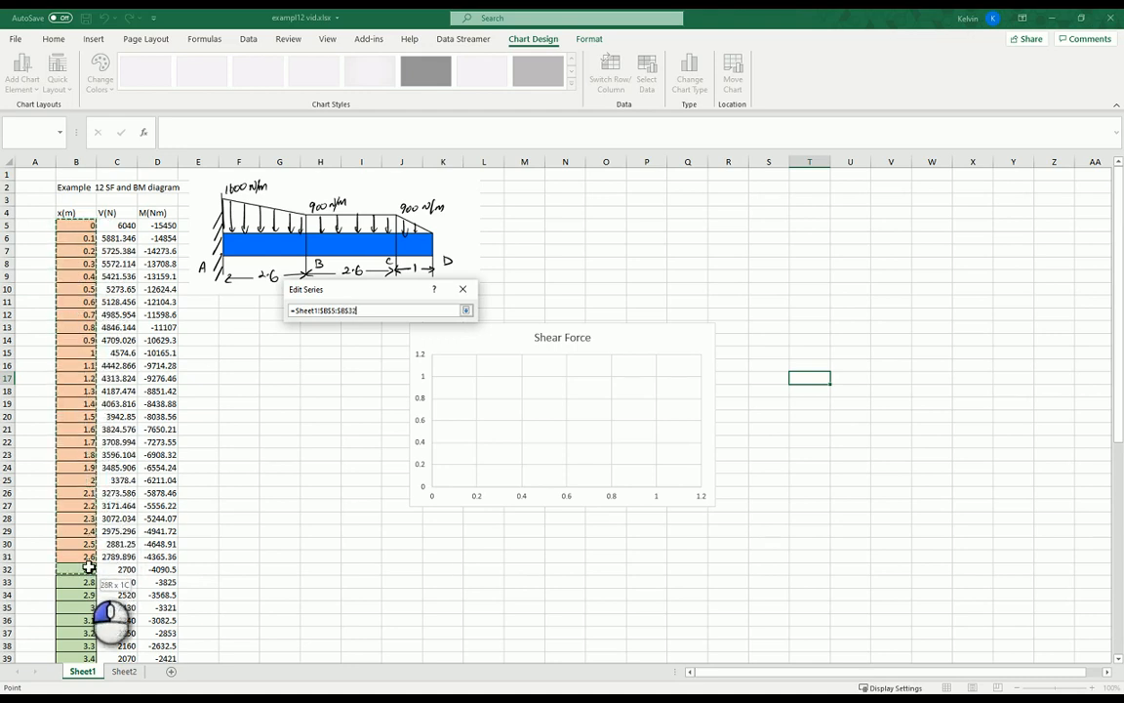
drag(92, 611, 86, 582)
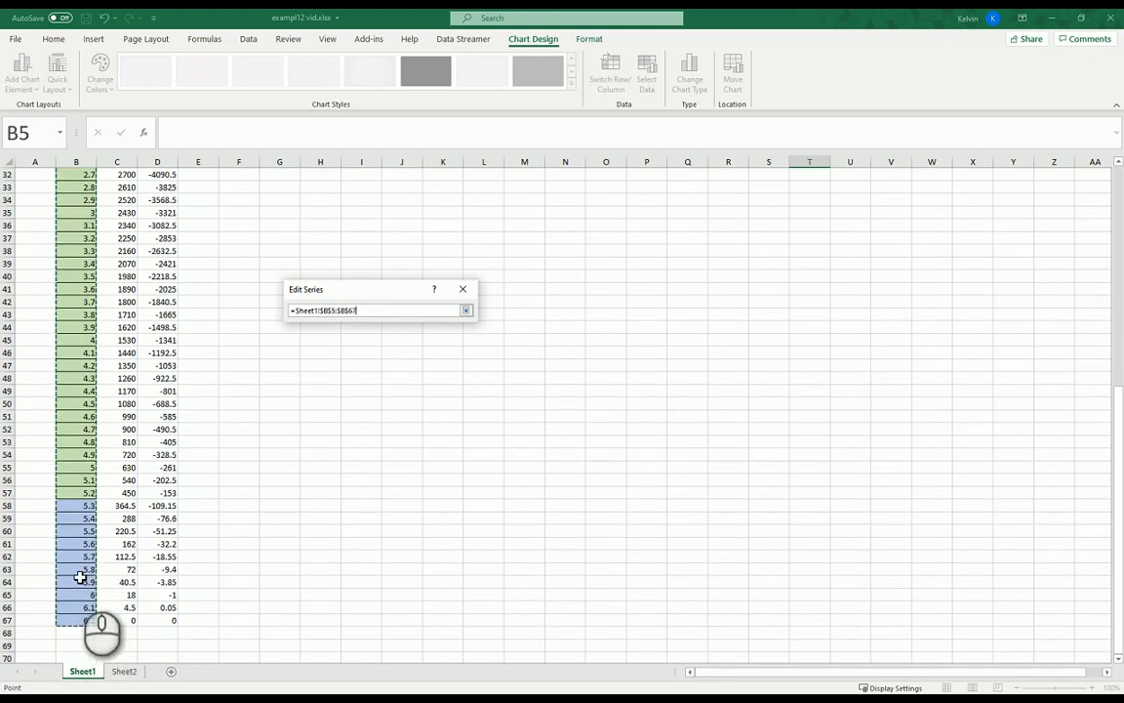
drag(81, 577, 81, 577)
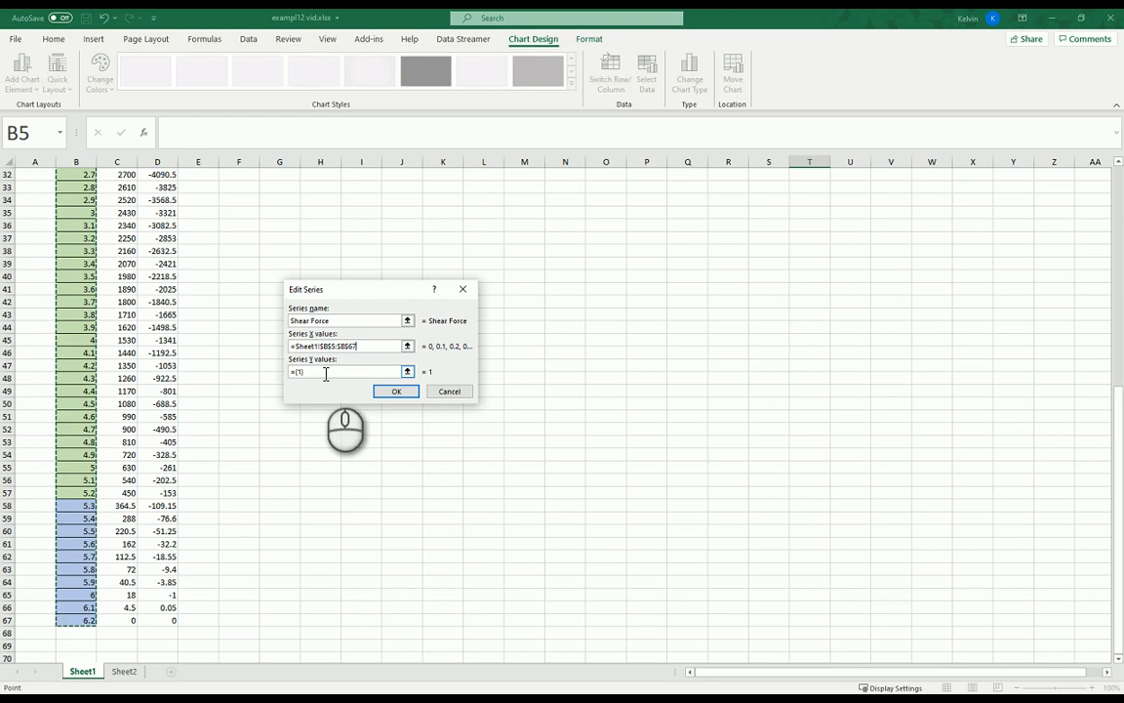
Set the Shear Force series y values to =Sheet1!$C$5:$C$67 and apply the chart data source
click(407, 372)
scroll(235, 422, up, 10)
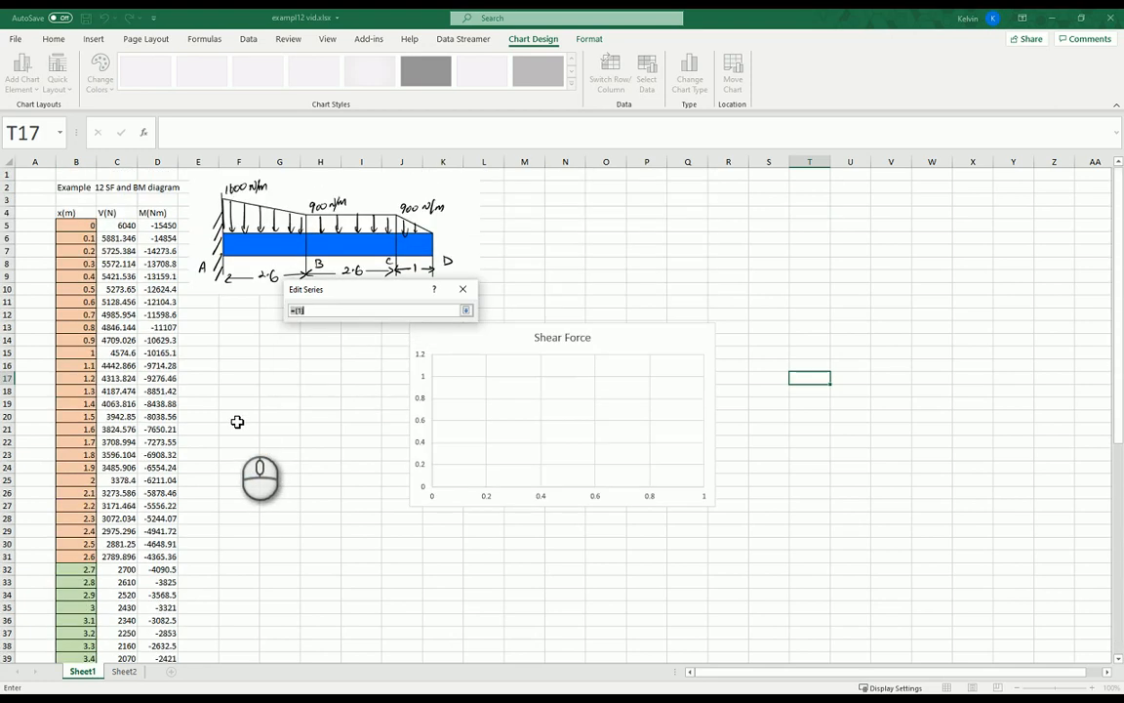
drag(121, 224, 126, 613)
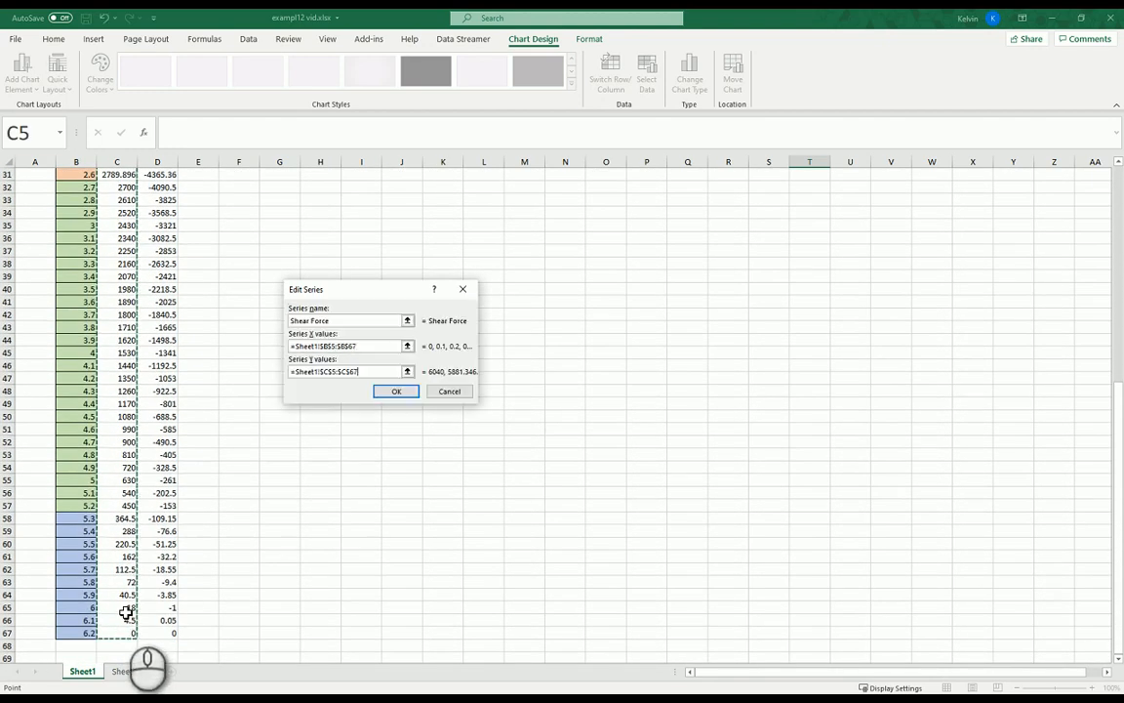
click(390, 391)
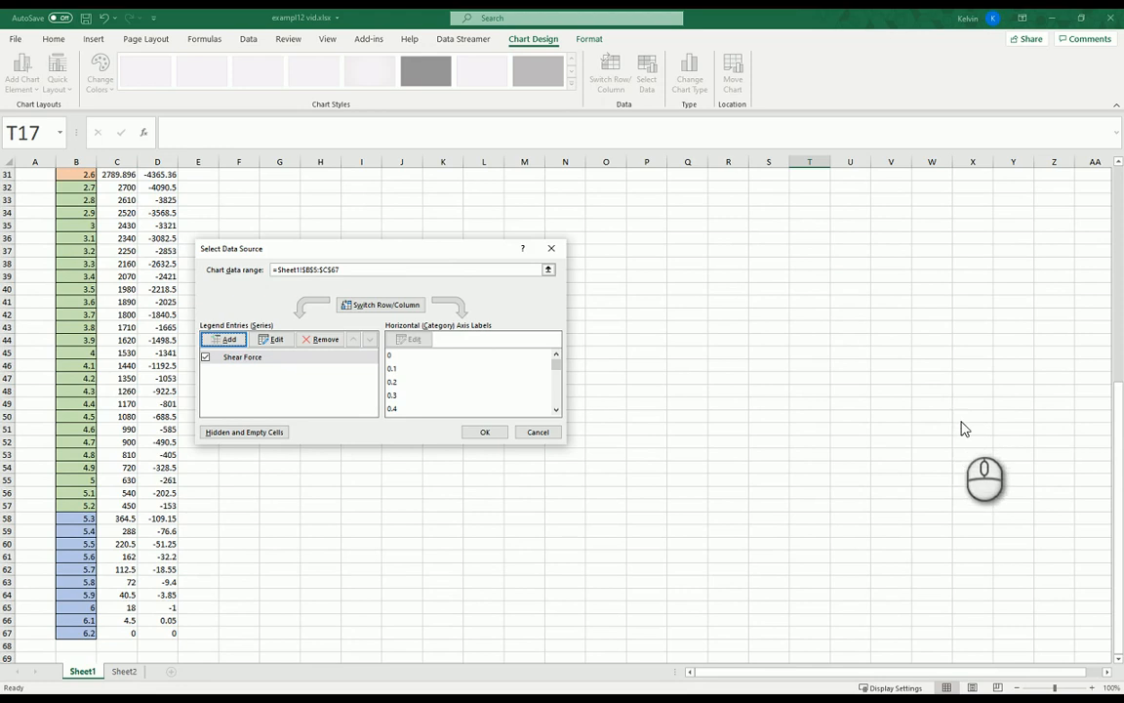
click(482, 432)
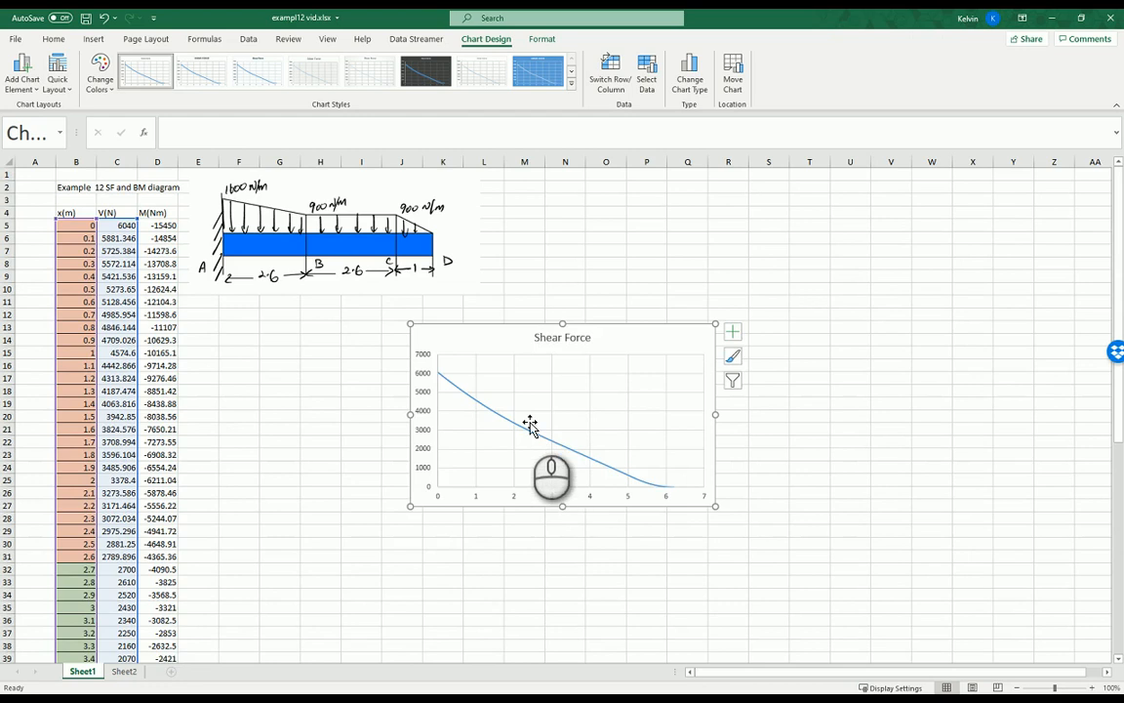
Enlarge the Shear Force chart and shift it up beside the beam loading picture
scroll(532, 422, down, 1)
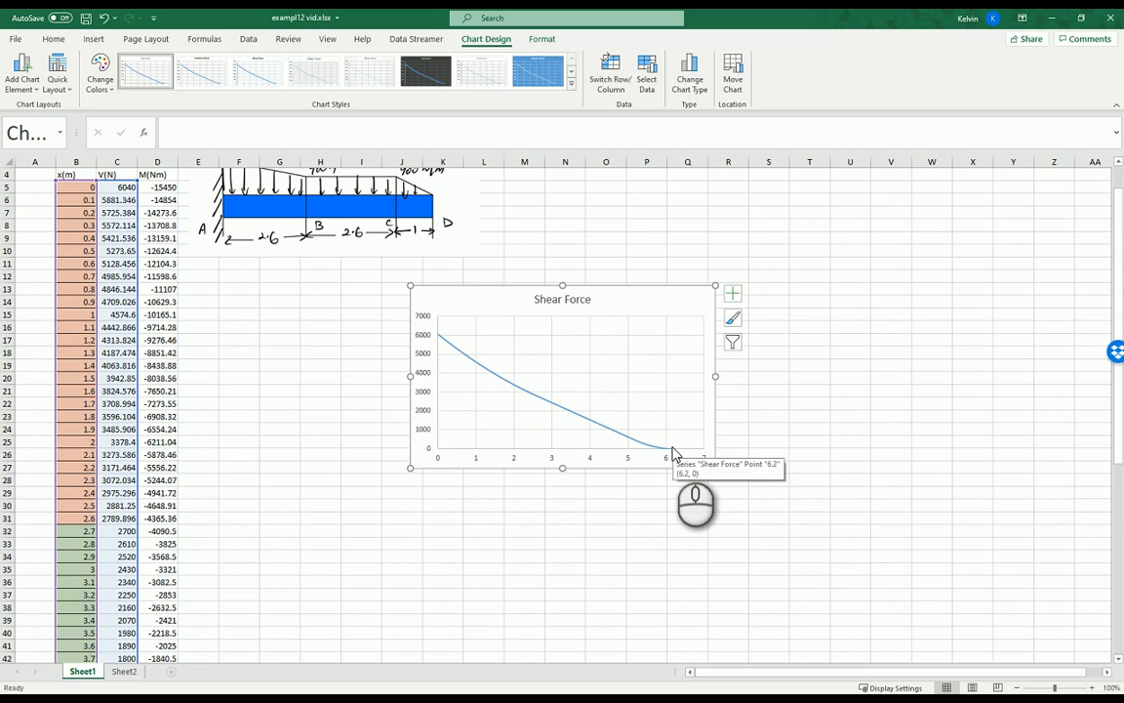
drag(716, 469, 863, 590)
scroll(683, 440, up, 1)
drag(660, 341, 743, 259)
drag(495, 507, 436, 535)
click(670, 297)
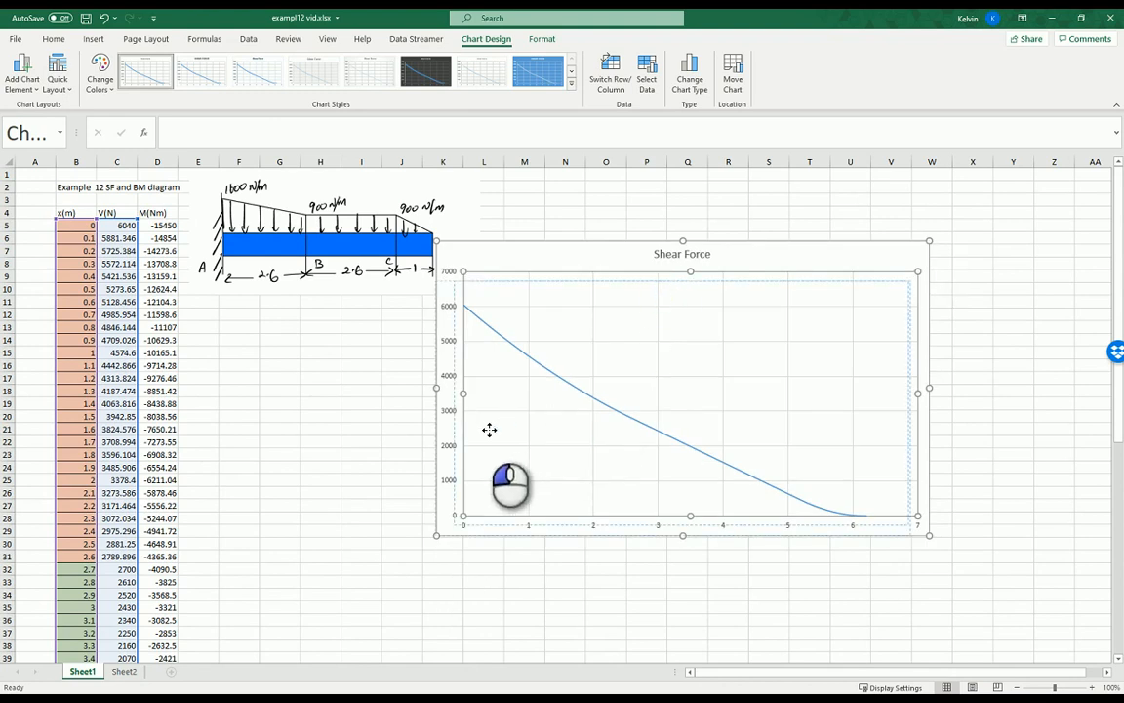
mouse_move(489, 429)
mouse_down()
mouse_move(619, 333)
mouse_move(532, 302)
mouse_up()
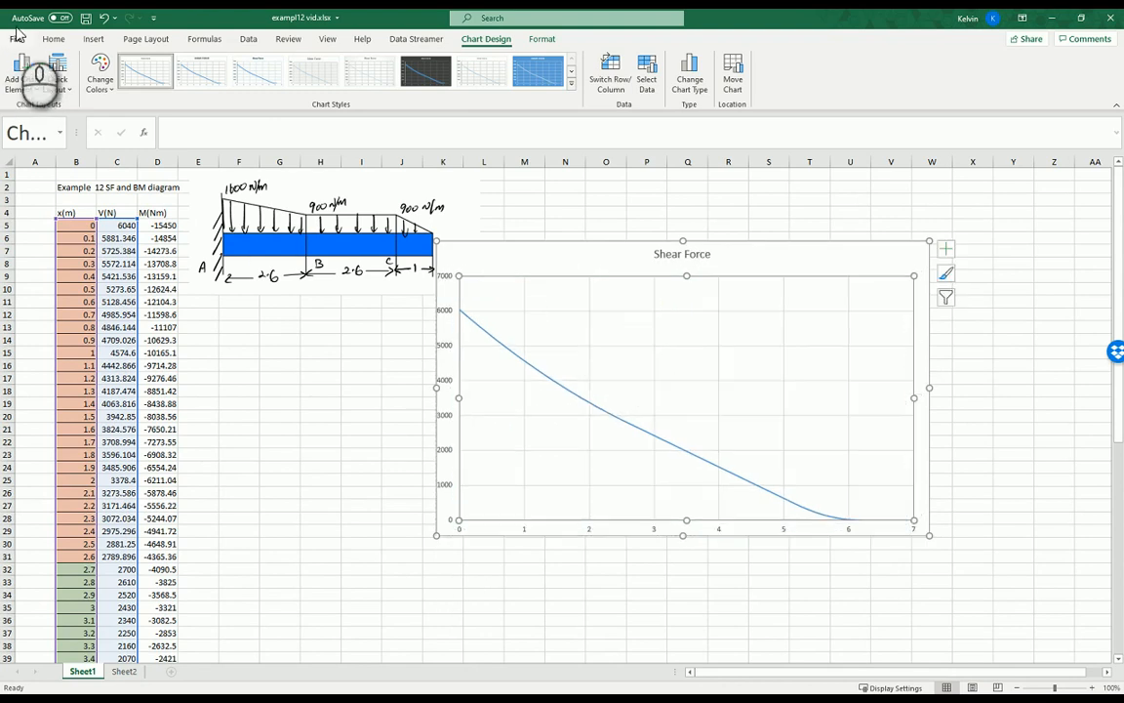
click(102, 17)
Move the beam loading picture over to columns H to O and place the Shear Force chart directly beneath it
mouse_move(579, 242)
mouse_down()
mouse_move(542, 302)
mouse_move(404, 390)
mouse_up()
drag(444, 229, 577, 236)
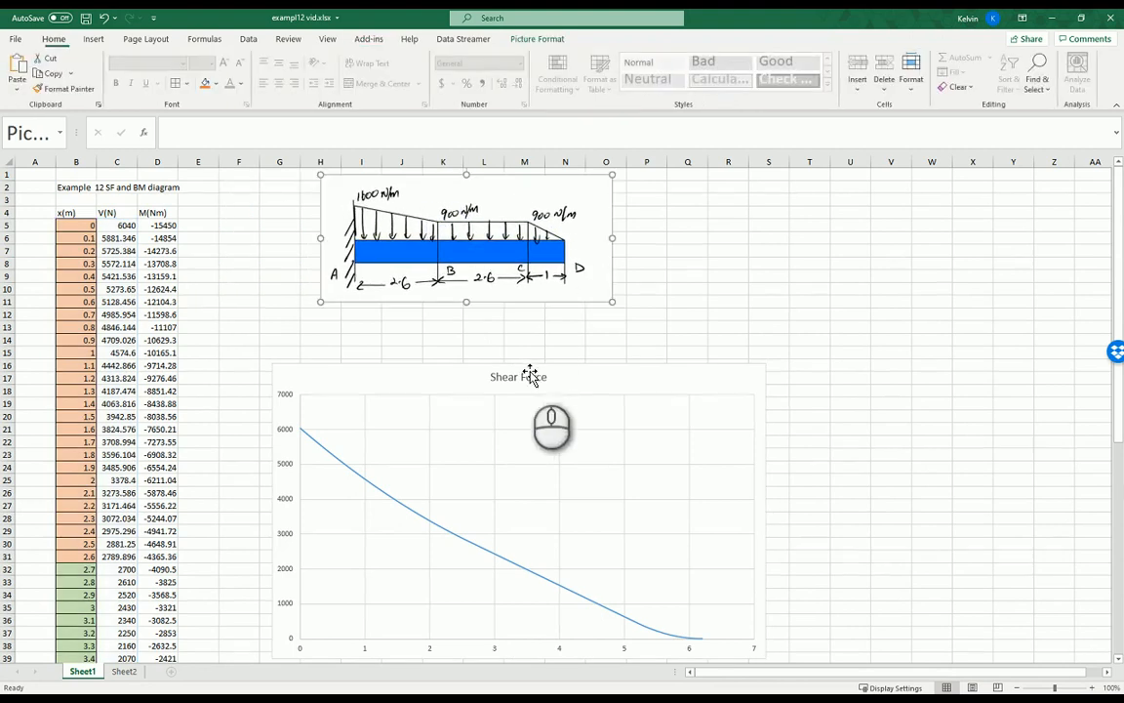
click(530, 376)
click(520, 377)
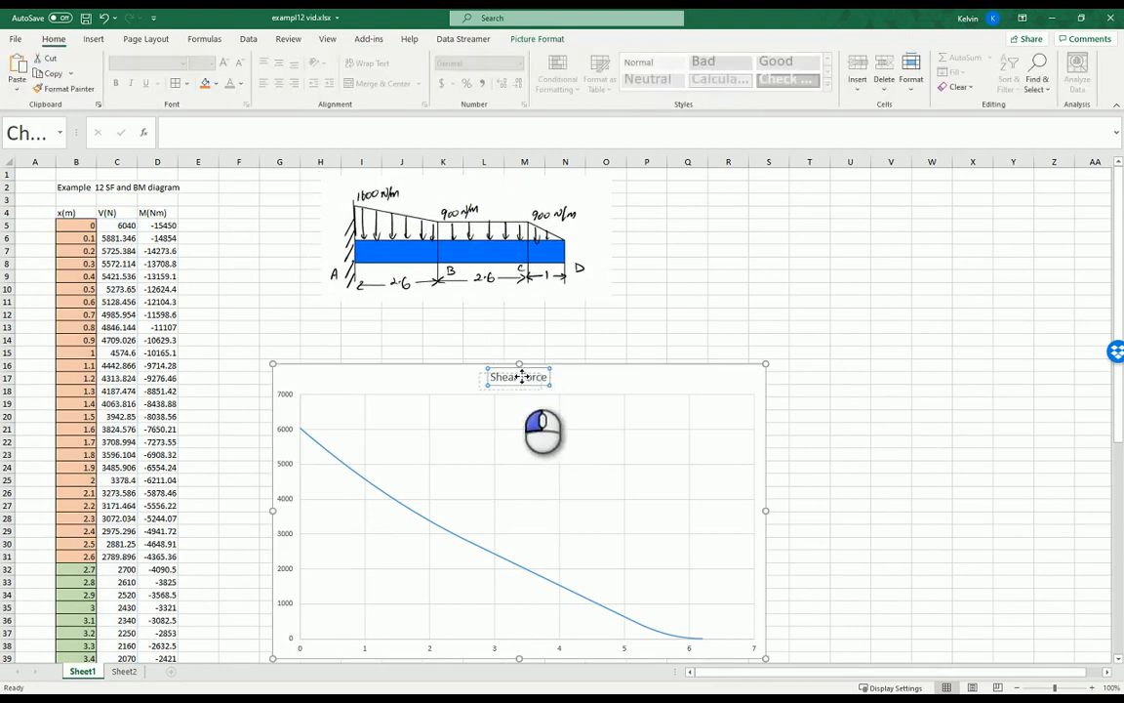
drag(576, 365, 565, 318)
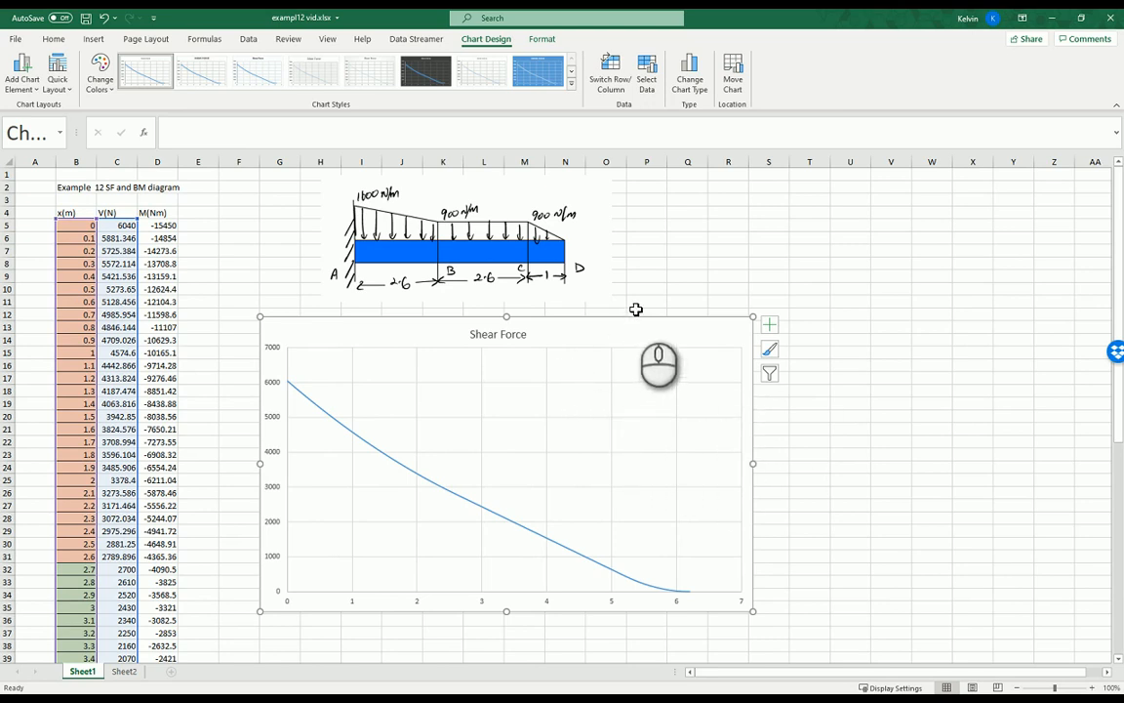
click(674, 275)
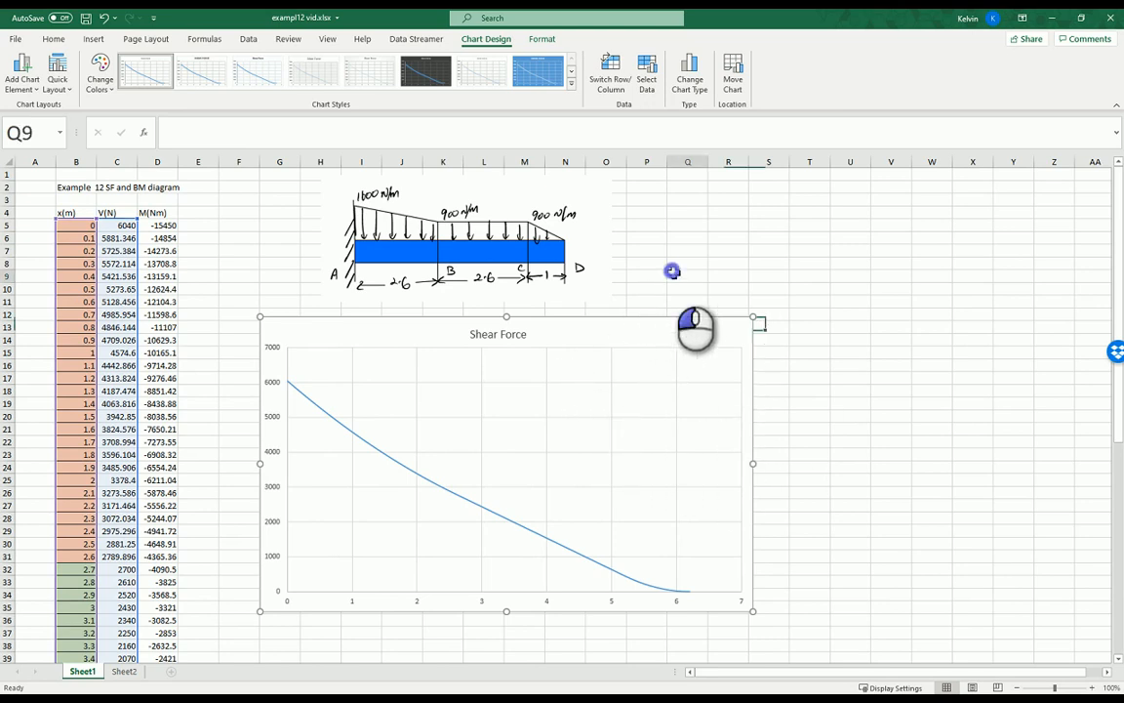
Add a second series named Bending Moment with x values =Sheet1!$B$5:$B$67 to the Shear Force chart
click(604, 334)
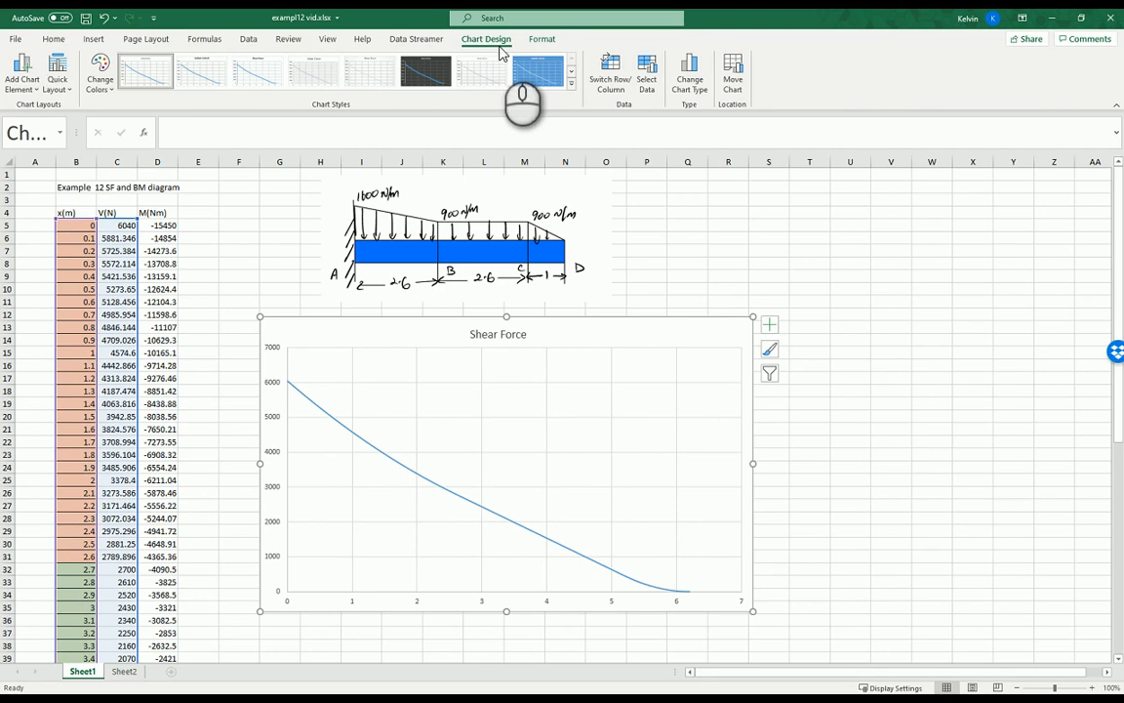
click(802, 261)
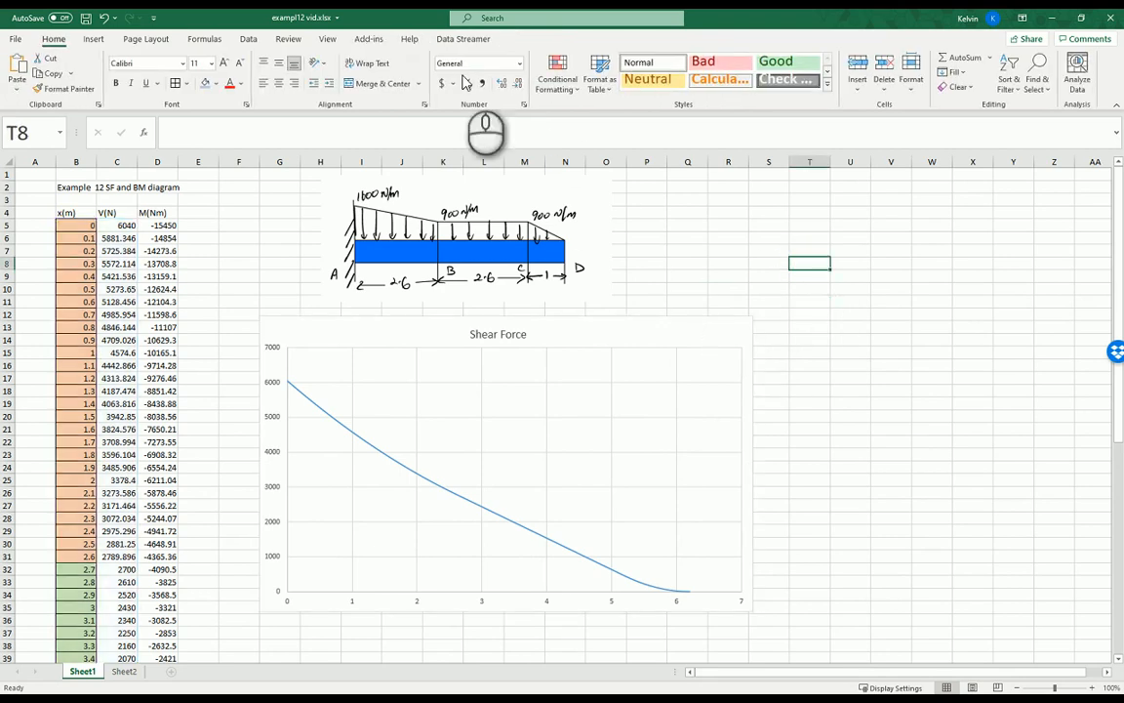
click(671, 323)
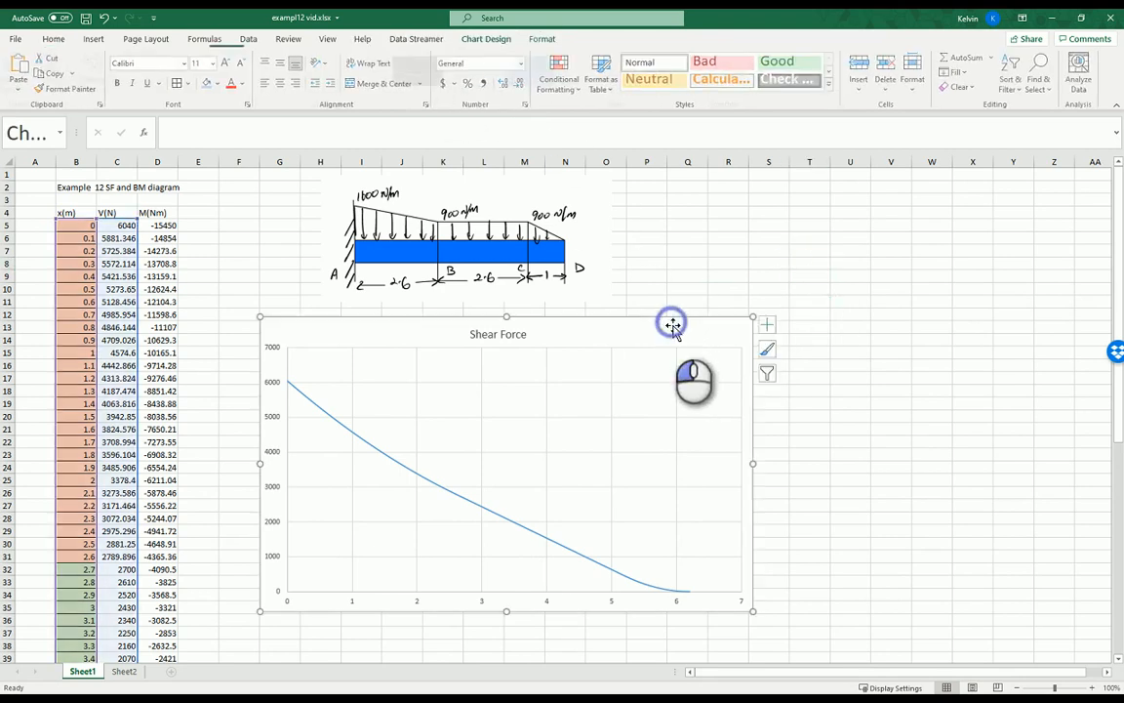
click(488, 39)
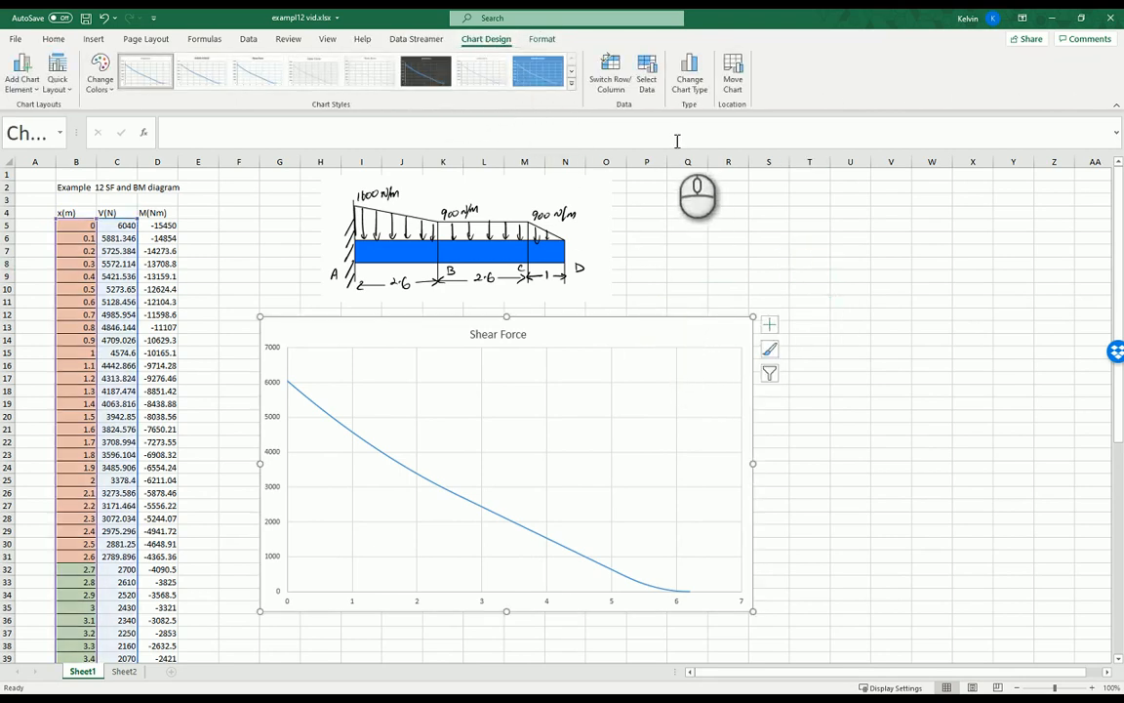
click(648, 85)
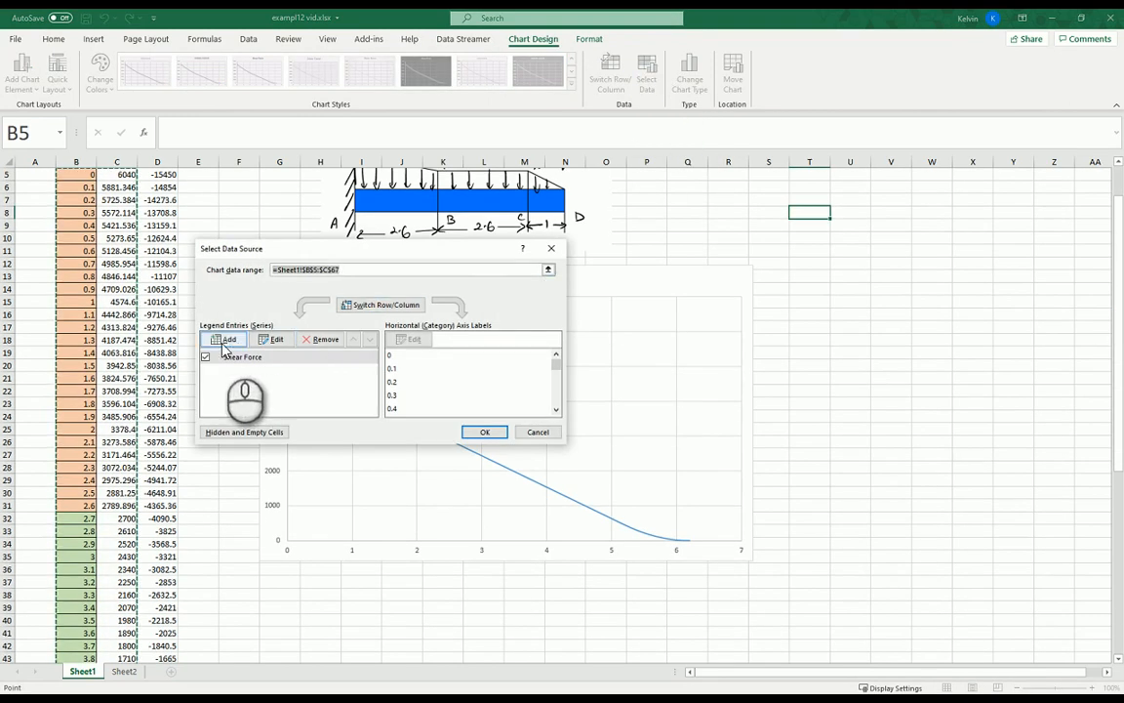
click(231, 340)
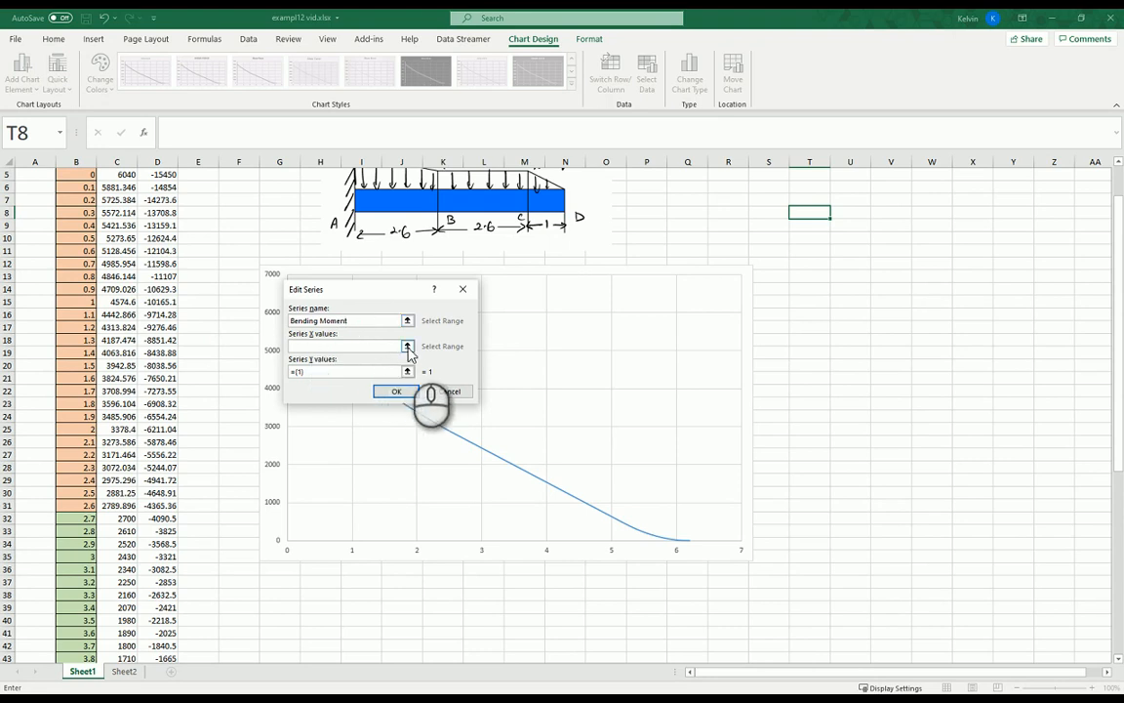
click(407, 346)
scroll(171, 410, up, 2)
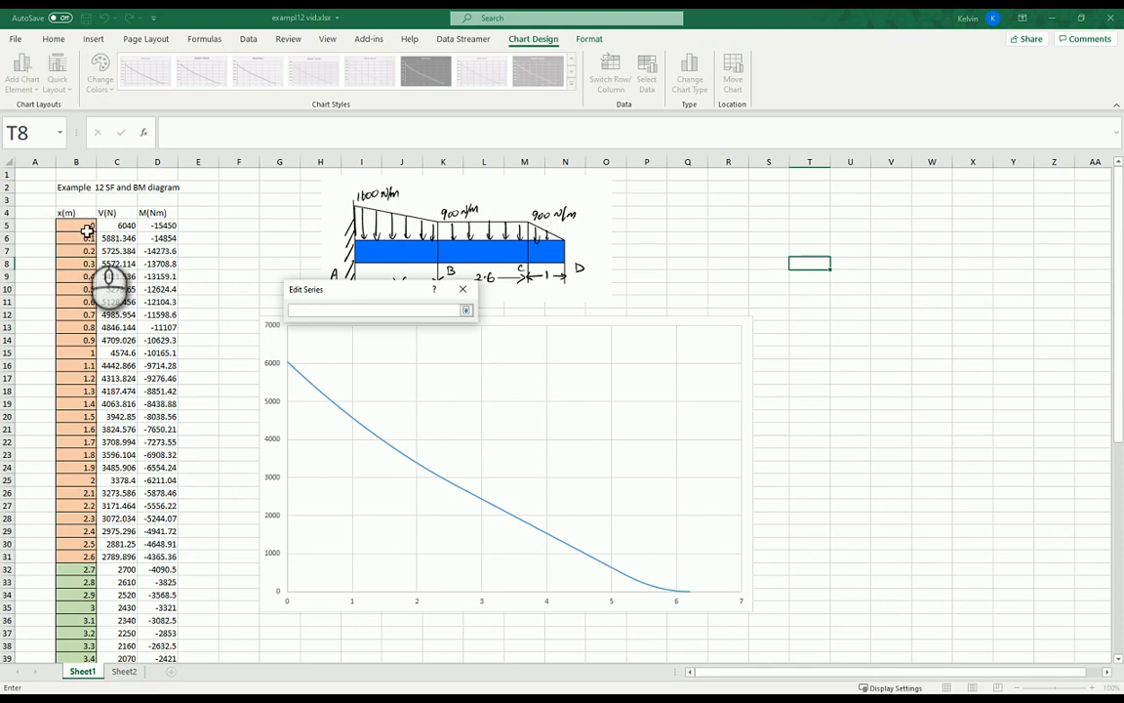
drag(88, 230, 92, 625)
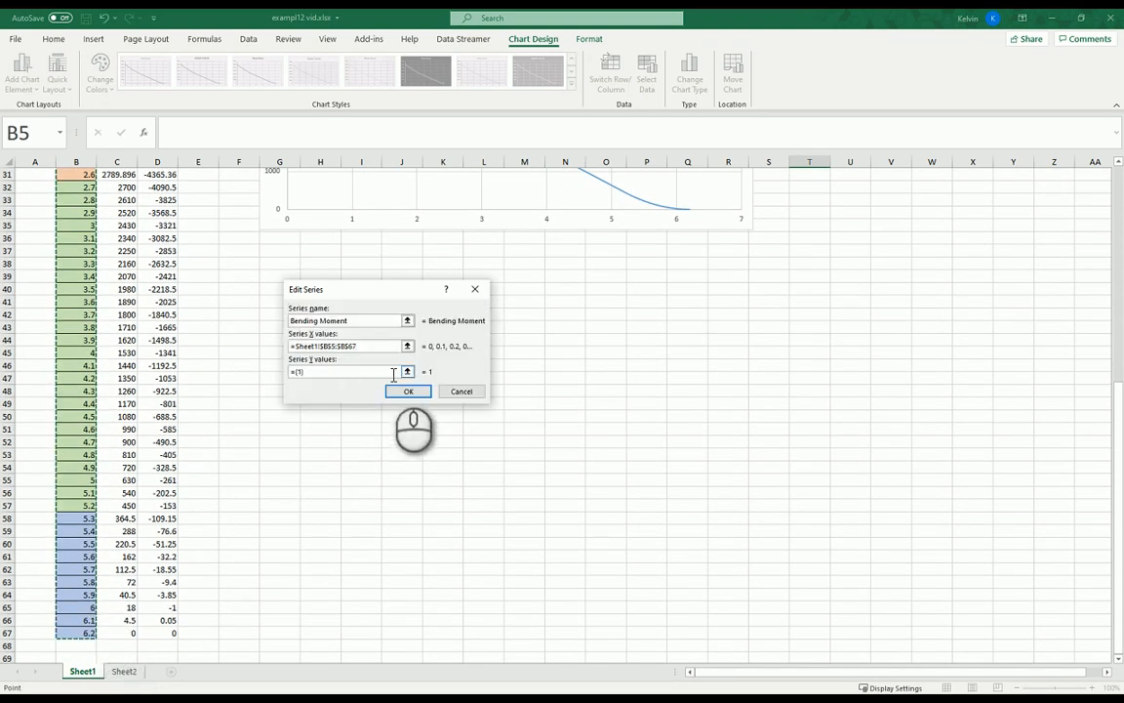
Set the Bending Moment series y values to =Sheet1!$D$5:$D$67 and apply the chart data source
click(407, 371)
scroll(260, 500, up, 10)
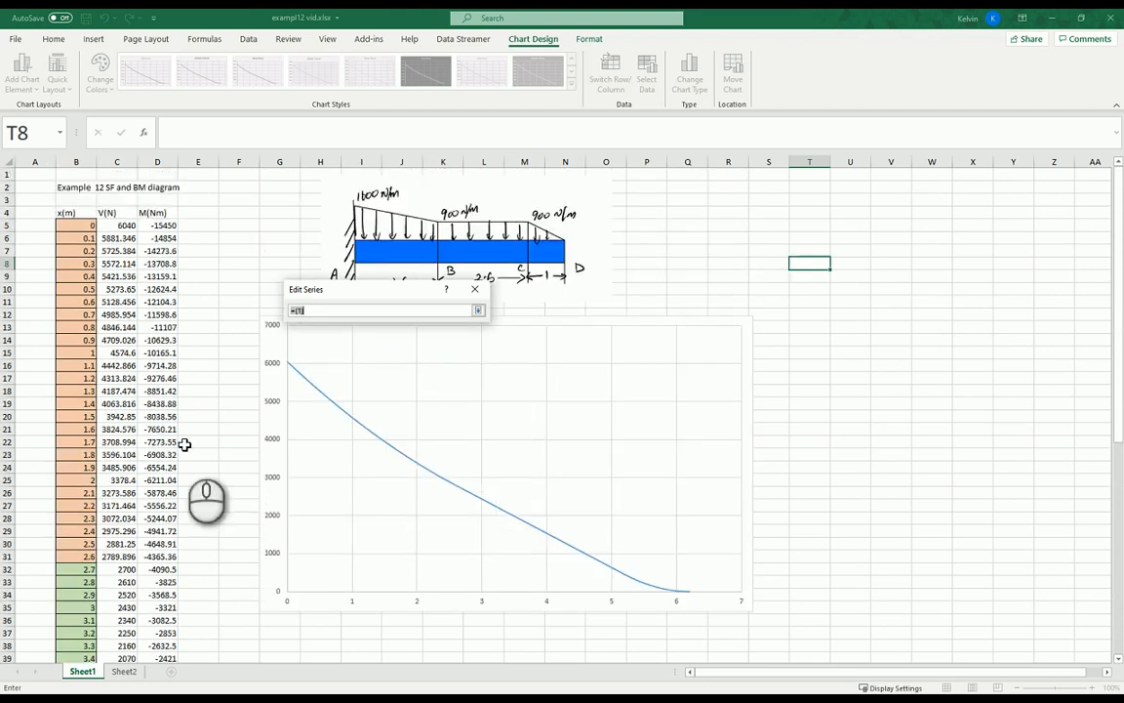
drag(166, 225, 166, 625)
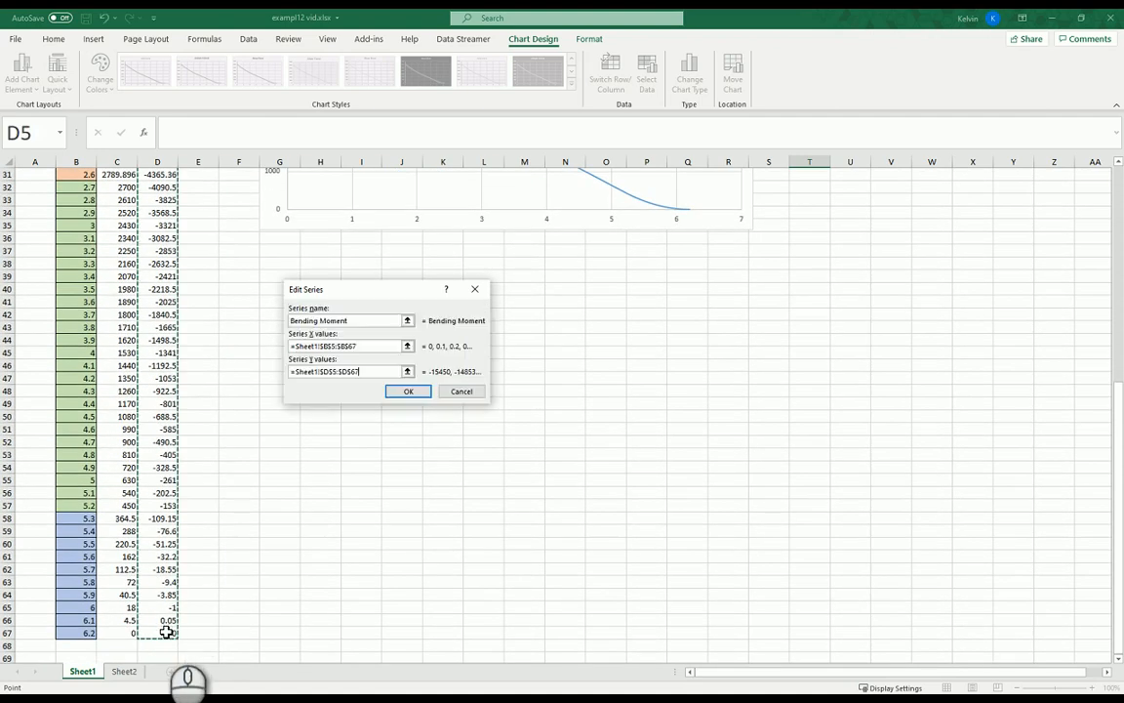
click(408, 391)
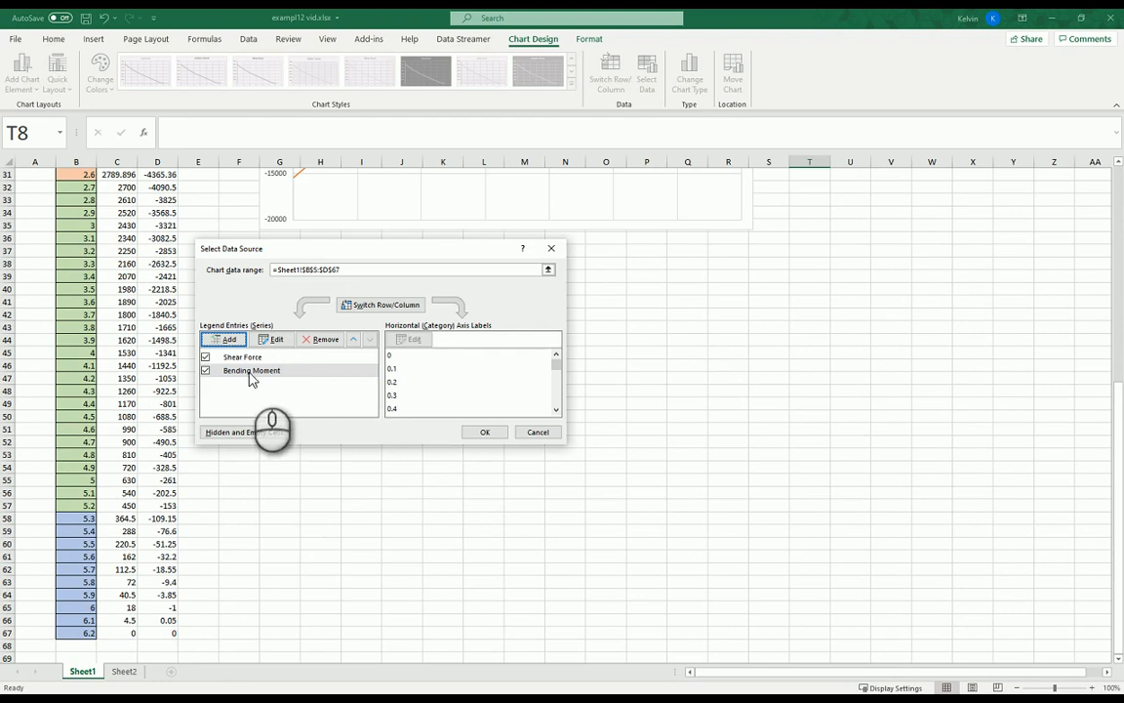
click(484, 432)
scroll(516, 490, up, 6)
scroll(516, 490, up, 4)
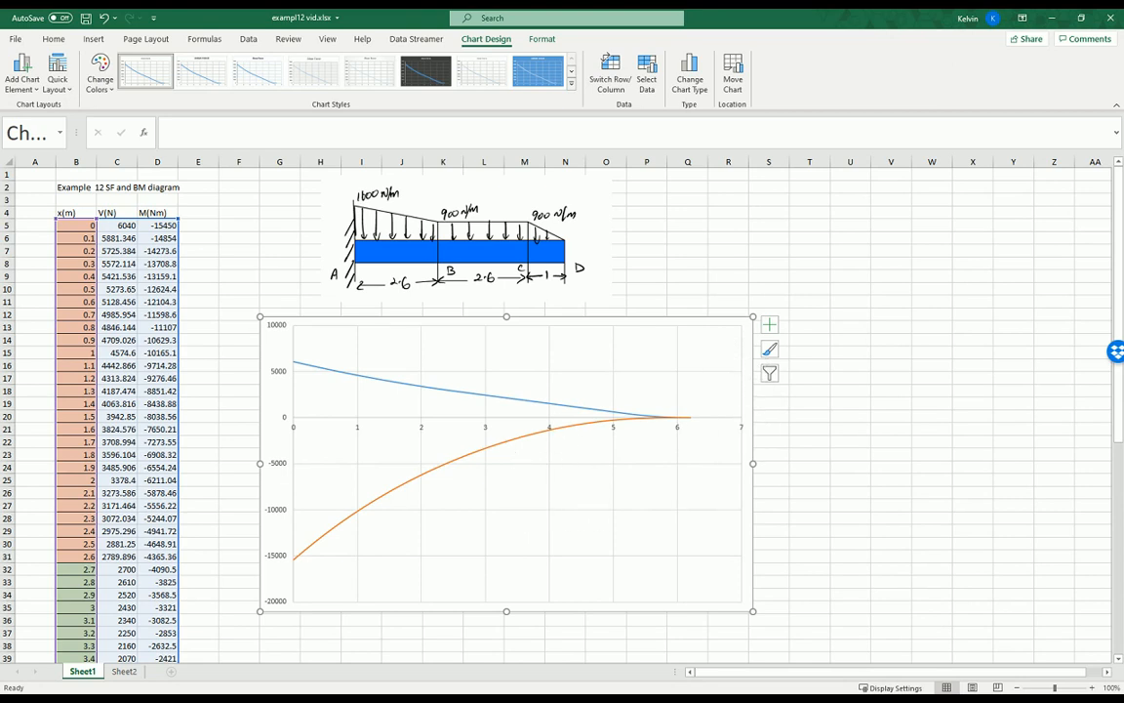
Plot the Bending Moment series on the secondary axis and close its formatting options
click(932, 454)
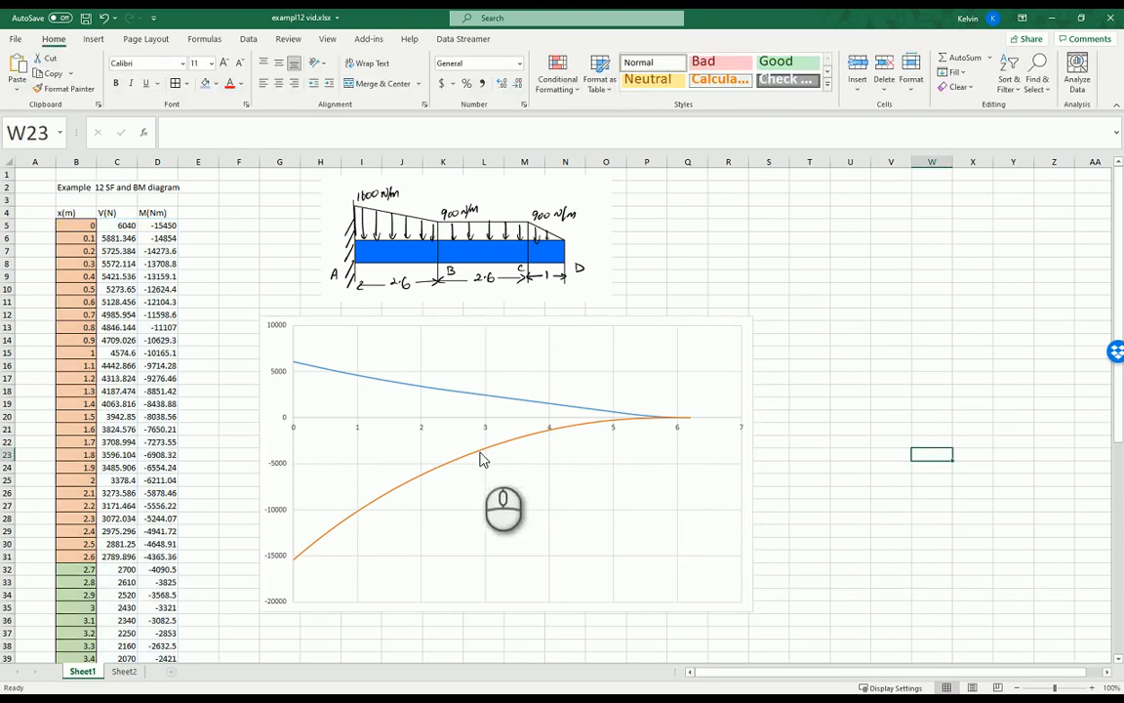
mouse_move(481, 457)
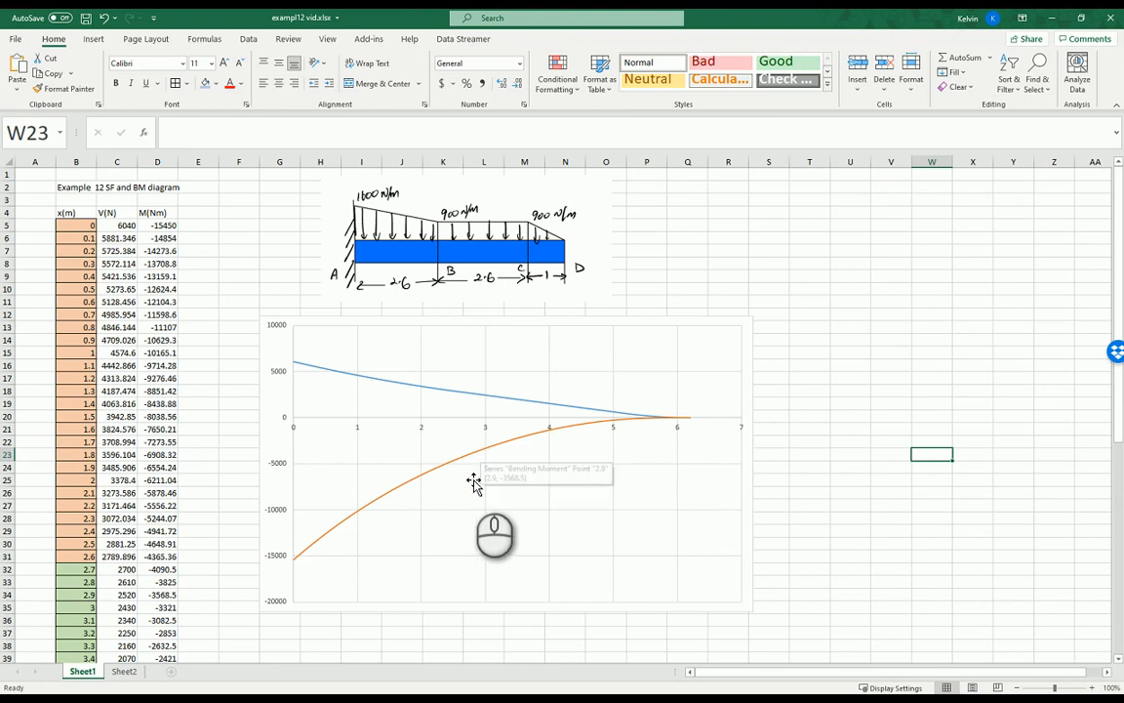
click(480, 457)
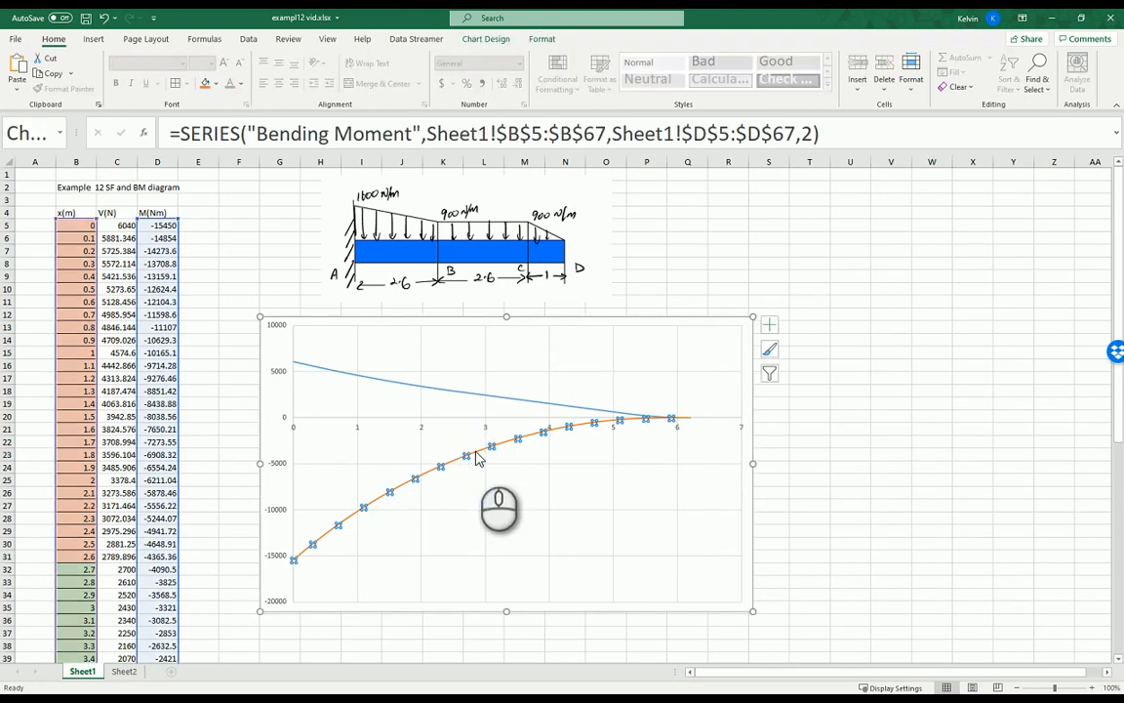
right_click(480, 458)
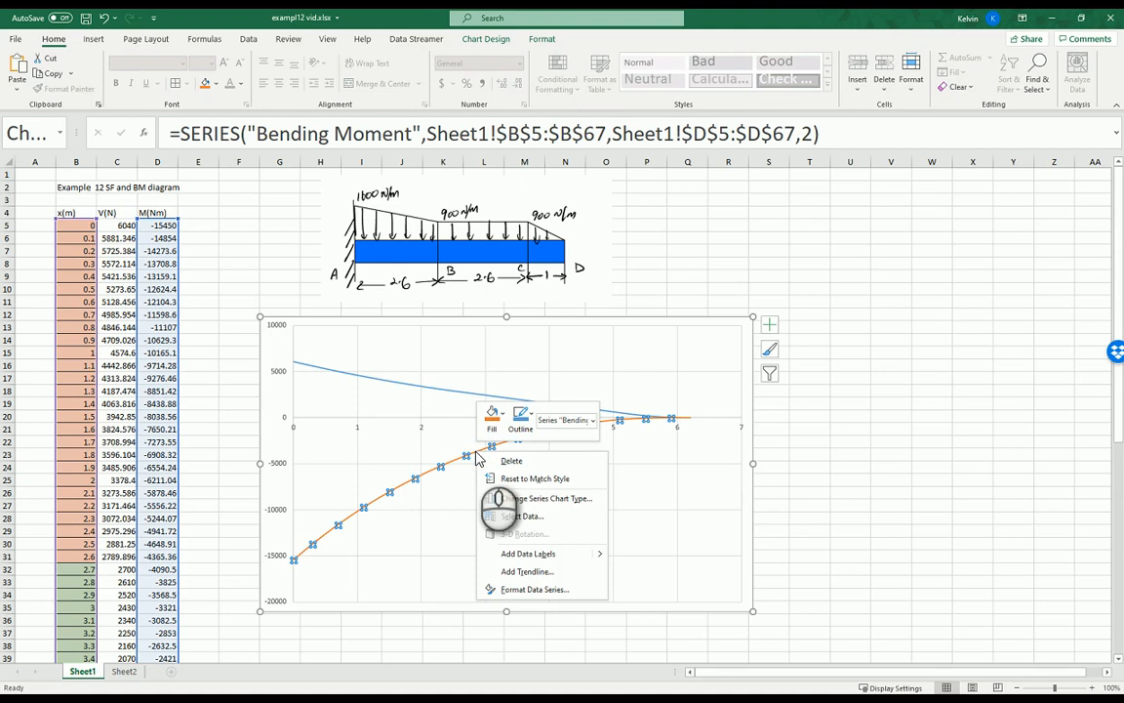
click(537, 590)
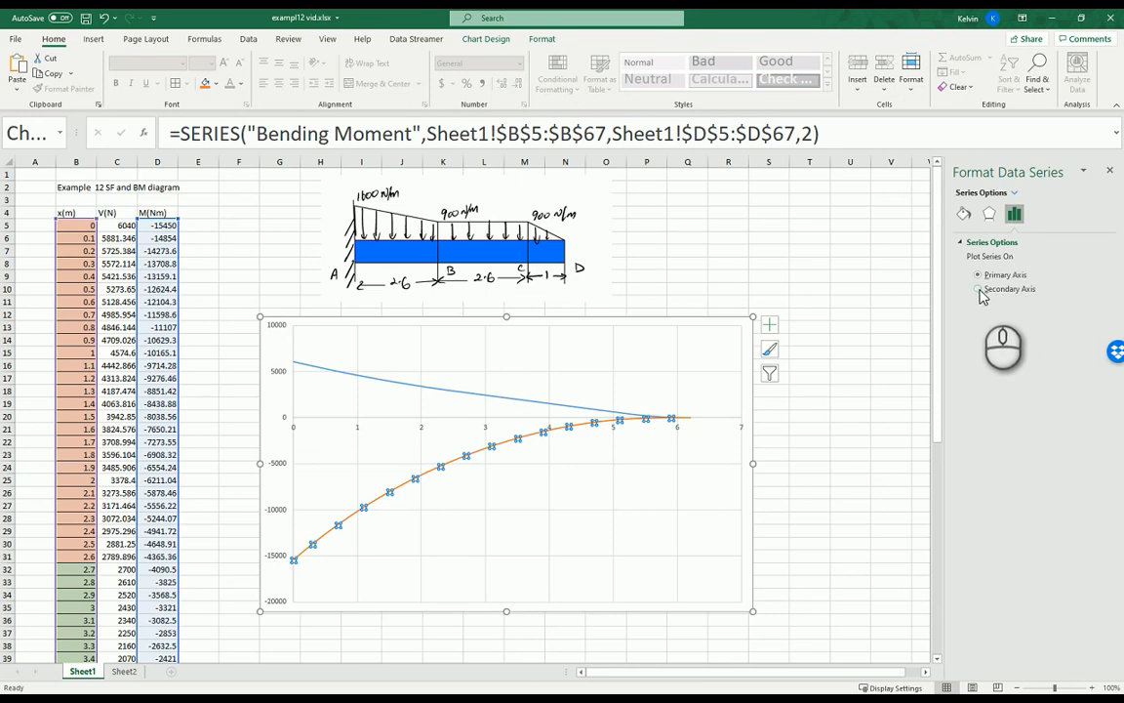
click(978, 290)
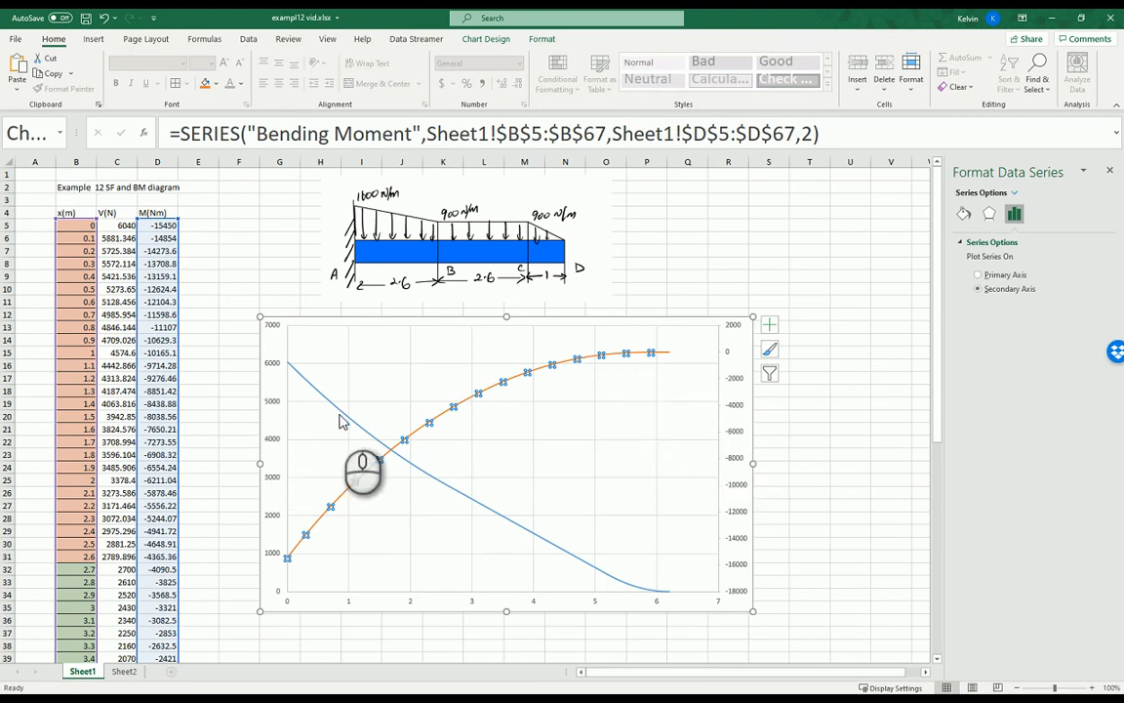
click(1111, 172)
click(841, 414)
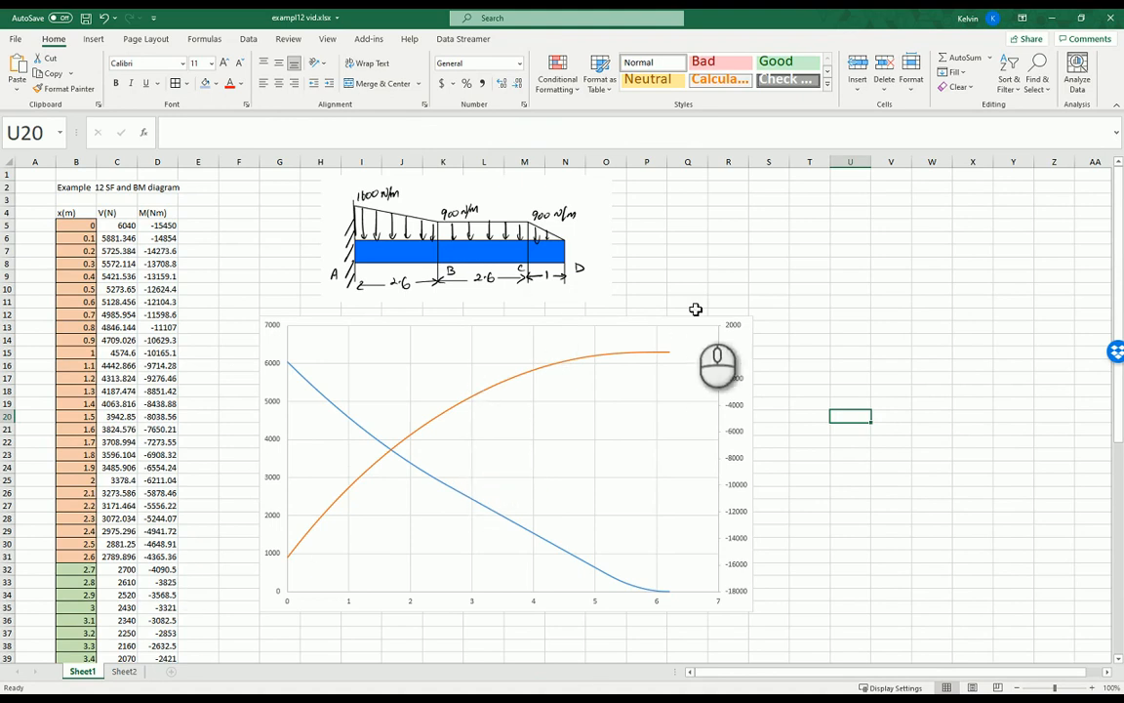
Add a title above the shear force and bending moment chart reading SF and BM Diagram Ex.12
click(683, 351)
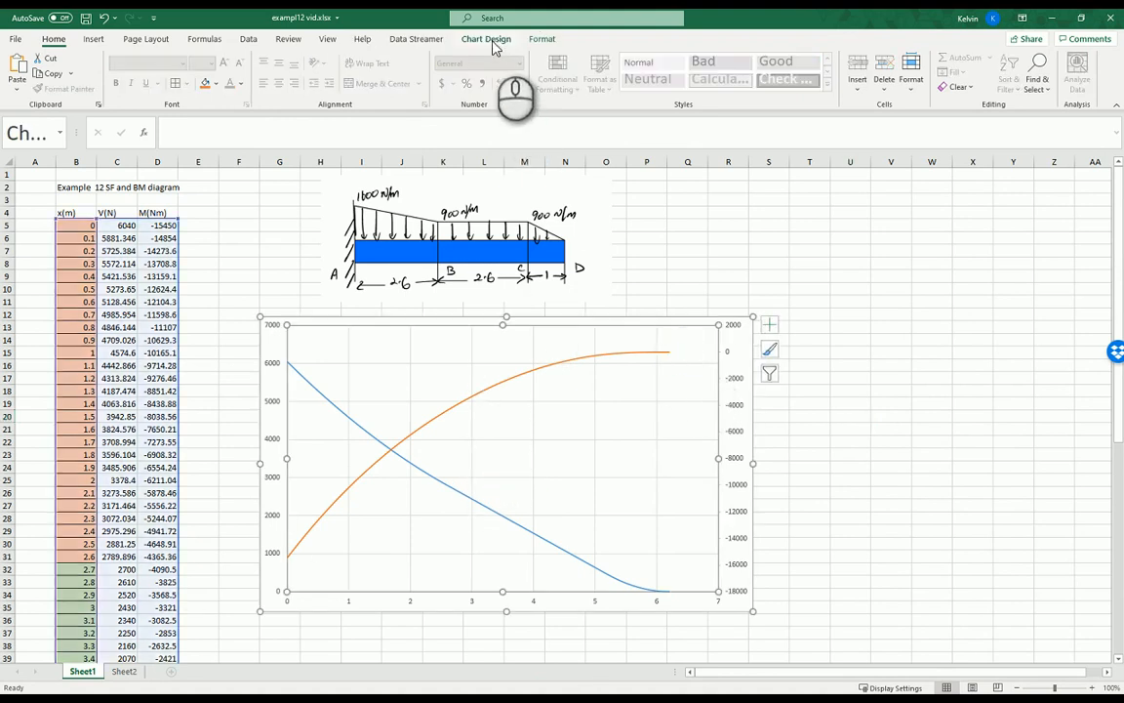
click(493, 41)
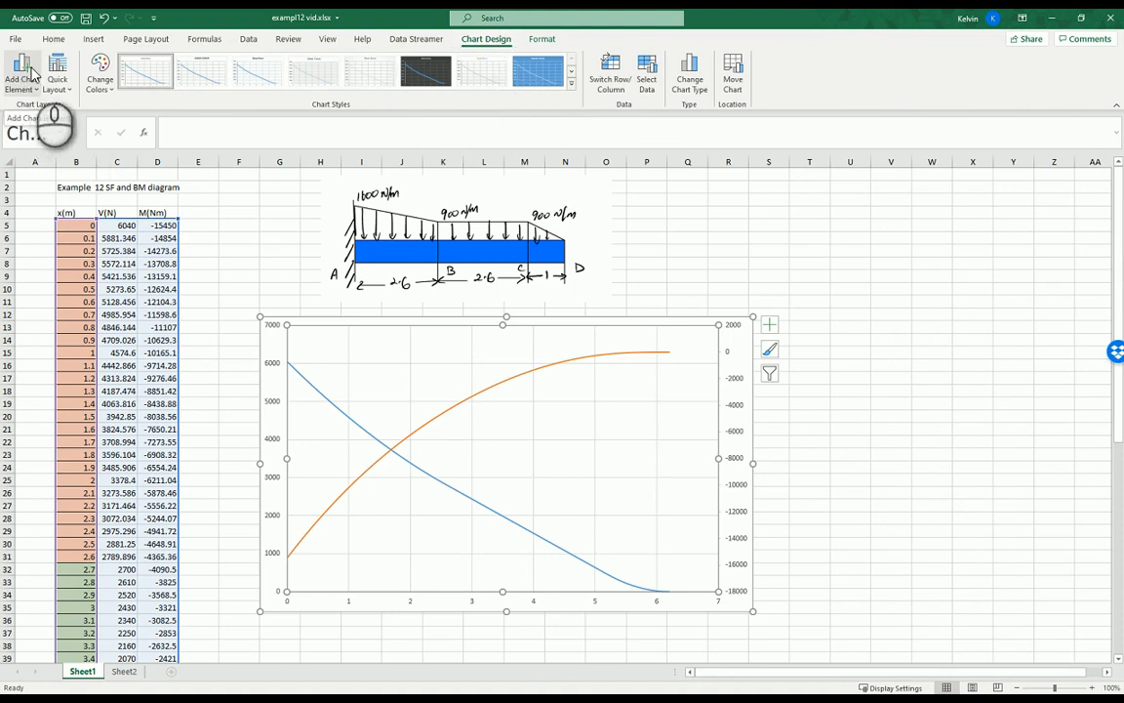
click(31, 86)
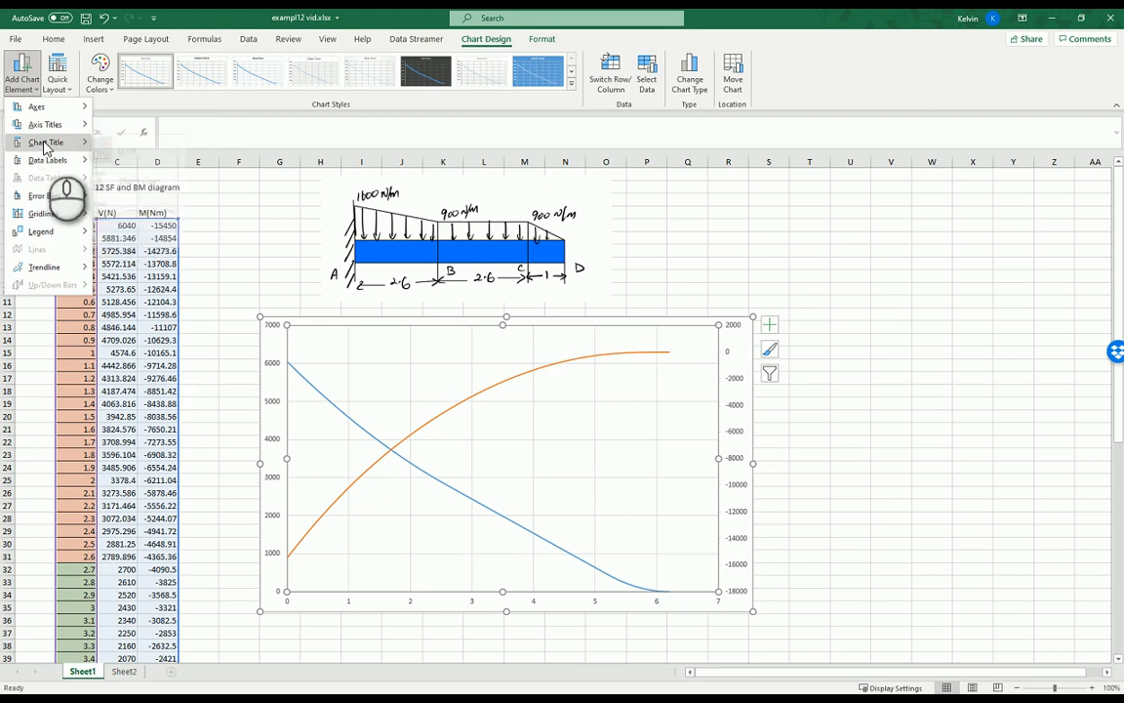
mouse_move(59, 142)
click(148, 183)
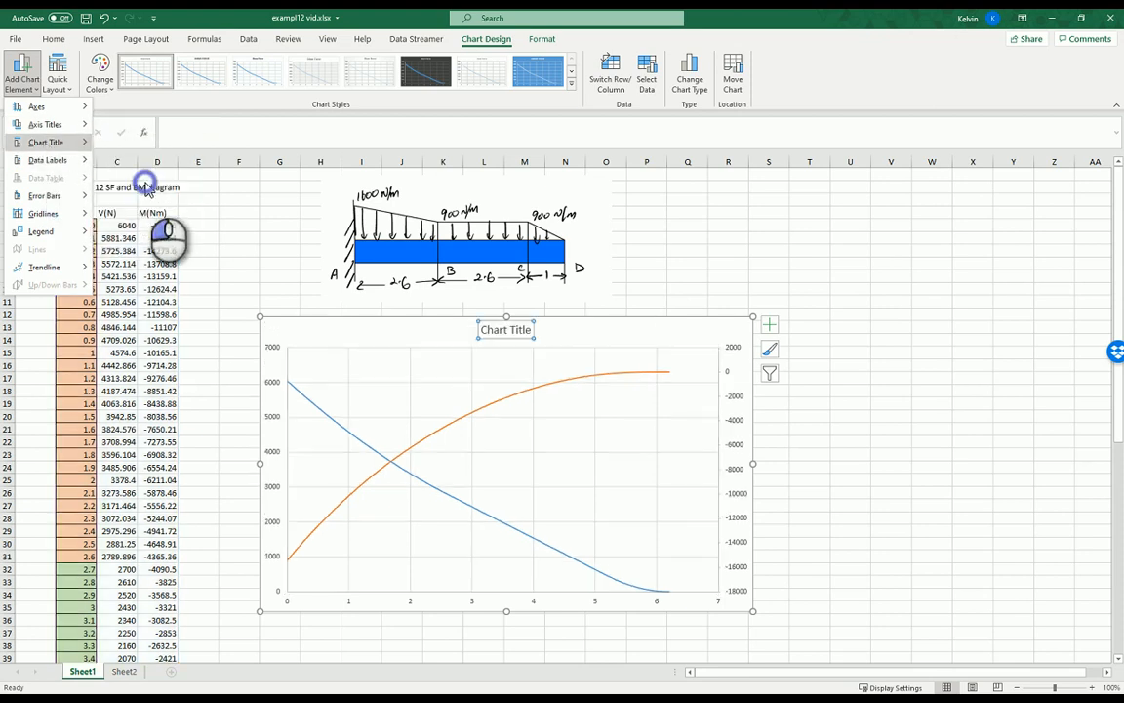
click(518, 329)
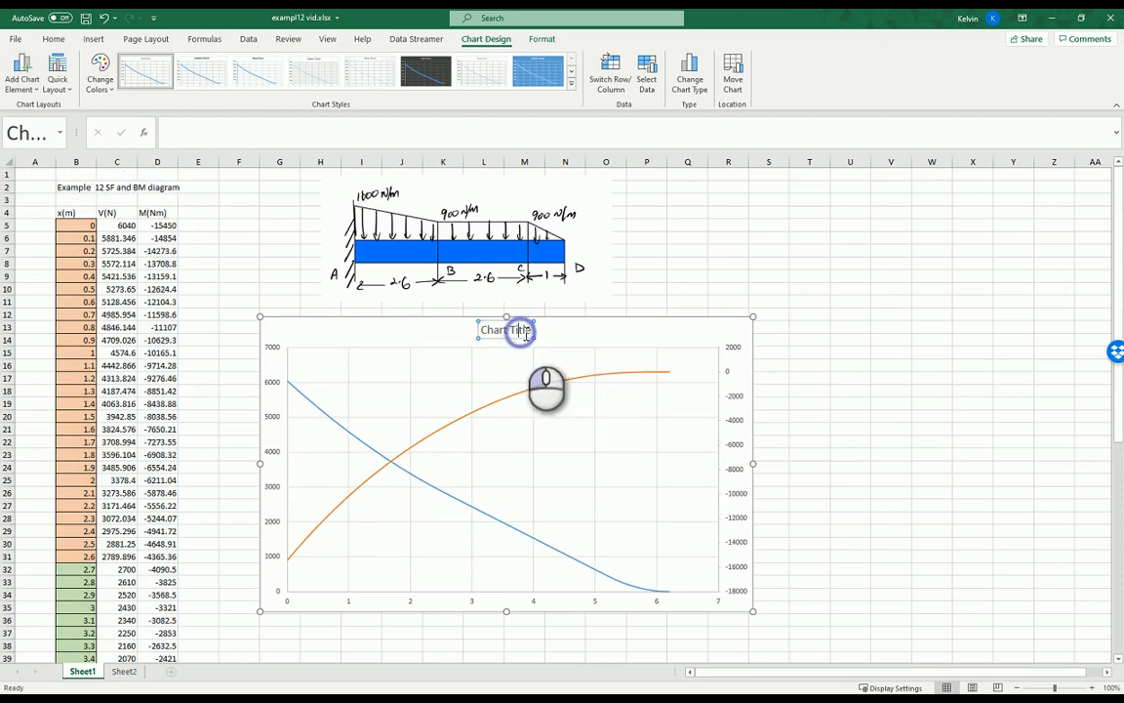
drag(534, 329, 481, 329)
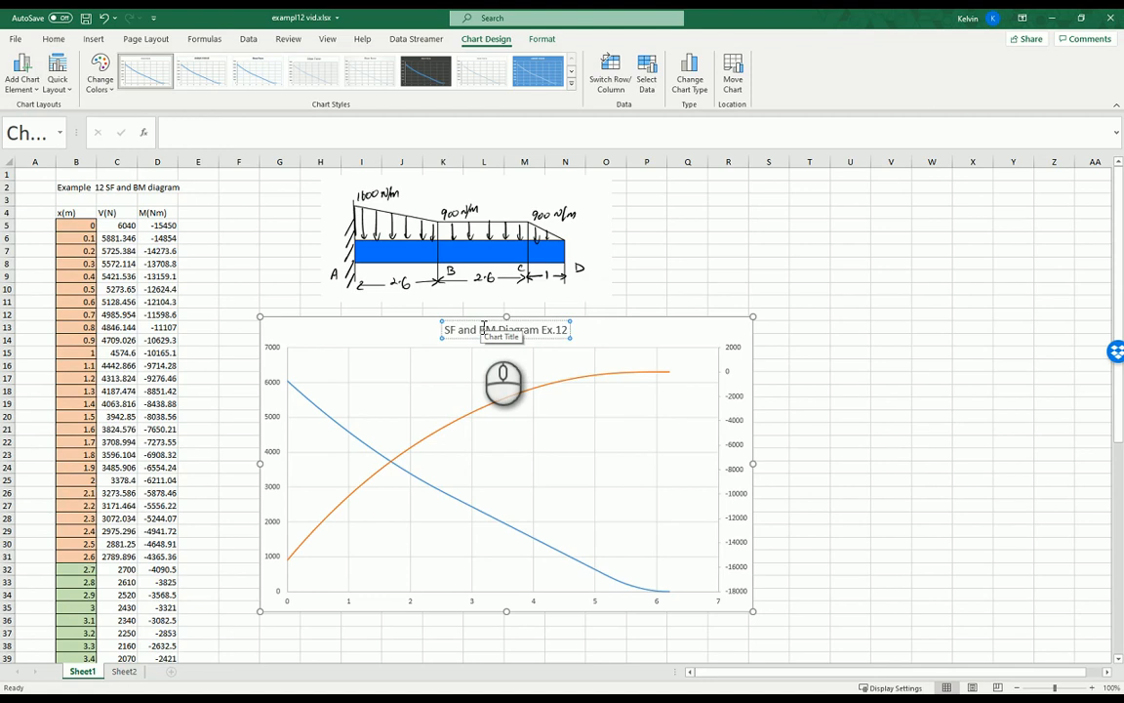
click(723, 276)
Add a primary horizontal axis title to the chart reading x along the beam (m)
click(632, 325)
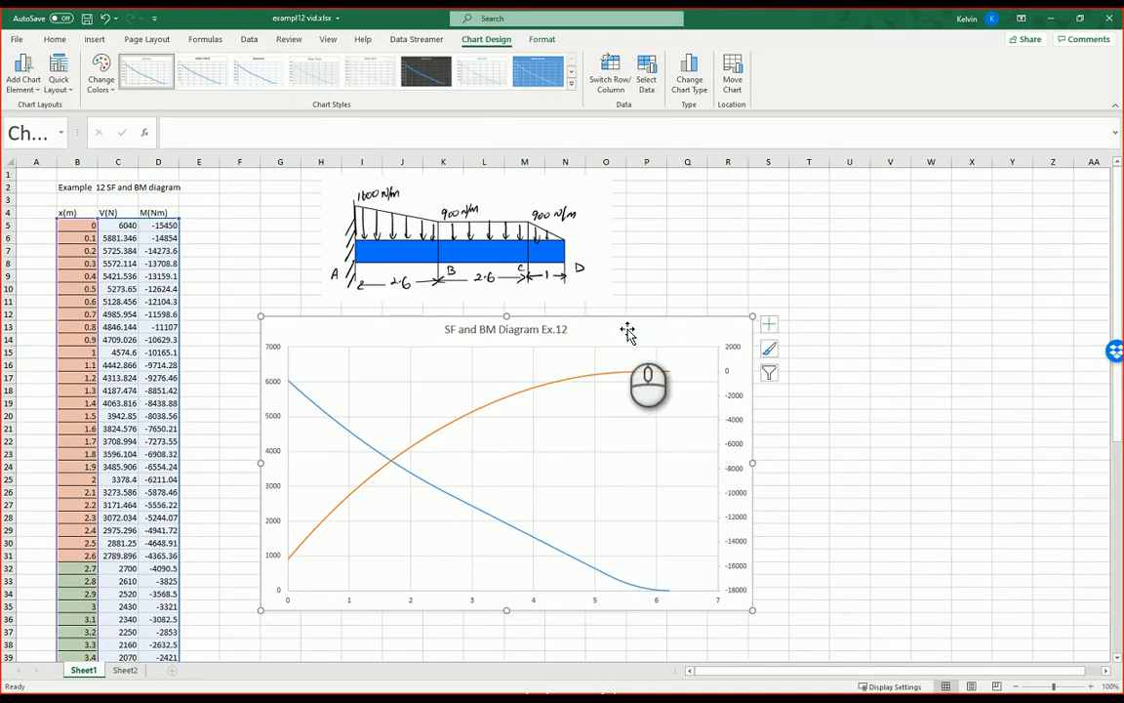
click(35, 90)
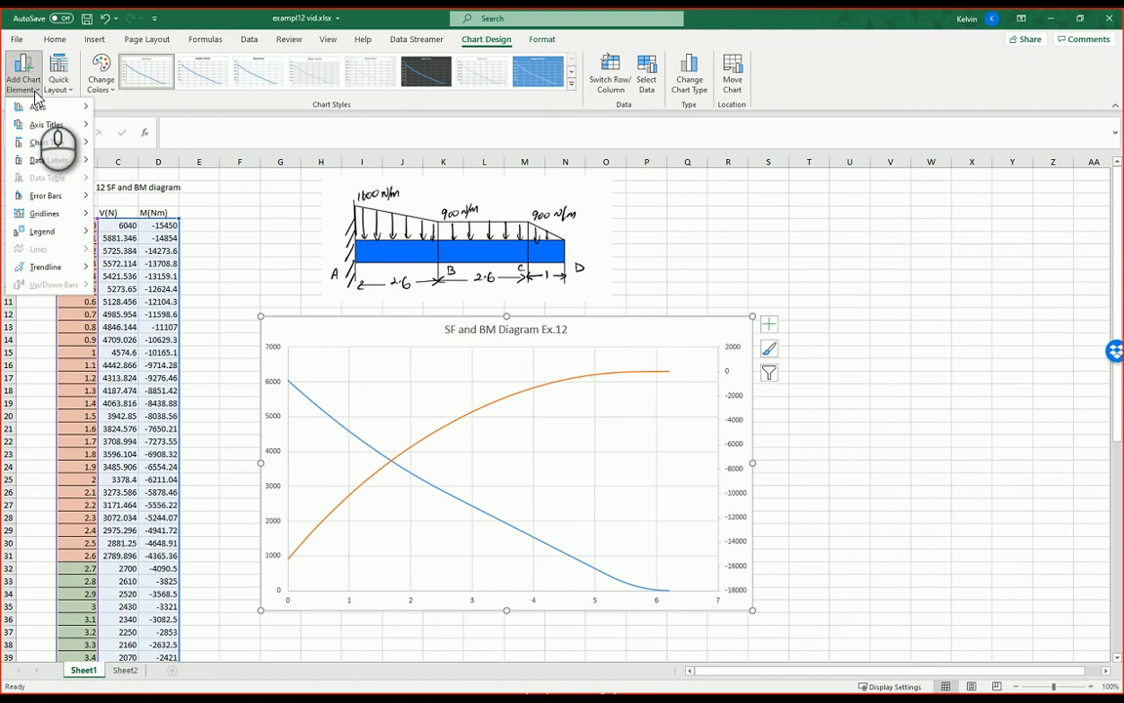
mouse_move(39, 127)
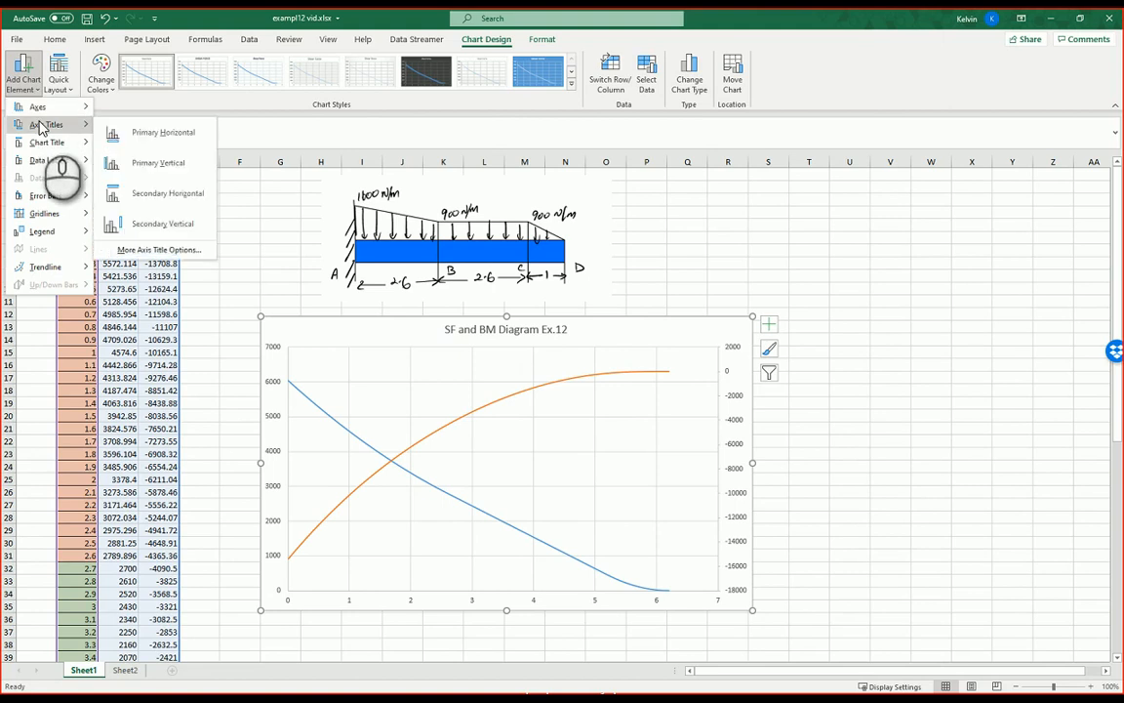
click(161, 133)
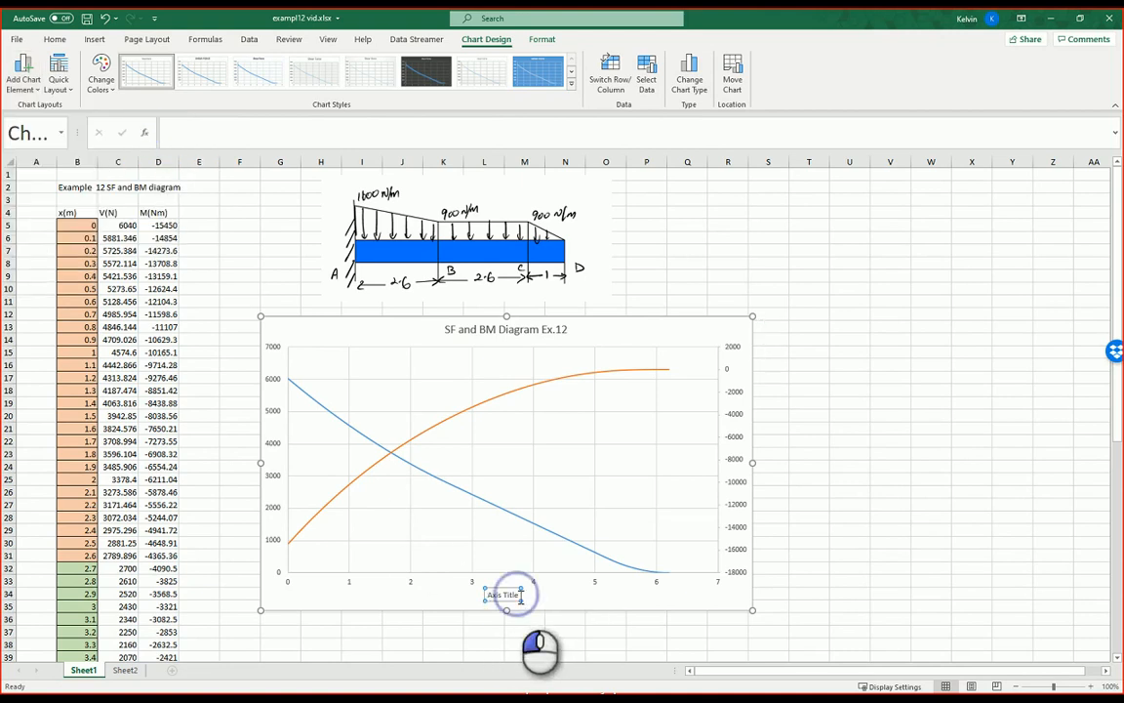
drag(520, 595, 488, 594)
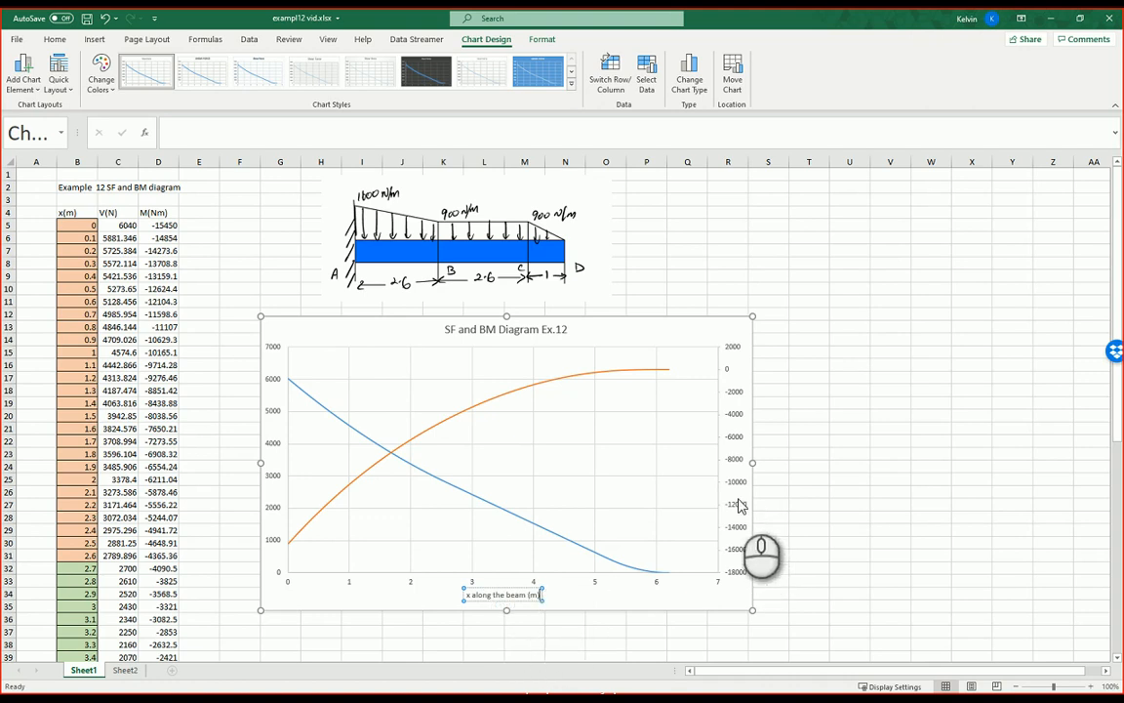
Add a primary vertical axis title to the chart reading V (N)
click(24, 80)
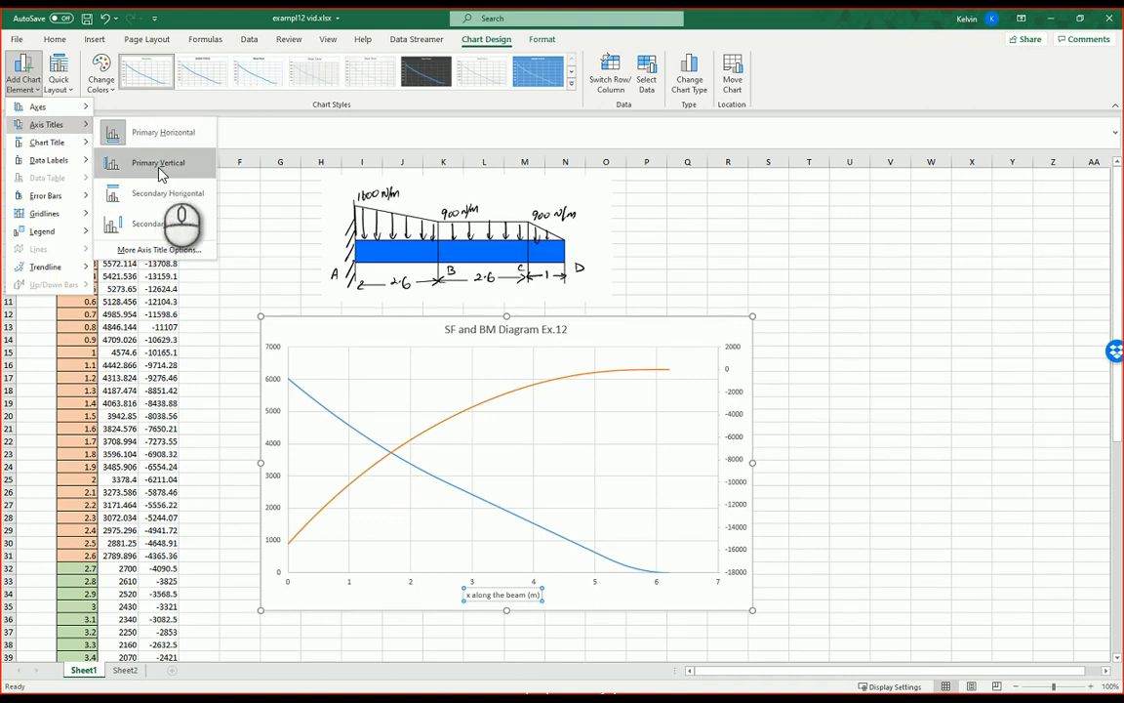
click(161, 173)
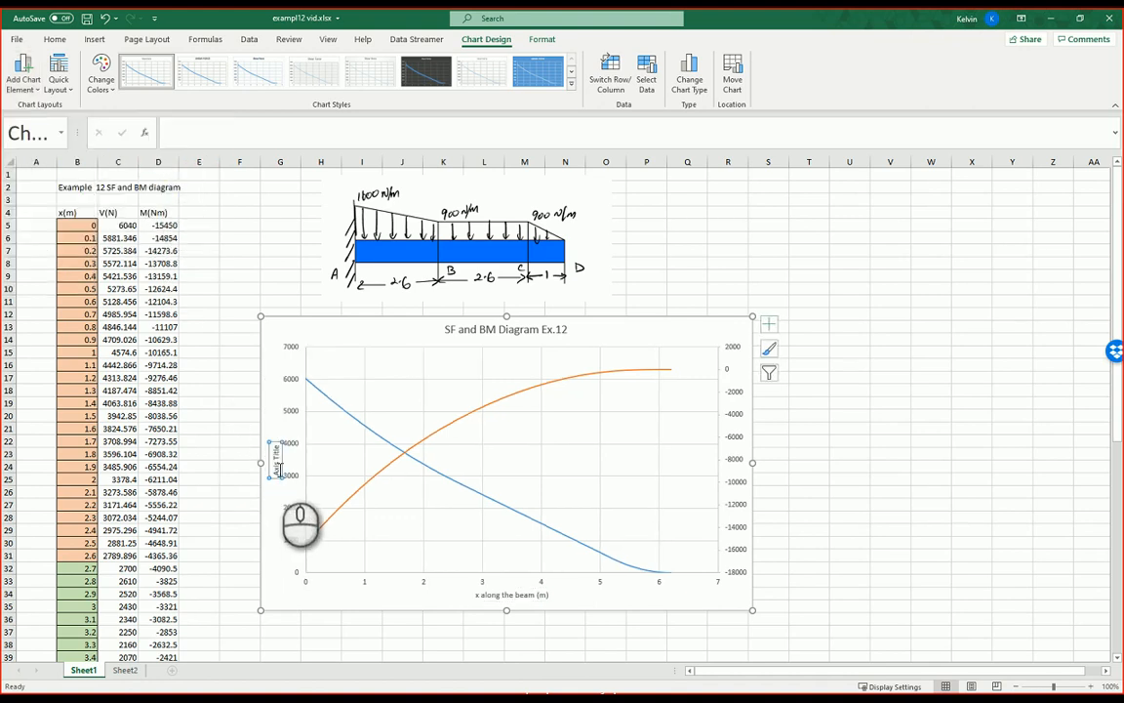
drag(277, 474, 275, 446)
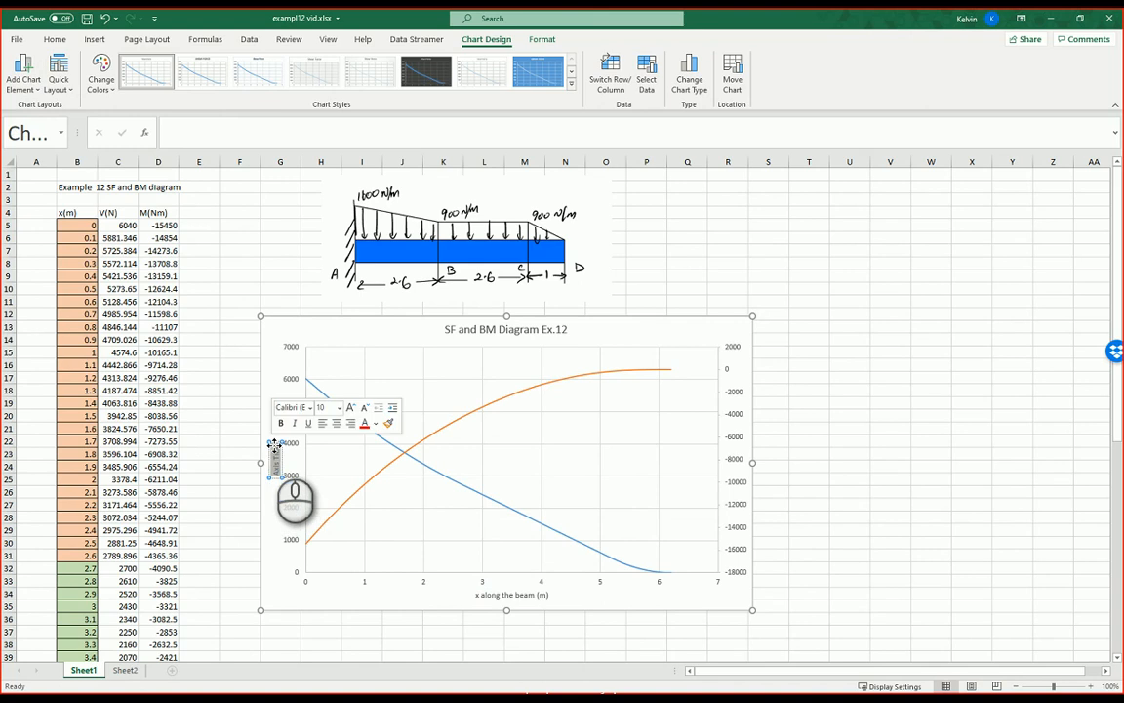
key(BackSpace)
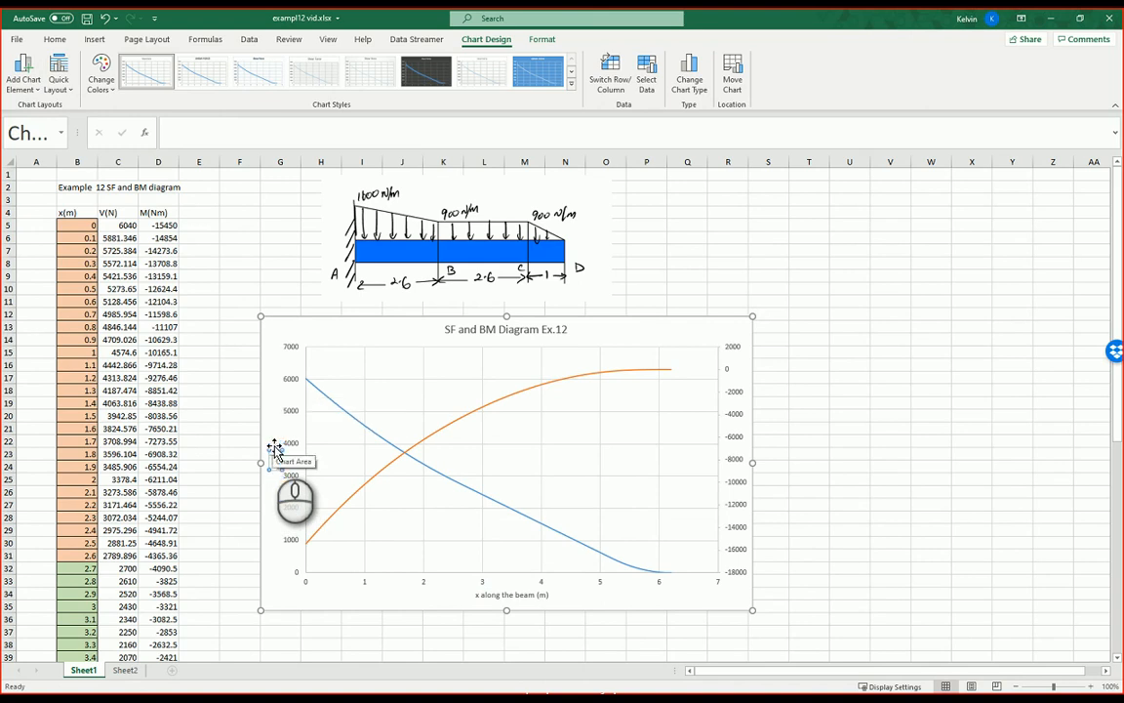
text(V (N))
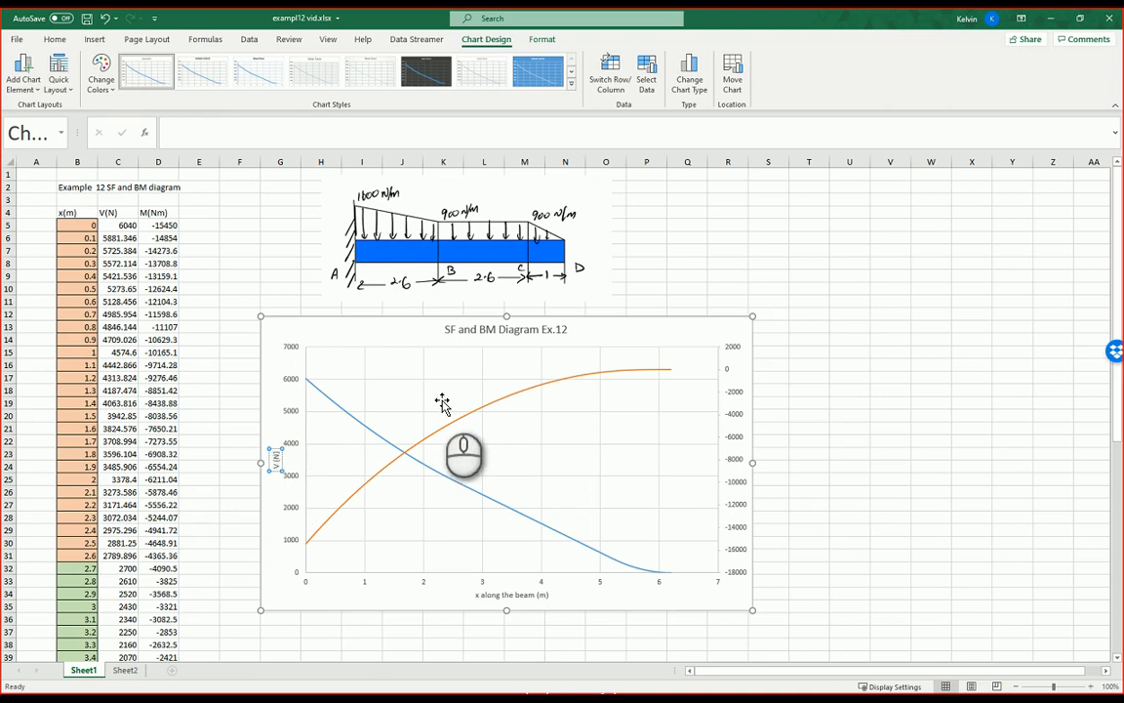
Add a secondary vertical axis title to the chart reading M (Nm)
click(30, 84)
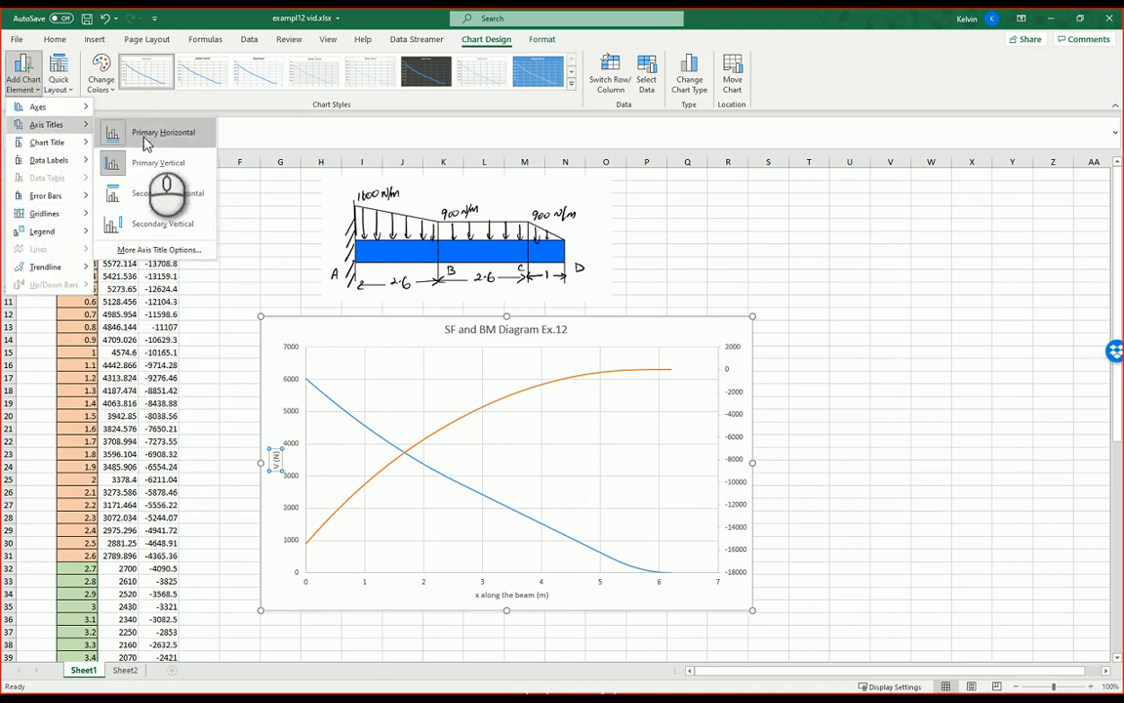
click(156, 226)
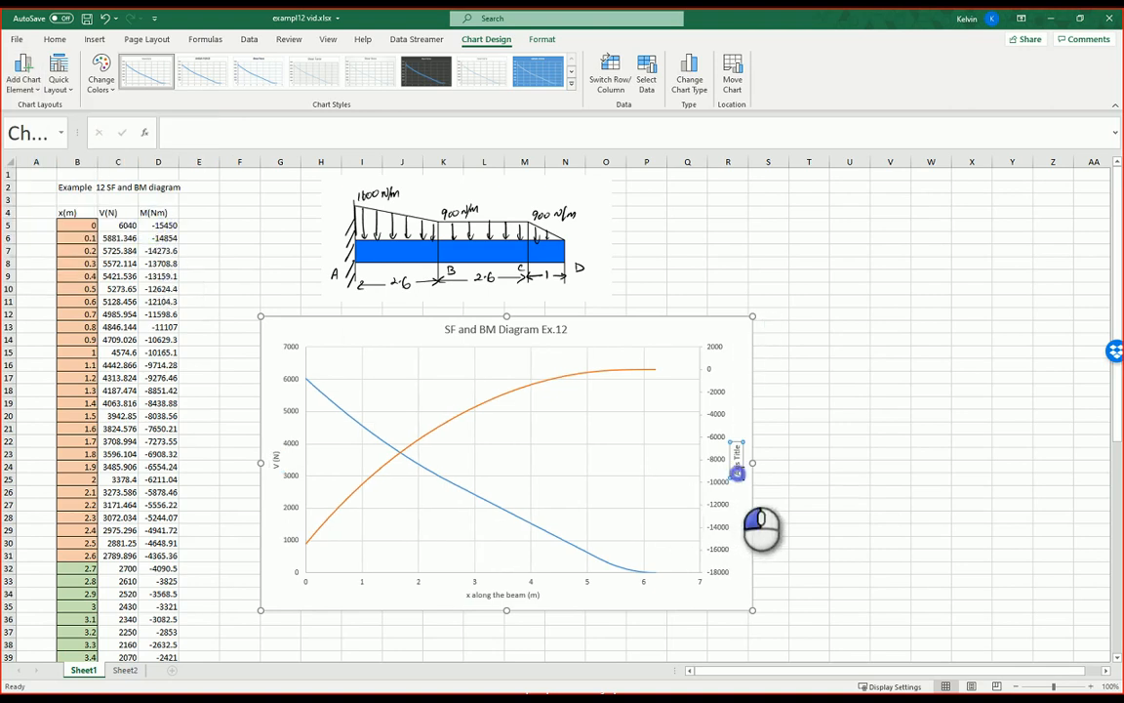
drag(741, 475, 737, 454)
key(Delete)
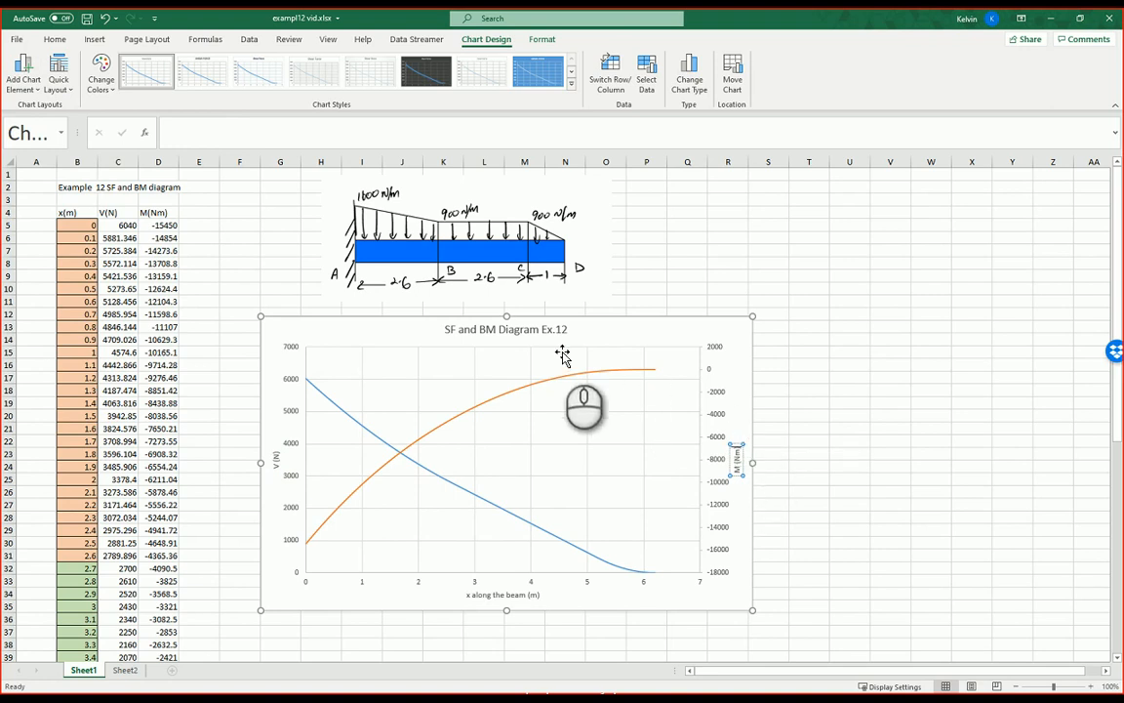
Enlarge the chart title's font to size 20
click(536, 332)
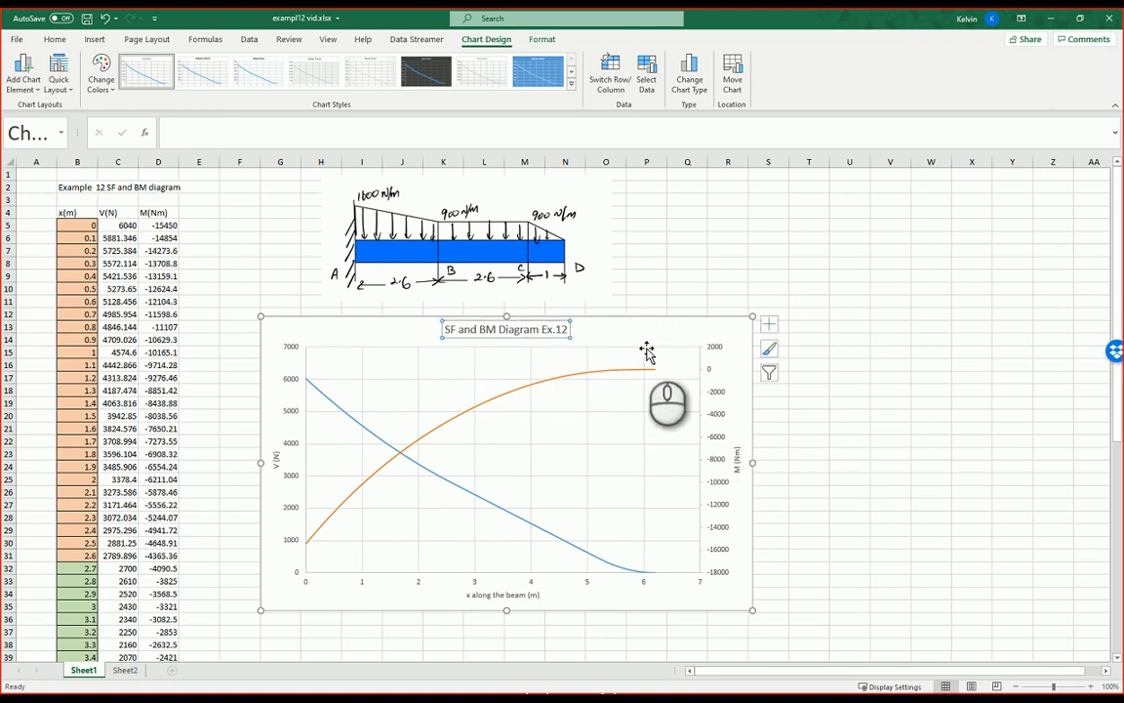
click(719, 287)
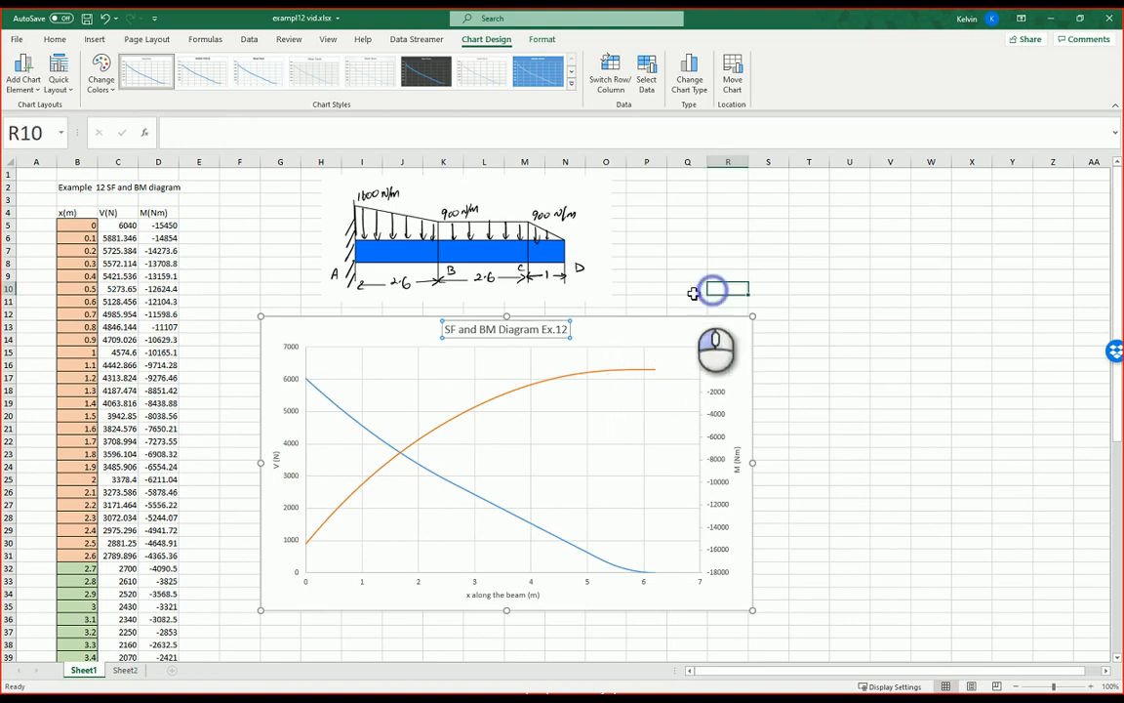
click(534, 334)
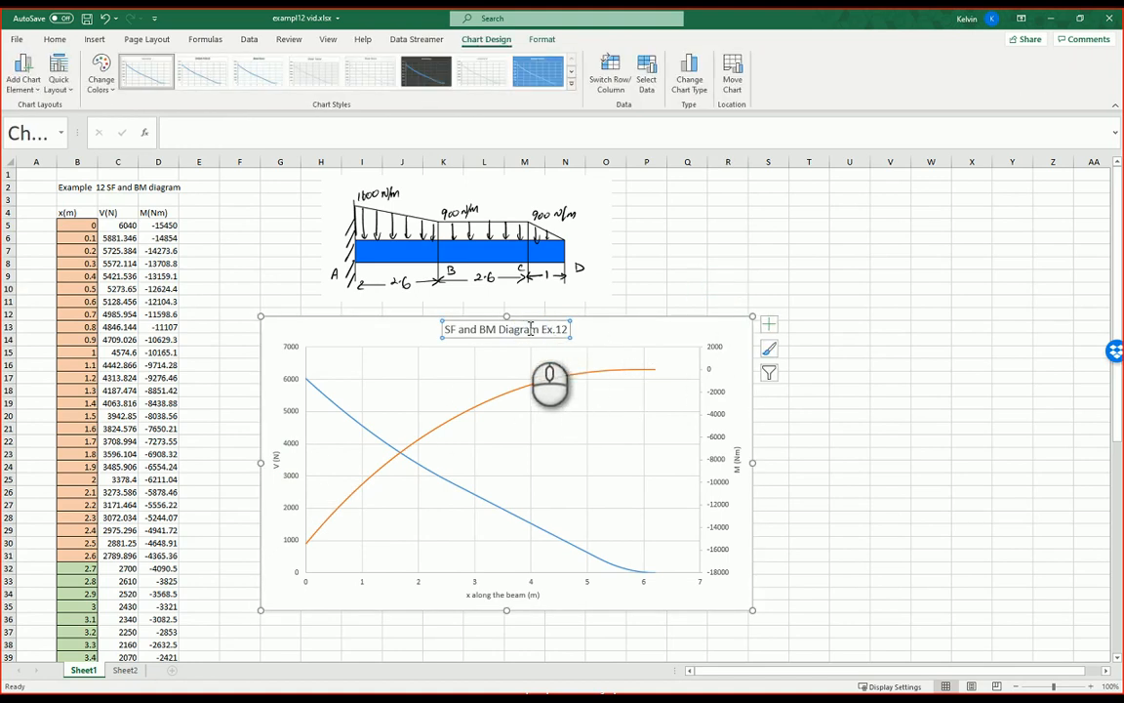
click(56, 40)
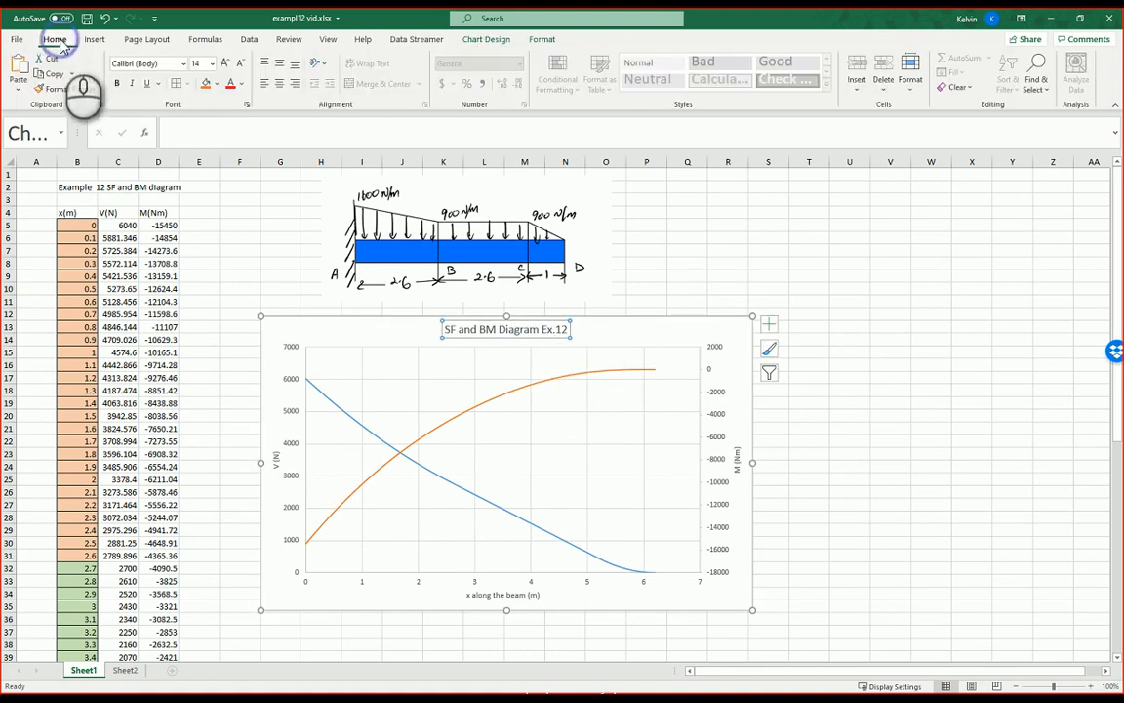
click(224, 65)
click(224, 64)
click(225, 64)
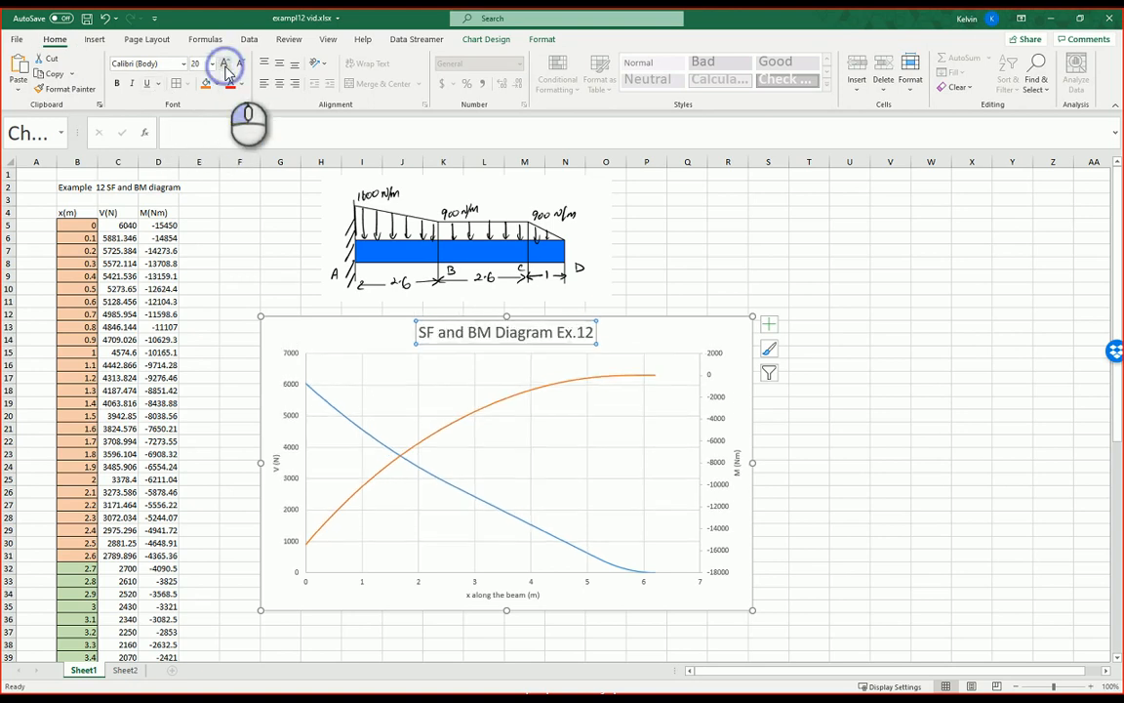
Enlarge the V (N) axis title's font to size 18
click(275, 461)
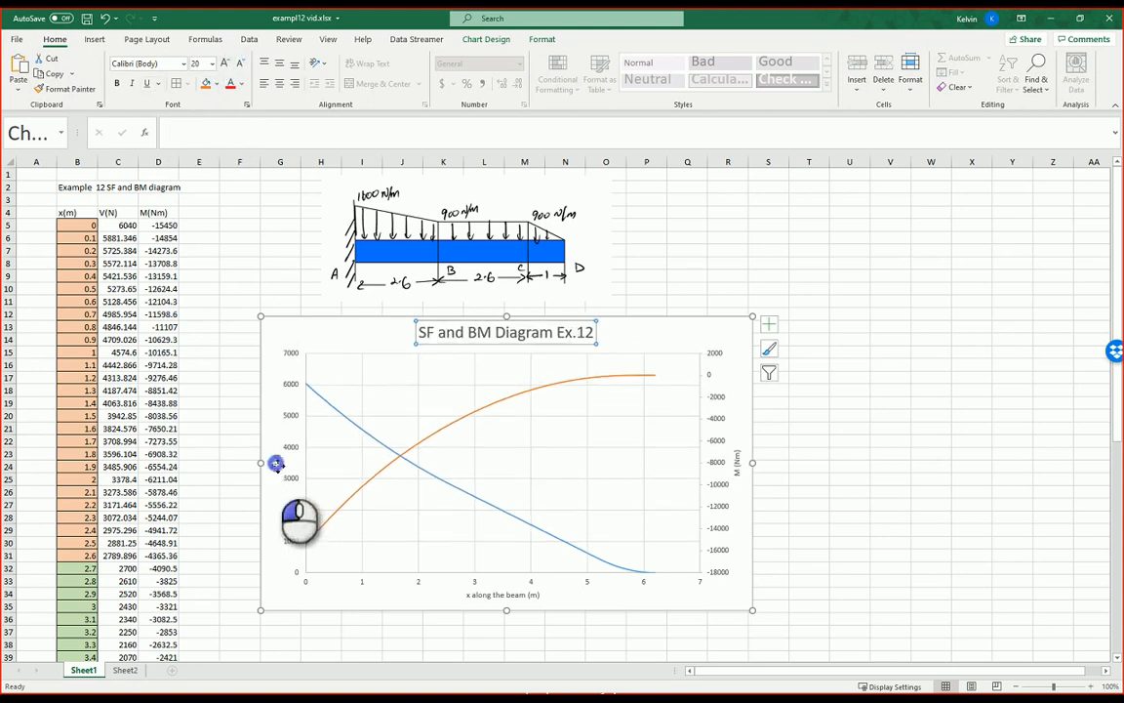
click(225, 65)
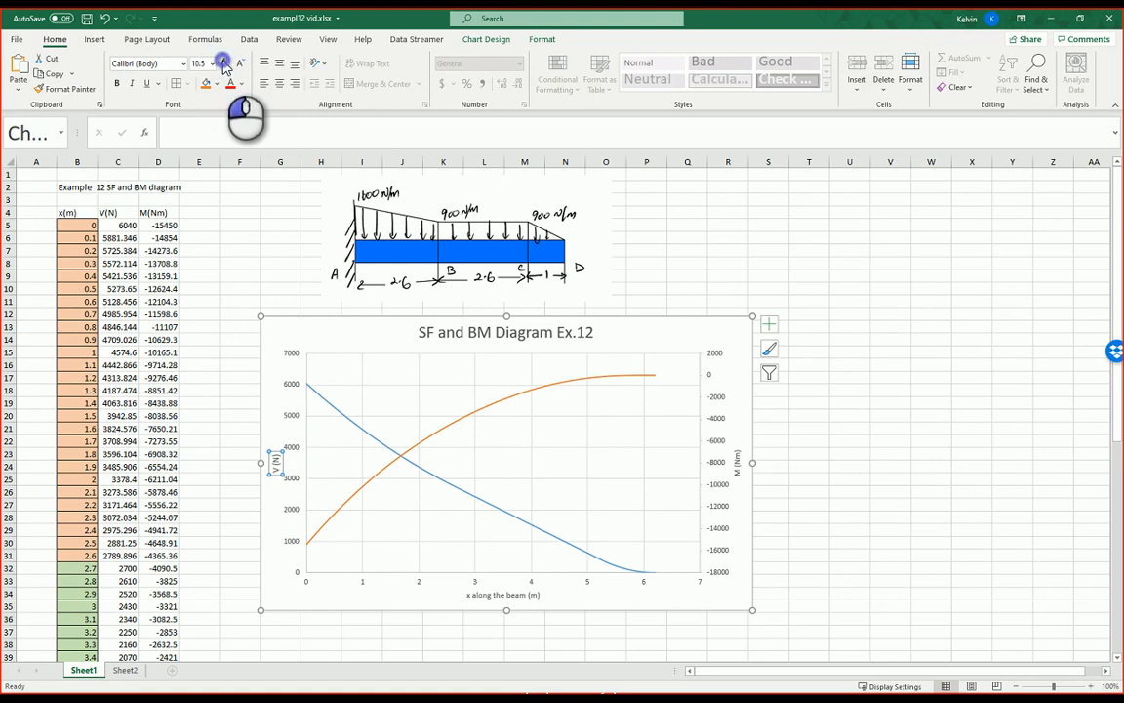
click(224, 65)
click(225, 65)
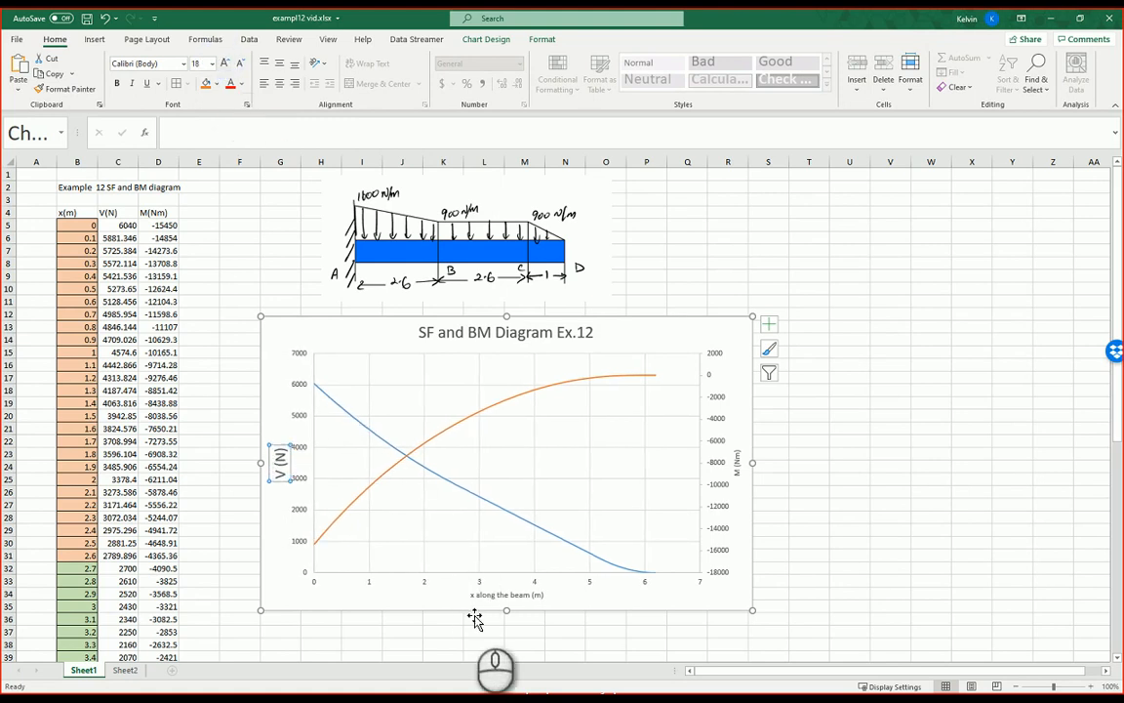
Set the font size of the x along the beam (m) and M (Nm) axis titles to 18
click(507, 595)
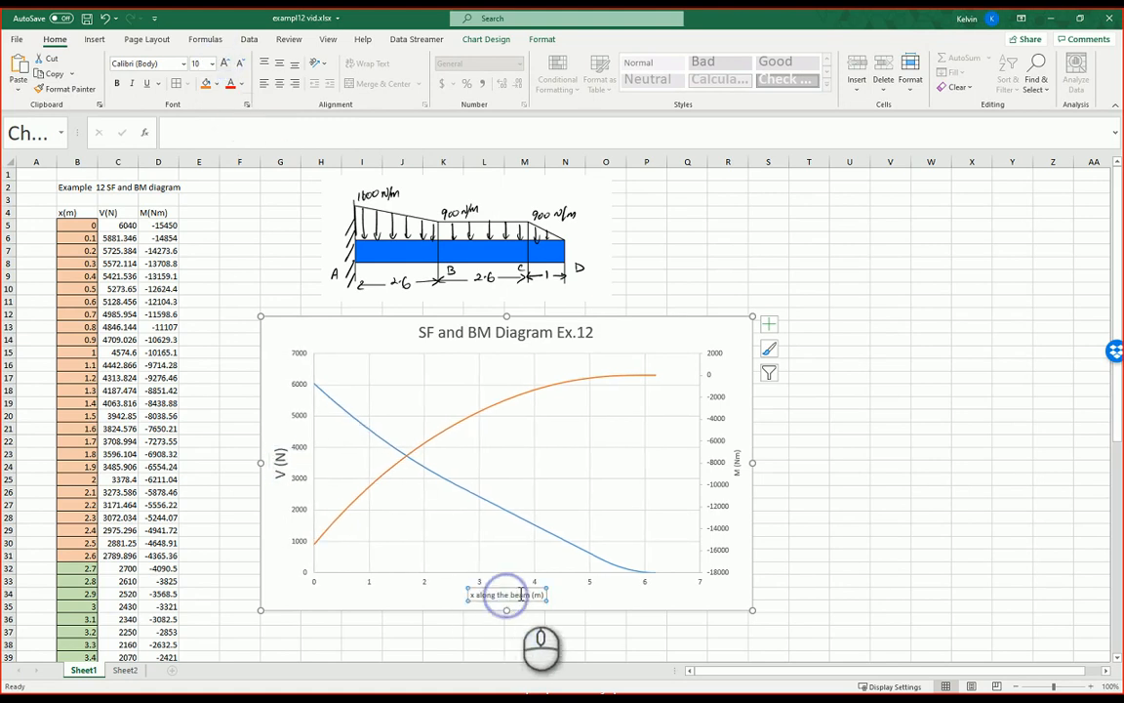
click(209, 65)
click(203, 185)
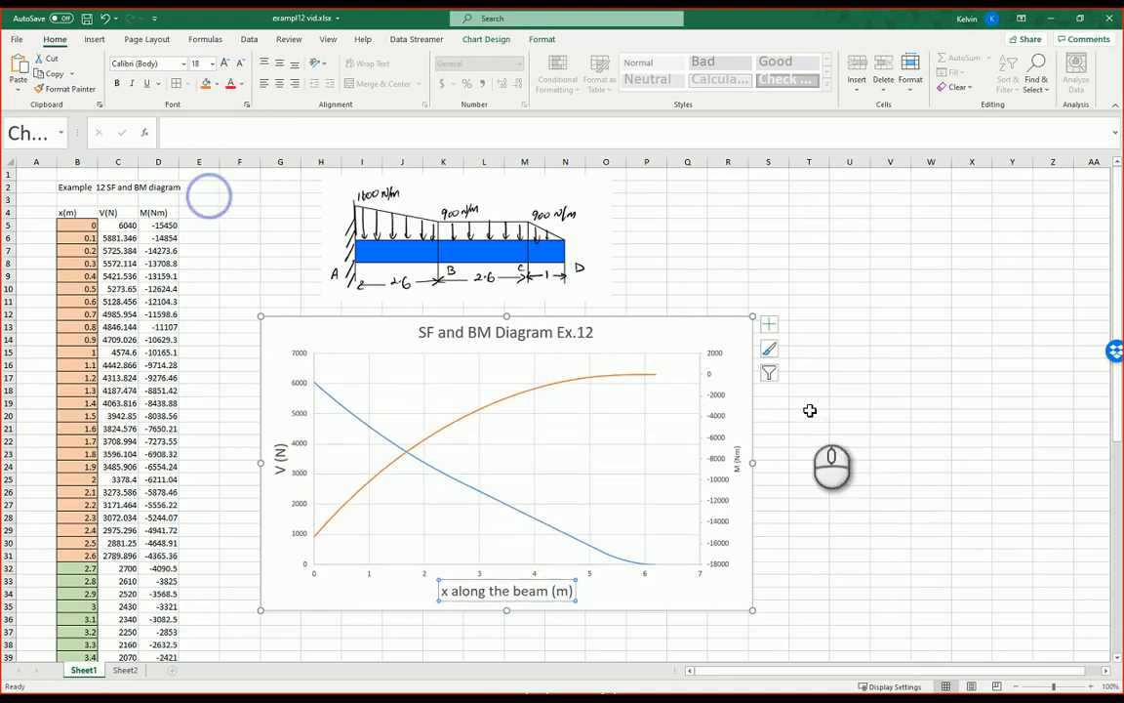
click(739, 459)
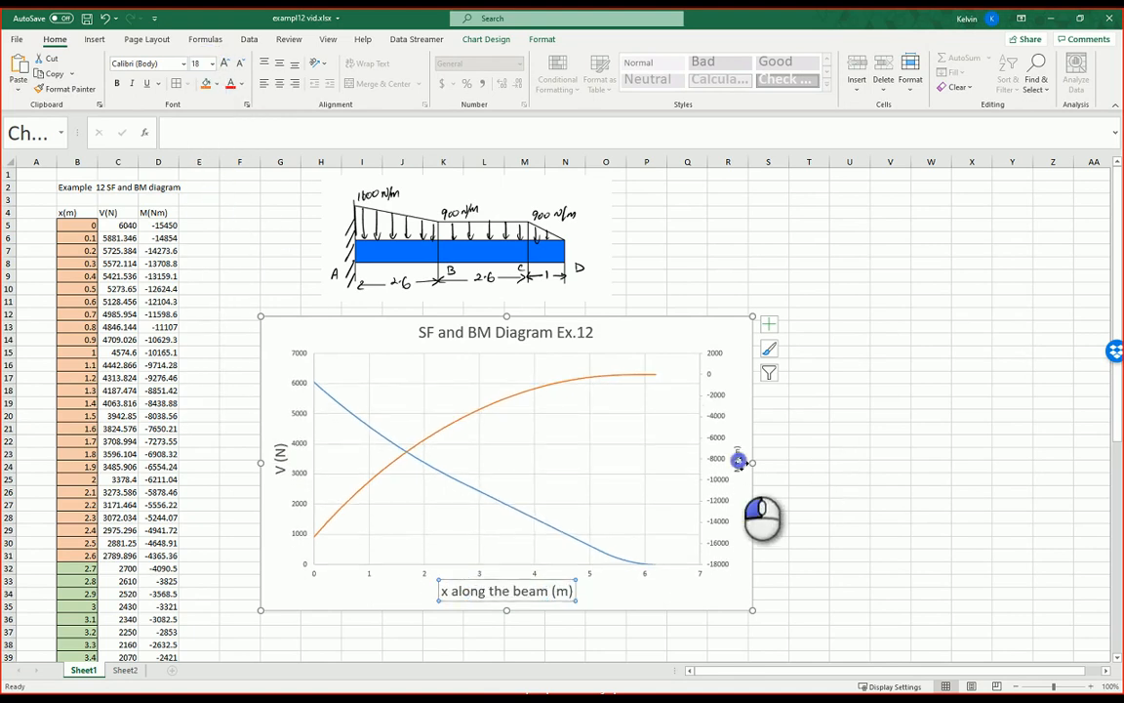
click(211, 65)
click(203, 188)
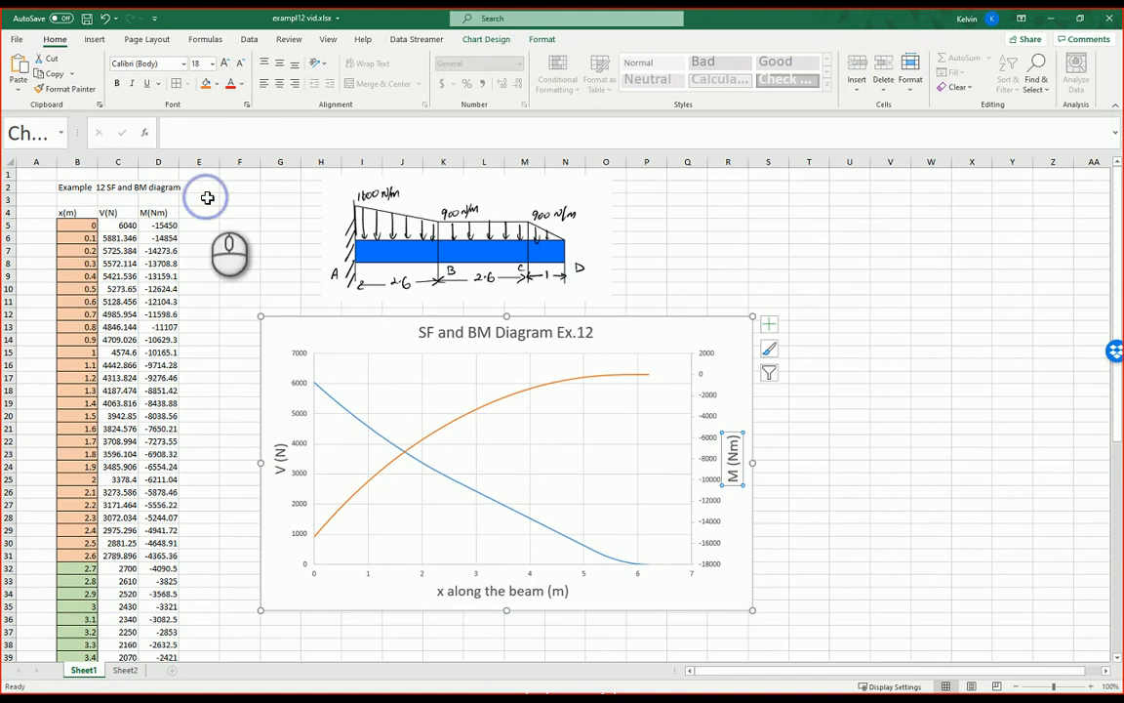
Set the font size of the primary vertical axis numbers to 14
click(301, 353)
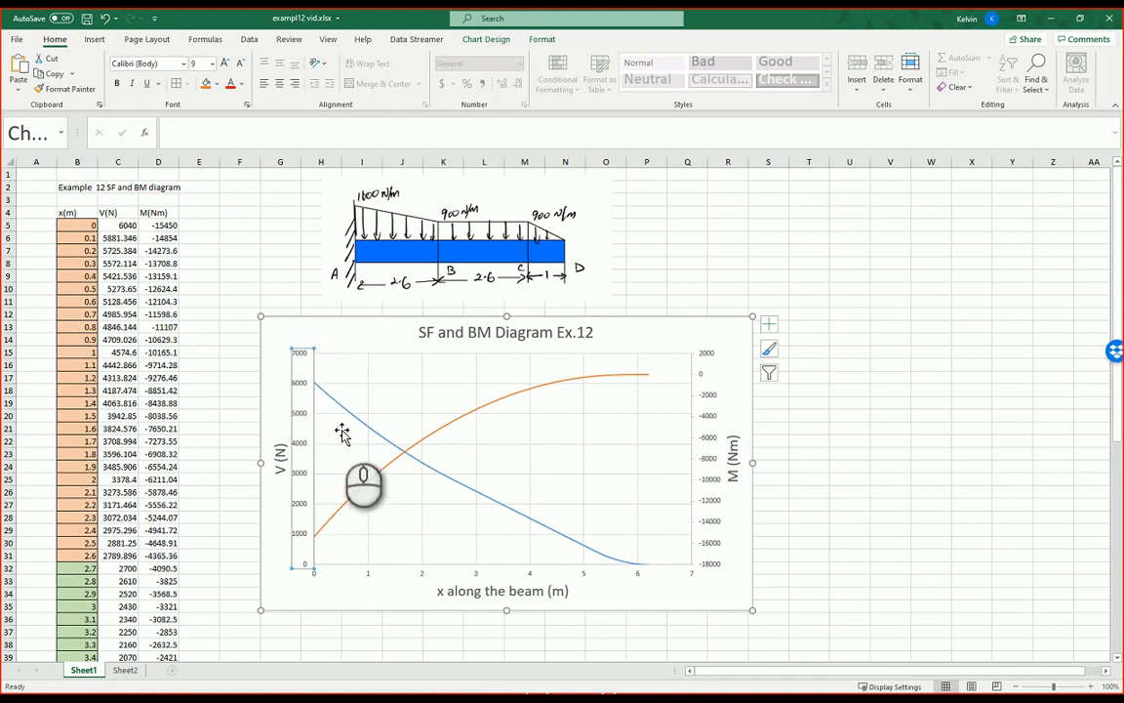
click(332, 334)
click(302, 358)
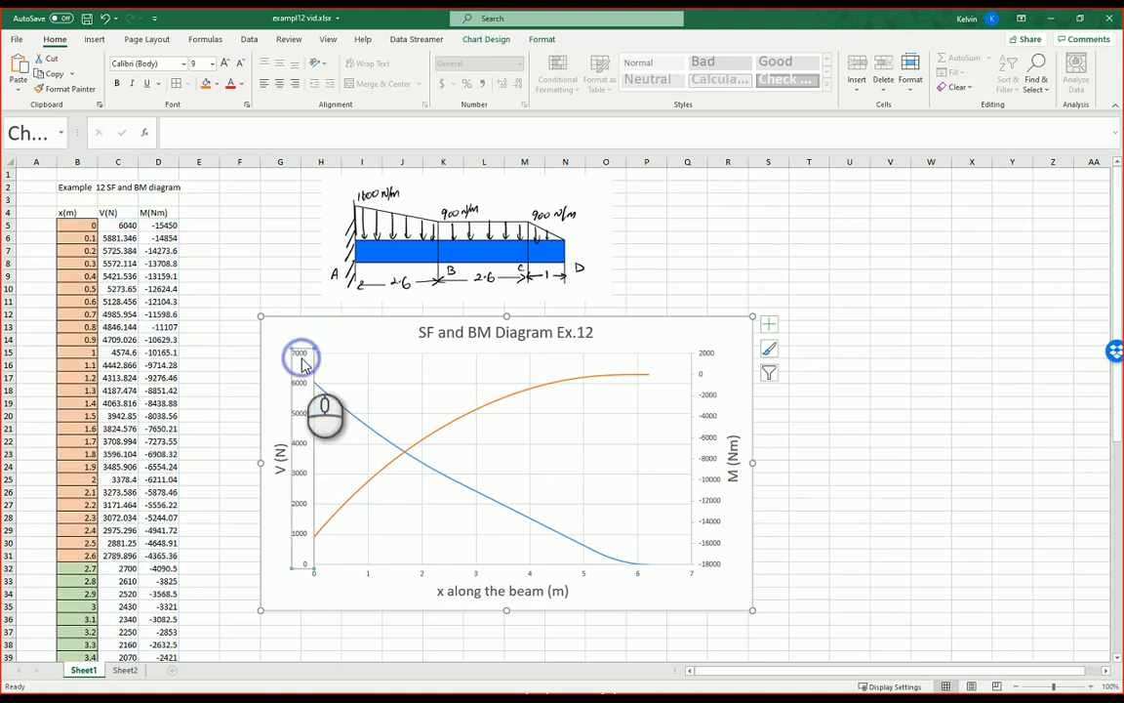
click(210, 64)
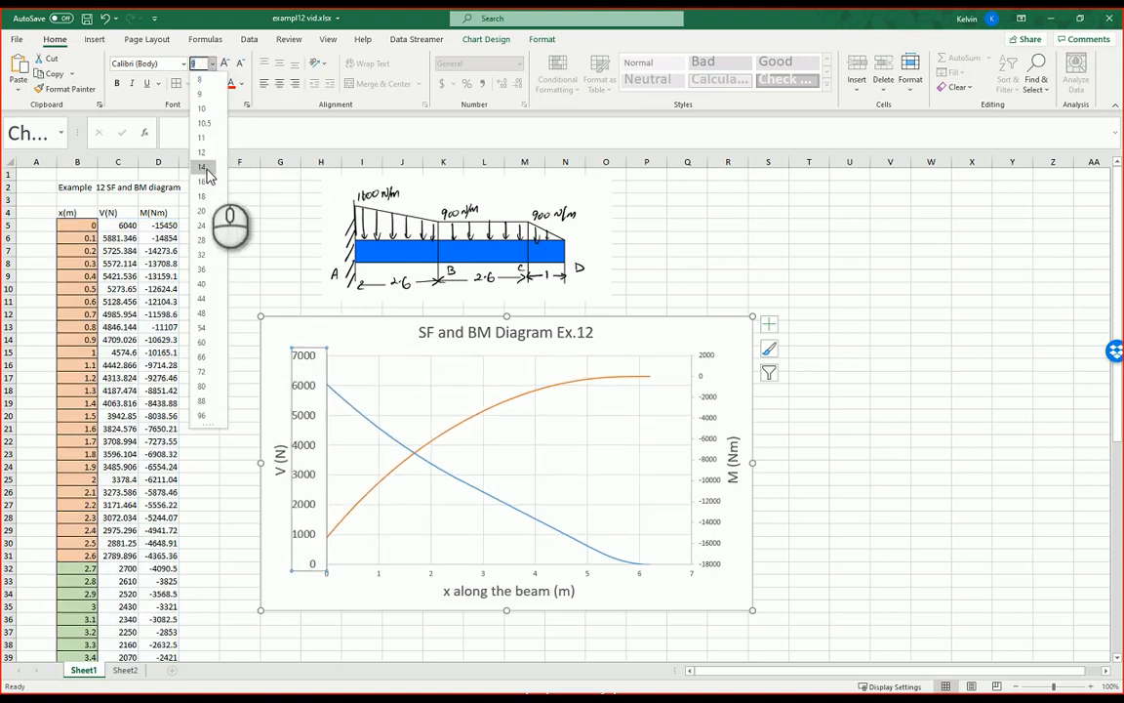
click(205, 168)
Set the font size of the horizontal axis numbers and the secondary vertical axis numbers to 14
click(377, 572)
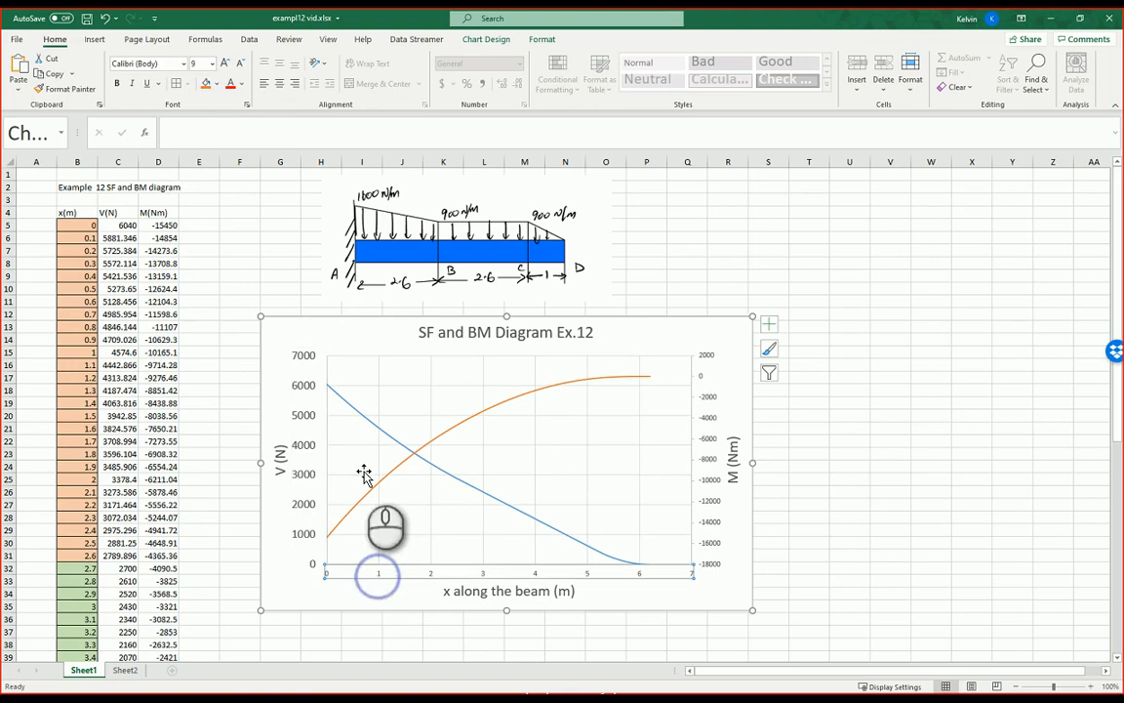
click(212, 63)
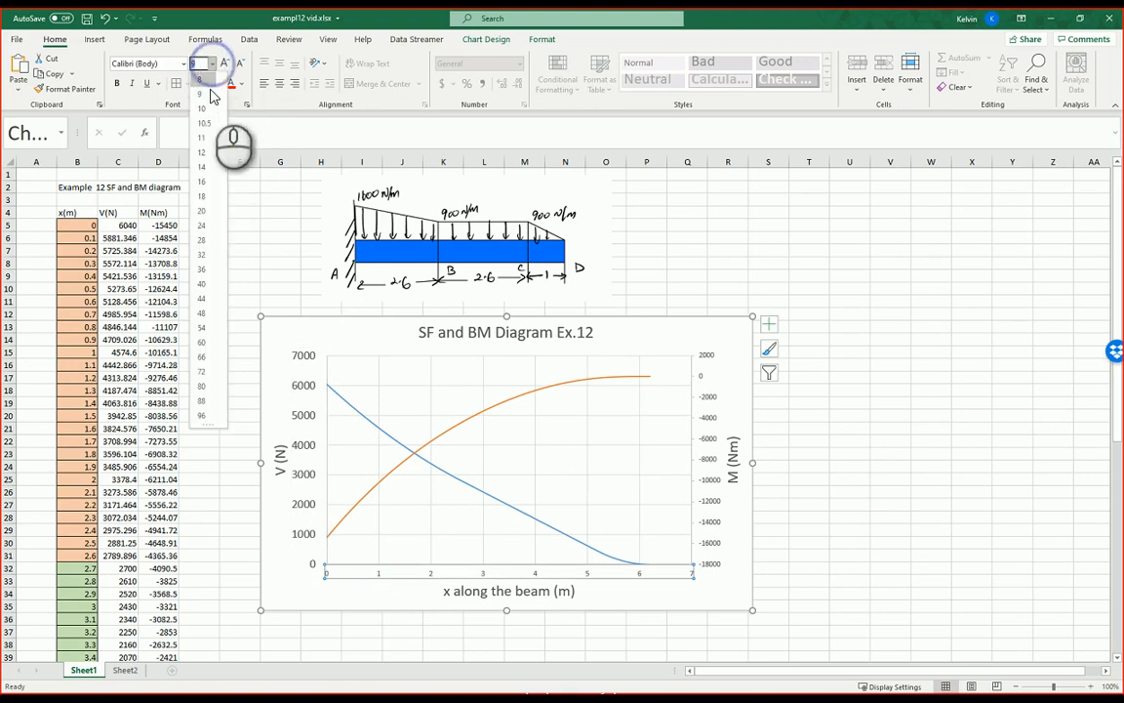
click(209, 171)
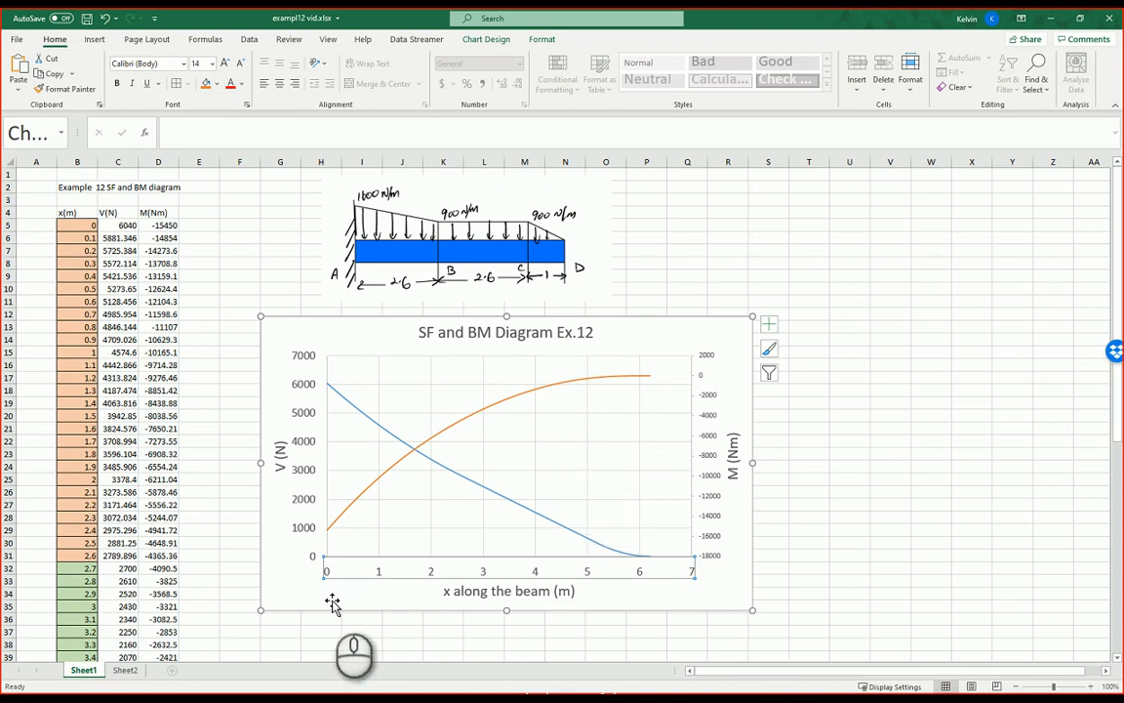
click(283, 592)
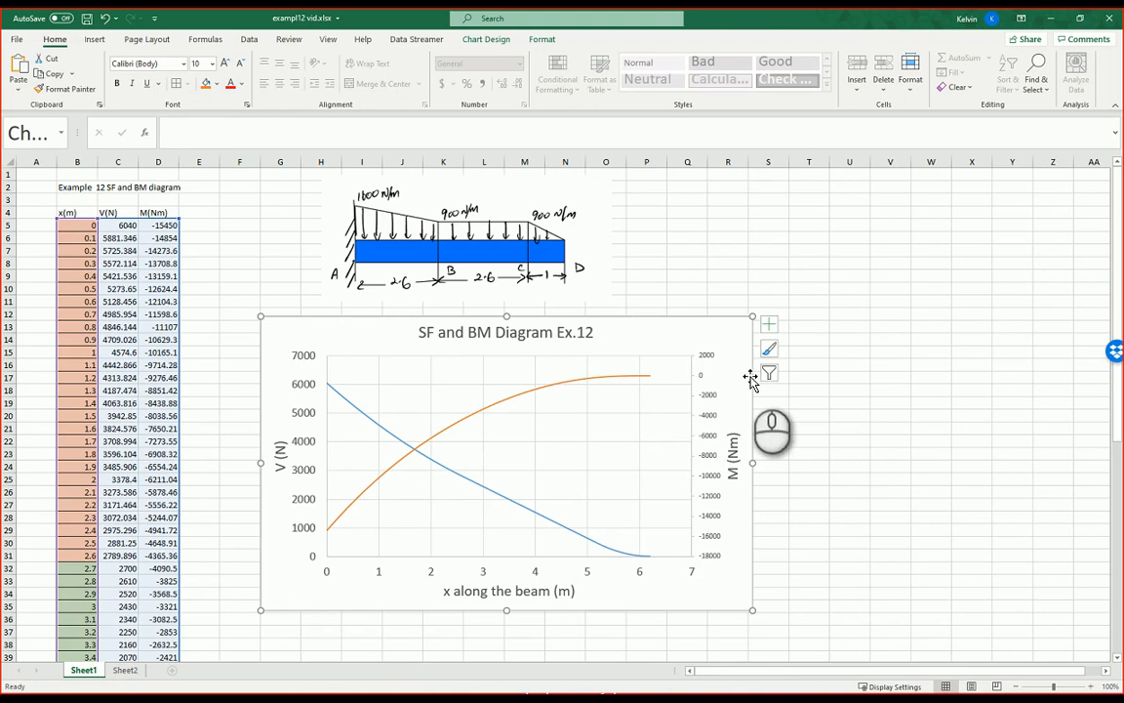
click(710, 413)
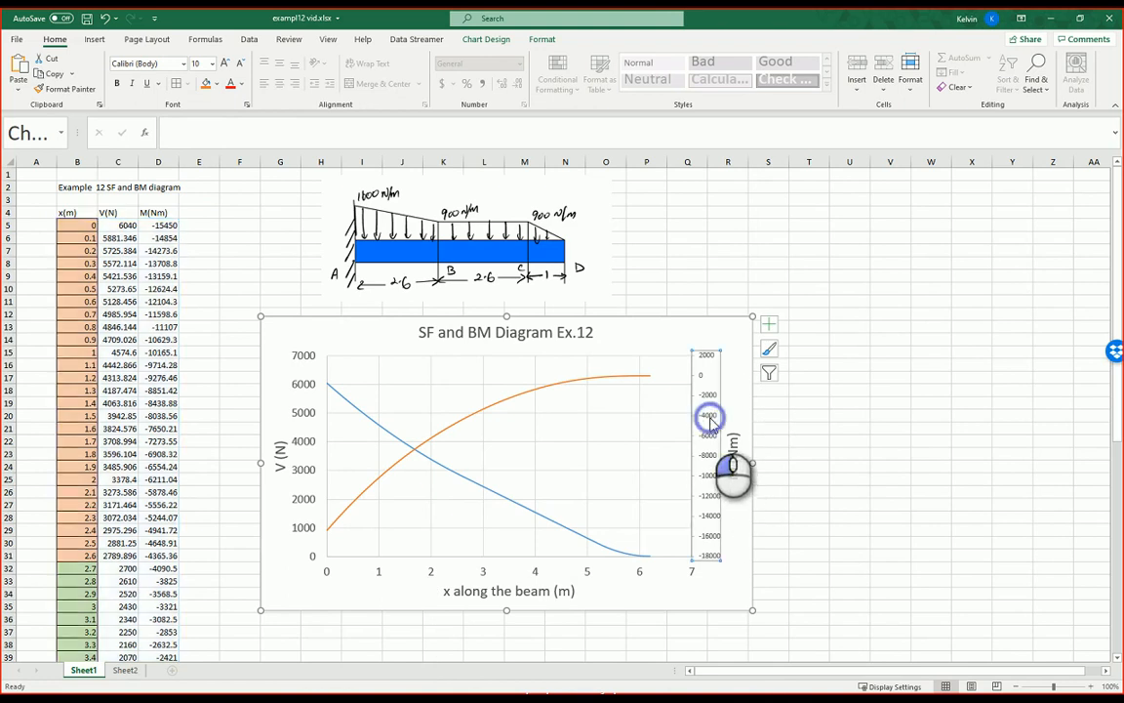
click(211, 63)
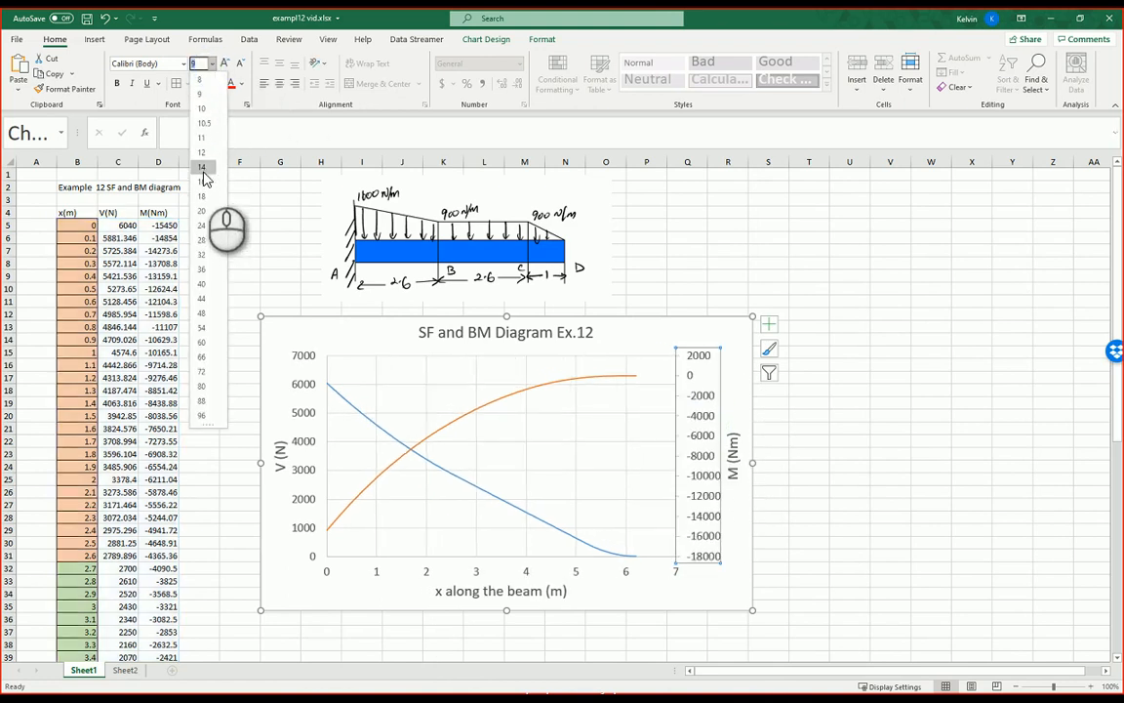
click(203, 172)
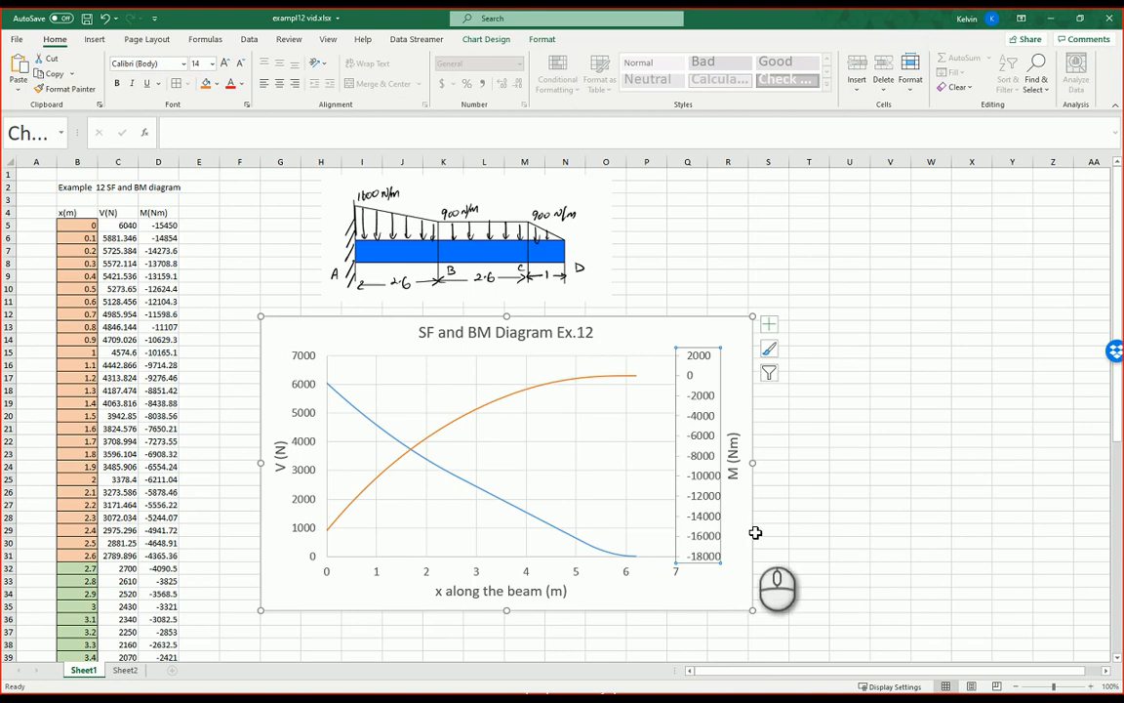
click(715, 599)
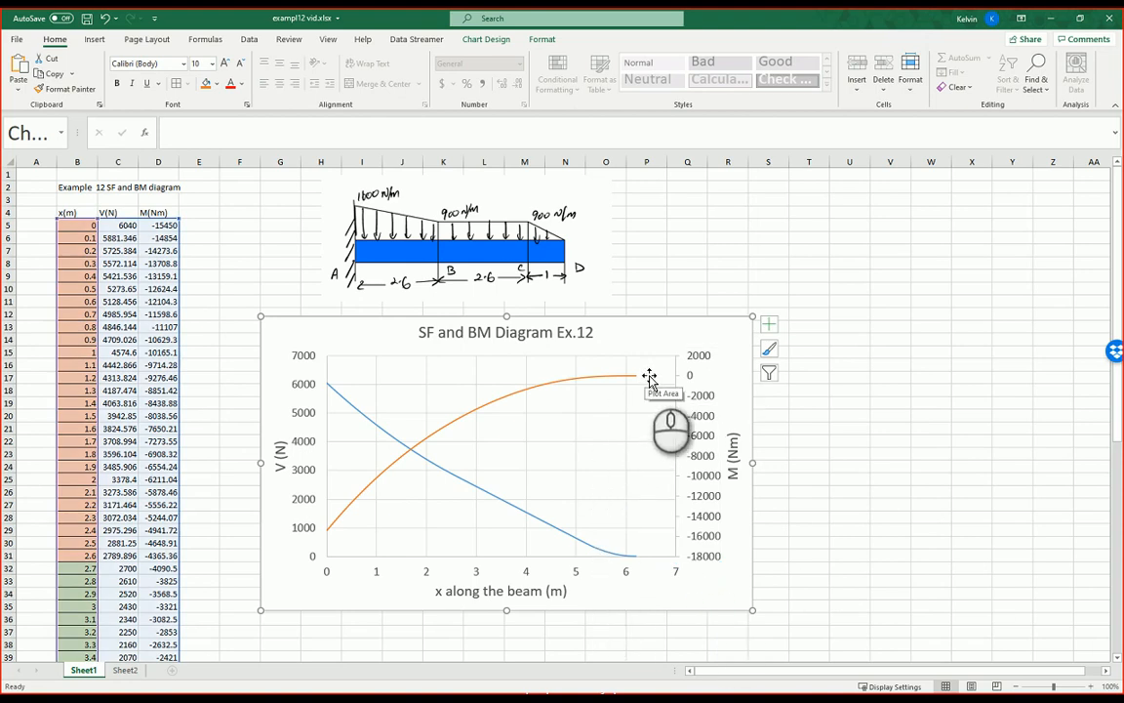
Set the maximum bound of the secondary vertical M (Nm) axis to 0
click(699, 363)
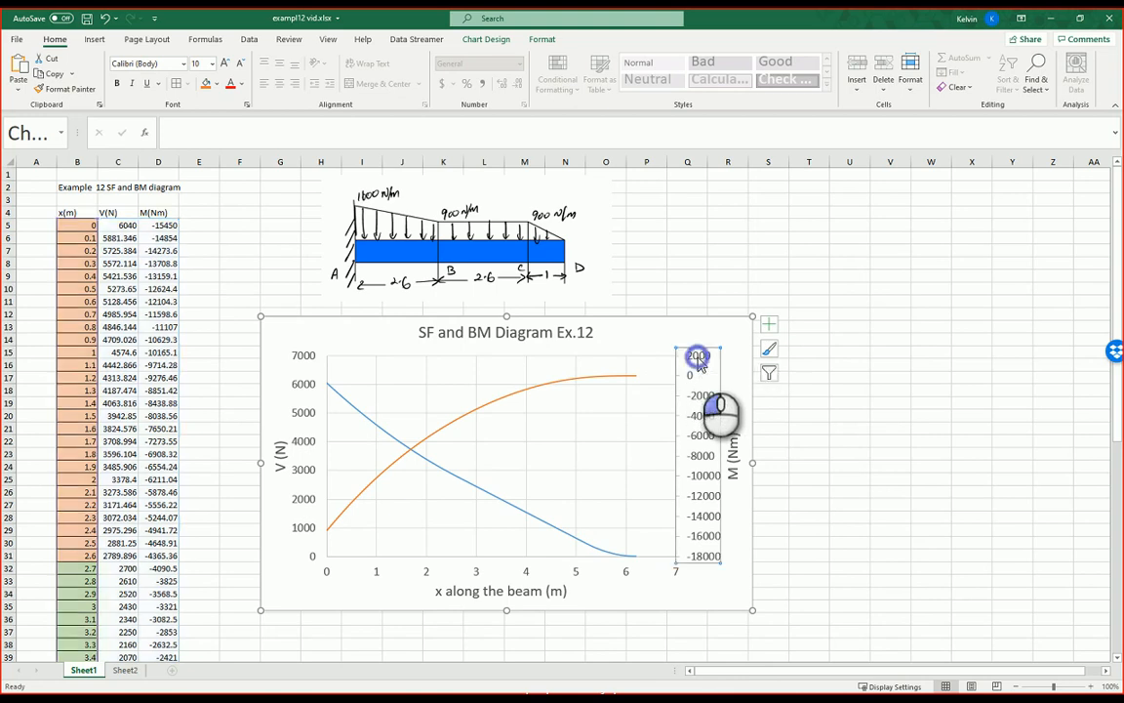
right_click(699, 363)
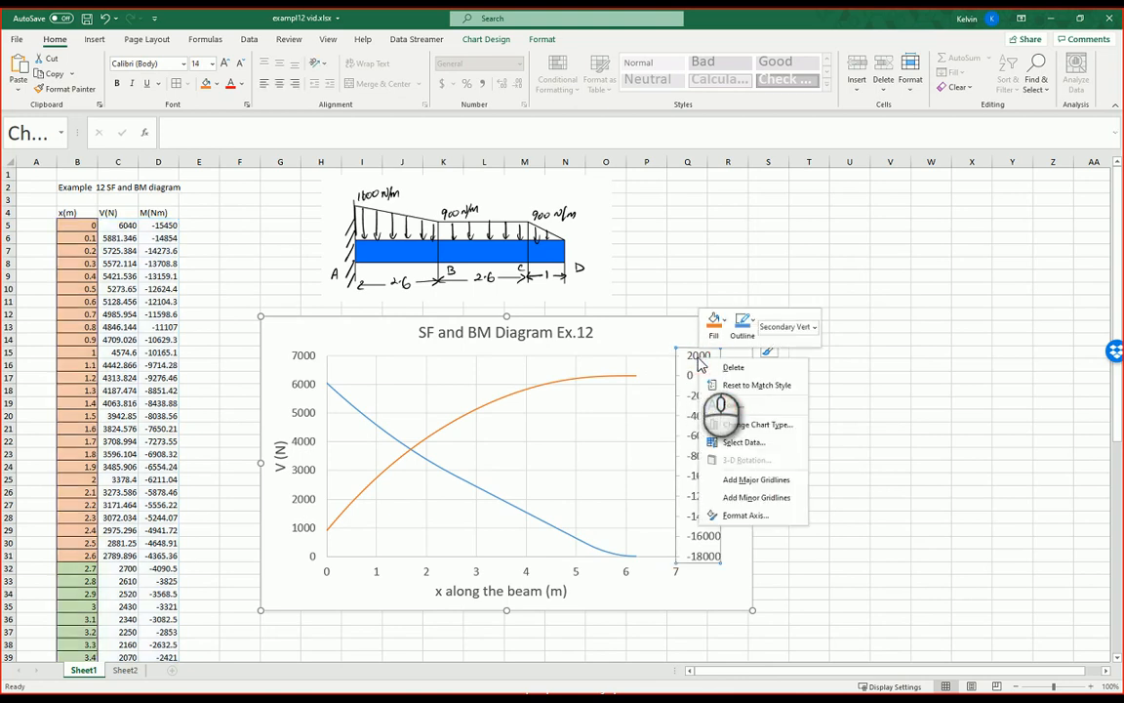
click(751, 516)
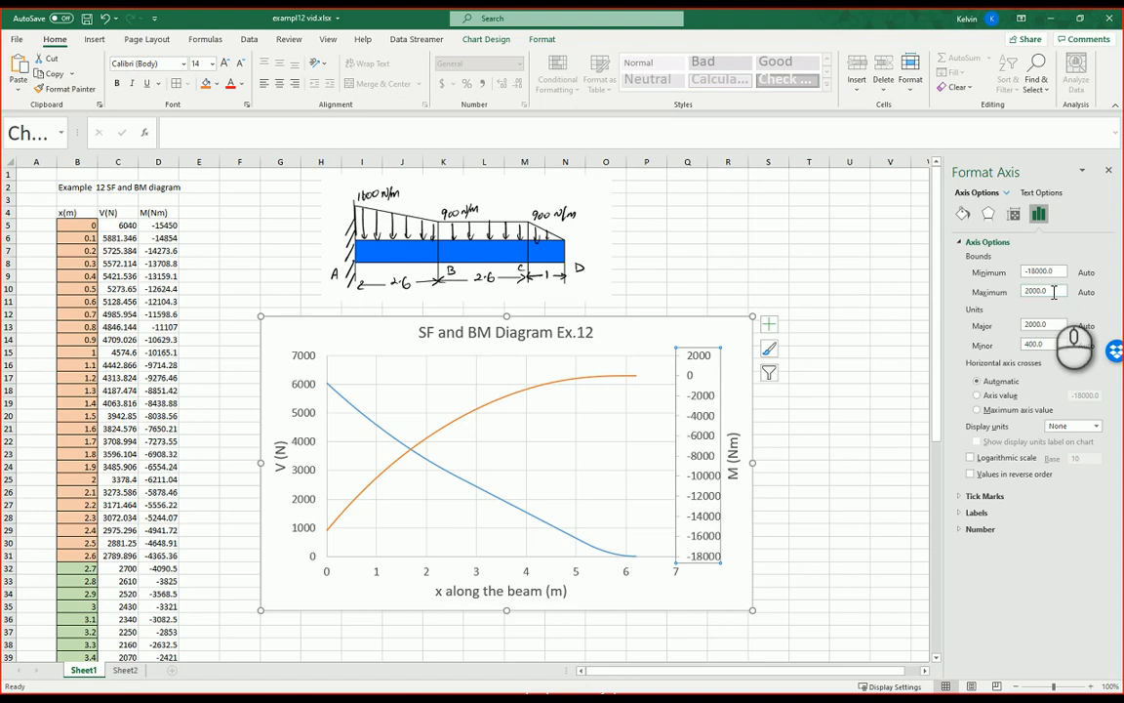
drag(1052, 293, 1010, 290)
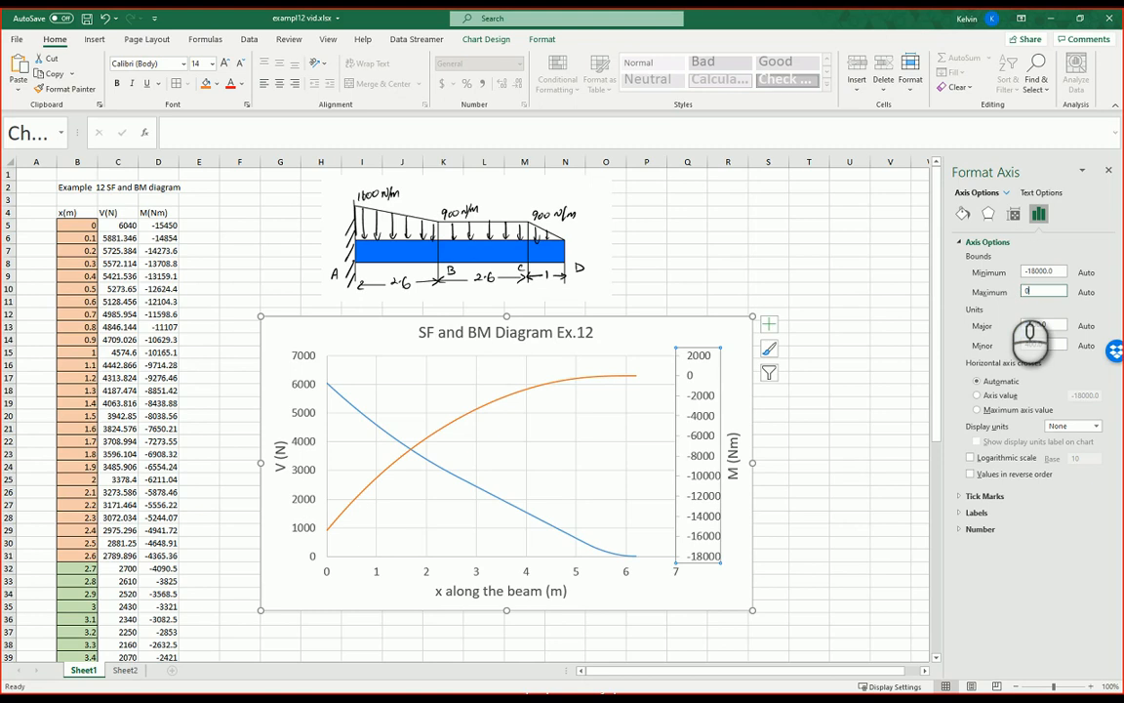
key(Return)
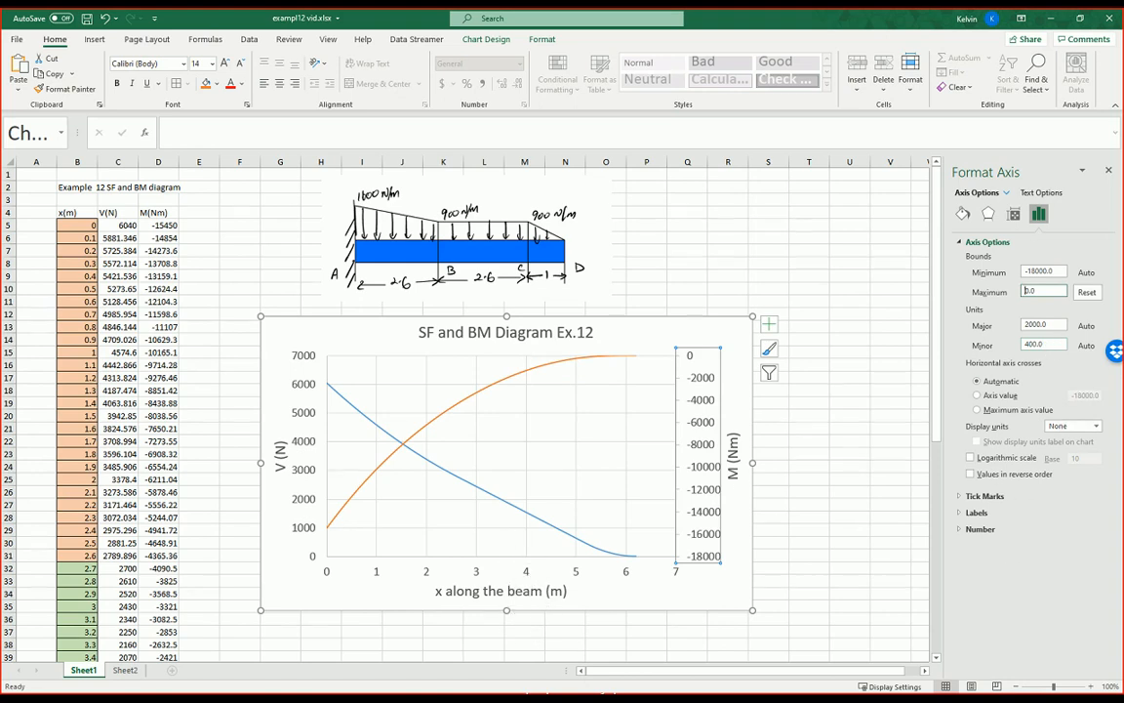
click(623, 589)
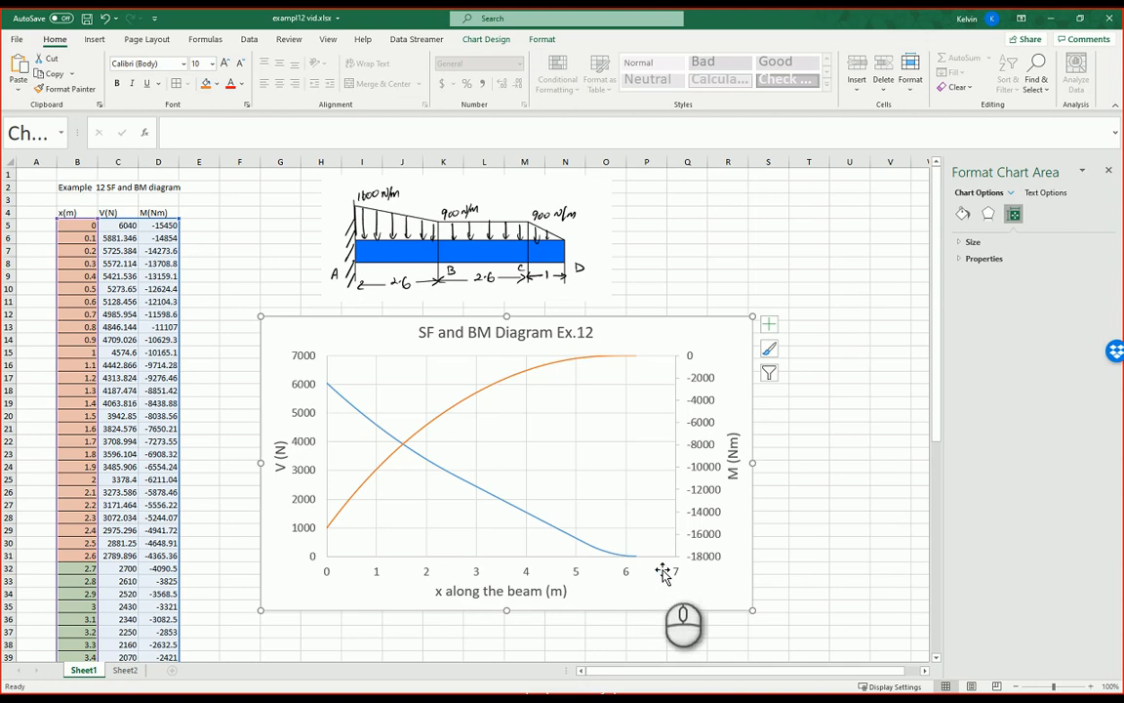
Set the horizontal axis bounds to a minimum of 0 and a maximum of 6.2
click(573, 573)
right_click(574, 575)
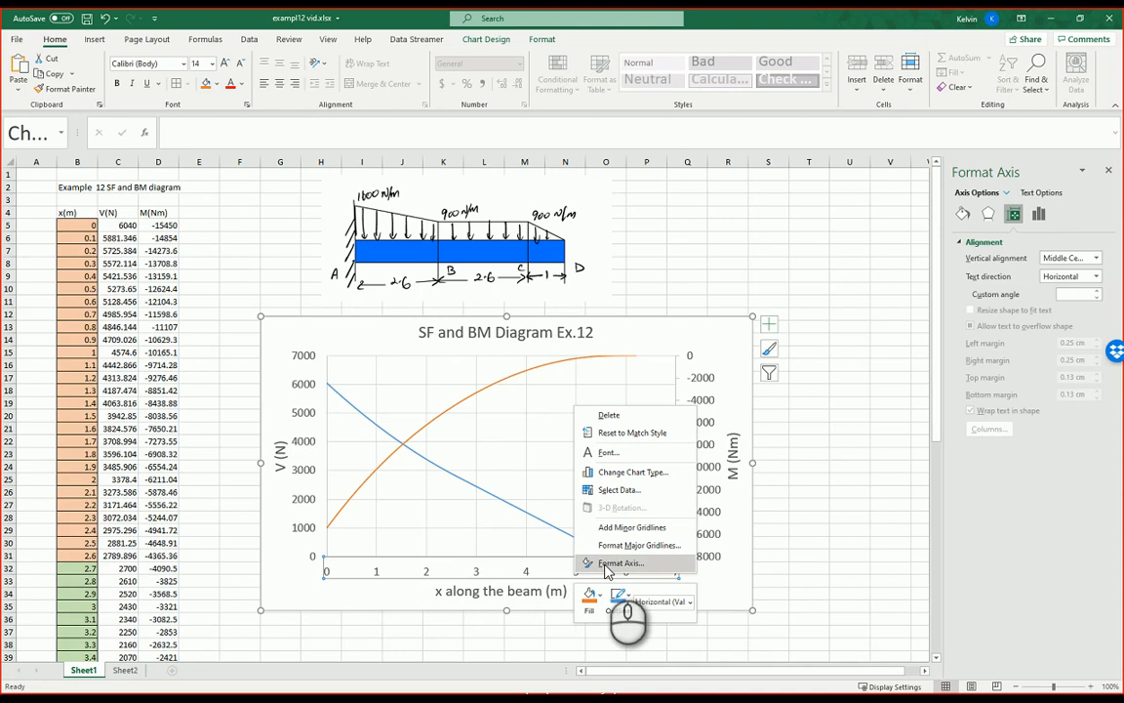
click(607, 565)
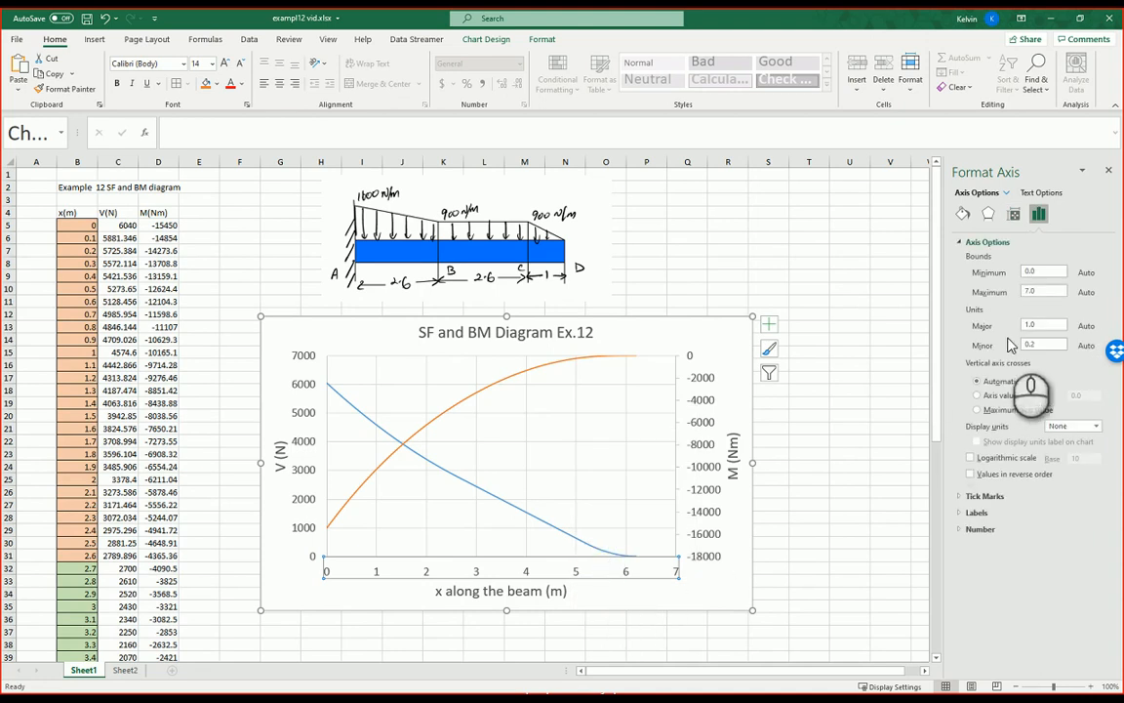
click(1030, 292)
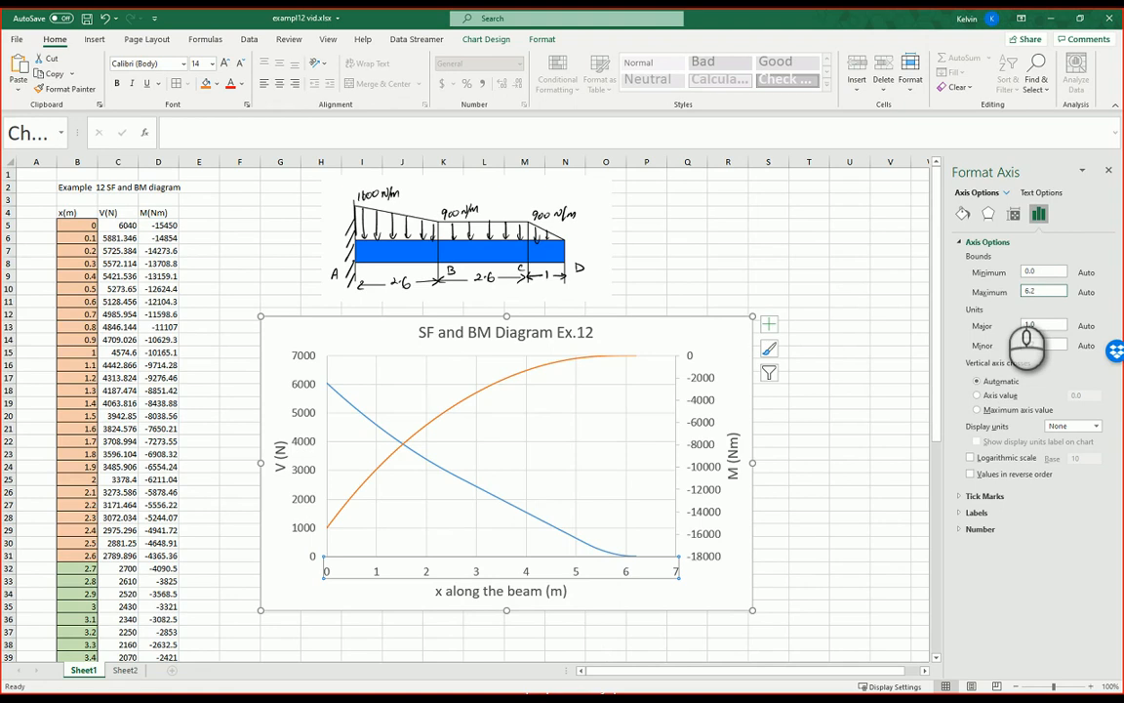
key(Return)
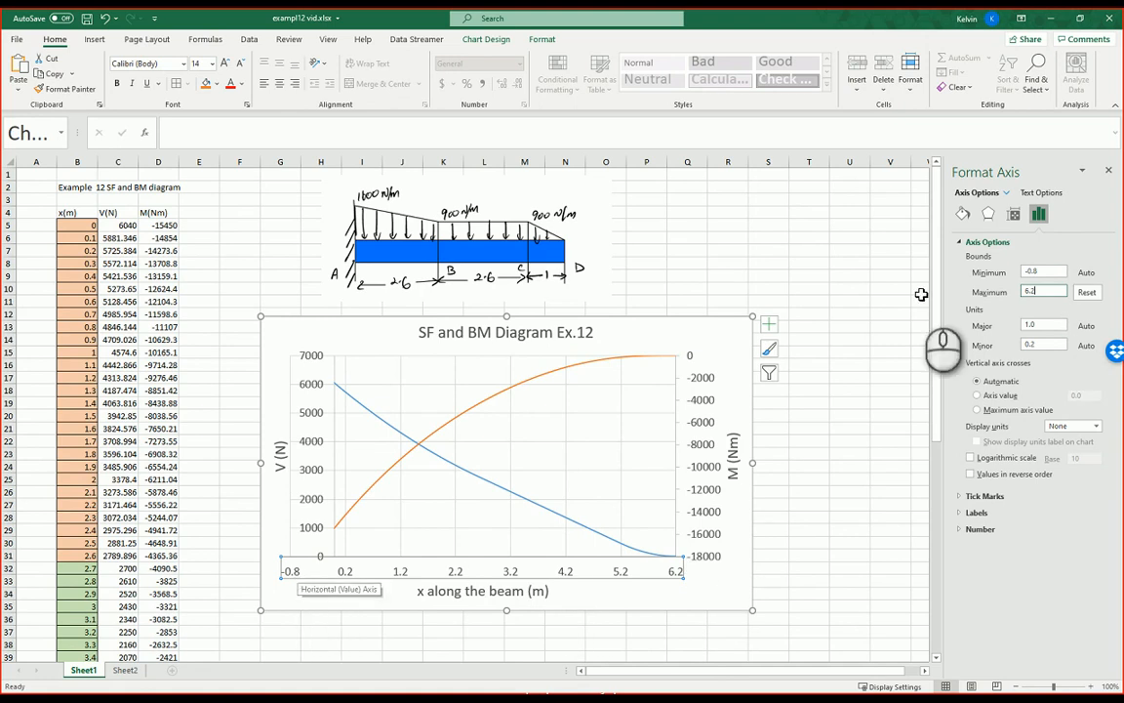
drag(1051, 271, 1017, 275)
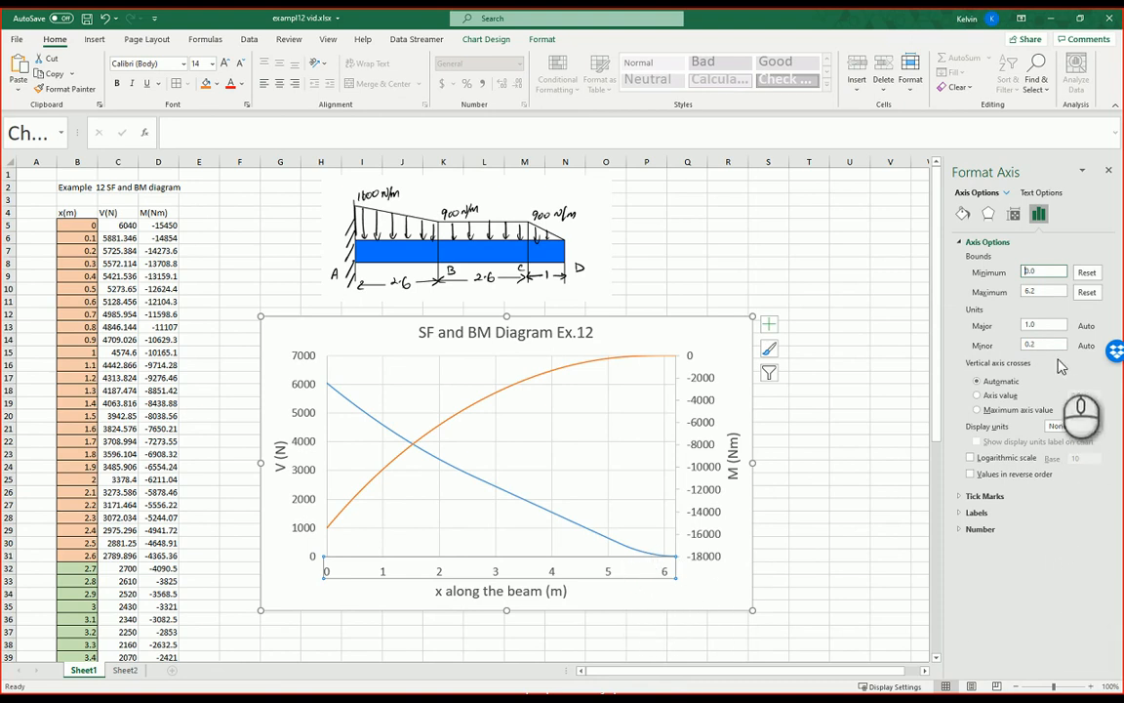
Set both the major and minor tick marks of the horizontal axis to Inside and close the axis formatting
click(972, 495)
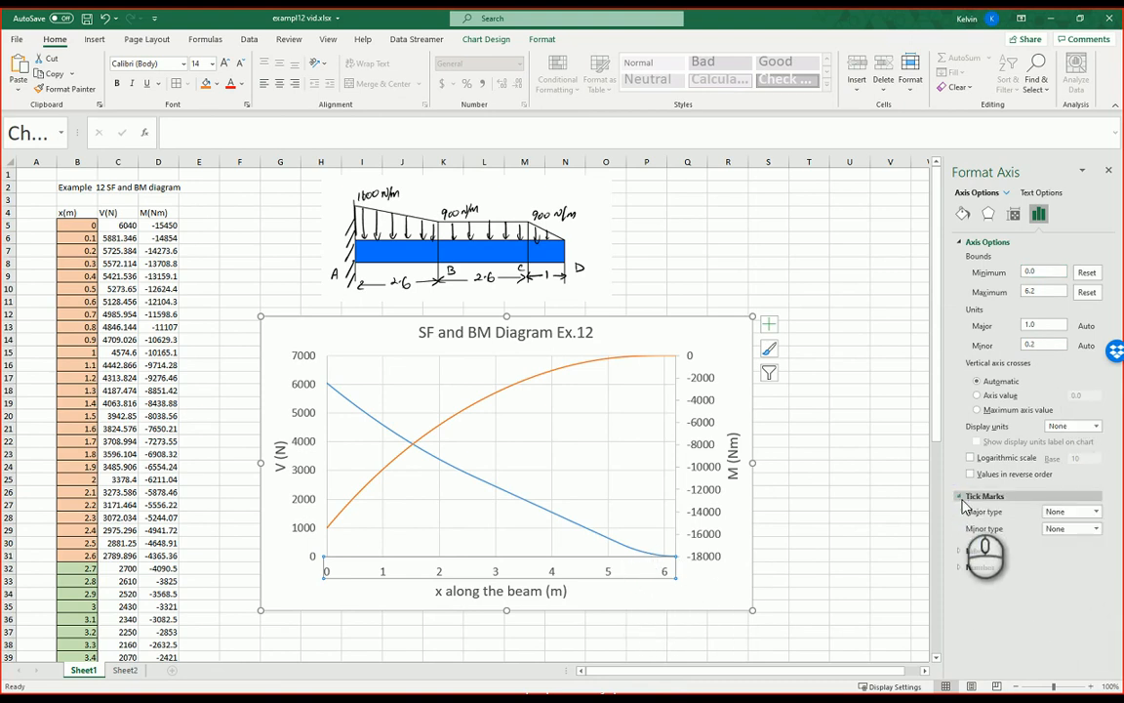
click(1097, 512)
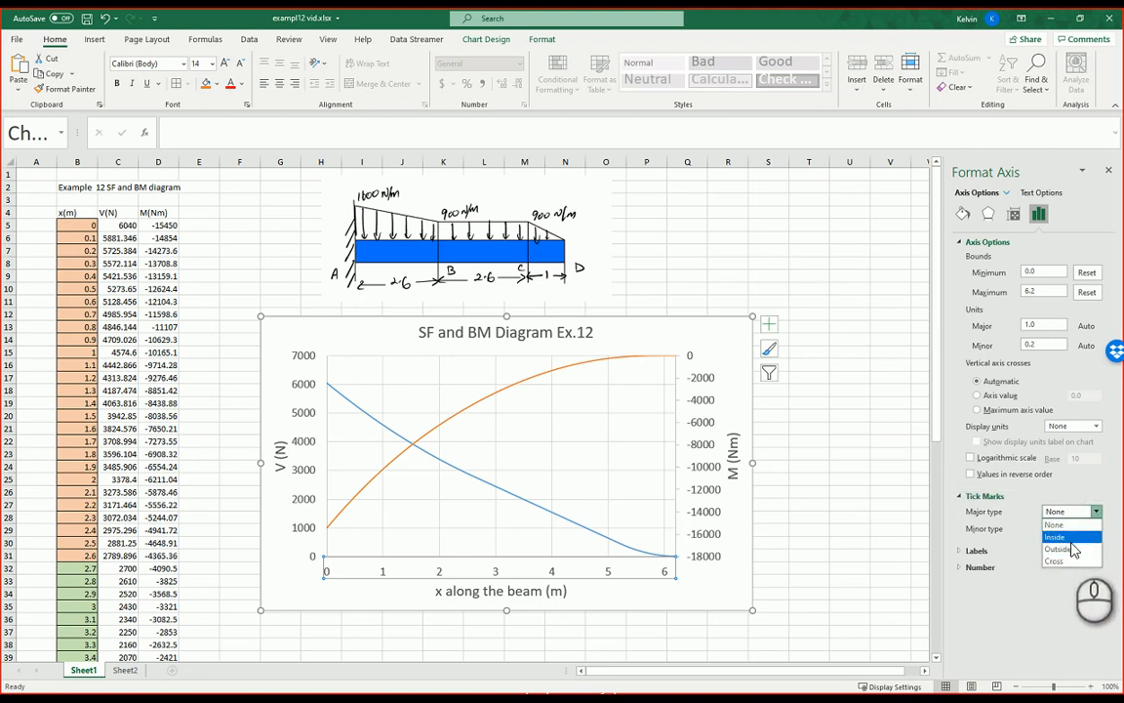
click(1074, 536)
click(1097, 529)
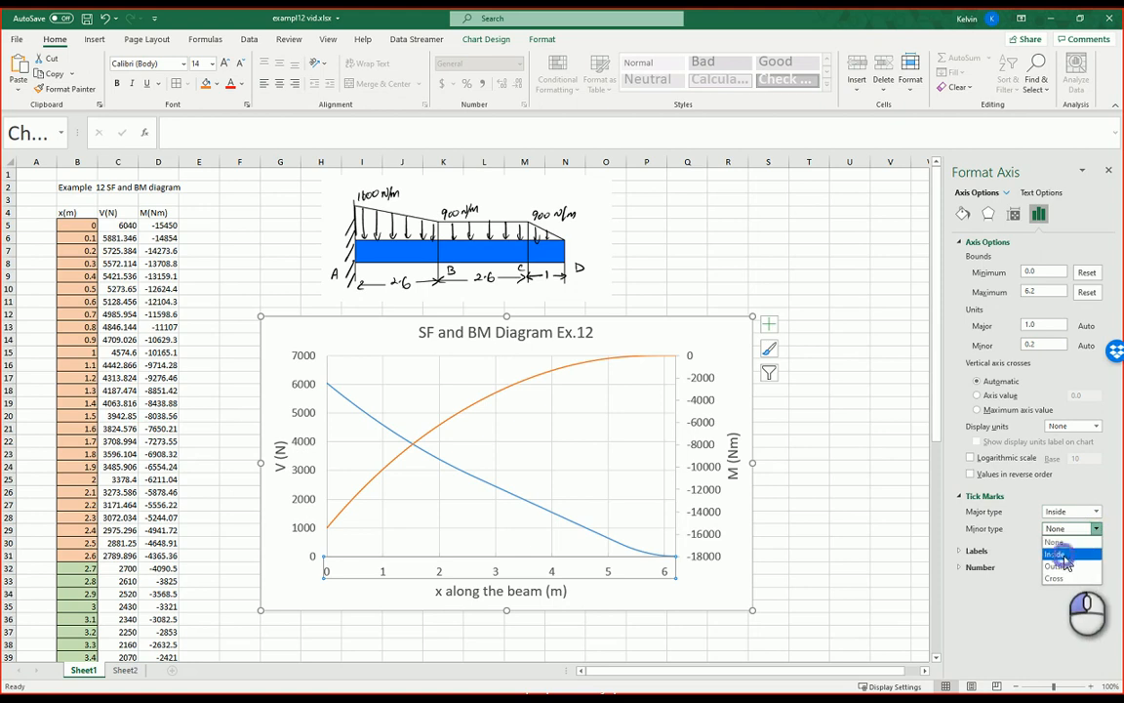
click(1065, 554)
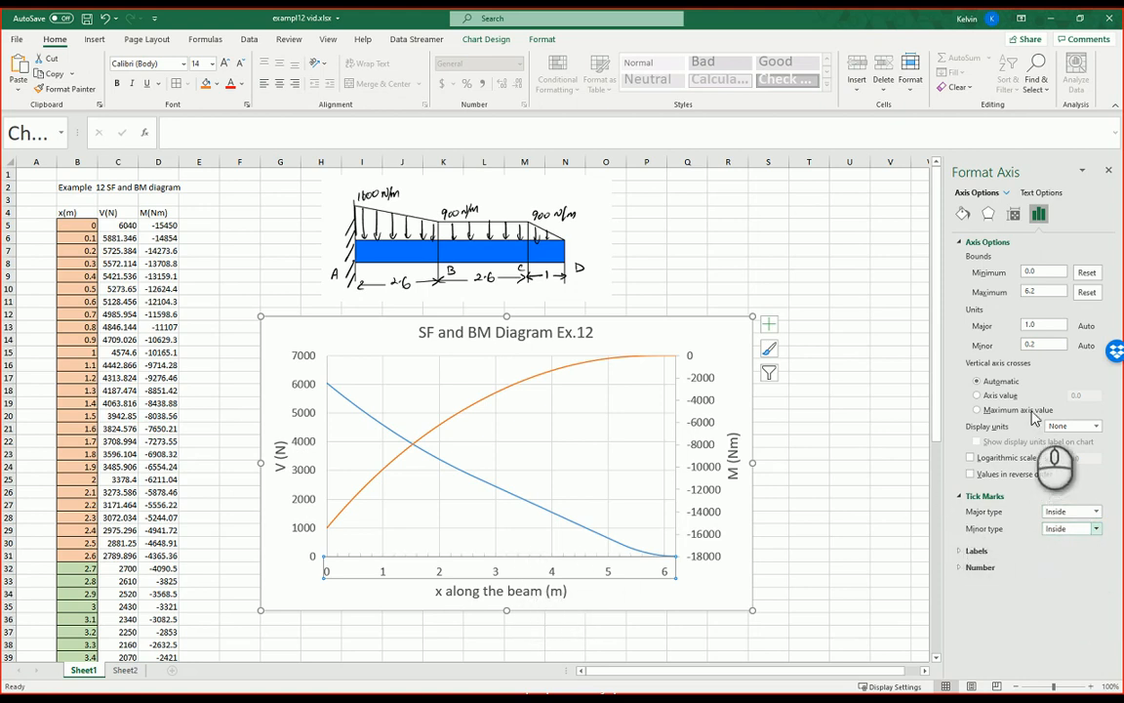
click(1110, 173)
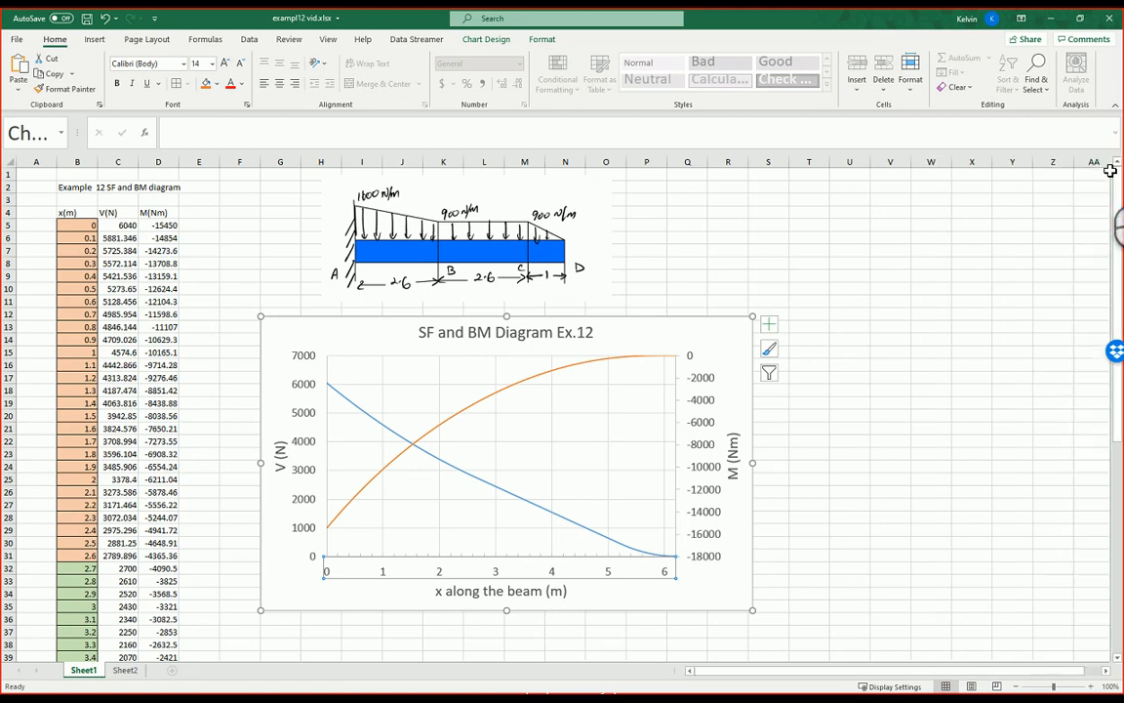
click(937, 403)
Add primary minor vertical gridlines to the SF and BM chart
click(678, 346)
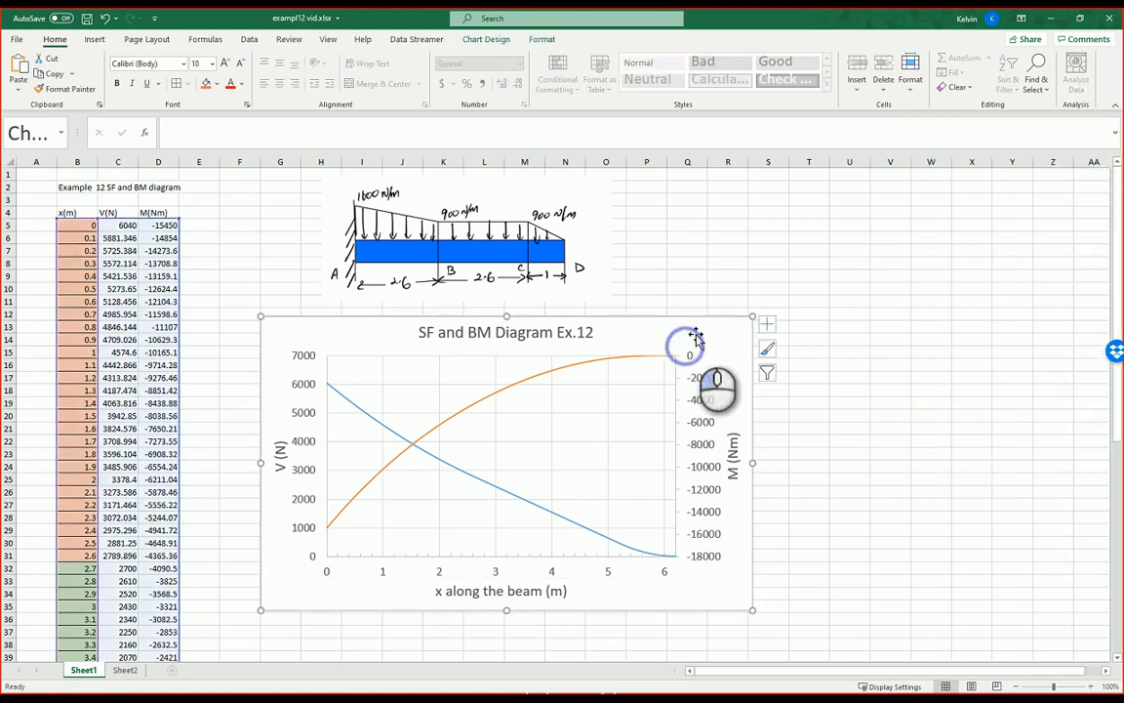
click(488, 41)
click(24, 76)
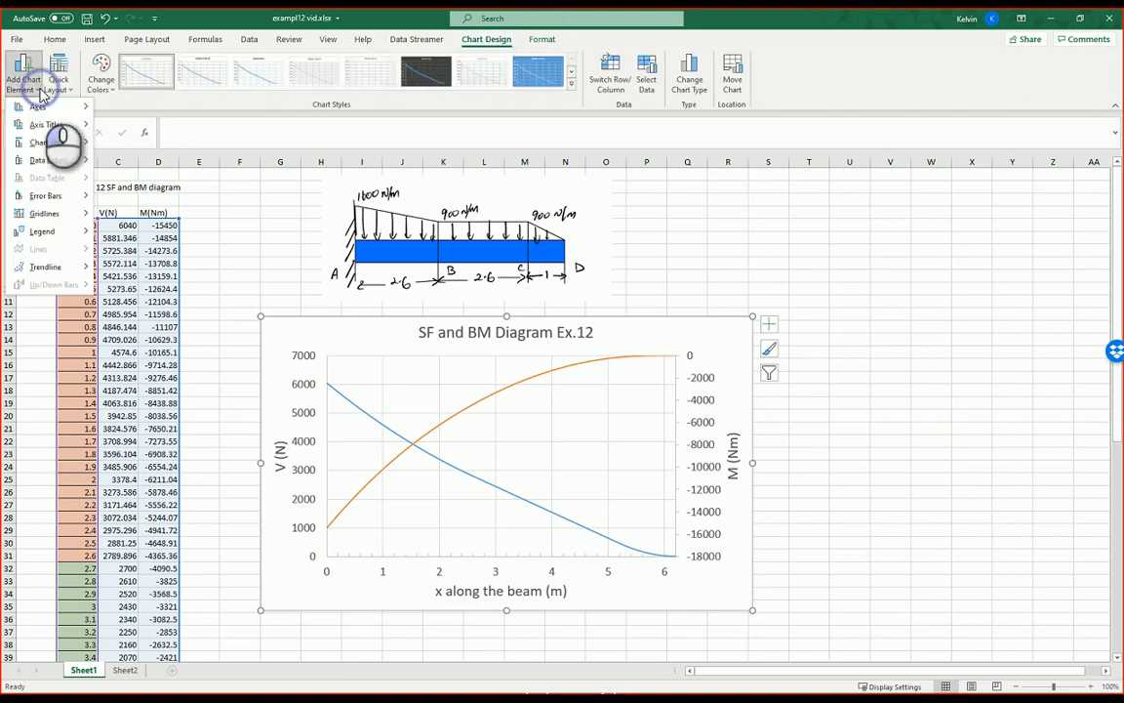
mouse_move(39, 219)
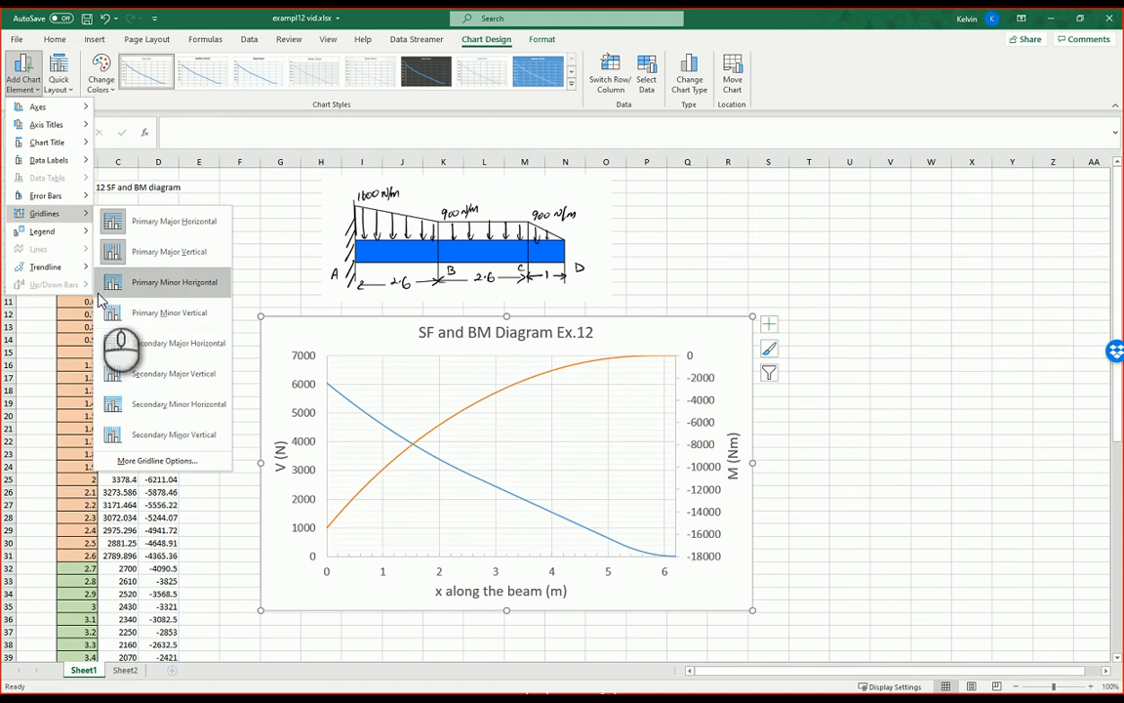
click(146, 317)
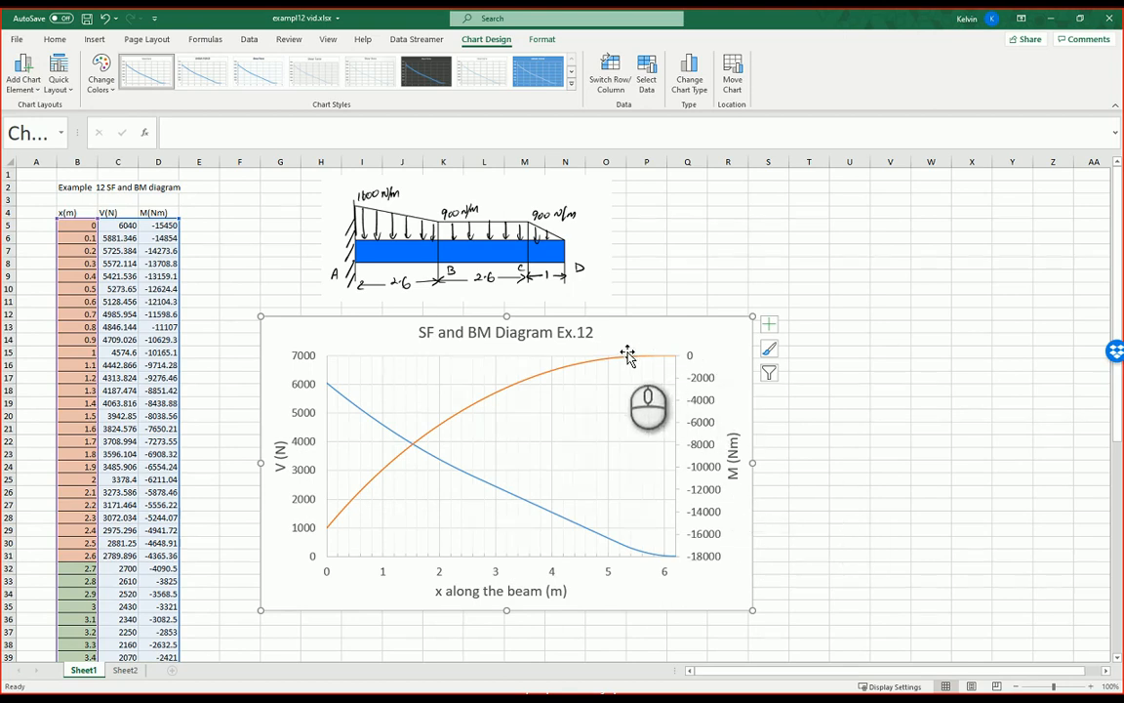
click(740, 286)
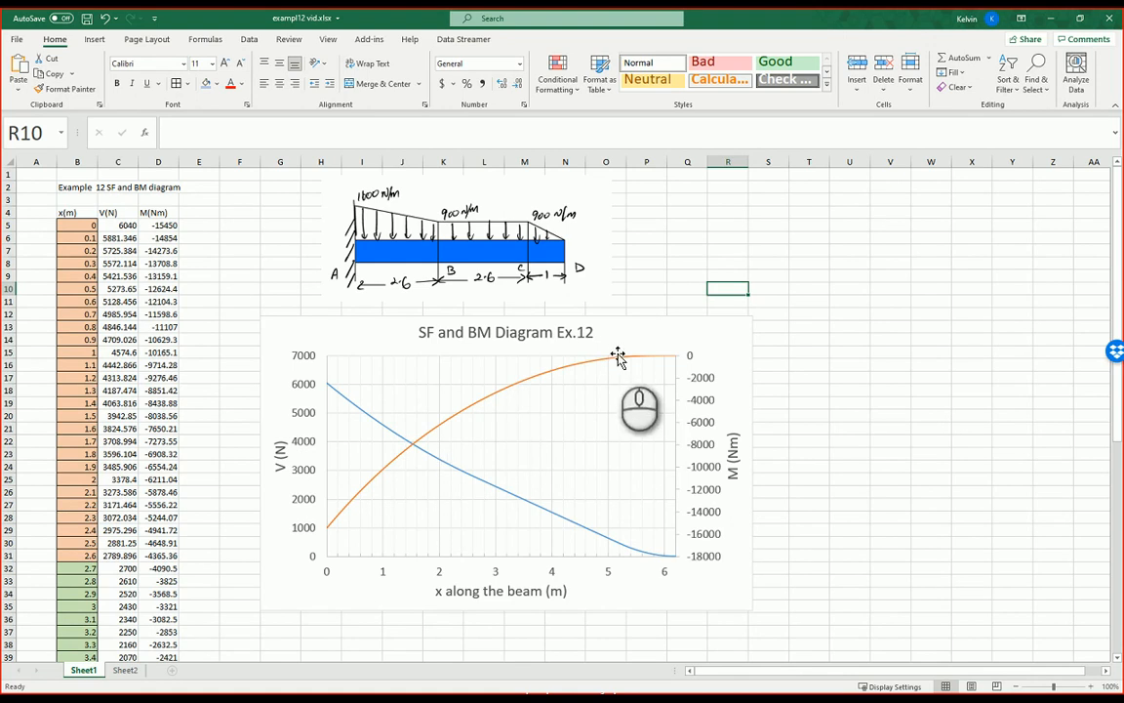
Add a legend to the SF and BM chart using the Top placement
click(673, 326)
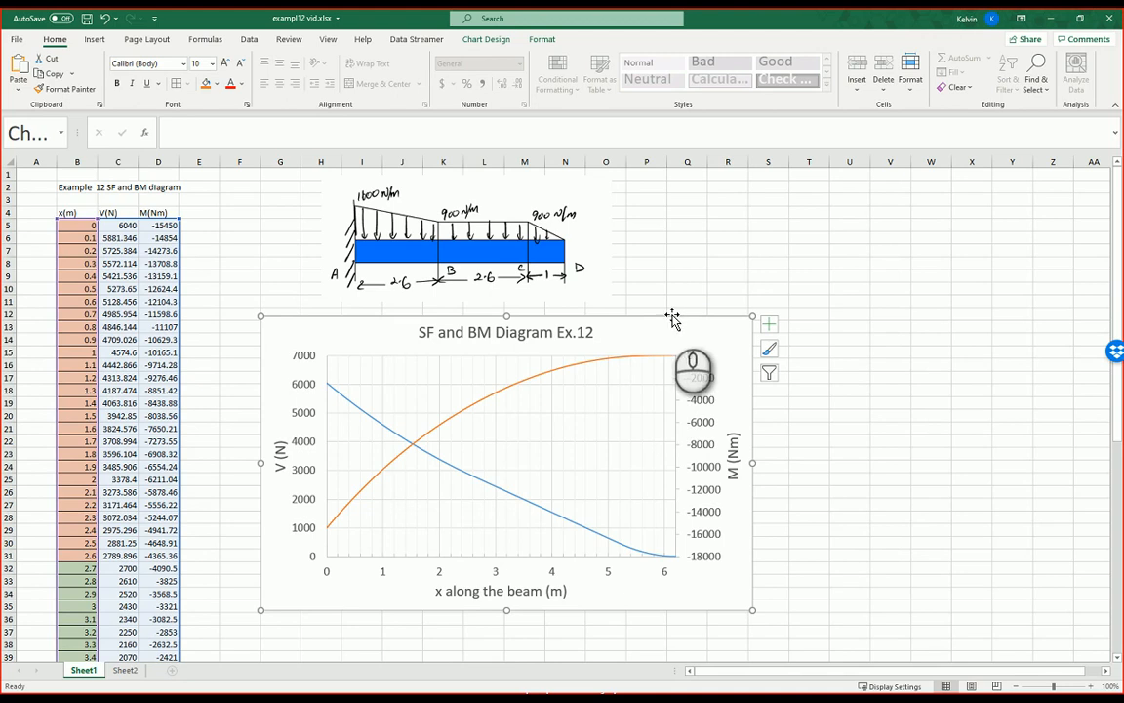
click(488, 40)
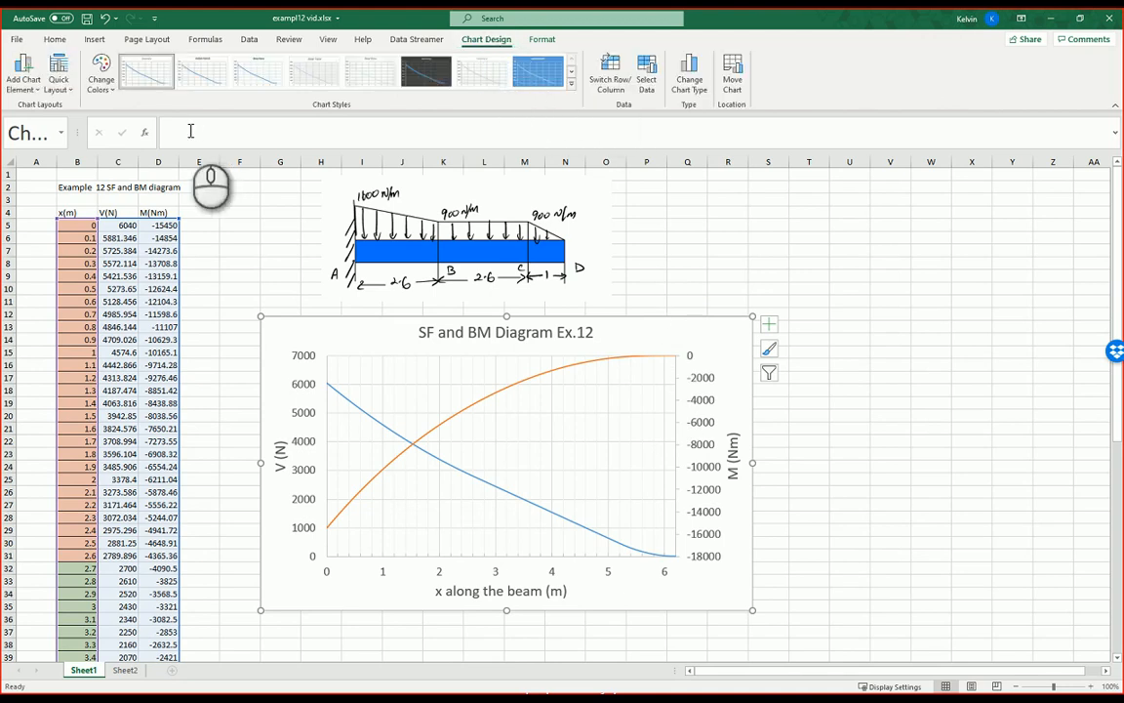
click(24, 74)
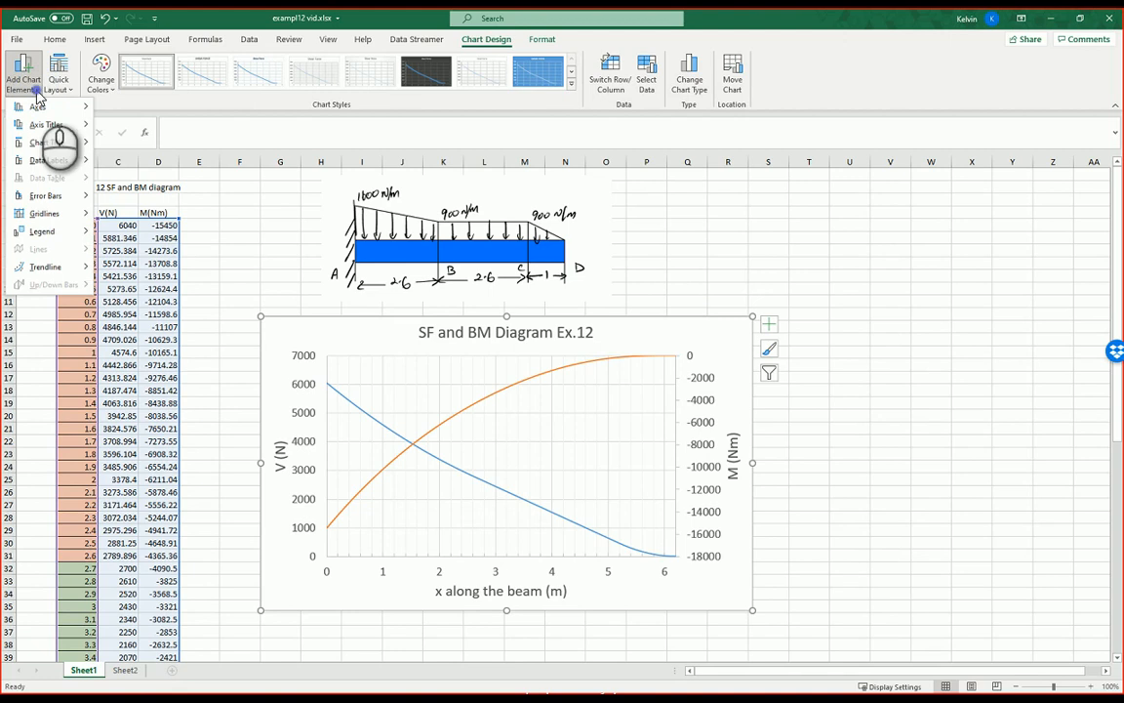
mouse_move(53, 238)
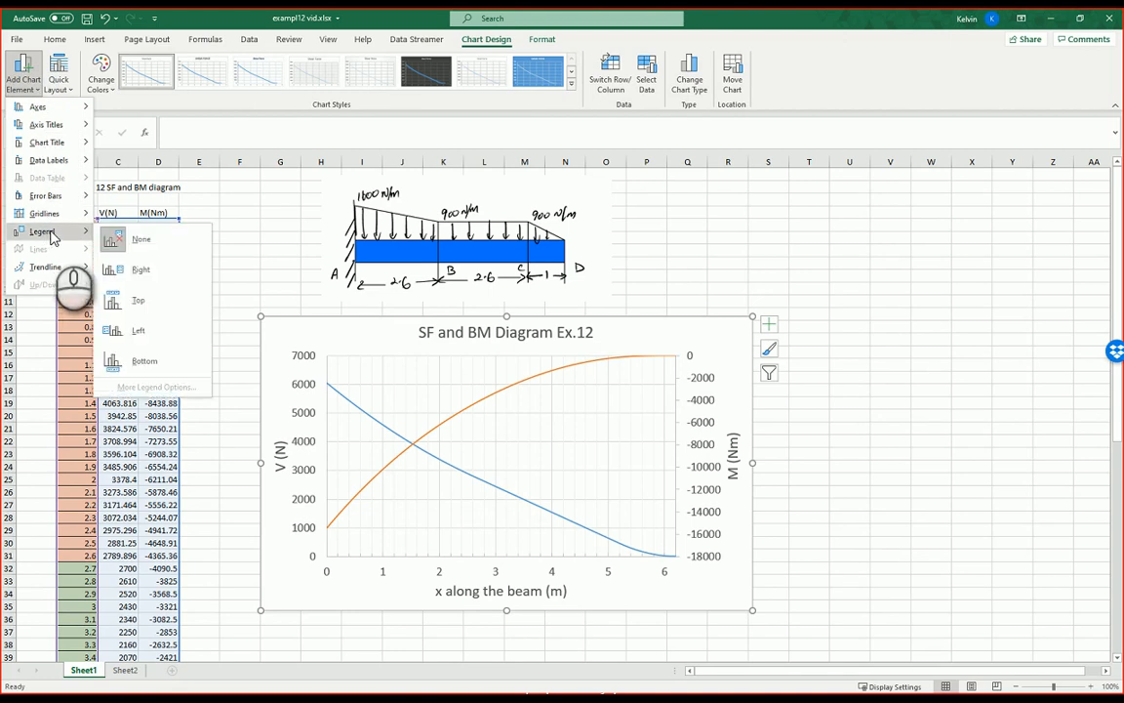
click(136, 305)
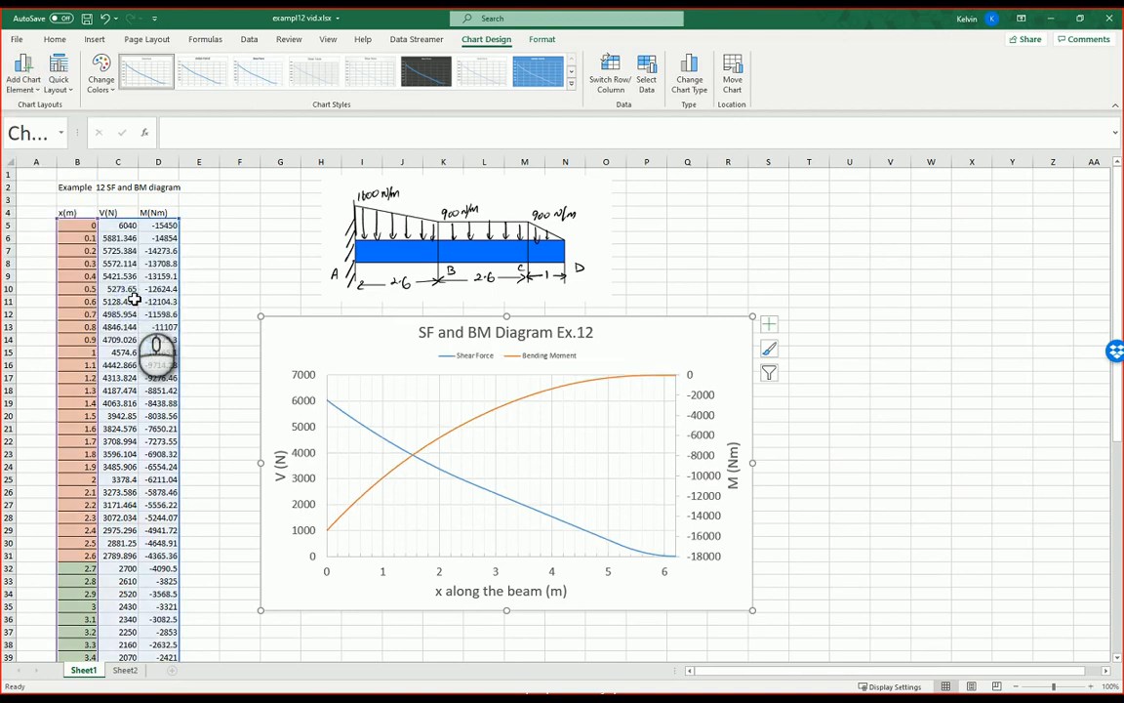
Set the font size of the SF and BM chart's legend to 14
click(508, 359)
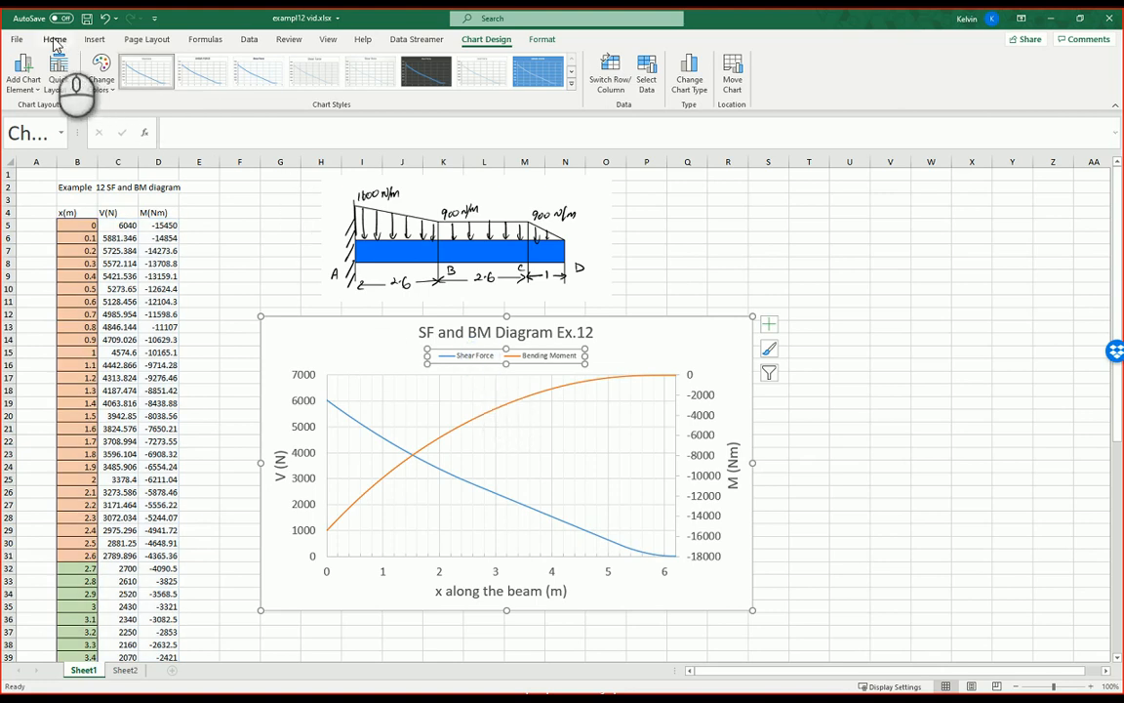
click(55, 40)
click(211, 64)
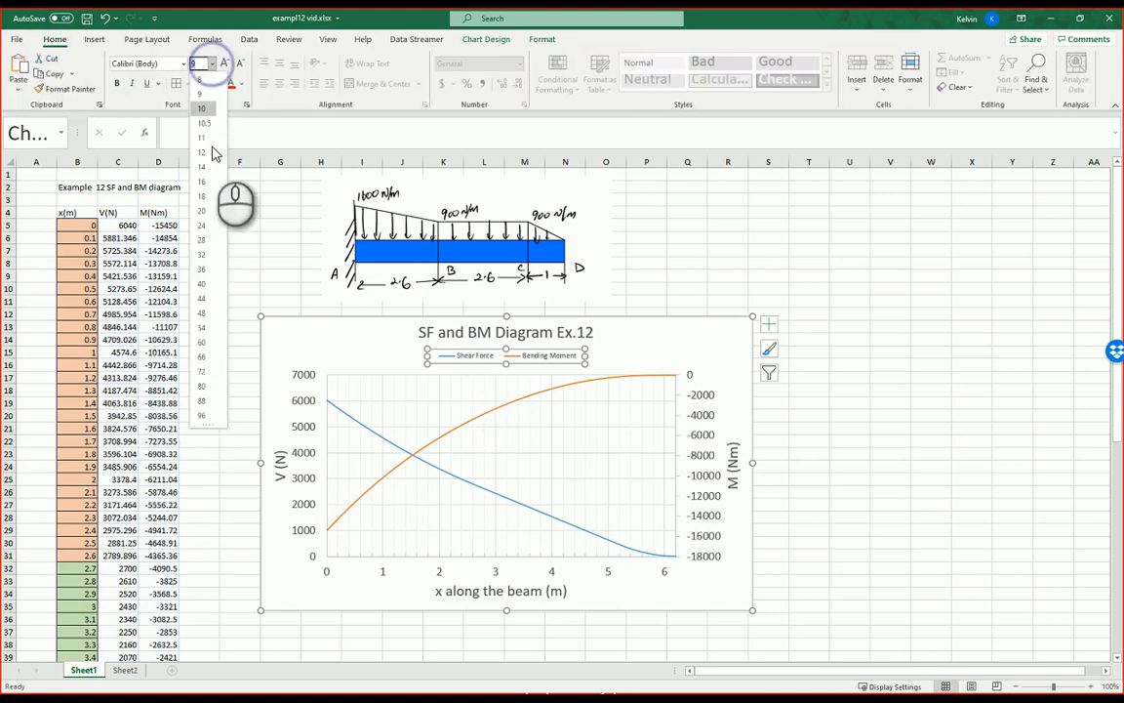
click(203, 168)
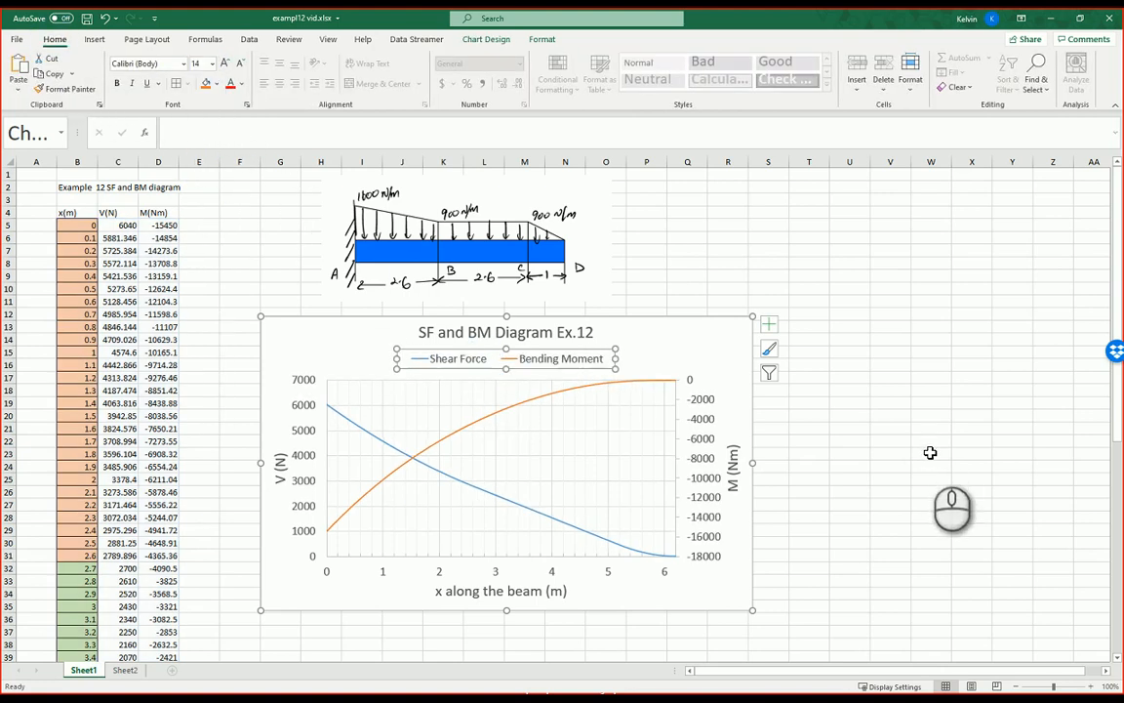
click(930, 452)
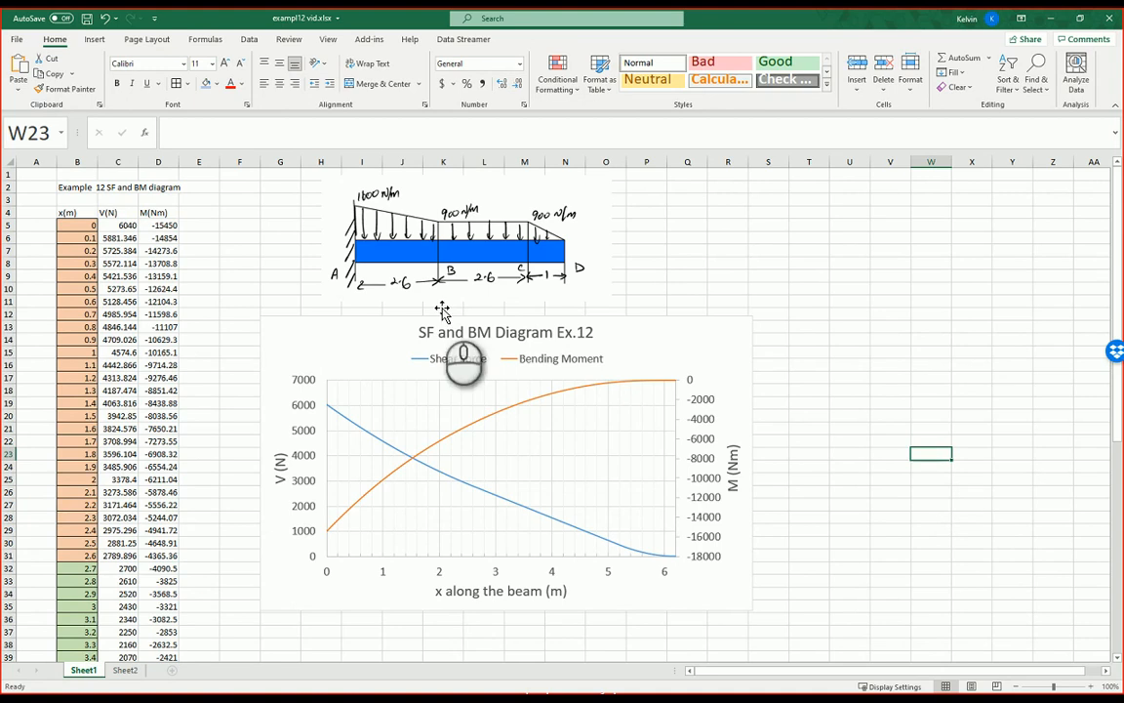
Change the line colour of the Bending Moment series to the standard Green
click(476, 423)
right_click(476, 422)
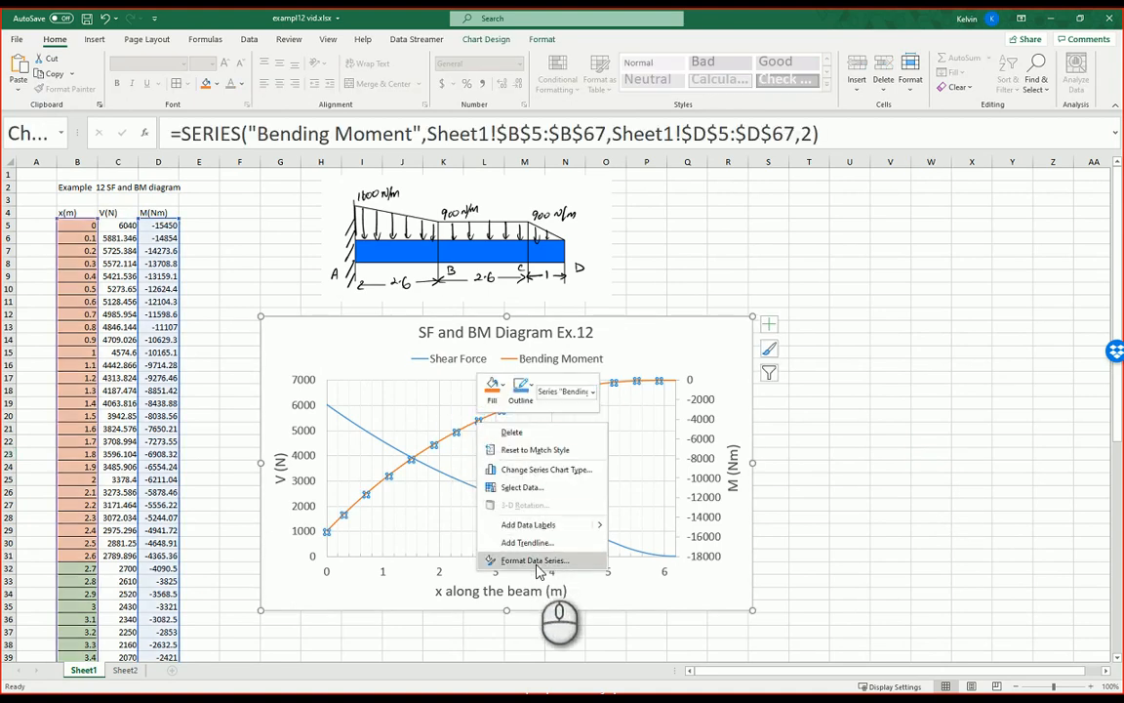
click(533, 560)
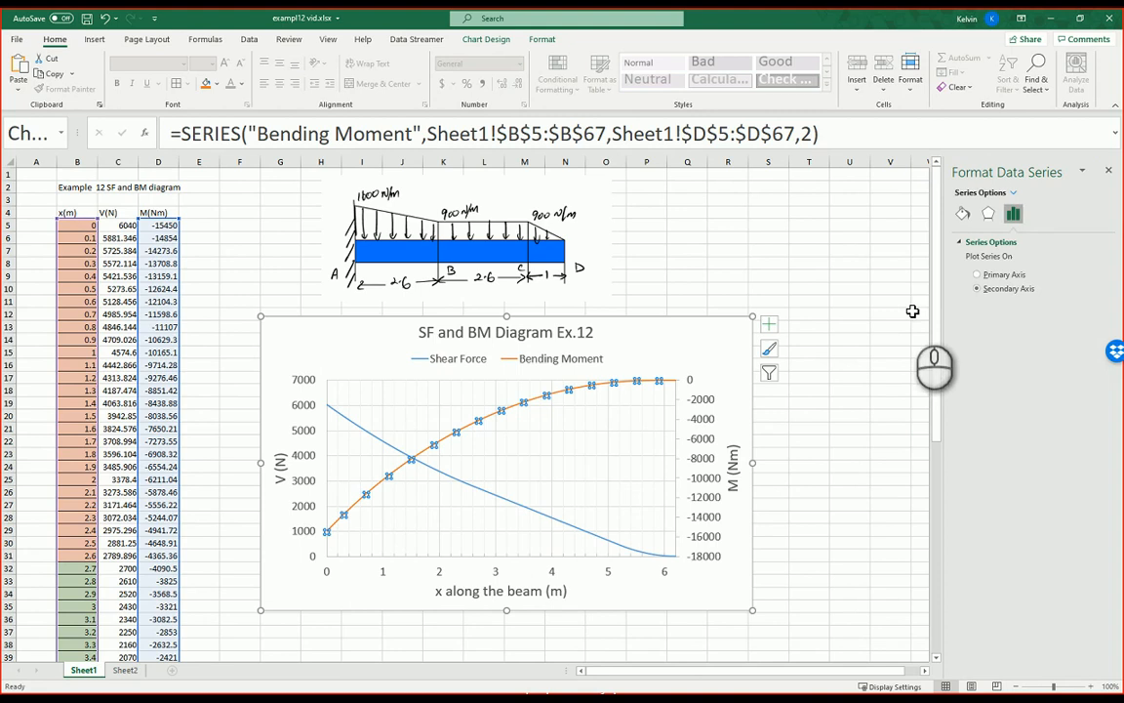
click(963, 213)
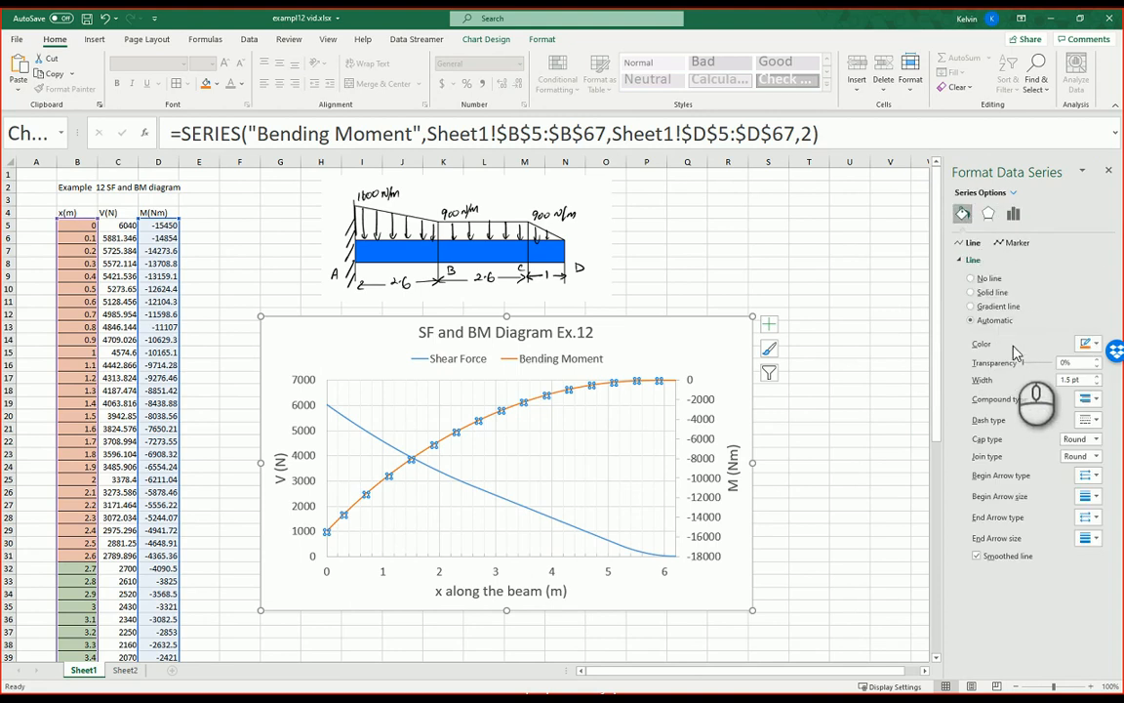
click(1097, 344)
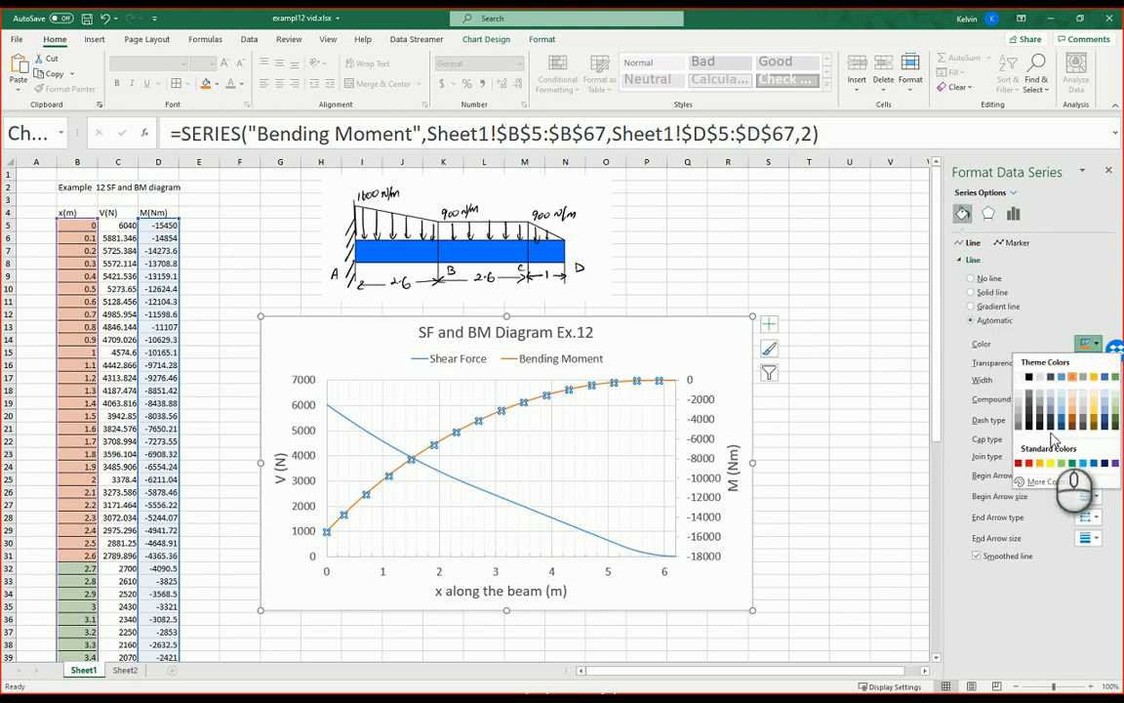
click(1072, 464)
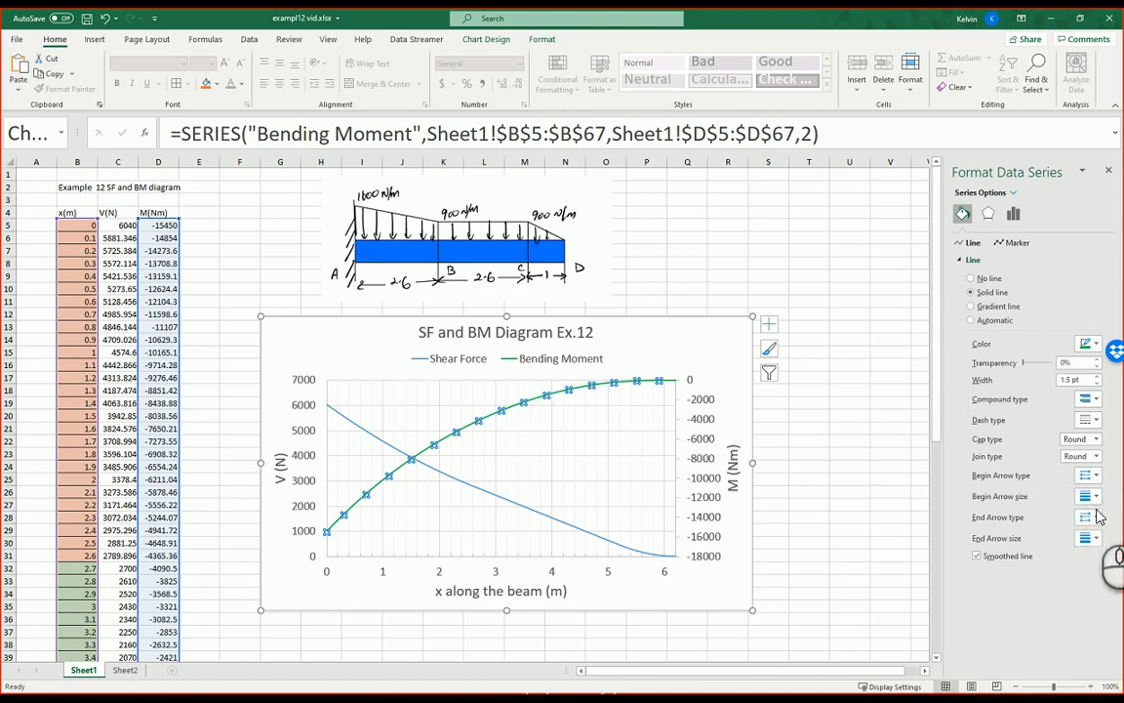
Give the Bending Moment line a width of 2.75 pt and a Dash Dot dash type, and close the series formatting
click(1098, 378)
click(1098, 377)
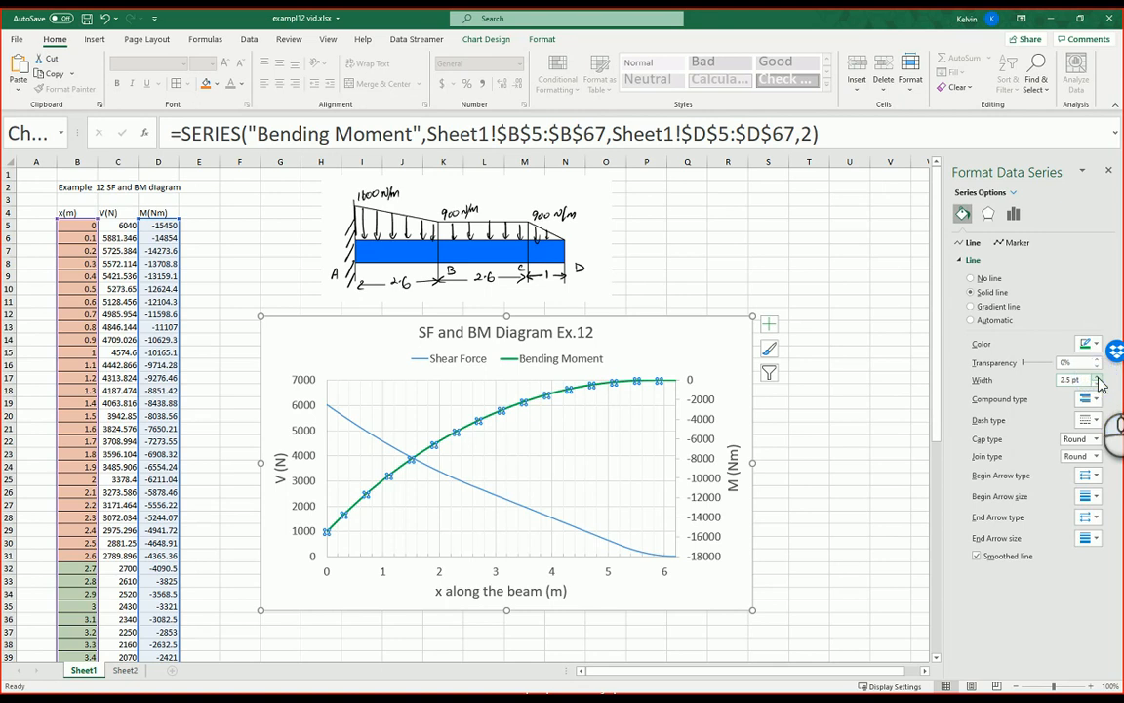
click(1098, 378)
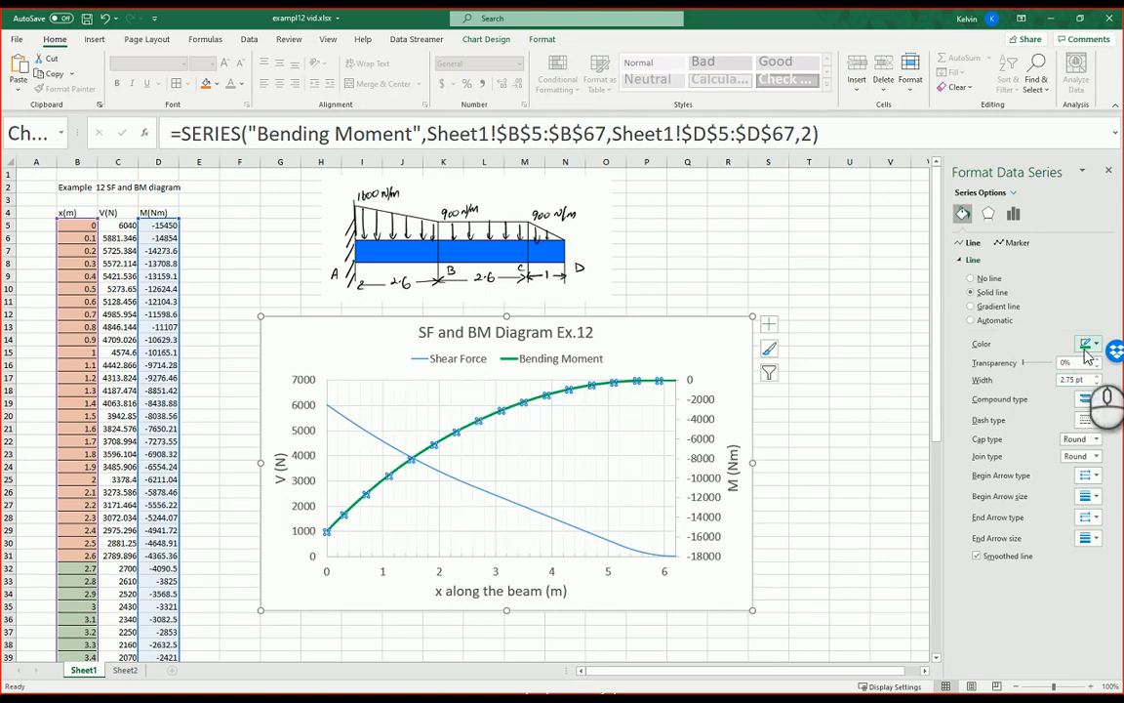
click(1091, 420)
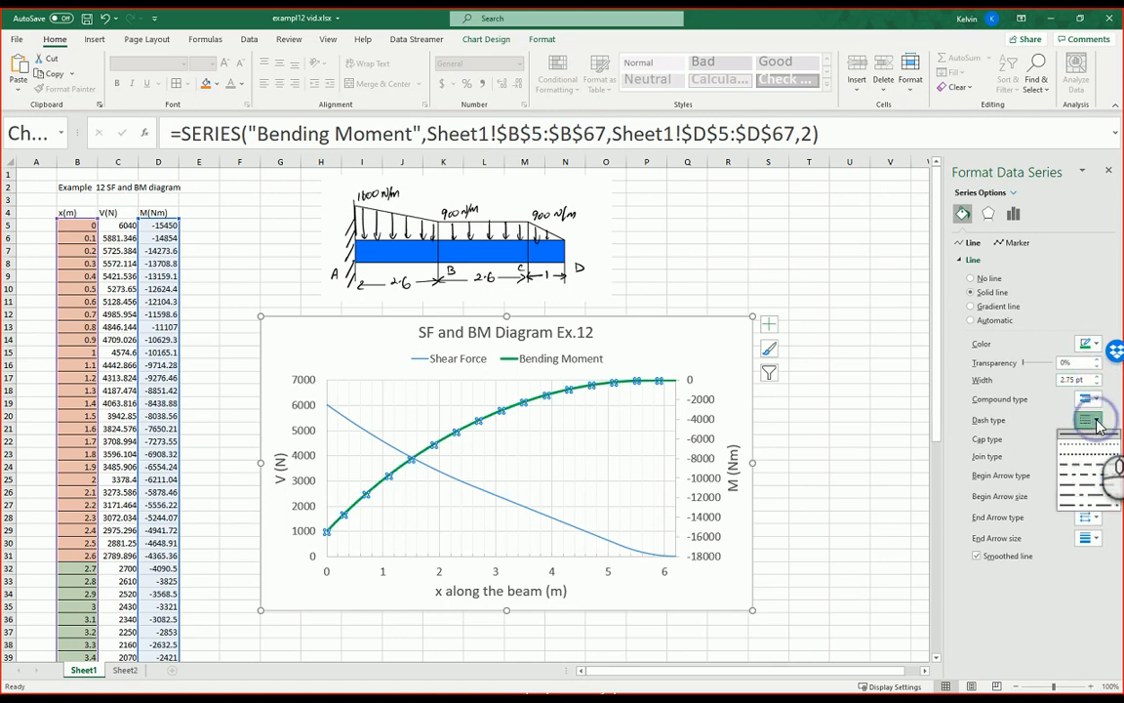
click(1091, 475)
click(852, 326)
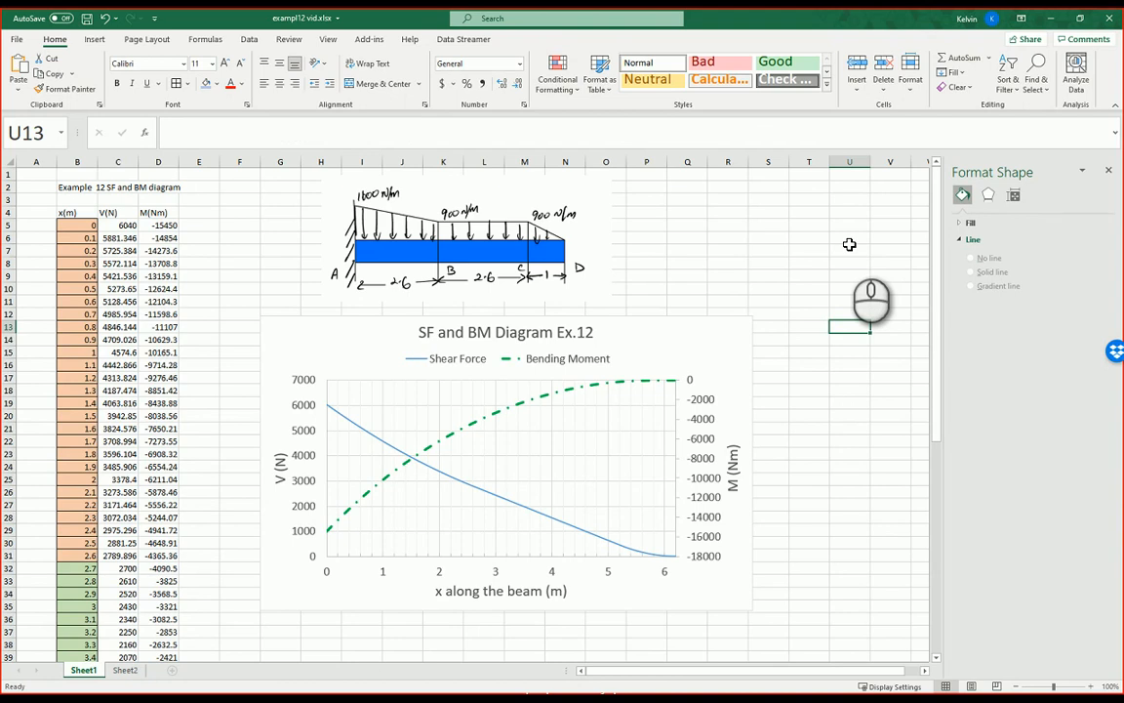
click(1109, 170)
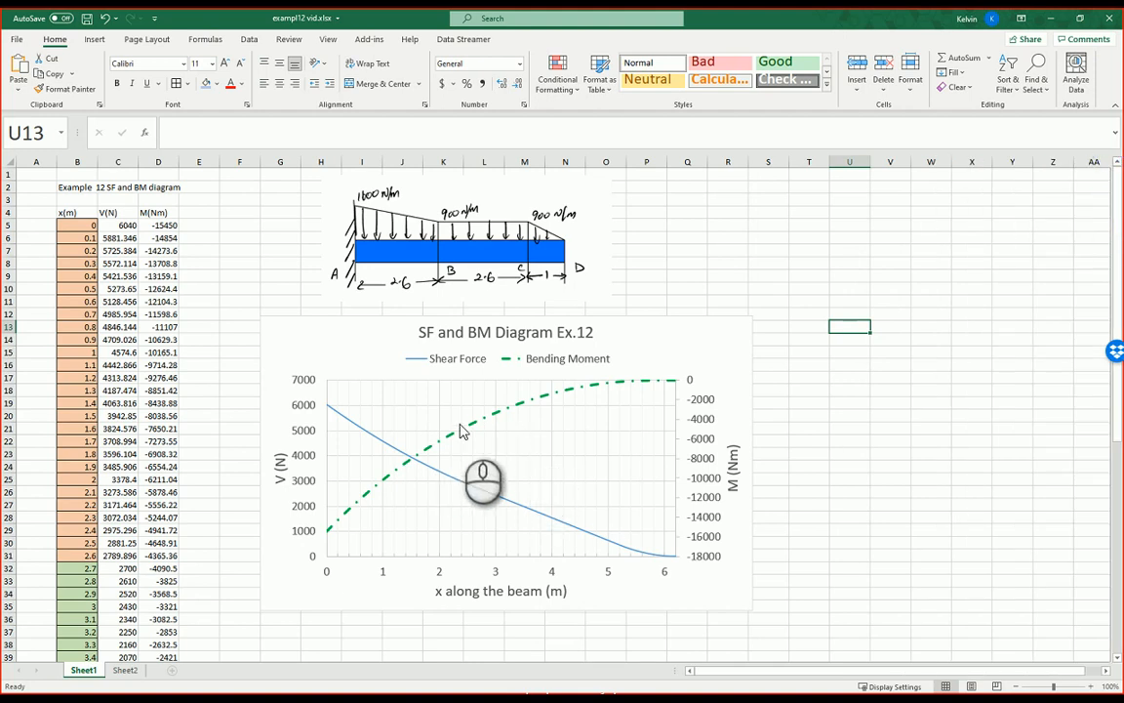
Enlarge the beam loading sketch and move the chart down to clear it
mouse_move(463, 432)
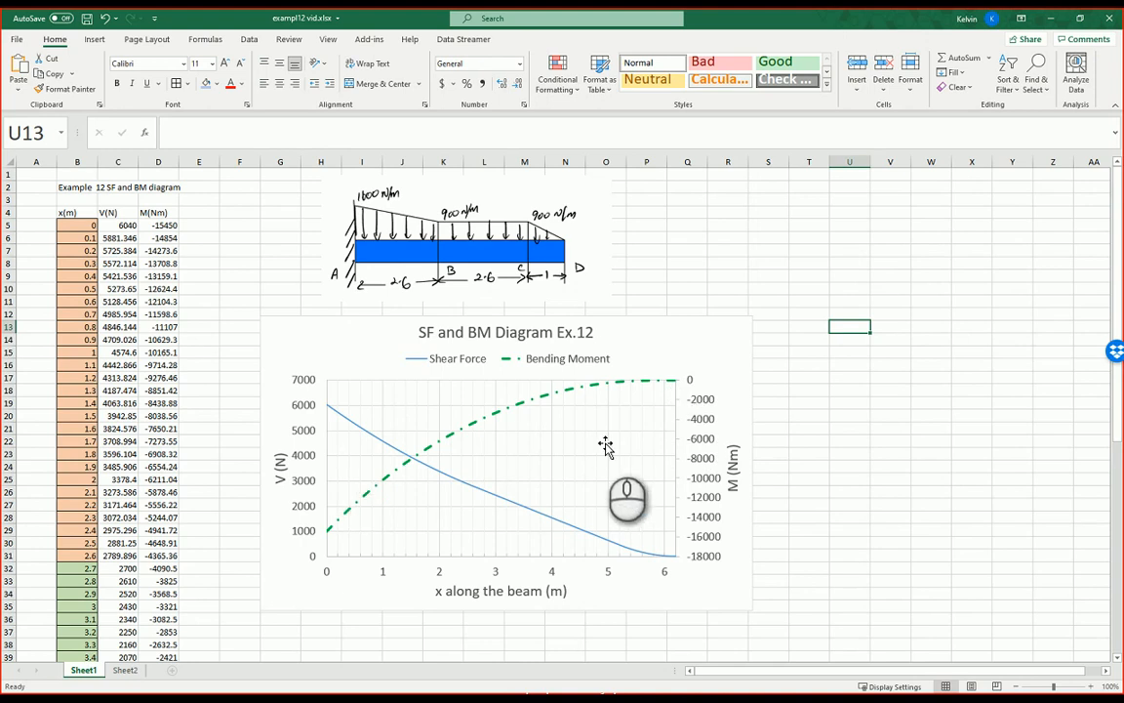
click(483, 279)
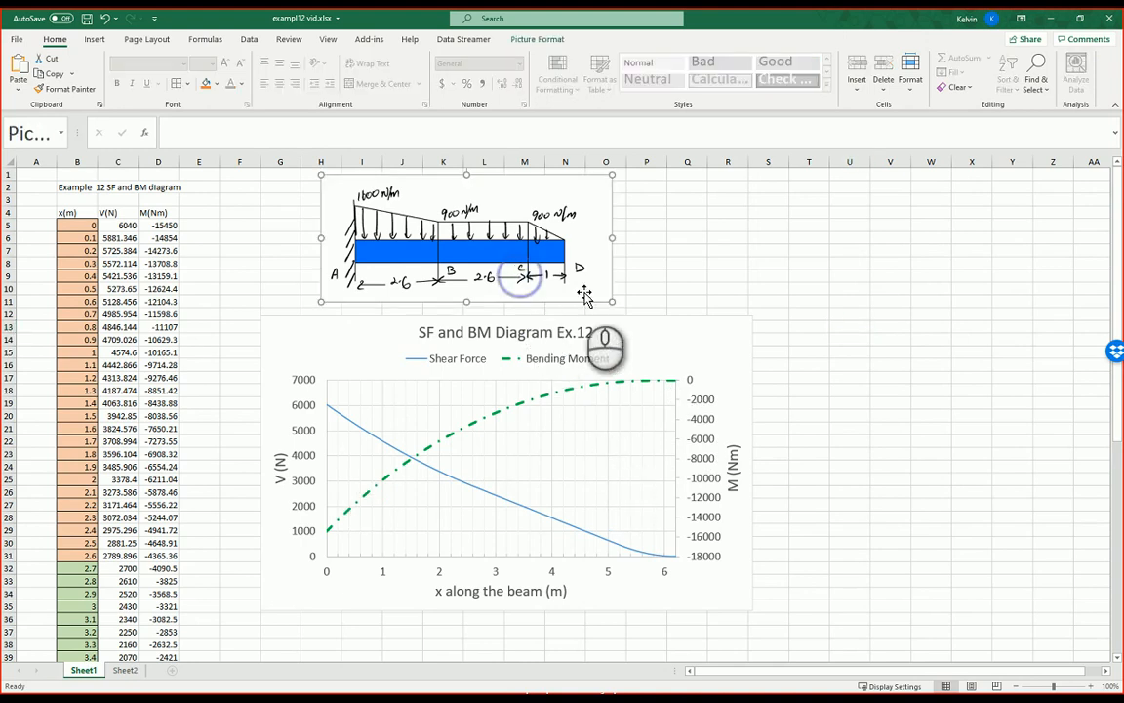
drag(612, 305, 735, 305)
drag(569, 301, 483, 274)
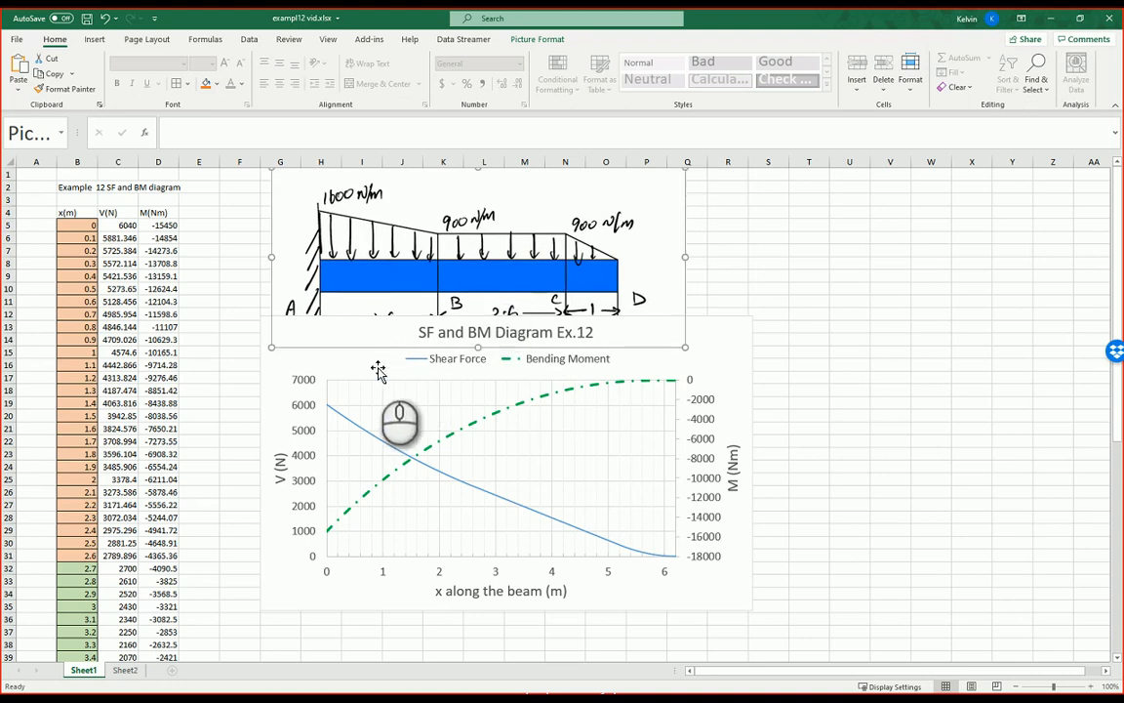
drag(376, 364, 376, 403)
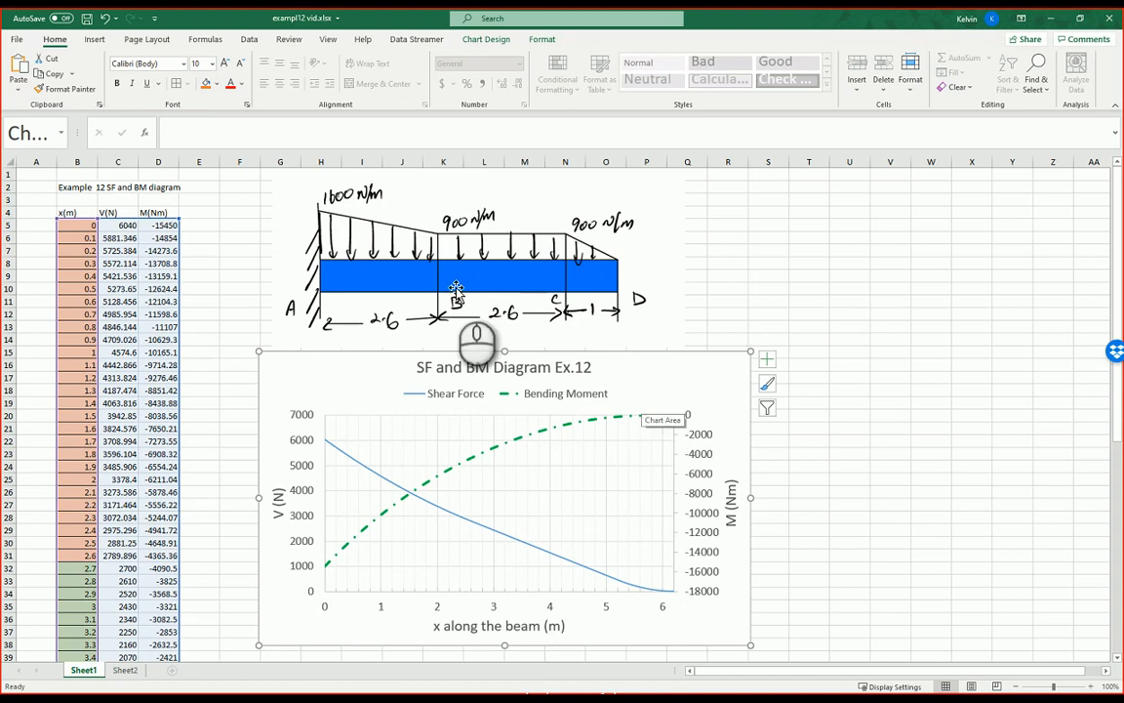
Shrink the beam loading sketch, place it over columns J to Q, and move the chart up just beneath it
click(553, 251)
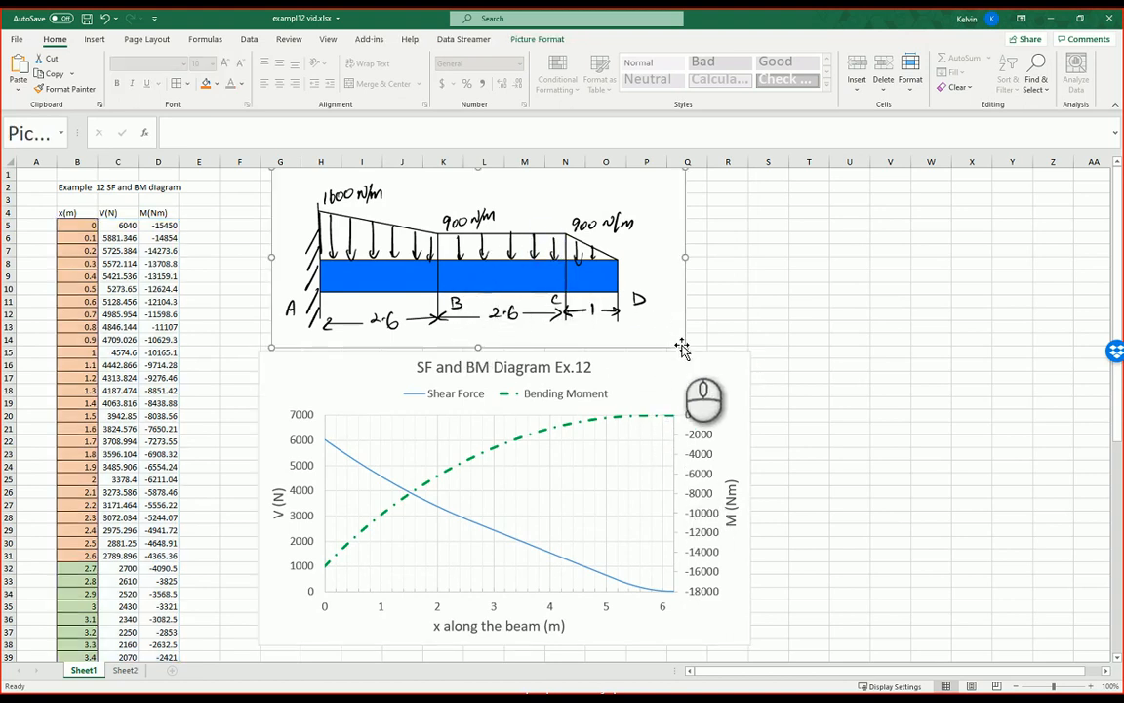
drag(684, 349, 587, 305)
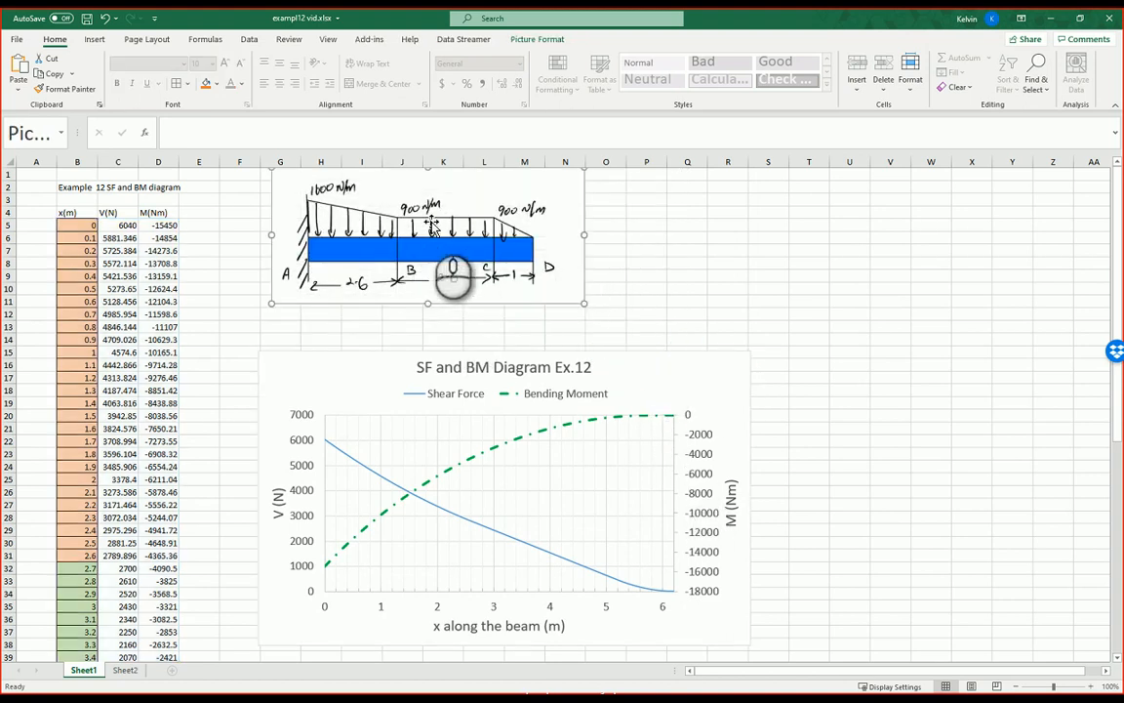
drag(431, 241, 553, 250)
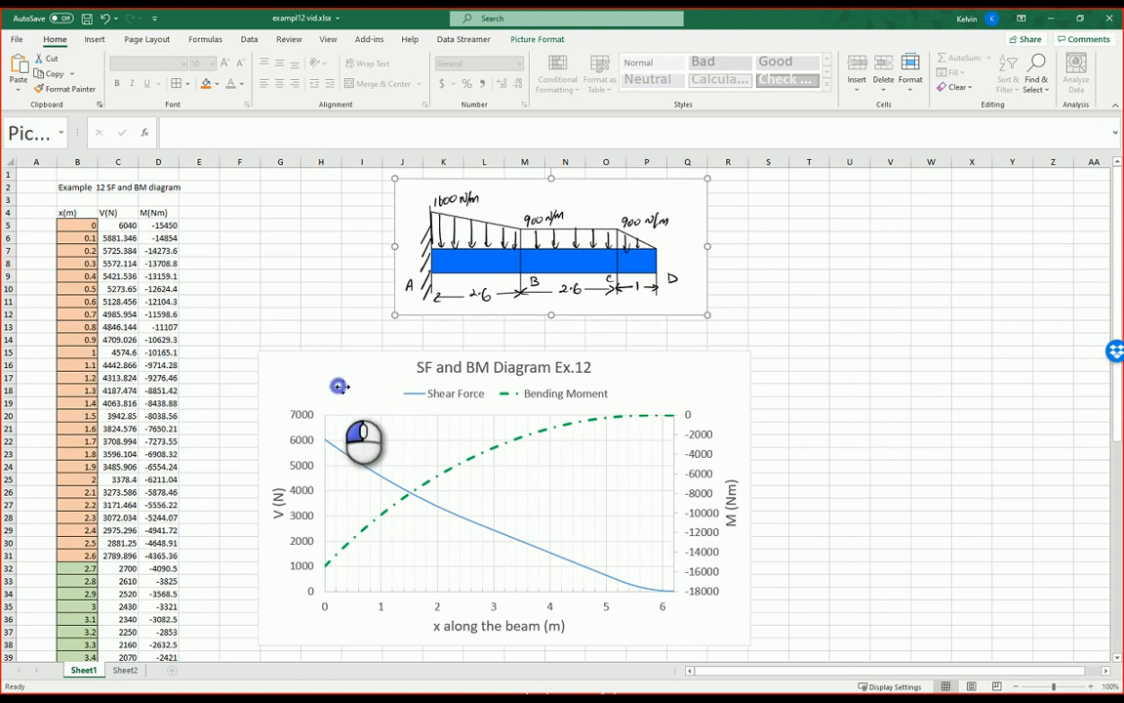
drag(355, 388, 371, 369)
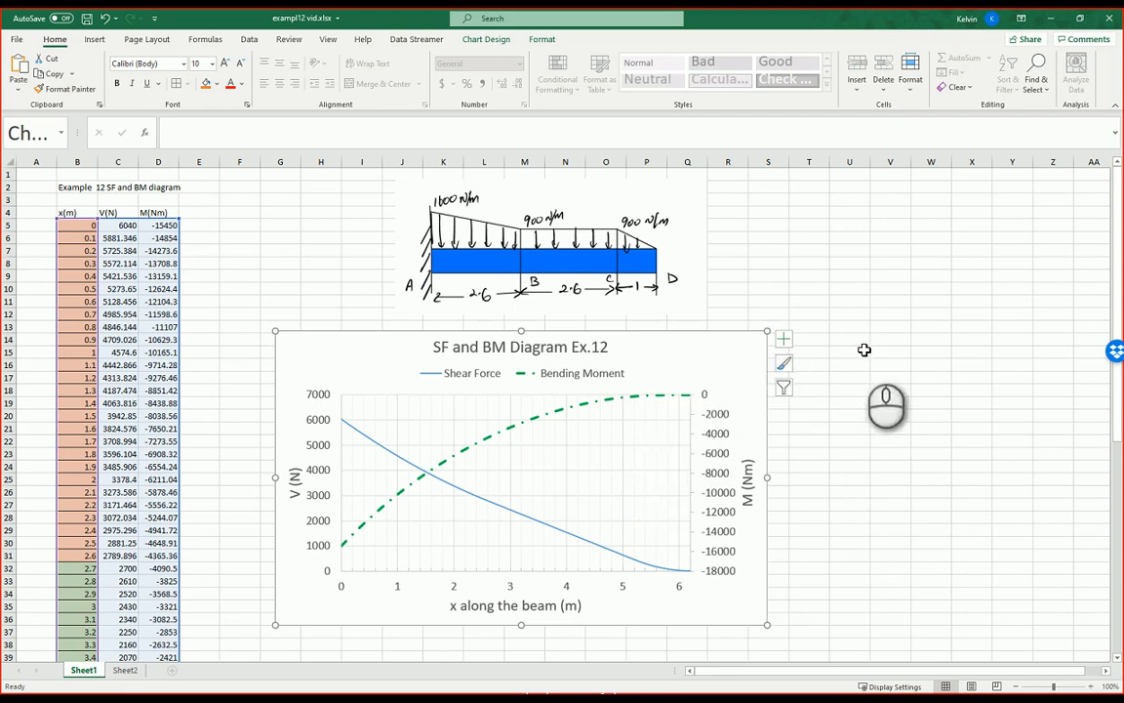
click(200, 315)
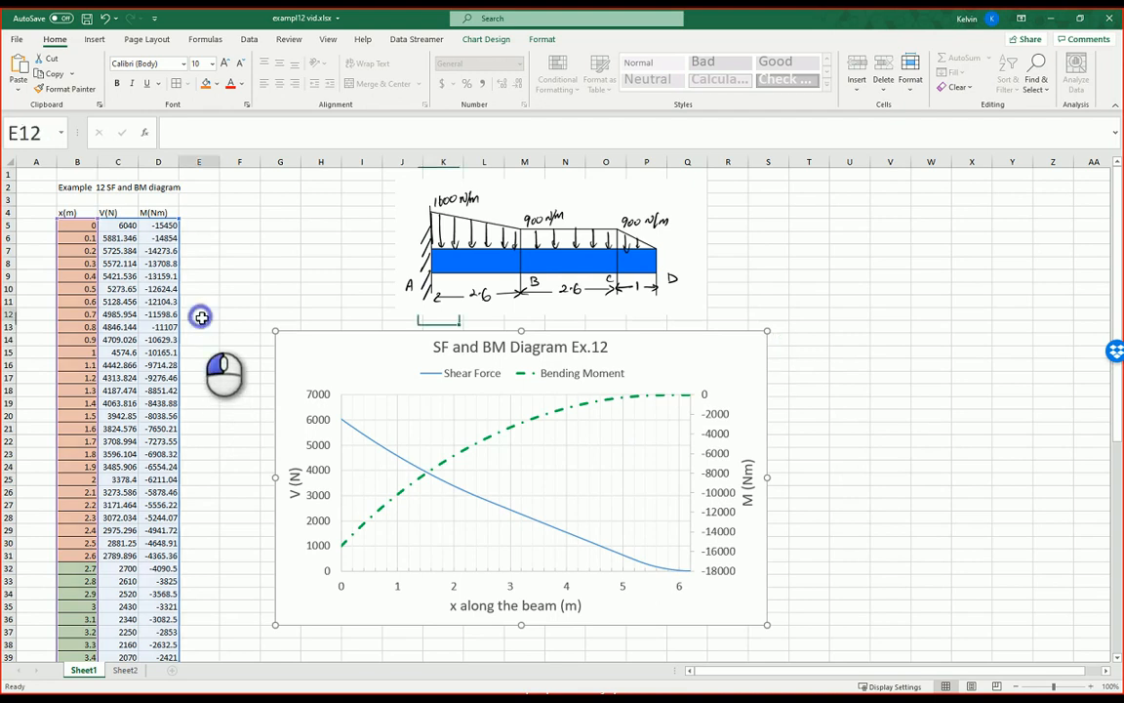